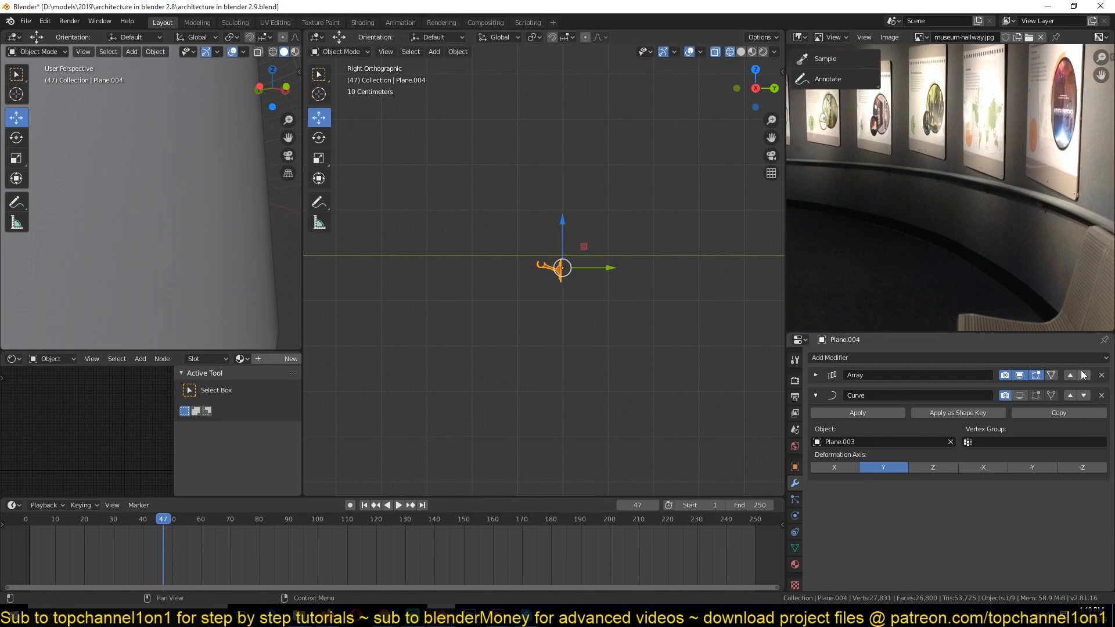
Remove the Curve and Array modifiers from the handrail bracket
{"action": "left_click", "coordinate": [1101, 395]}
{"action": "left_click", "coordinate": [1101, 375]}
{"action": "middle_click_drag", "start_coordinate": [685, 284], "coordinate": [568, 332]}
{"action": "key", "text": "KP_Decimal"}
{"action": "key", "text": "KP_1"}
{"action": "scroll", "coordinate": [569, 333], "scroll_direction": "down", "scroll_amount": 5}
{"action": "key", "text": "shift+z"}
{"action": "middle_click_drag", "start_coordinate": [660, 294], "coordinate": [601, 316], "text": "shift"}
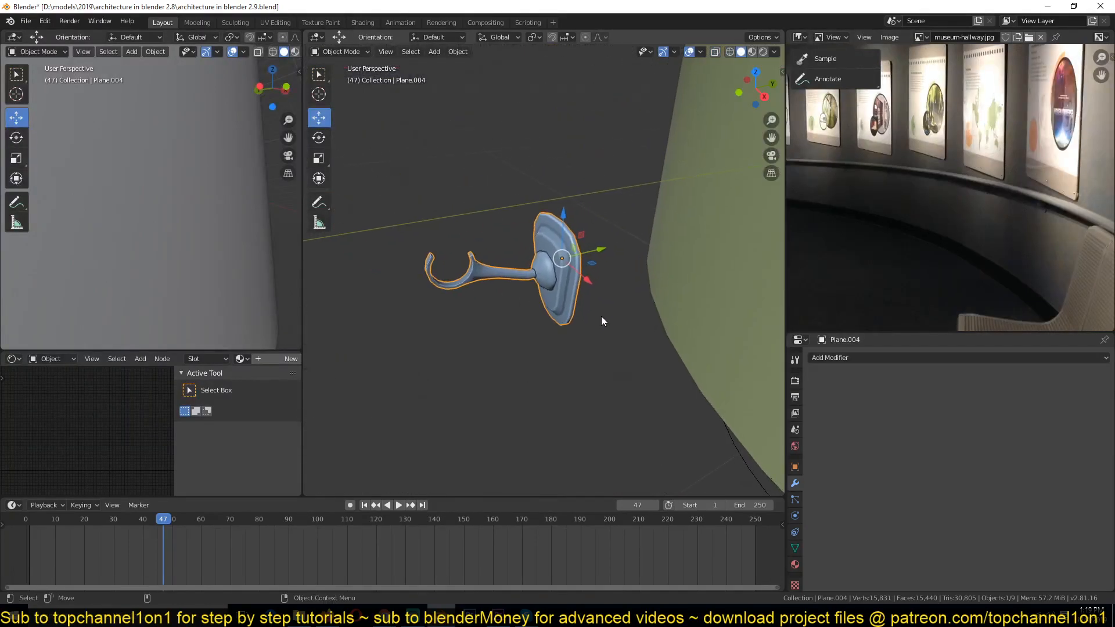
Add an Array modifier to the bracket with a count of 50 and a relative X offset of 3.670
{"action": "scroll", "coordinate": [601, 316], "scroll_direction": "down", "scroll_amount": 6}
{"action": "left_click", "coordinate": [914, 358]}
{"action": "left_click", "coordinate": [873, 384]}
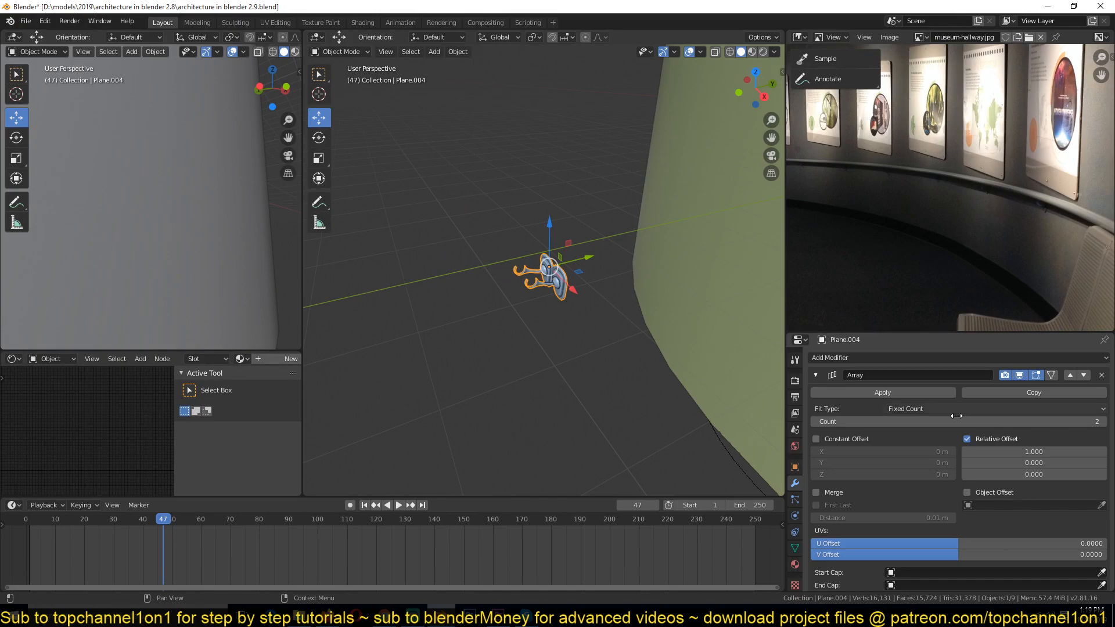
{"action": "left_click_drag", "start_coordinate": [985, 421], "coordinate": [1085, 452]}
{"action": "left_click", "coordinate": [1037, 420]}
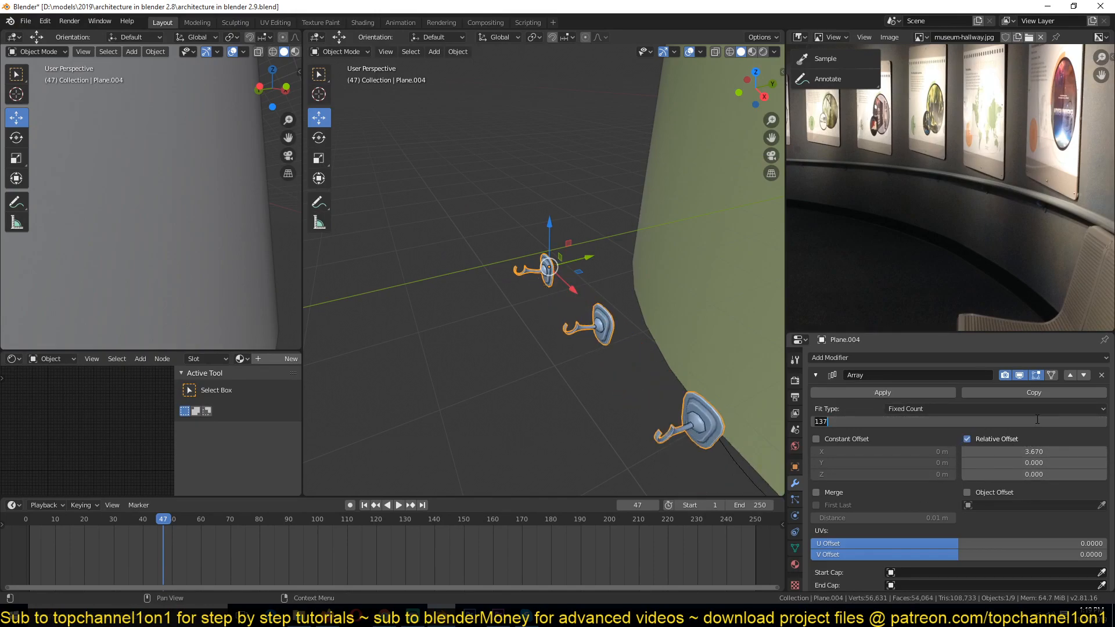
{"action": "type", "text": "50"}
{"action": "key", "text": "Return"}
Switch the viewport to wireframe shading and rename the spiral handrail curve to "rail"
{"action": "scroll", "coordinate": [597, 191], "scroll_direction": "down", "scroll_amount": 5}
{"action": "key", "text": "z"}
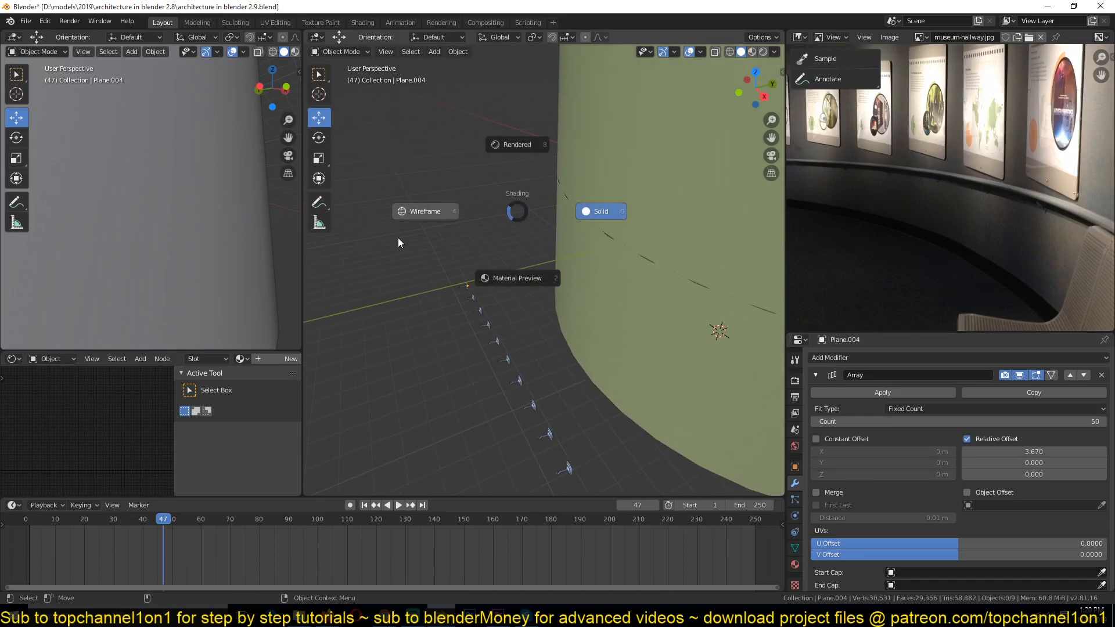
{"action": "left_click", "coordinate": [398, 243]}
{"action": "left_click", "coordinate": [648, 254]}
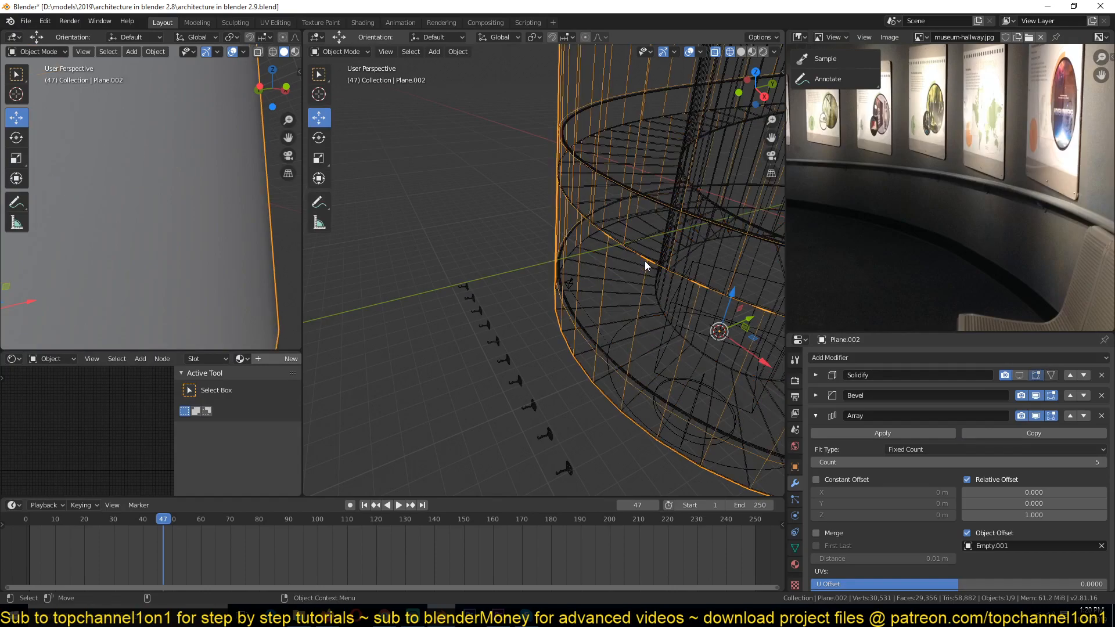
{"action": "left_click", "coordinate": [609, 357]}
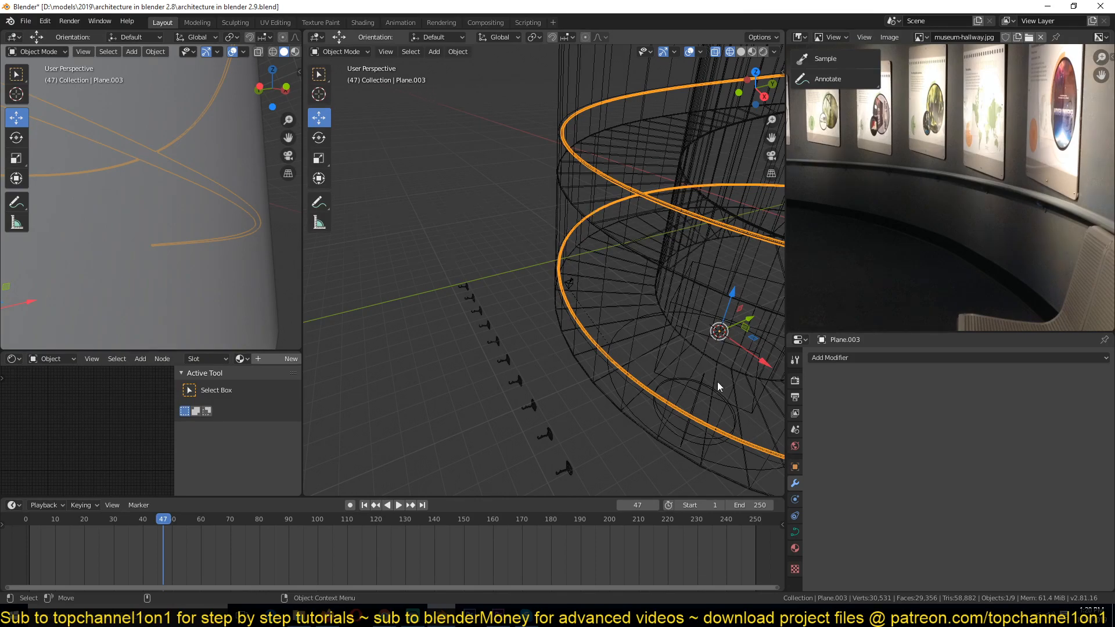
{"action": "left_click", "coordinate": [794, 467]}
{"action": "left_click", "coordinate": [868, 355]}
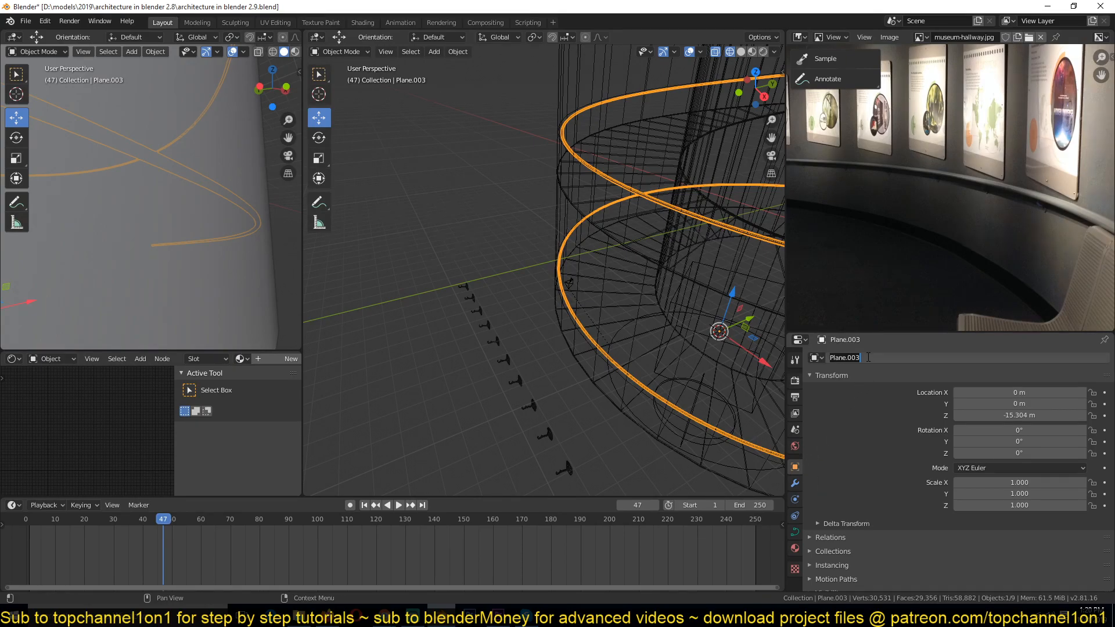
{"action": "key", "text": "Return"}
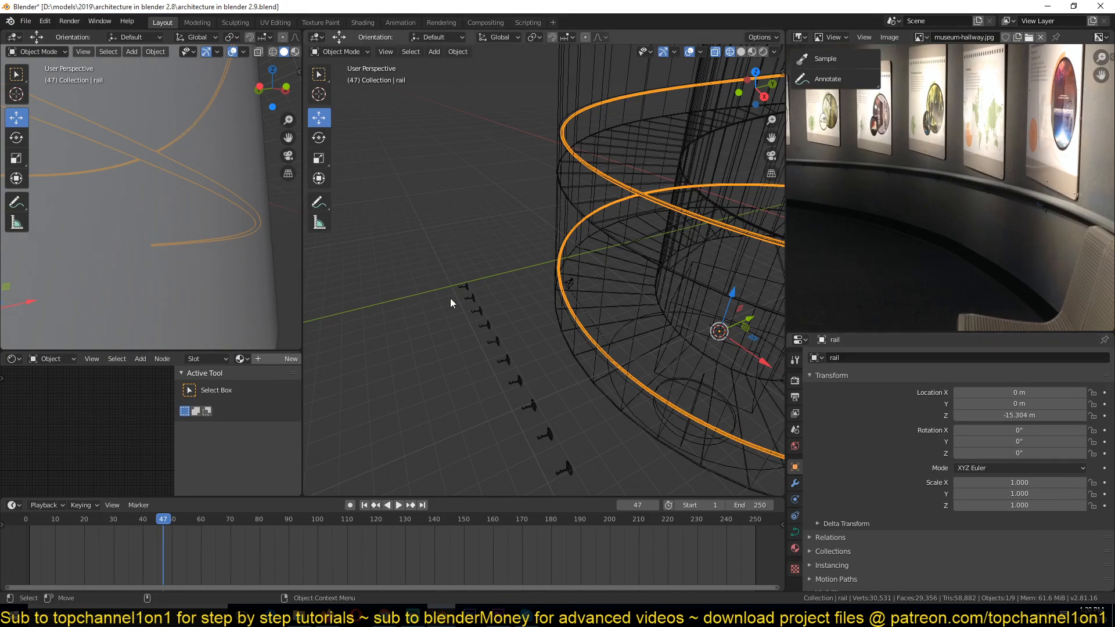
Add a Curve modifier to the bracket array, using rail as its curve object
{"action": "left_click", "coordinate": [487, 320]}
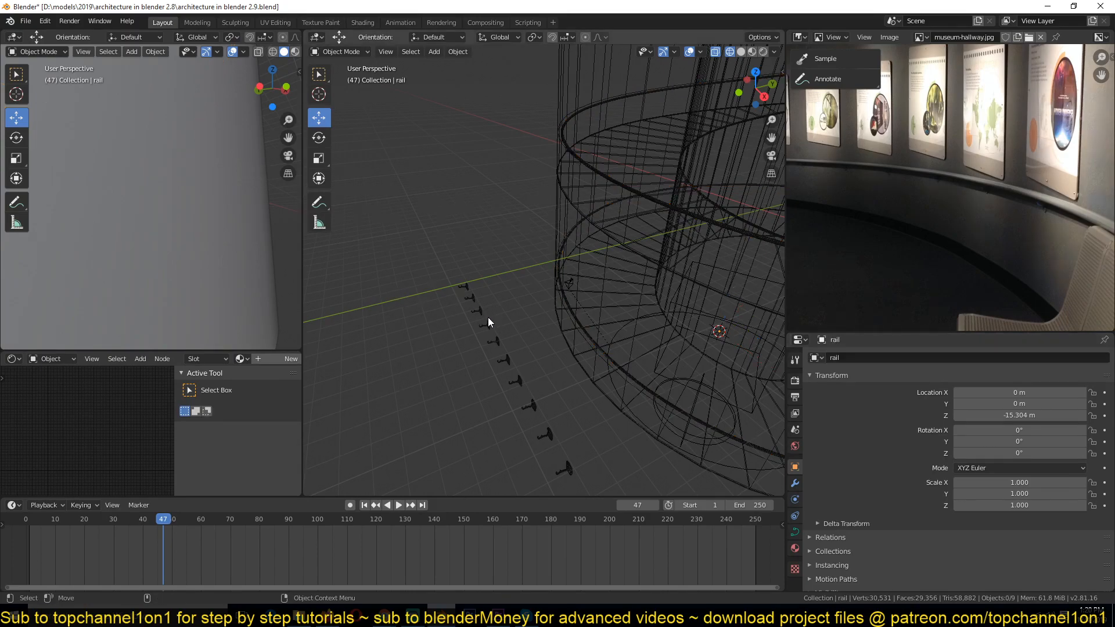
{"action": "left_click", "coordinate": [795, 483]}
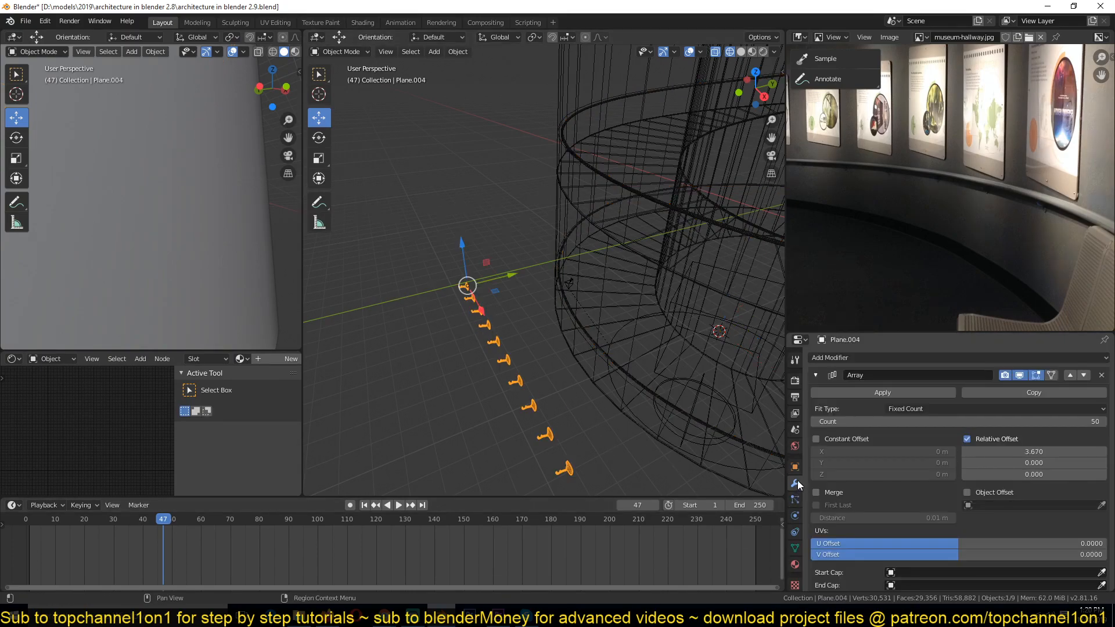
{"action": "left_click", "coordinate": [814, 377]}
{"action": "left_click", "coordinate": [891, 355]}
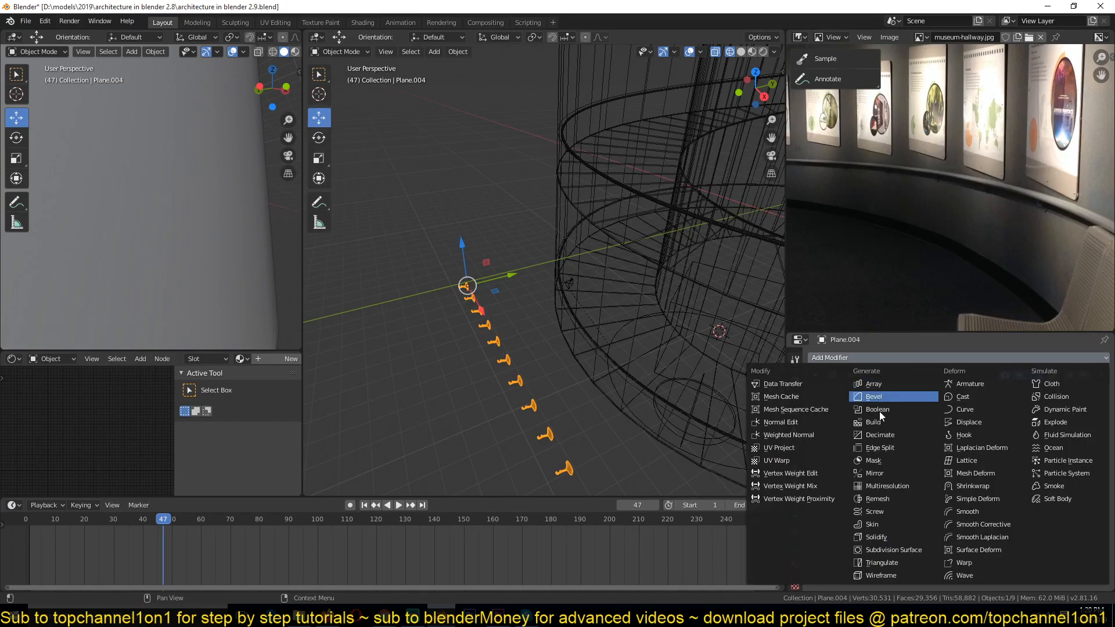
{"action": "left_click", "coordinate": [961, 409]}
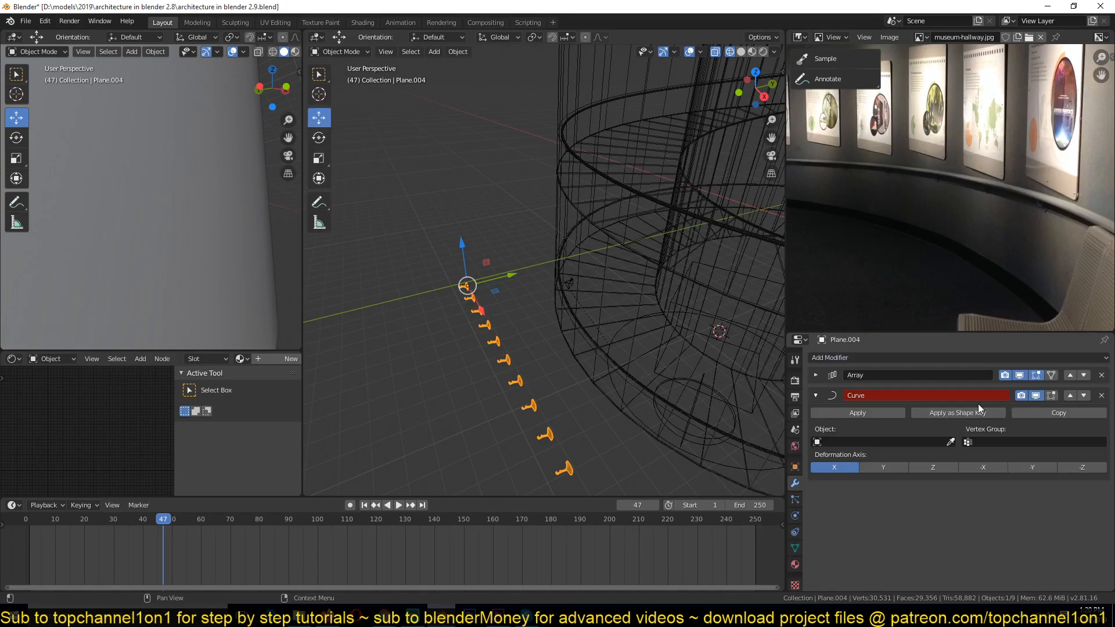
{"action": "left_click", "coordinate": [884, 442]}
{"action": "left_click", "coordinate": [876, 471]}
Snap the 3D cursor to the origin of the spiral rail
{"action": "scroll", "coordinate": [558, 377], "scroll_direction": "down", "scroll_amount": 3}
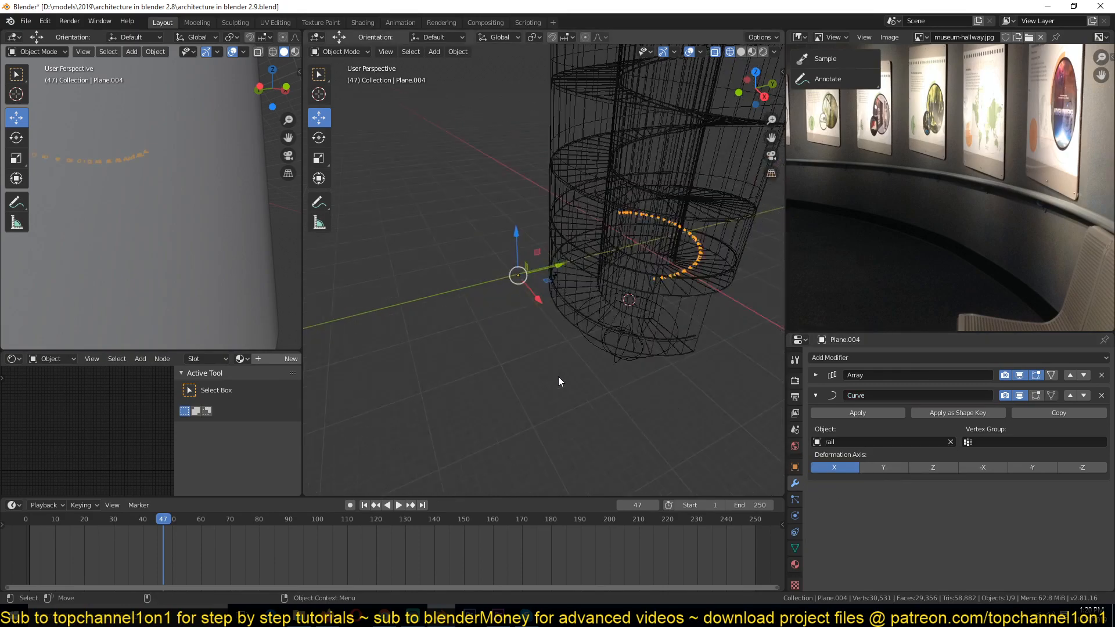
{"action": "middle_click_drag", "start_coordinate": [610, 333], "coordinate": [498, 253]}
{"action": "scroll", "coordinate": [528, 314], "scroll_direction": "up", "scroll_amount": 4}
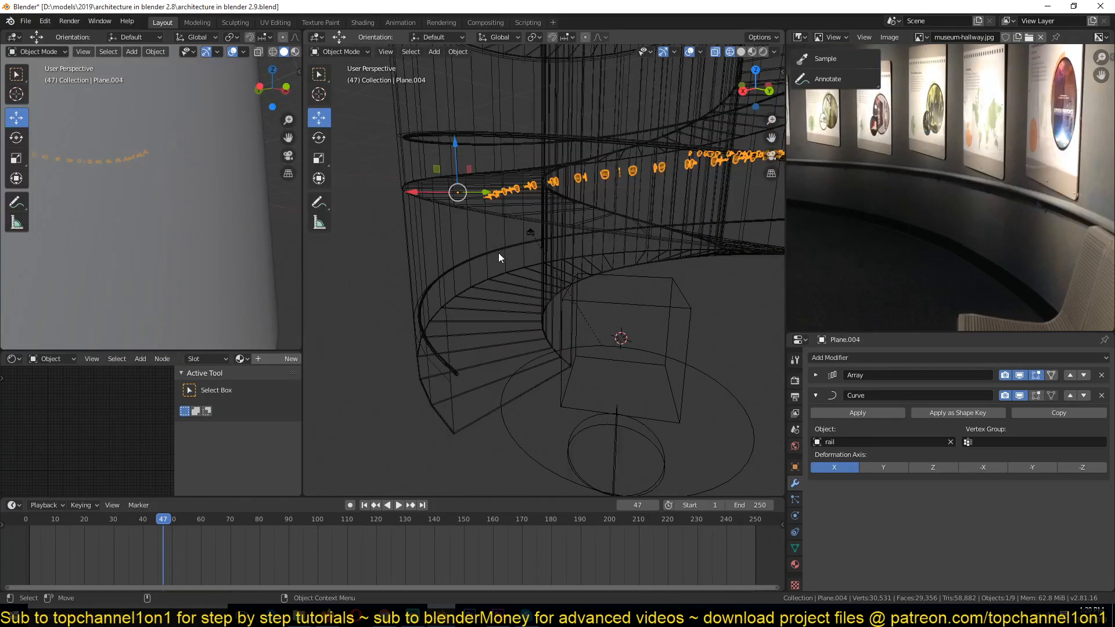
{"action": "left_click", "coordinate": [485, 256]}
{"action": "left_click", "coordinate": [479, 256]}
{"action": "key", "text": "shift+s"}
{"action": "left_click", "coordinate": [506, 353]}
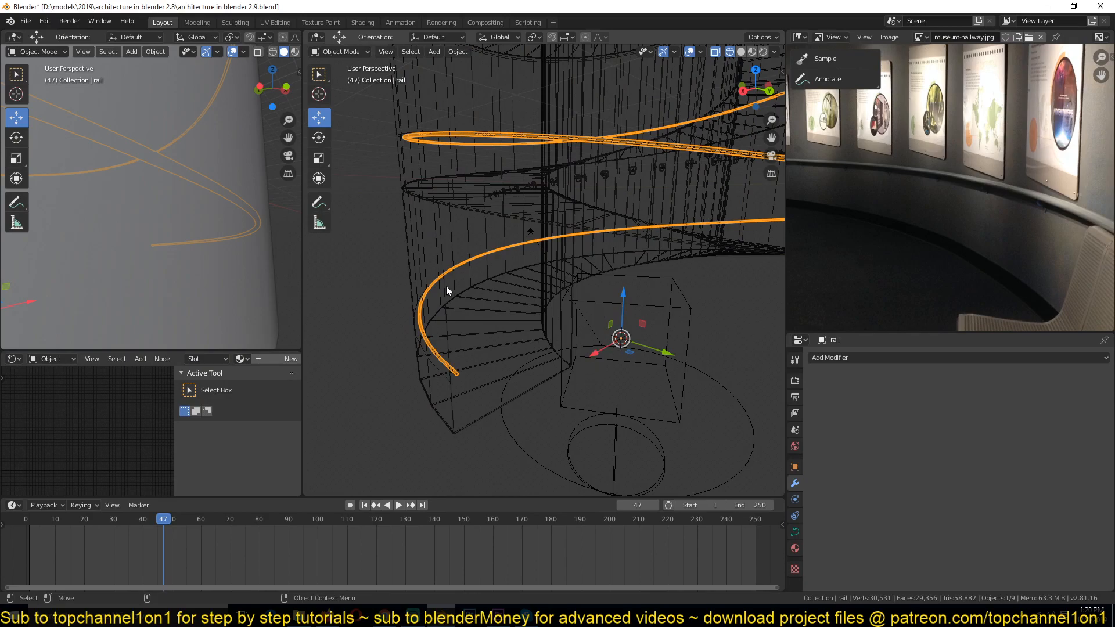
Snap the bracket array to the 3D cursor and return the viewport to solid shading
{"action": "left_click", "coordinate": [529, 186]}
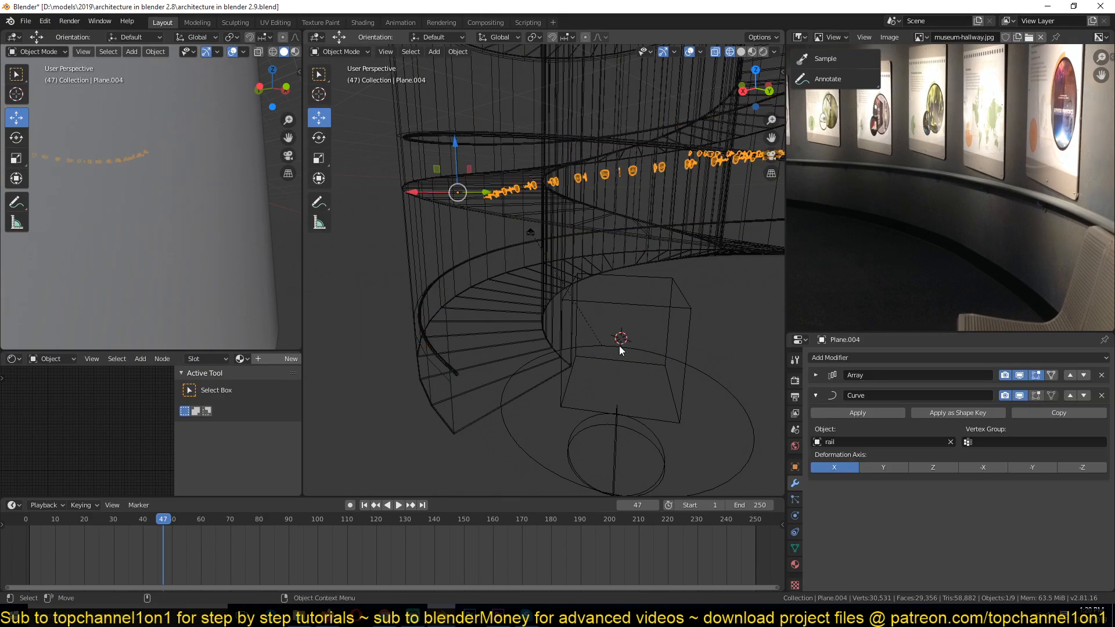
{"action": "key", "text": "shift+s"}
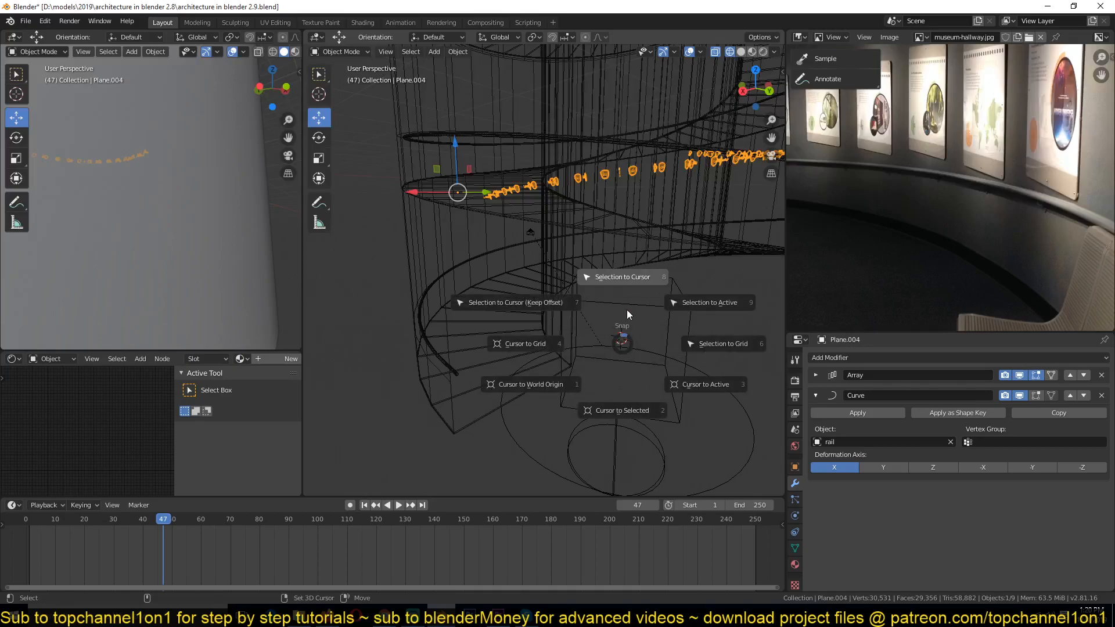
{"action": "left_click", "coordinate": [630, 274]}
{"action": "key", "text": "z"}
{"action": "left_click", "coordinate": [594, 314]}
{"action": "mouse_move", "coordinate": [435, 325]}
{"action": "middle_mouse_down"}
{"action": "mouse_move", "coordinate": [389, 329]}
{"action": "mouse_move", "coordinate": [500, 292]}
{"action": "mouse_move", "coordinate": [472, 287]}
{"action": "mouse_move", "coordinate": [502, 271]}
{"action": "middle_mouse_up"}
{"action": "scroll", "coordinate": [500, 293], "scroll_direction": "up", "scroll_amount": 5}
{"action": "middle_click_drag", "start_coordinate": [368, 336], "coordinate": [402, 327], "text": "shift"}
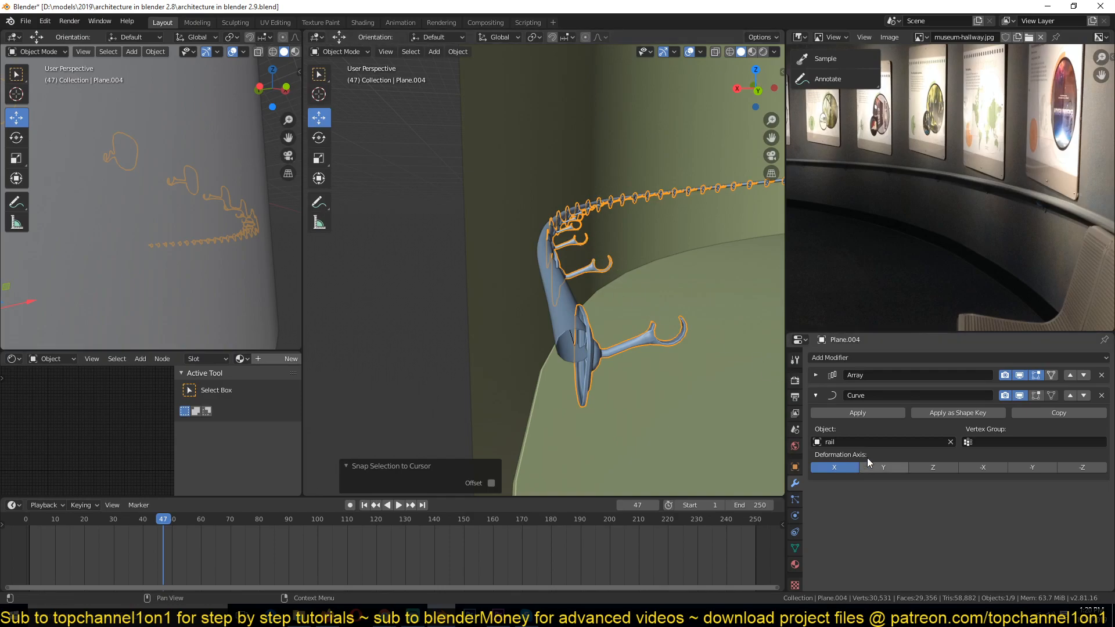
{"action": "left_click", "coordinate": [890, 467]}
{"action": "left_click", "coordinate": [834, 467]}
{"action": "key", "text": "r"}
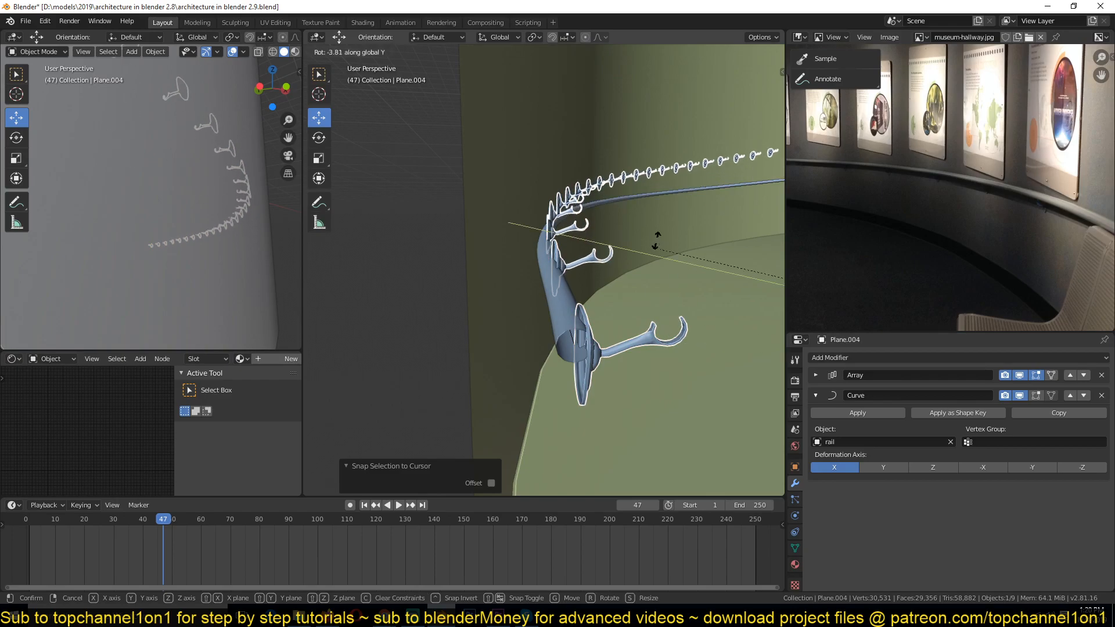
{"action": "key", "text": "x"}
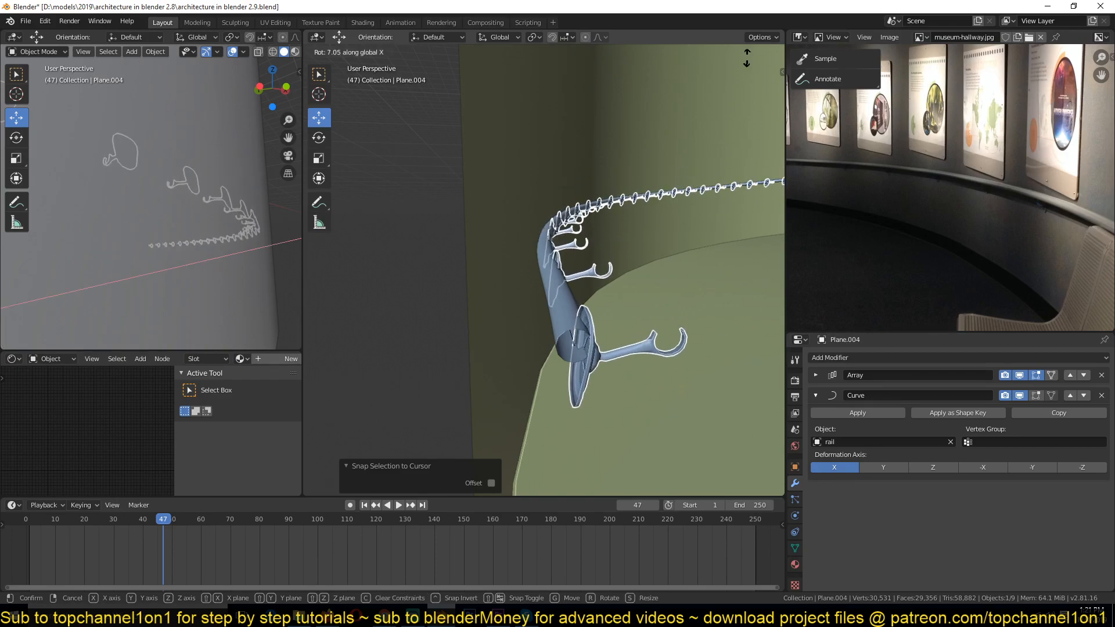
{"action": "left_click", "coordinate": [618, 294]}
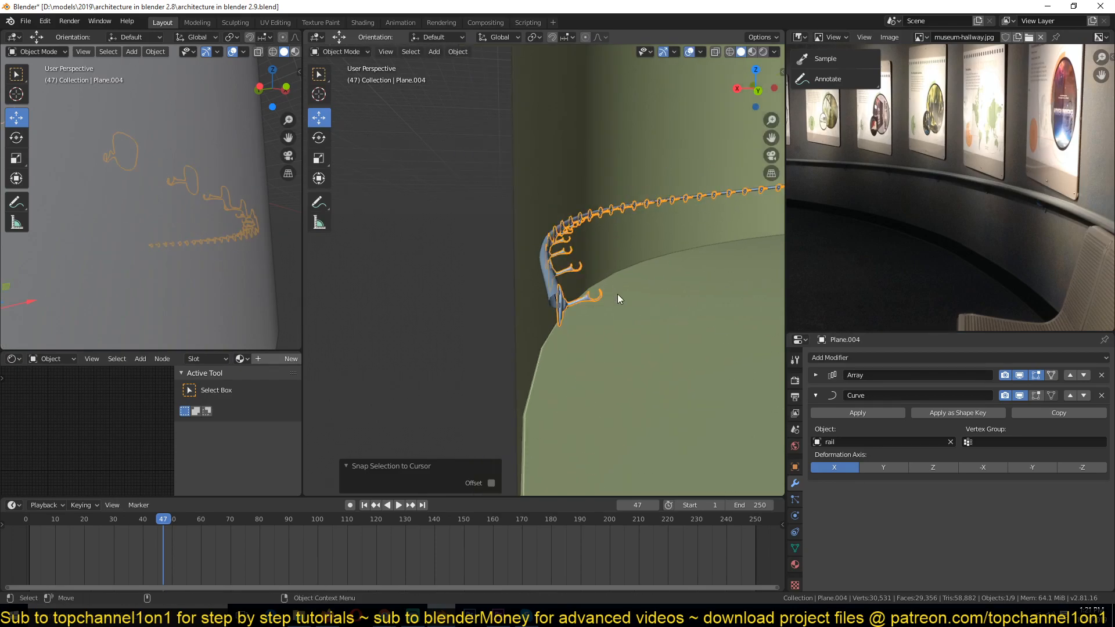
Move the bracket array about 0.51 m along global Y so the hooks meet the rail
{"action": "middle_click_drag", "start_coordinate": [617, 293], "coordinate": [593, 293]}
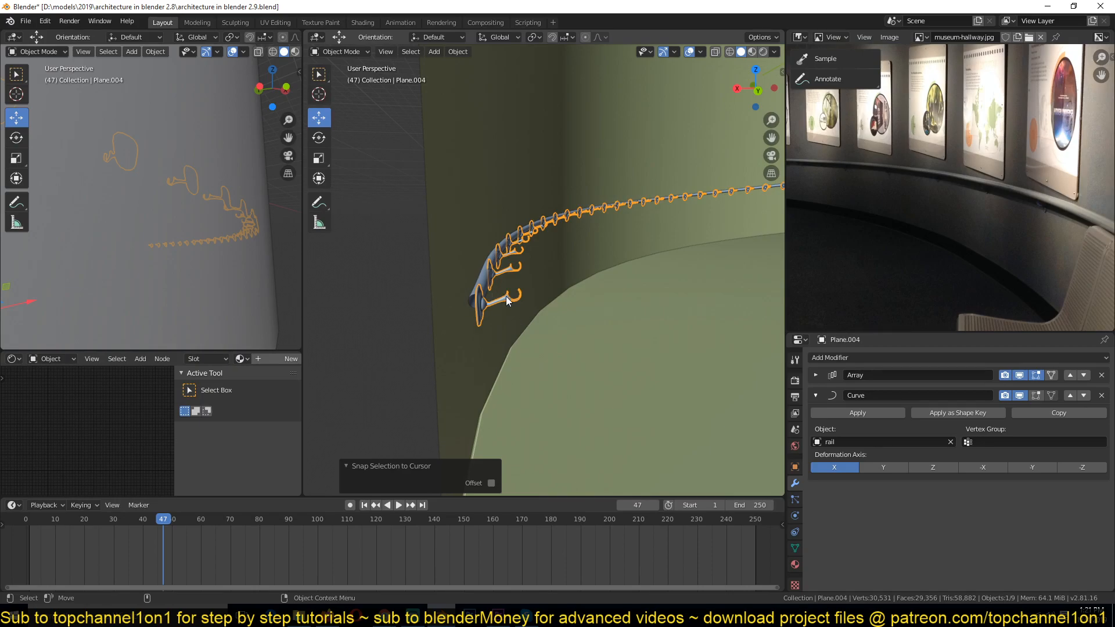
{"action": "key", "text": "g"}
{"action": "key", "text": "Escape"}
{"action": "key", "text": "g"}
{"action": "key", "text": "y"}
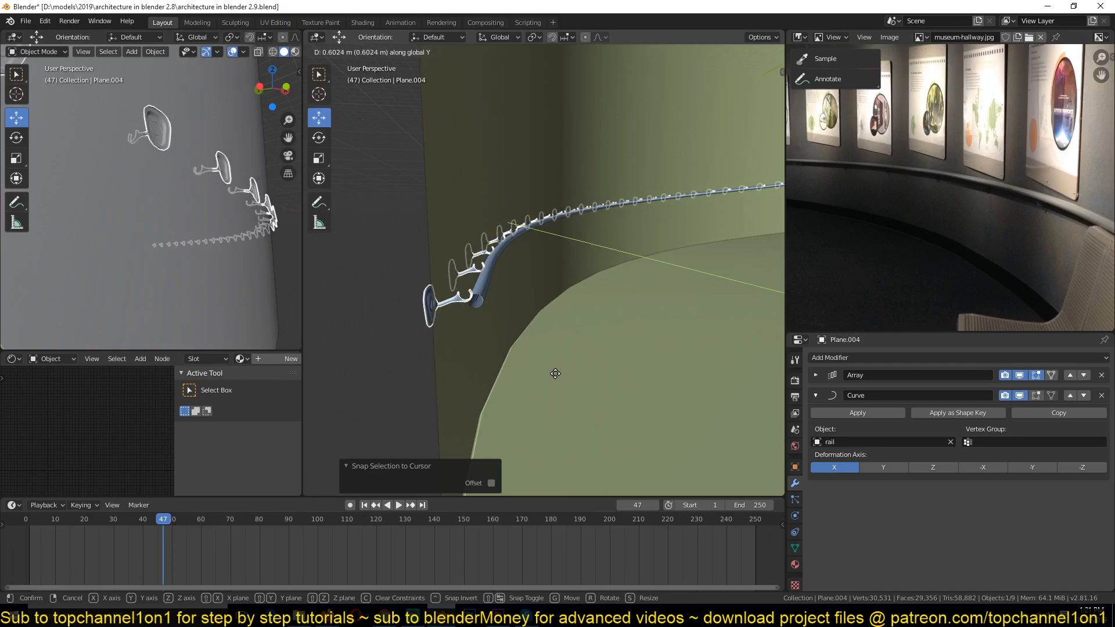
{"action": "left_click", "coordinate": [573, 323]}
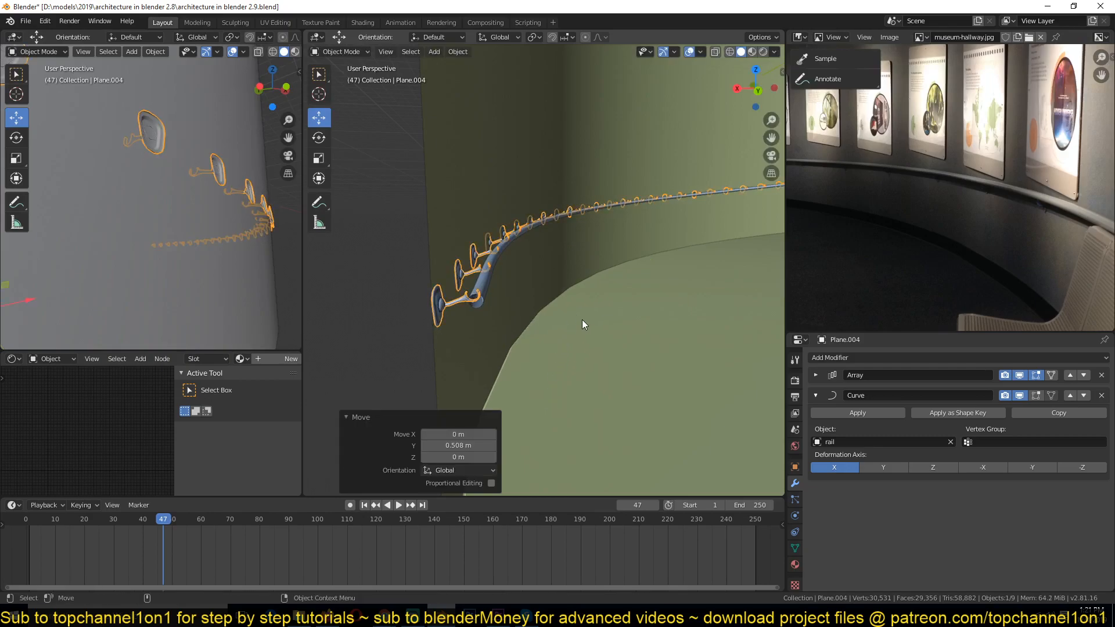
Resize the bracket array to suit the rail and lower it about 0.11 m along Z
{"action": "middle_click_drag", "start_coordinate": [622, 323], "coordinate": [533, 297]}
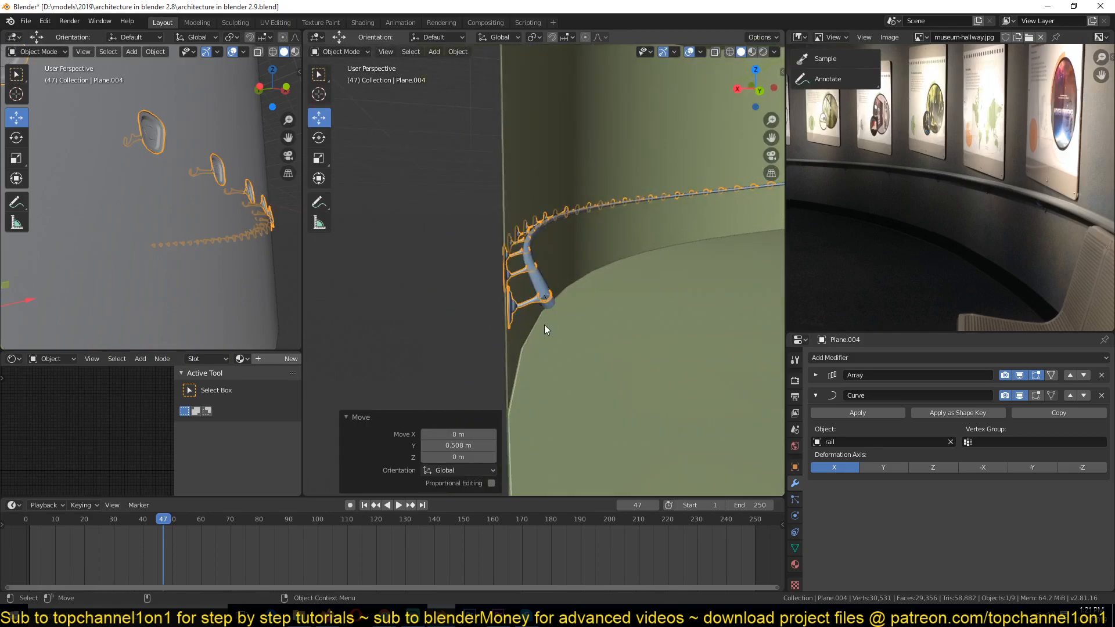
{"action": "key", "text": "s"}
{"action": "left_click", "coordinate": [506, 334]}
{"action": "middle_click_drag", "start_coordinate": [513, 298], "coordinate": [604, 330]}
{"action": "key", "text": "g"}
{"action": "key", "text": "z"}
{"action": "left_click", "coordinate": [491, 338]}
{"action": "scroll", "coordinate": [530, 319], "scroll_direction": "up", "scroll_amount": 3}
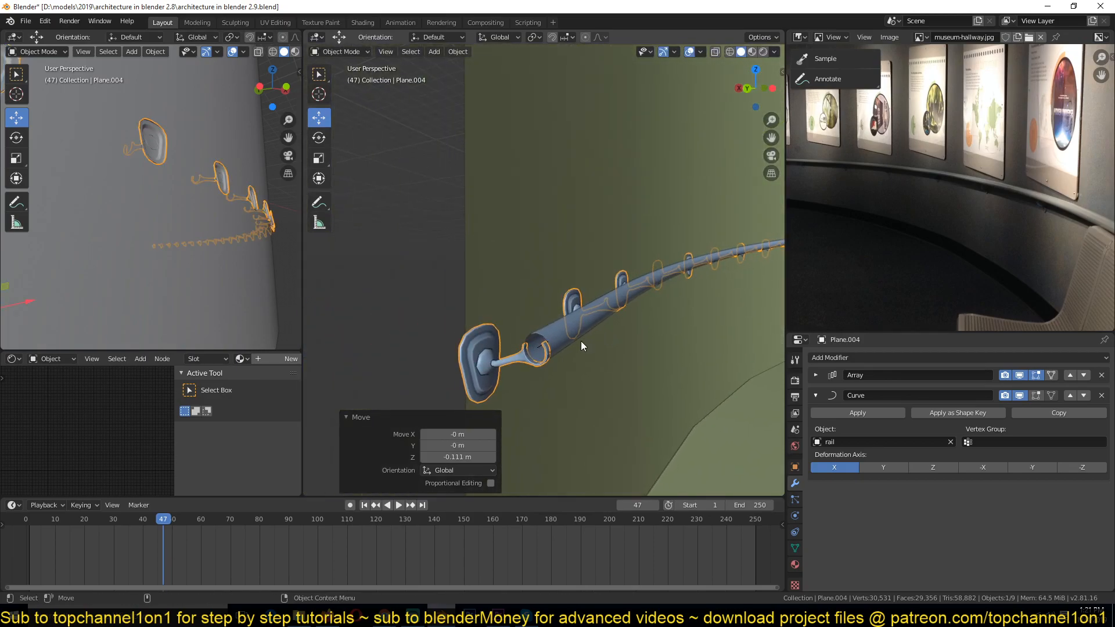
Move the bracket array about 0.68 m along global X and scale it up slightly
{"action": "key", "text": "g"}
{"action": "key", "text": "y"}
{"action": "key", "text": "x"}
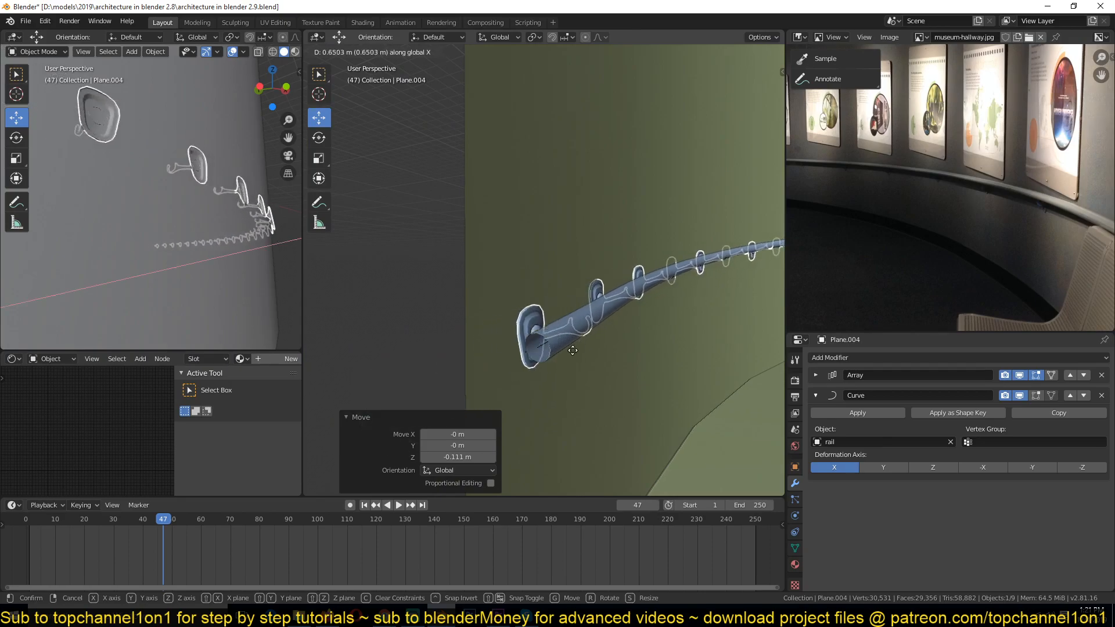
{"action": "left_click", "coordinate": [576, 350]}
{"action": "key", "text": "s"}
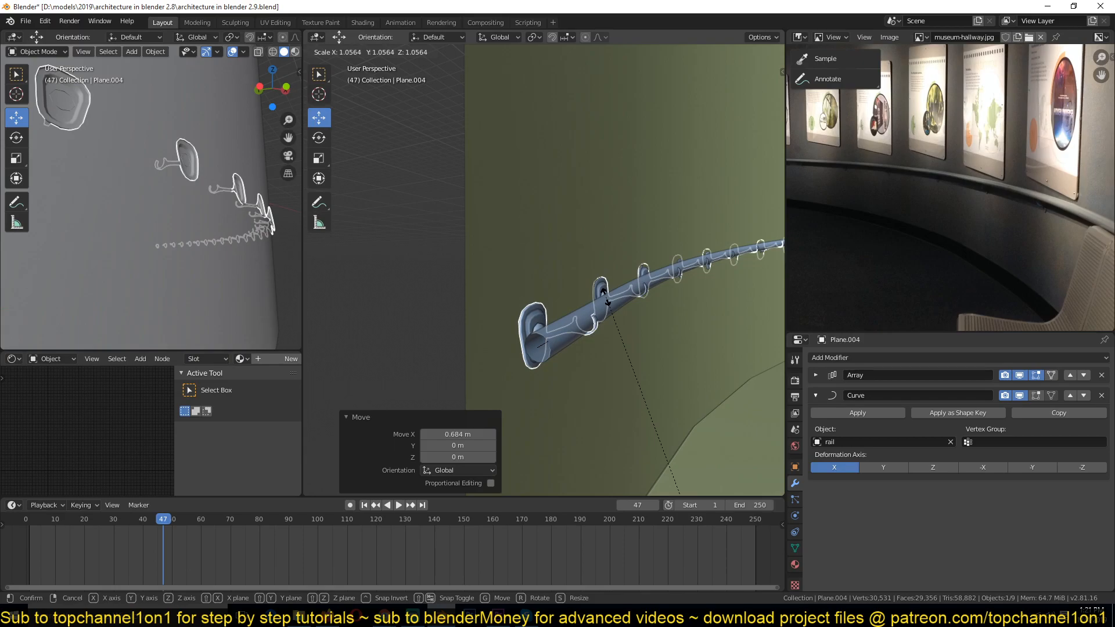
{"action": "left_click", "coordinate": [608, 301]}
Deselect everything, save the file and show the camera view in the smaller viewport
{"action": "key", "text": "alt+a"}
{"action": "middle_click_drag", "start_coordinate": [618, 326], "coordinate": [530, 325]}
{"action": "scroll", "coordinate": [584, 325], "scroll_direction": "down", "scroll_amount": 3}
{"action": "key", "text": "ctrl+s"}
{"action": "scroll", "coordinate": [553, 340], "scroll_direction": "up", "scroll_amount": 4}
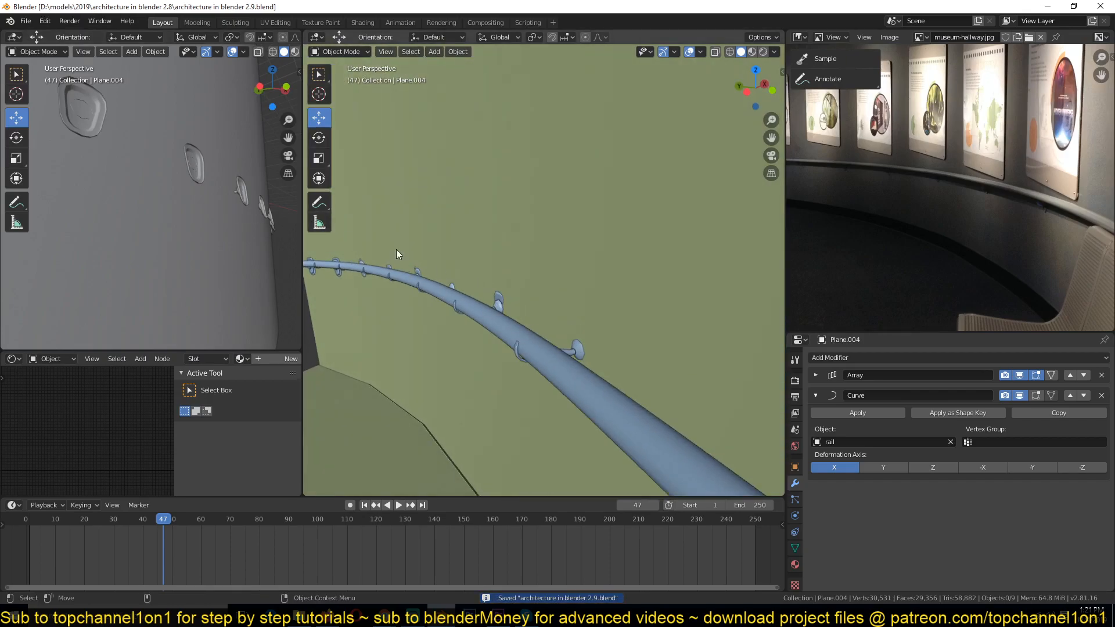
{"action": "key", "text": "KP_0"}
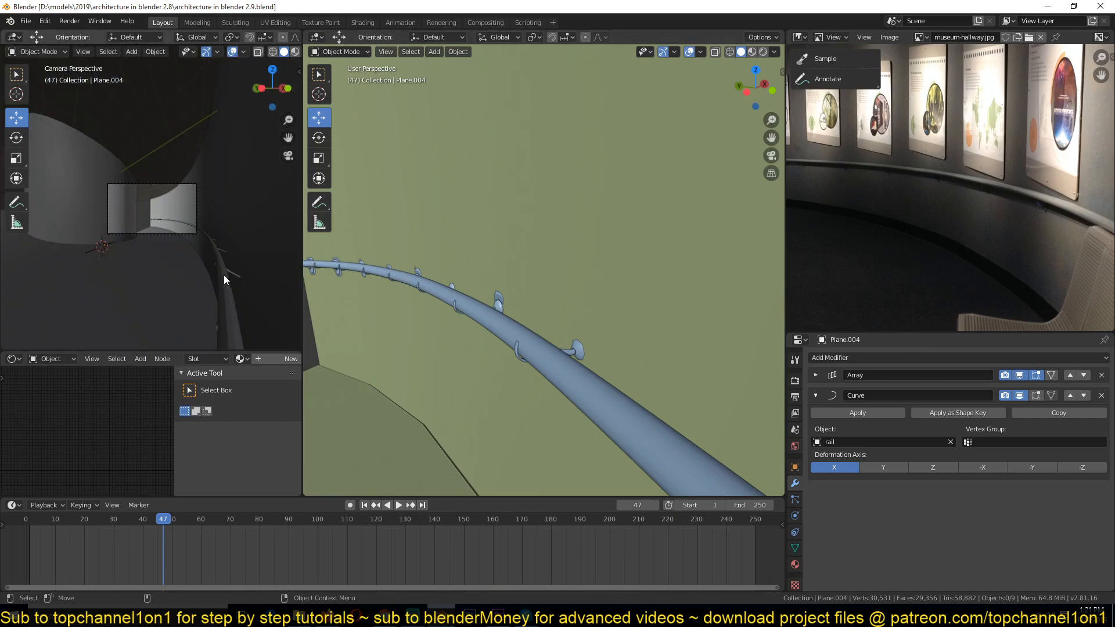
Move the bracket array about -0.076 m along global Y so its wall plates clear the wall surface
{"action": "left_click", "coordinate": [569, 349]}
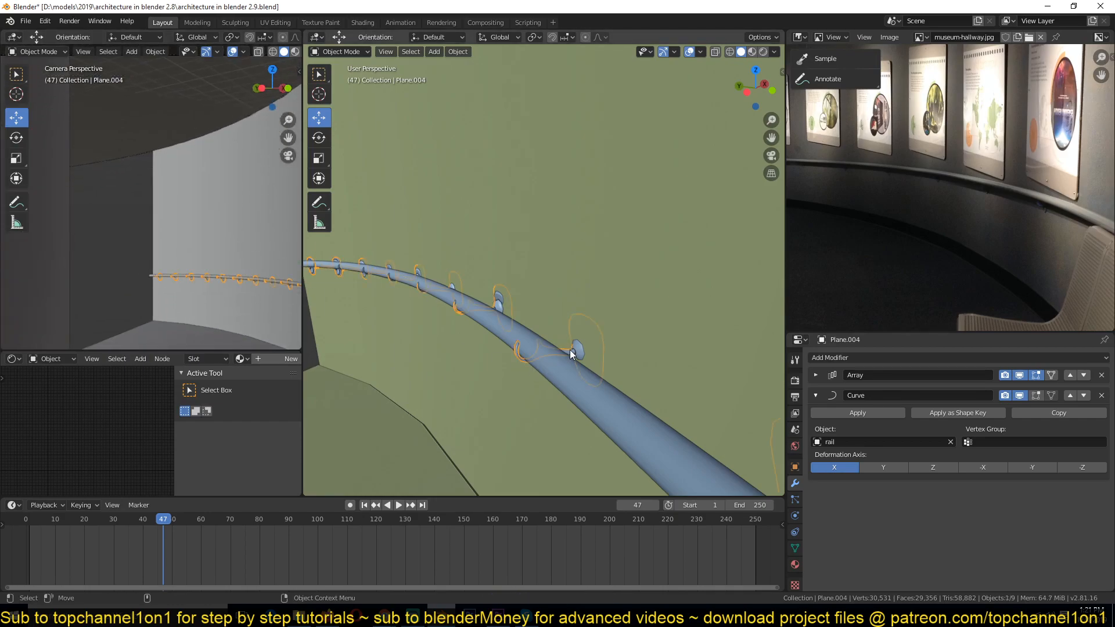
{"action": "key", "text": "g"}
{"action": "key", "text": "y"}
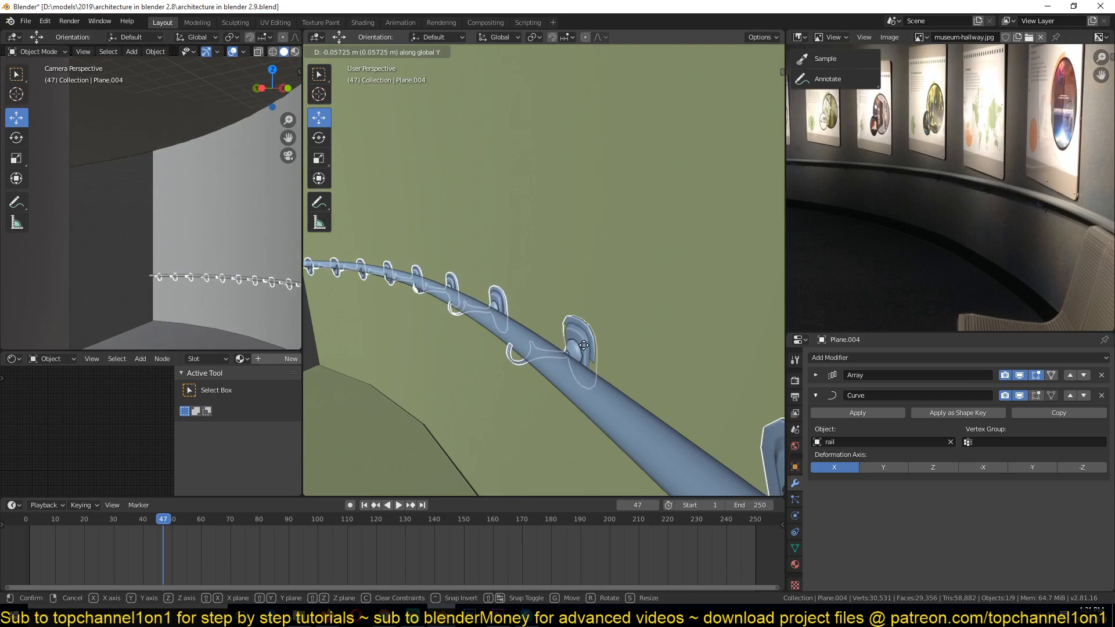
{"action": "left_click", "coordinate": [583, 346]}
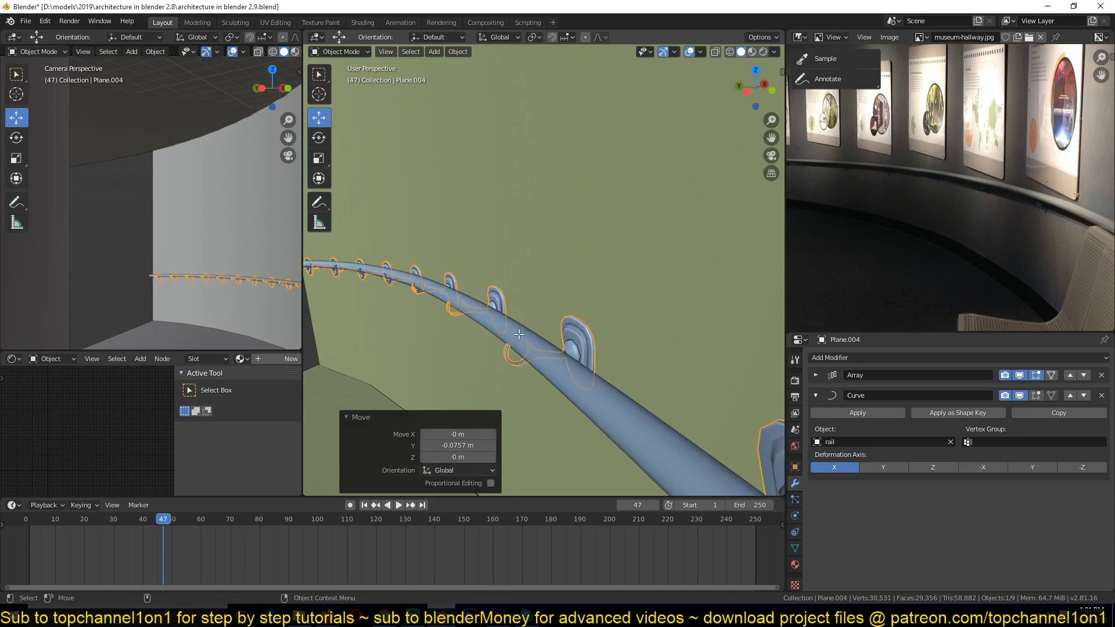
Start editing the bracket mesh in a wireframe right side view with nothing selected
{"action": "key", "text": "Tab"}
{"action": "key", "text": "KP_Decimal"}
{"action": "scroll", "coordinate": [516, 327], "scroll_direction": "down", "scroll_amount": 2}
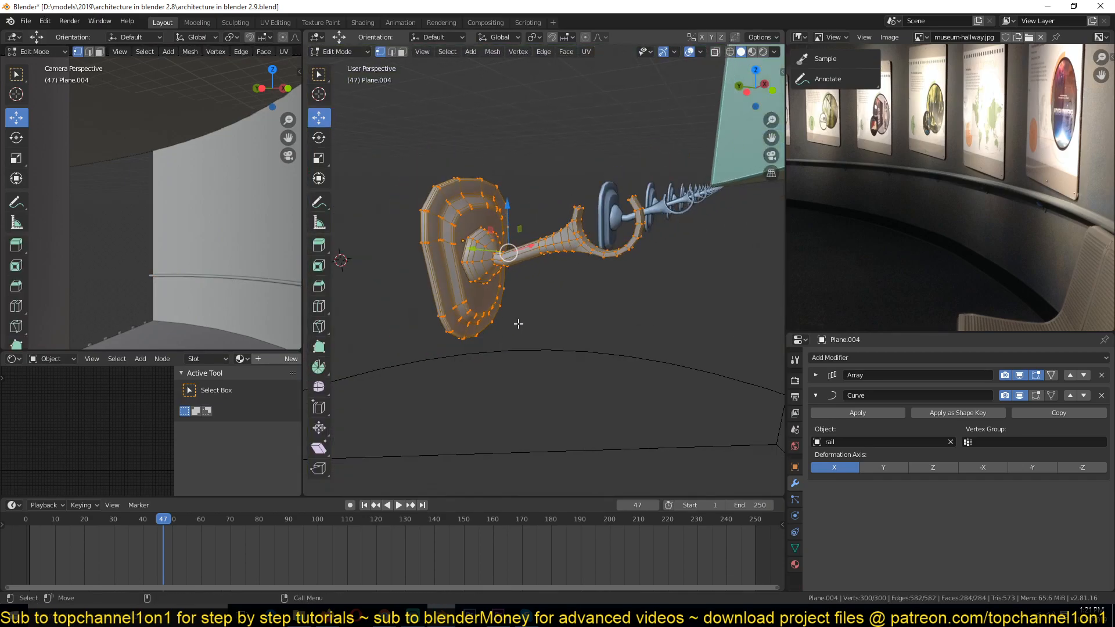
{"action": "key", "text": "KP_1"}
{"action": "key", "text": "KP_3"}
{"action": "middle_click_drag", "start_coordinate": [591, 329], "coordinate": [592, 369], "text": "shift"}
{"action": "key", "text": "z"}
{"action": "left_click", "coordinate": [447, 340]}
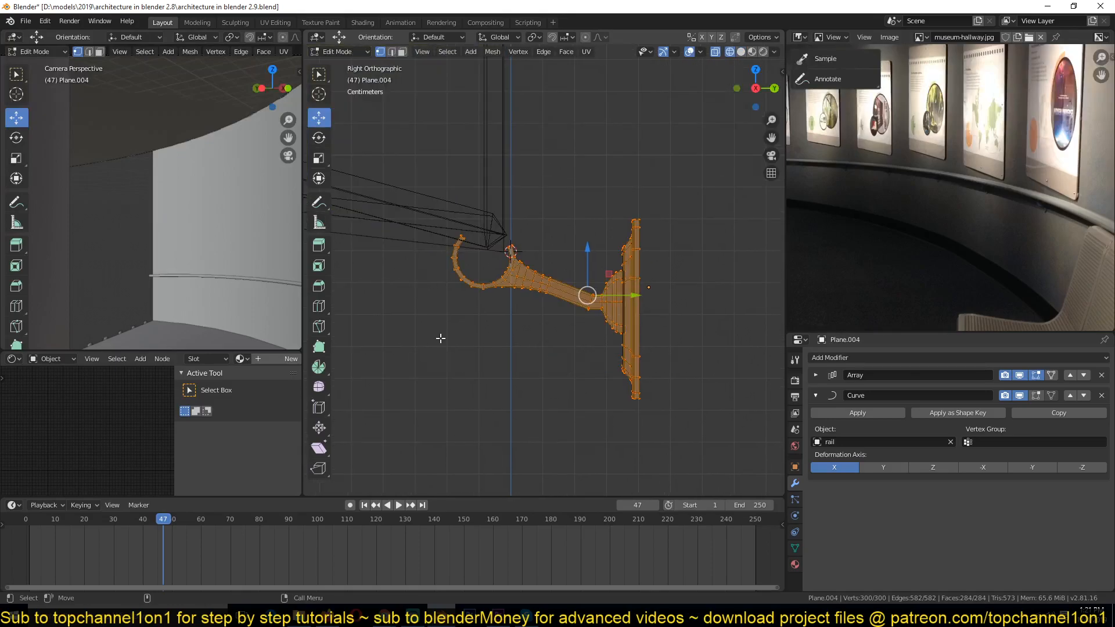
{"action": "scroll", "coordinate": [464, 319], "scroll_direction": "up", "scroll_amount": 4}
{"action": "key", "text": "alt+a"}
Move the vertices of the bracket's hook and adjoining arm toward the wall plate and slightly down, and return to Object Mode in camera view
{"action": "scroll", "coordinate": [493, 290], "scroll_direction": "down", "scroll_amount": 1}
{"action": "key", "text": "c"}
{"action": "scroll", "coordinate": [495, 289], "scroll_direction": "down", "scroll_amount": 15}
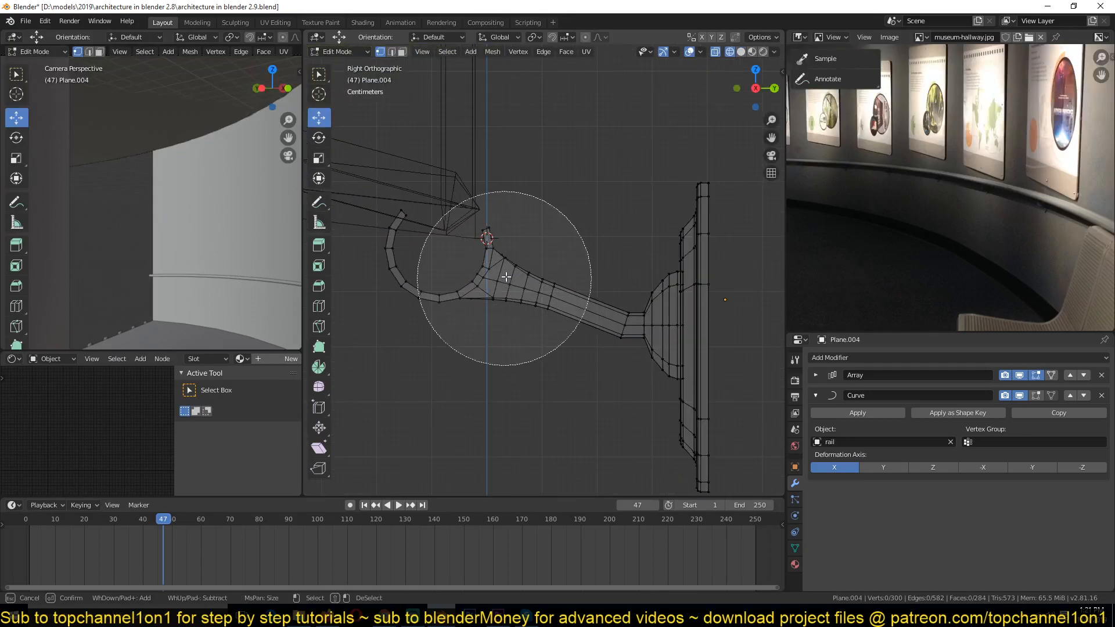
{"action": "left_click_drag", "start_coordinate": [507, 276], "coordinate": [416, 238]}
{"action": "right_click", "coordinate": [411, 238]}
{"action": "key", "text": "g"}
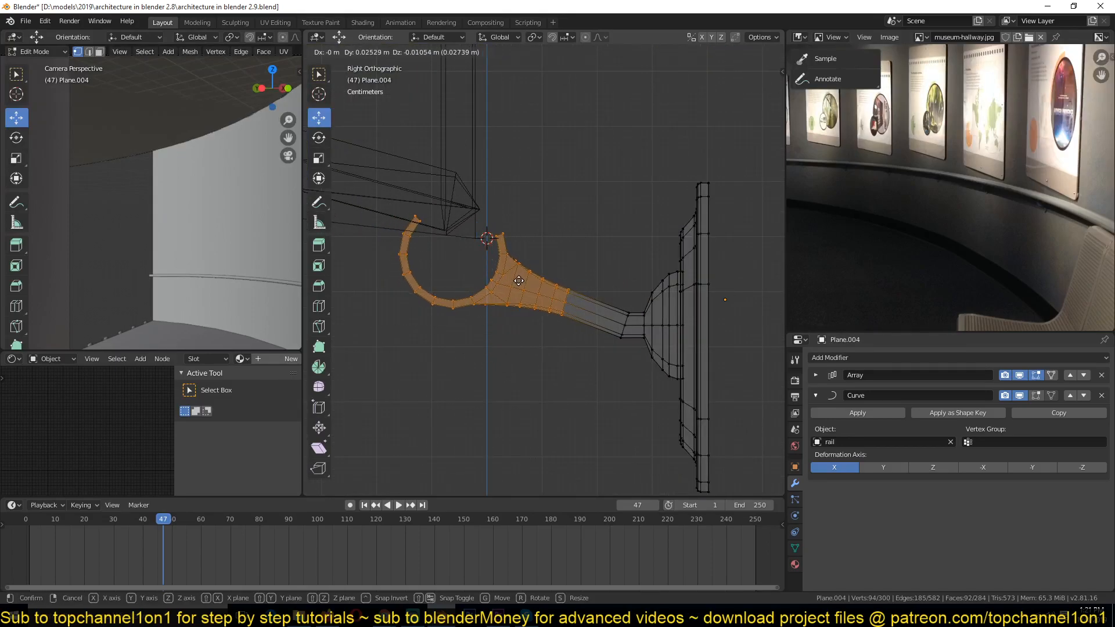
{"action": "left_click", "coordinate": [537, 287]}
{"action": "key", "text": "ctrl+Tab"}
{"action": "key", "text": "KP_0"}
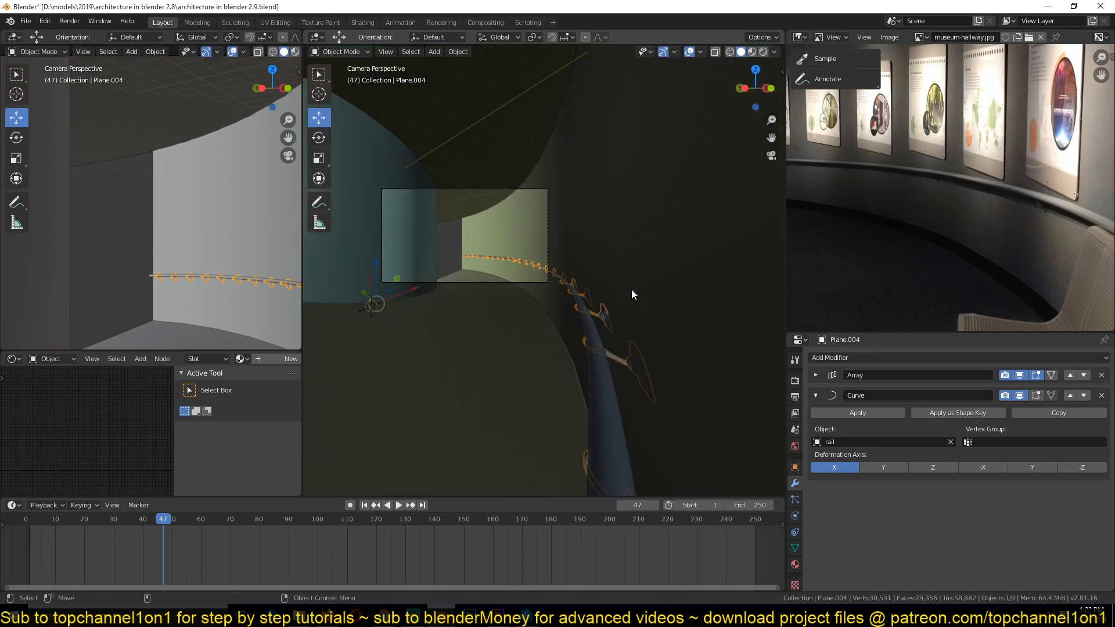
Examine the bracket spacing along the rail with nothing selected and the Array modifier settings expanded
{"action": "scroll", "coordinate": [631, 289], "scroll_direction": "up", "scroll_amount": 4}
{"action": "middle_click_drag", "start_coordinate": [530, 277], "coordinate": [594, 386]}
{"action": "left_click", "coordinate": [594, 386]}
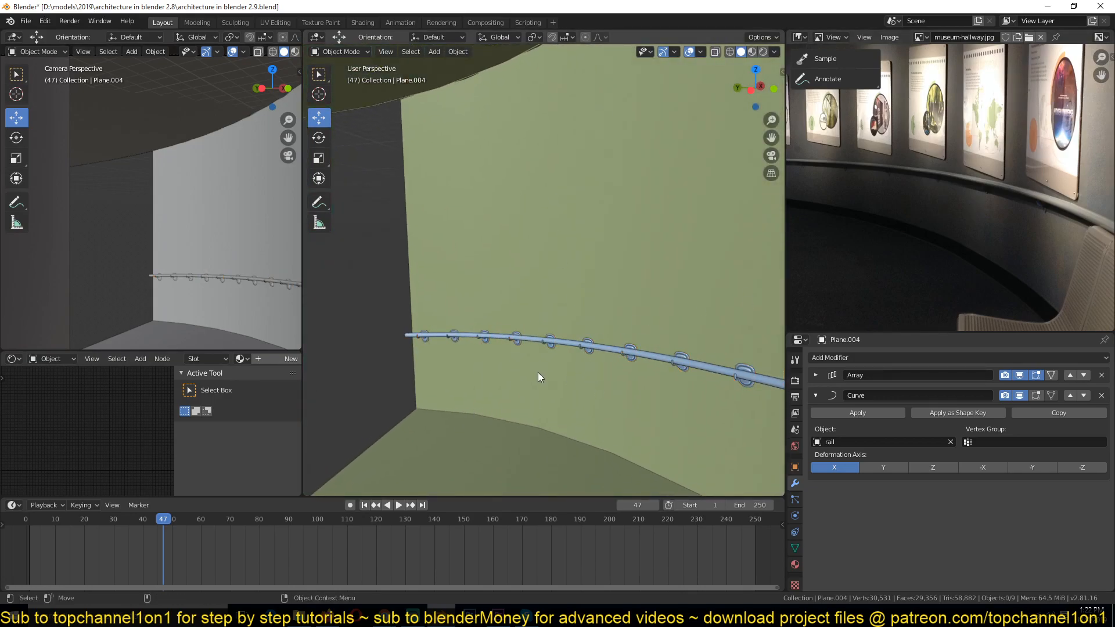
{"action": "left_click", "coordinate": [815, 375]}
{"action": "middle_click_drag", "start_coordinate": [605, 353], "coordinate": [503, 332]}
{"action": "scroll", "coordinate": [503, 332], "scroll_direction": "down", "scroll_amount": 3}
{"action": "scroll", "coordinate": [151, 287], "scroll_direction": "down", "scroll_amount": 4}
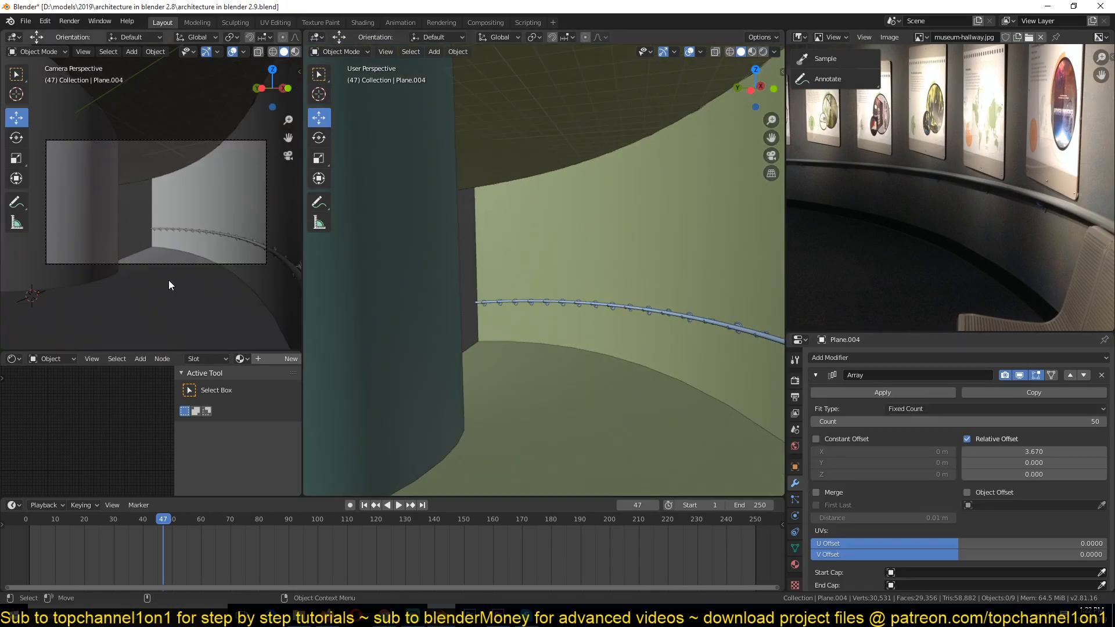
{"action": "scroll", "coordinate": [696, 342], "scroll_direction": "down", "scroll_amount": 7}
{"action": "middle_click_drag", "start_coordinate": [677, 359], "coordinate": [642, 373]}
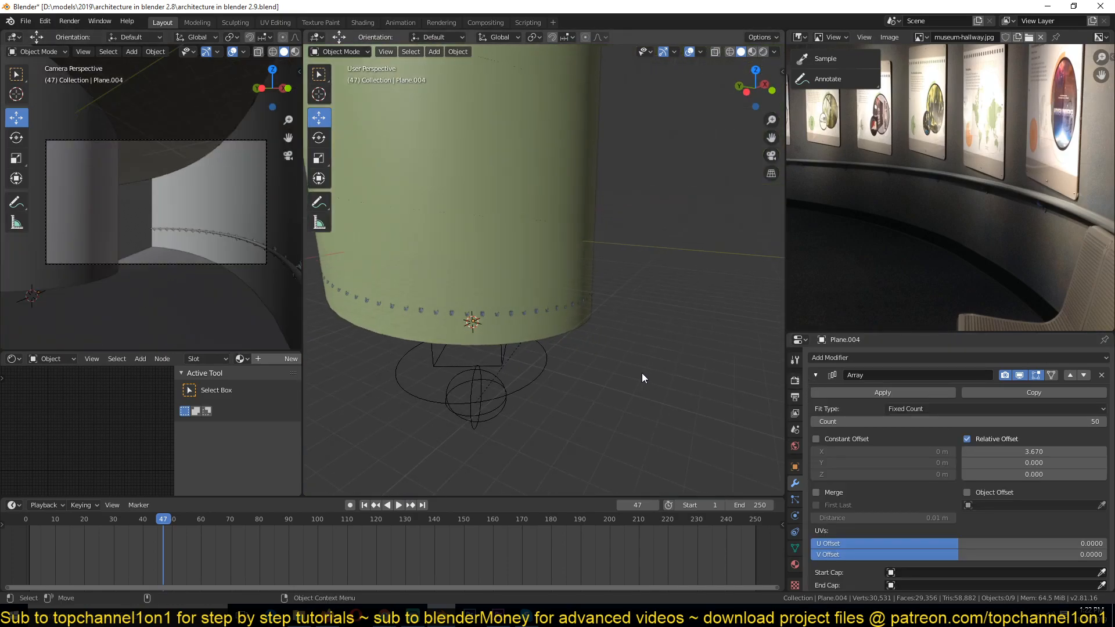
Select the bracket array in wireframe display and set its relative X offset to 17.470
{"action": "key", "text": "z"}
{"action": "left_click", "coordinate": [564, 365]}
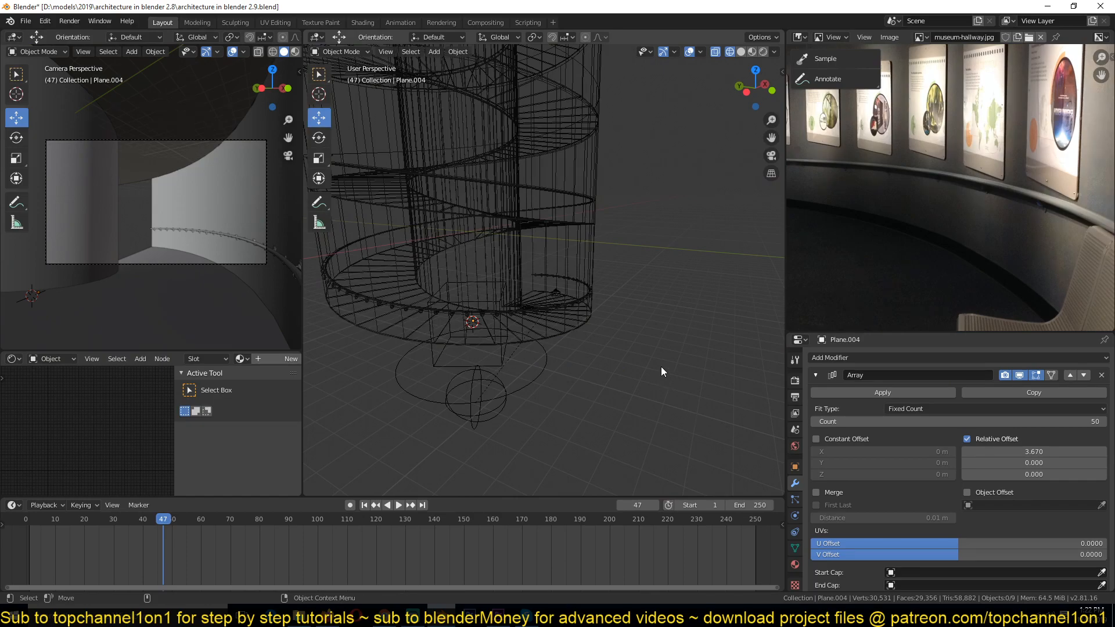
{"action": "scroll", "coordinate": [633, 342], "scroll_direction": "up", "scroll_amount": 4}
{"action": "left_click", "coordinate": [611, 349]}
{"action": "left_click", "coordinate": [630, 339]}
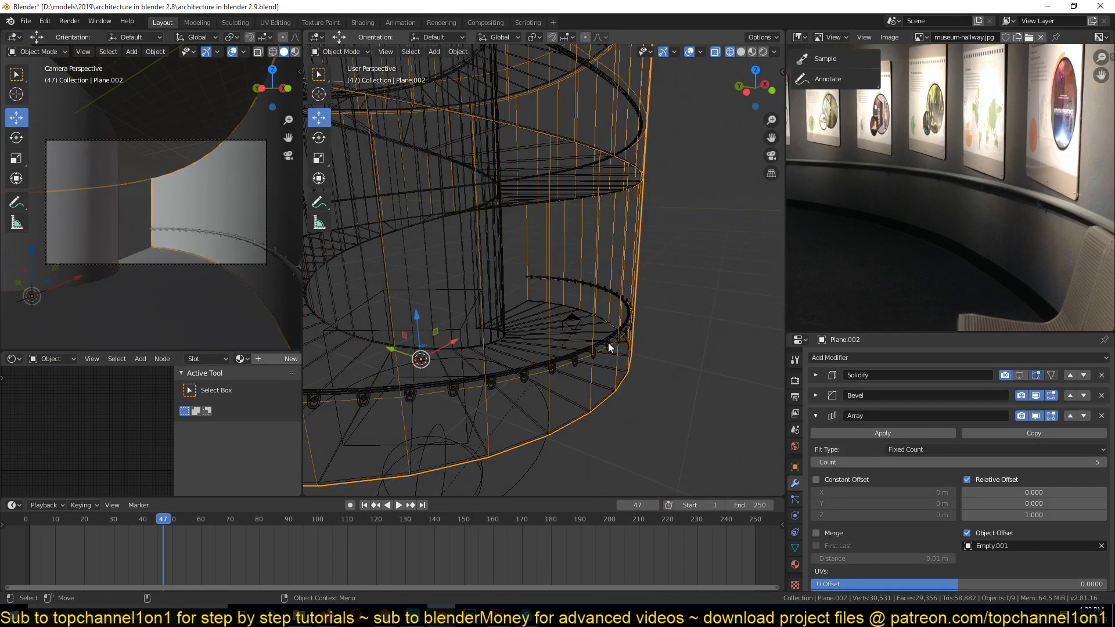
{"action": "left_click", "coordinate": [609, 343]}
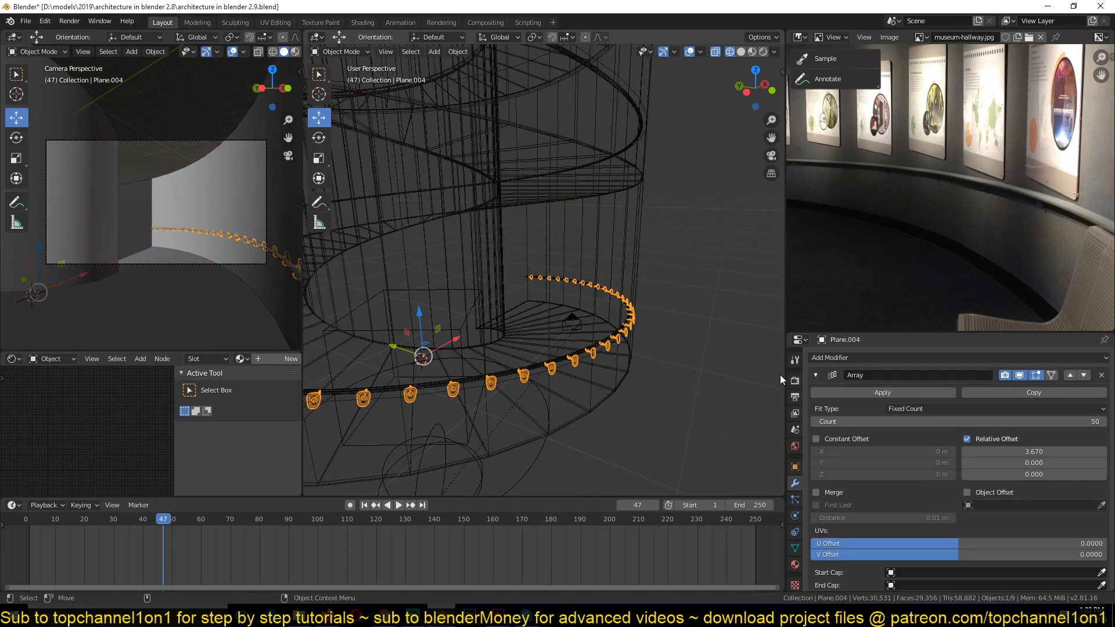
{"action": "left_click_drag", "start_coordinate": [1027, 457], "coordinate": [1073, 456]}
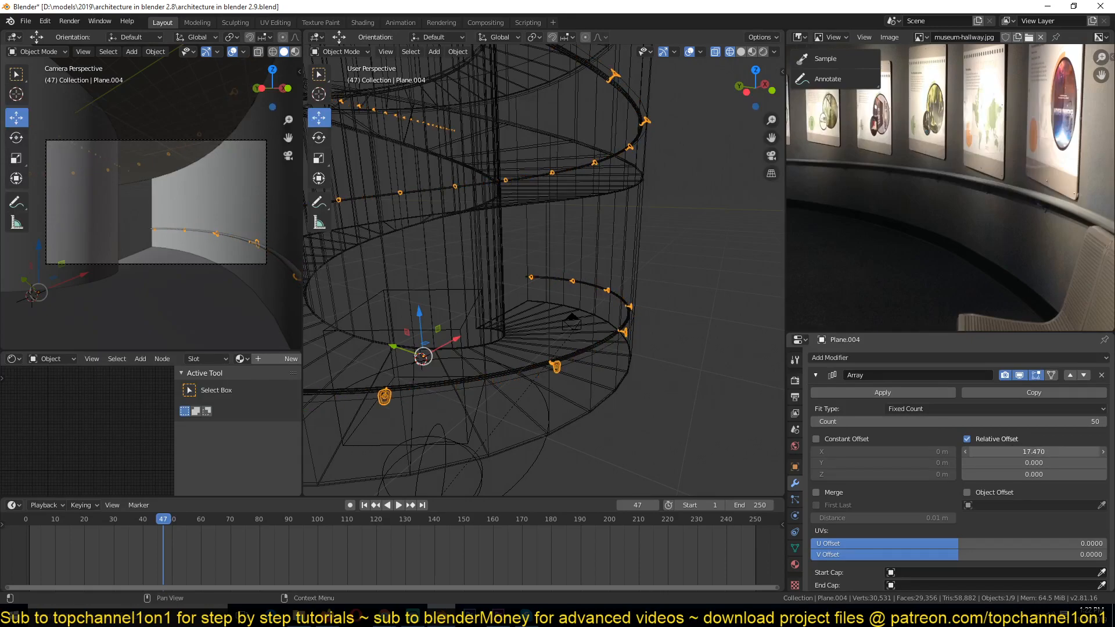
{"action": "scroll", "coordinate": [608, 316], "scroll_direction": "down", "scroll_amount": 3}
{"action": "middle_click_drag", "start_coordinate": [608, 315], "coordinate": [664, 330]}
{"action": "scroll", "coordinate": [663, 329], "scroll_direction": "up", "scroll_amount": 2}
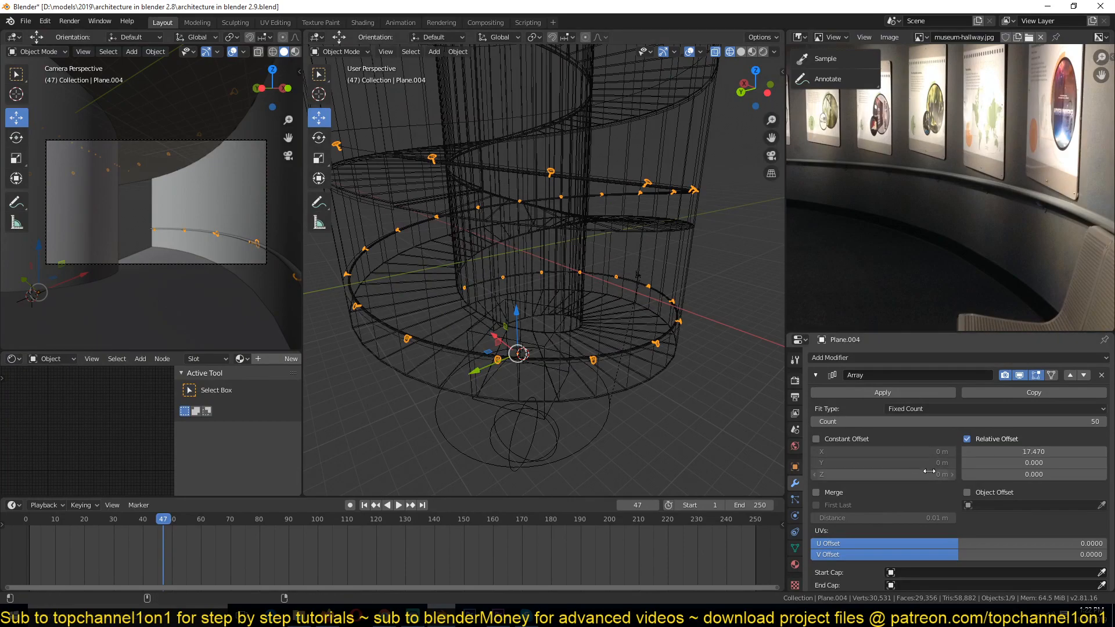
Set the bracket array's relative X offset to 13.140
{"action": "left_click_drag", "start_coordinate": [1062, 452], "coordinate": [973, 452]}
{"action": "scroll", "coordinate": [650, 308], "scroll_direction": "down", "scroll_amount": 2}
{"action": "middle_click_drag", "start_coordinate": [607, 284], "coordinate": [614, 290]}
{"action": "scroll", "coordinate": [614, 289], "scroll_direction": "up", "scroll_amount": 2}
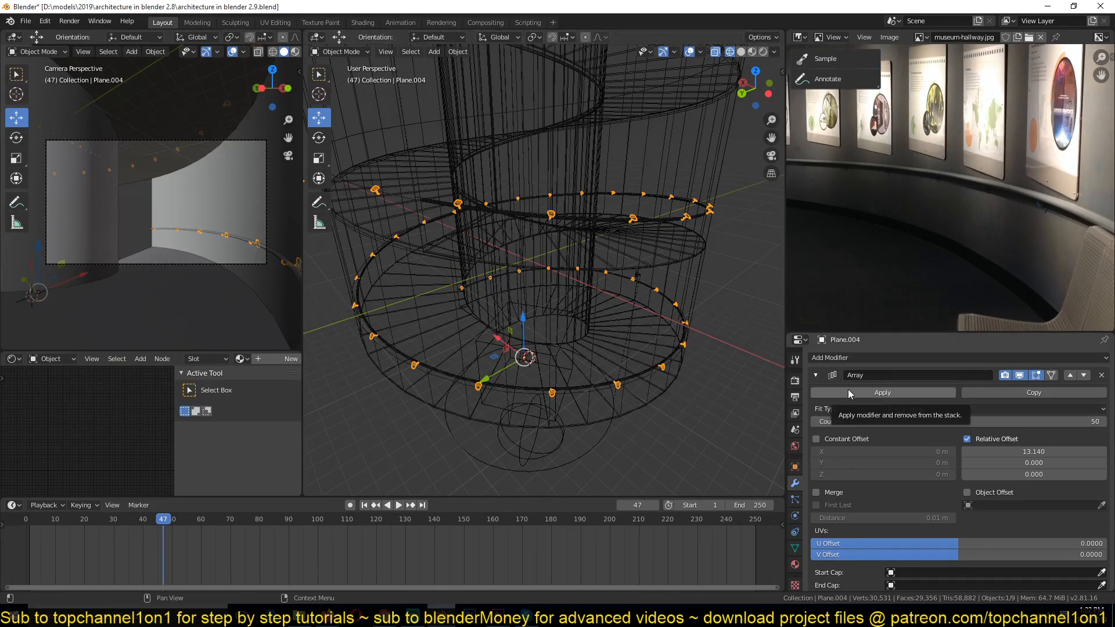
Set the bracket array's count to 37
{"action": "left_click", "coordinate": [821, 372]}
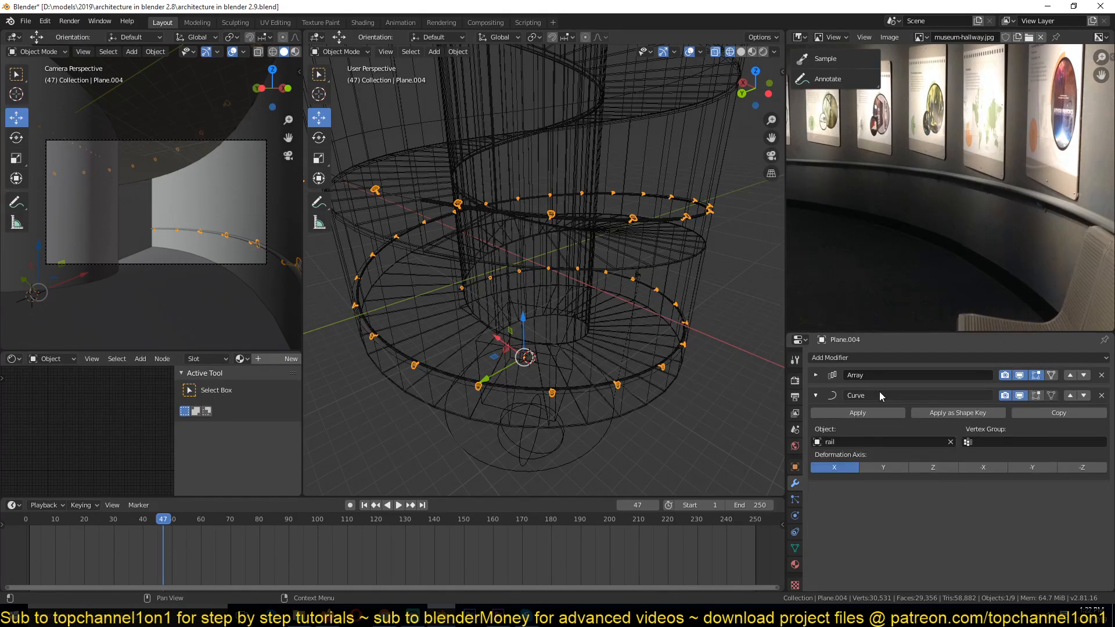
{"action": "left_click", "coordinate": [816, 374]}
{"action": "left_click", "coordinate": [1051, 422]}
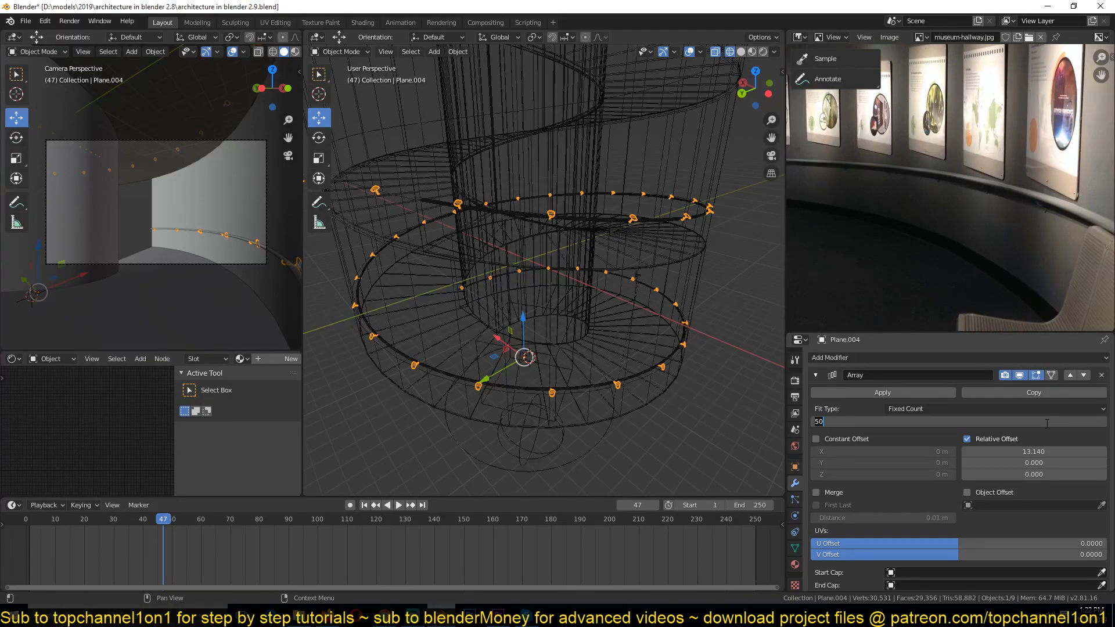
{"action": "key", "text": "Return"}
{"action": "left_click_drag", "start_coordinate": [958, 421], "coordinate": [953, 421]}
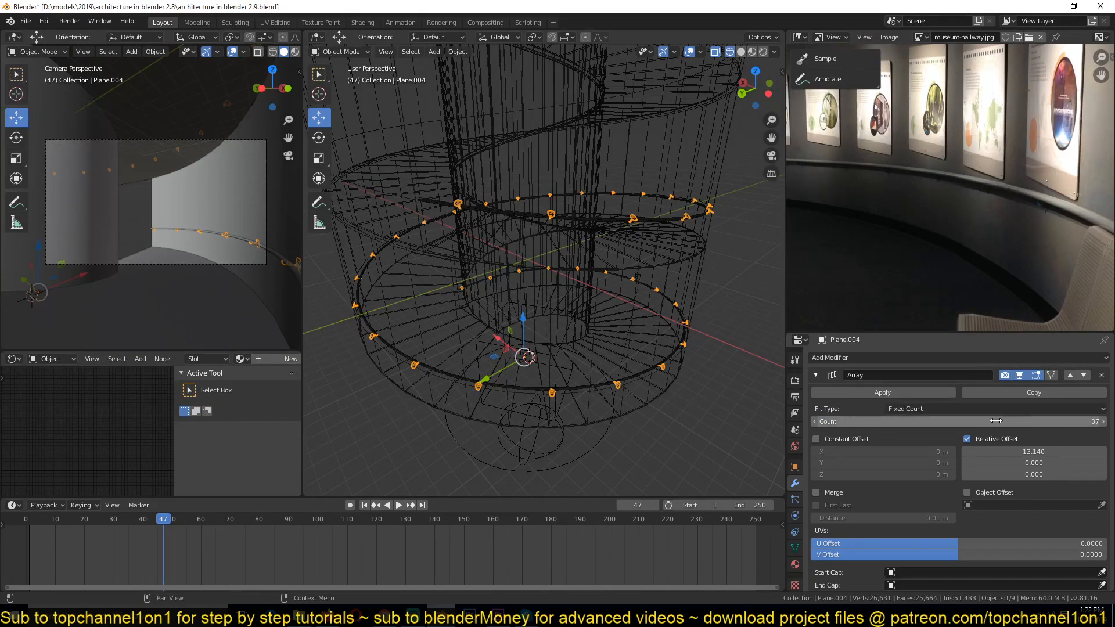
Deselect the brackets and examine their placement along the rail in solid shading, including through the camera view
{"action": "scroll", "coordinate": [431, 284], "scroll_direction": "down", "scroll_amount": 7}
{"action": "middle_click_drag", "start_coordinate": [431, 284], "coordinate": [511, 292]}
{"action": "scroll", "coordinate": [511, 293], "scroll_direction": "up", "scroll_amount": 6}
{"action": "key", "text": "alt+a"}
{"action": "key", "text": "z"}
{"action": "left_click", "coordinate": [699, 298]}
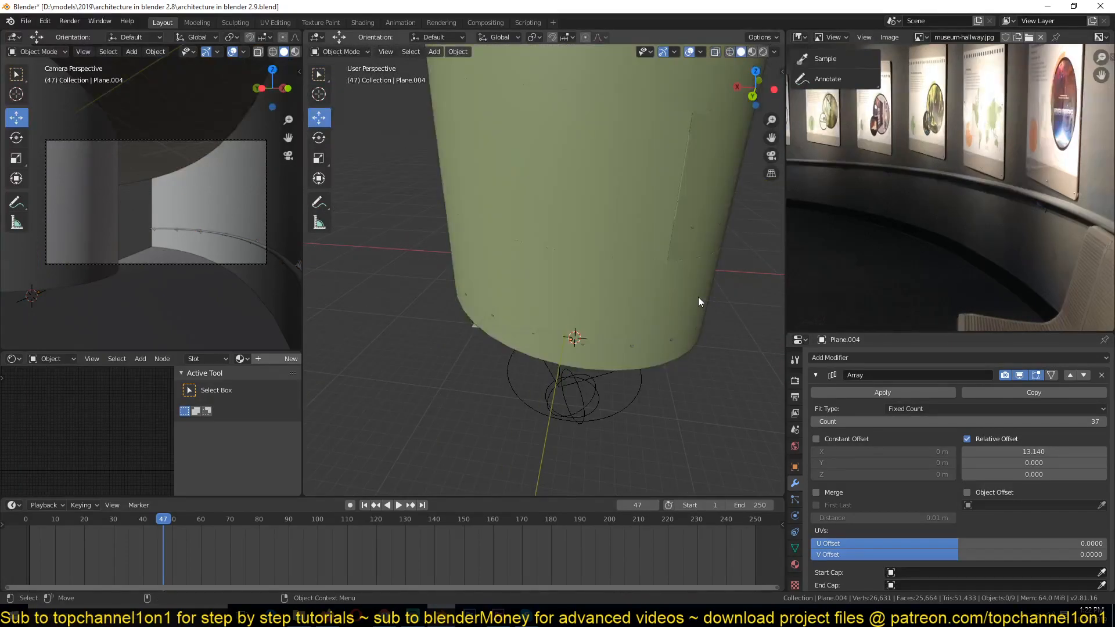
{"action": "scroll", "coordinate": [695, 294], "scroll_direction": "up", "scroll_amount": 7}
{"action": "middle_click_drag", "start_coordinate": [695, 294], "coordinate": [597, 151], "text": "shift"}
{"action": "scroll", "coordinate": [597, 151], "scroll_direction": "down", "scroll_amount": 6}
{"action": "key", "text": "KP_0"}
{"action": "scroll", "coordinate": [611, 245], "scroll_direction": "up", "scroll_amount": 3}
{"action": "scroll", "coordinate": [612, 245], "scroll_direction": "down", "scroll_amount": 5}
{"action": "middle_click_drag", "start_coordinate": [455, 235], "coordinate": [486, 291], "text": "shift"}
{"action": "scroll", "coordinate": [497, 339], "scroll_direction": "down", "scroll_amount": 2}
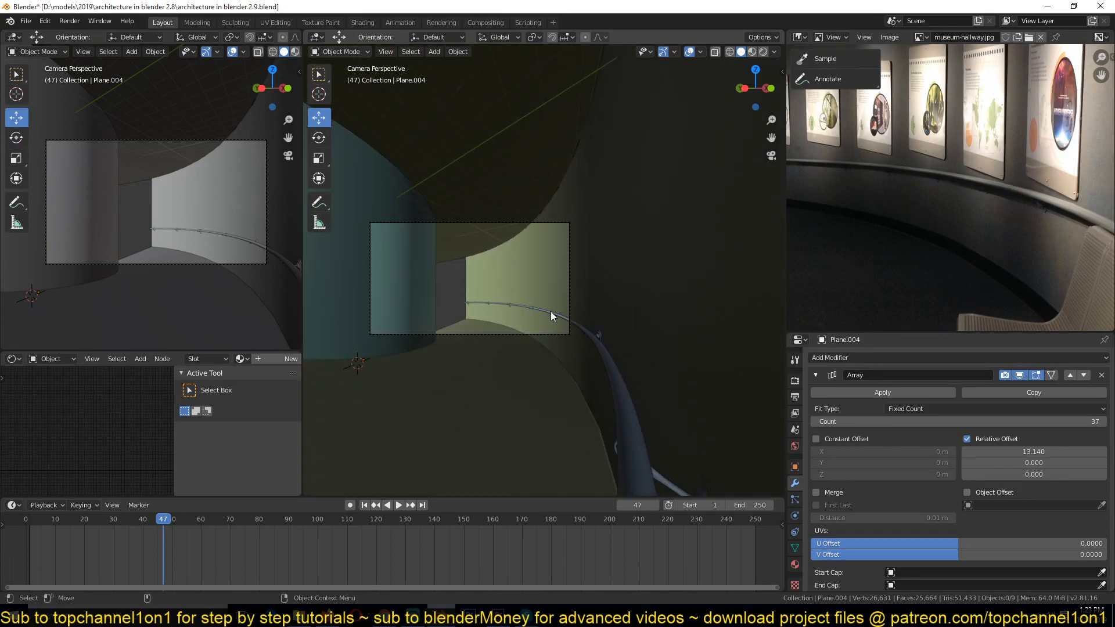
Select the spiral rail in wireframe display and save the file
{"action": "key", "text": "KP_7"}
{"action": "scroll", "coordinate": [548, 326], "scroll_direction": "up", "scroll_amount": 8}
{"action": "key", "text": "shift+z"}
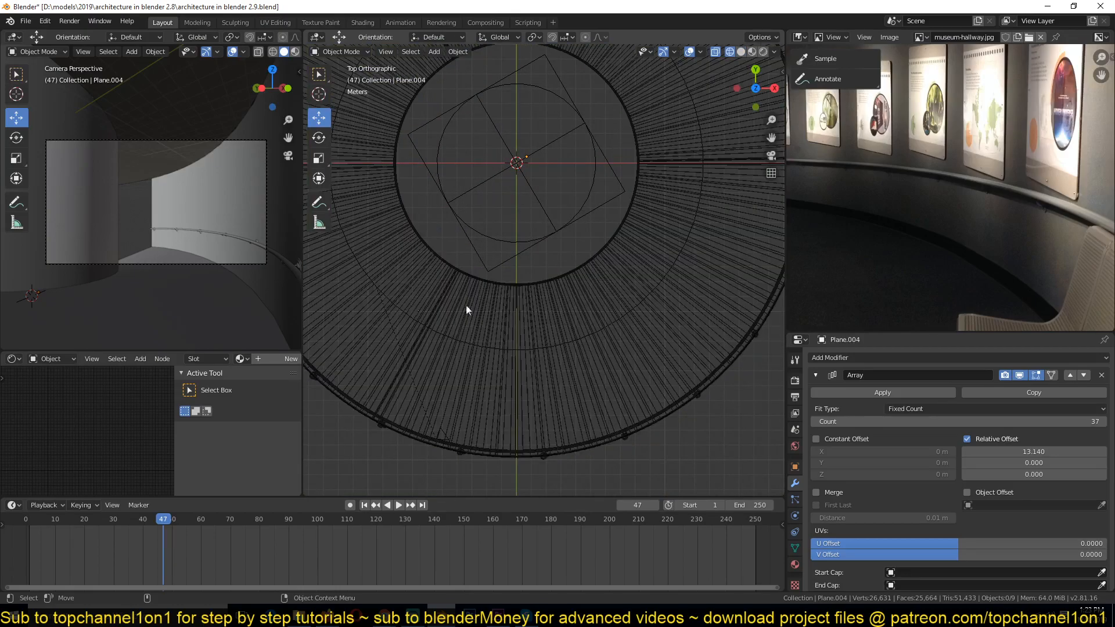
{"action": "mouse_move", "coordinate": [468, 304]}
{"action": "middle_mouse_down"}
{"action": "mouse_move", "coordinate": [542, 266]}
{"action": "mouse_move", "coordinate": [592, 331]}
{"action": "mouse_move", "coordinate": [666, 312]}
{"action": "mouse_move", "coordinate": [697, 259]}
{"action": "mouse_move", "coordinate": [639, 329]}
{"action": "mouse_move", "coordinate": [584, 302]}
{"action": "middle_mouse_up"}
{"action": "key", "text": "shift+z"}
{"action": "key", "text": "shift+z"}
{"action": "left_click", "coordinate": [641, 329]}
{"action": "key", "text": "ctrl+s"}
Show the selected rail's full spiral in front view and save the file again
{"action": "middle_click_drag", "start_coordinate": [629, 325], "coordinate": [583, 298]}
{"action": "key", "text": "KP_1"}
{"action": "scroll", "coordinate": [510, 271], "scroll_direction": "up", "scroll_amount": 5}
{"action": "scroll", "coordinate": [510, 183], "scroll_direction": "down", "scroll_amount": 10}
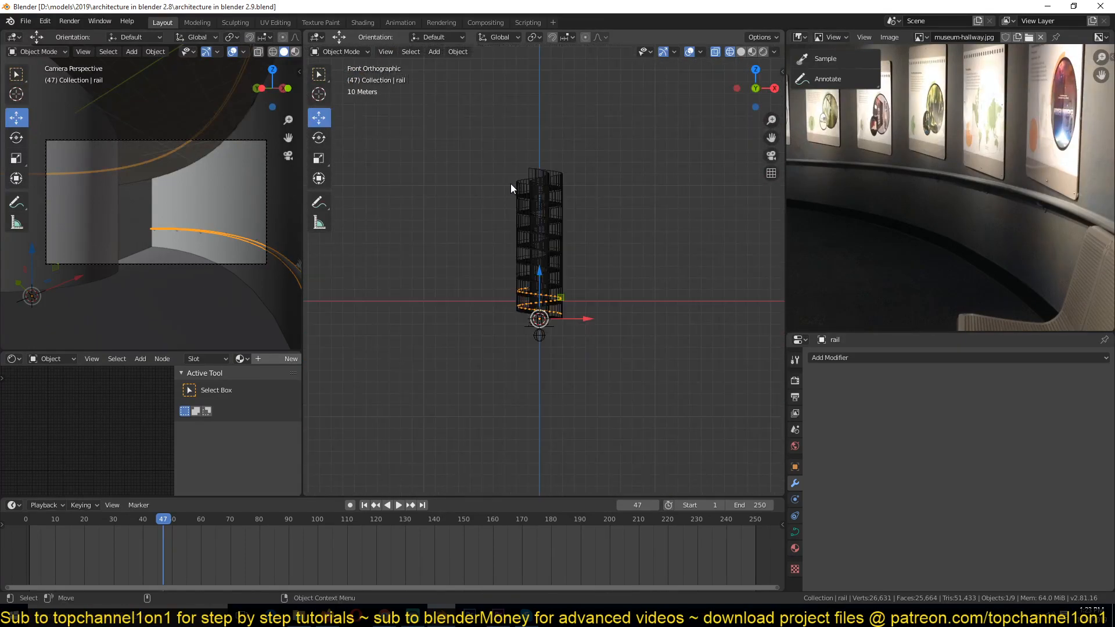
{"action": "scroll", "coordinate": [569, 314], "scroll_direction": "up", "scroll_amount": 6}
{"action": "scroll", "coordinate": [532, 298], "scroll_direction": "up", "scroll_amount": 7}
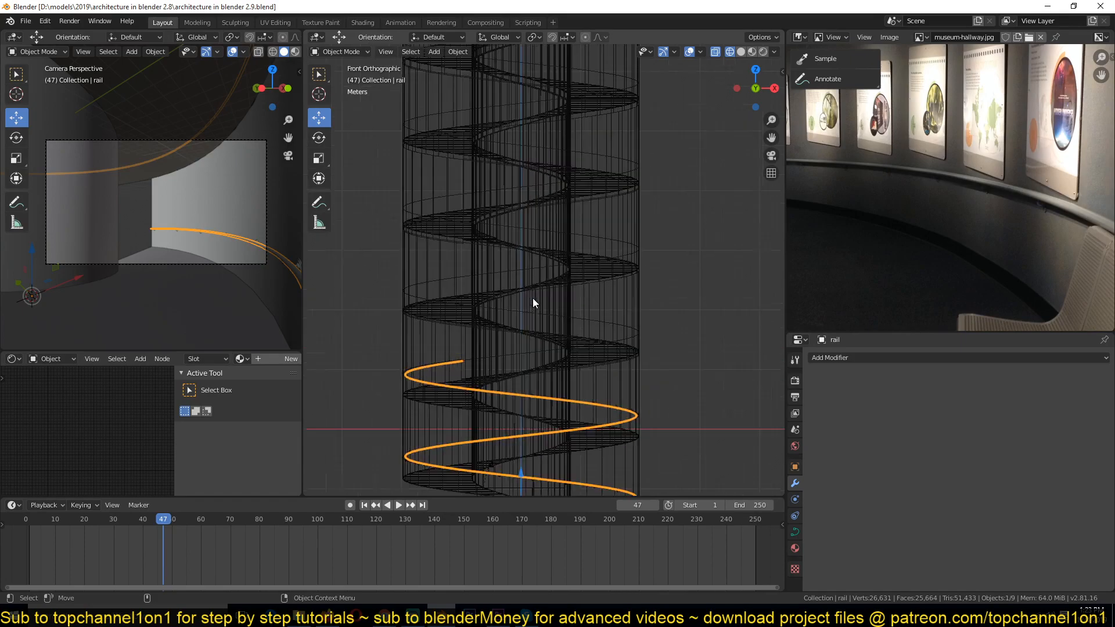
{"action": "key", "text": "ctrl+s"}
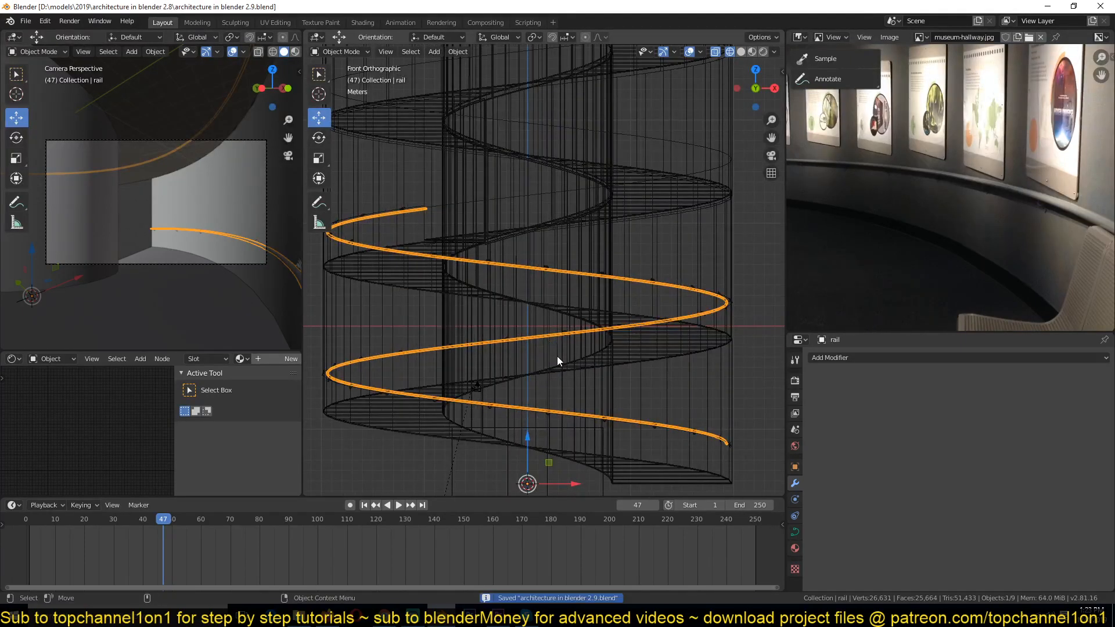
Add an Array modifier to the rail with a relative offset of 0 in X and 1 in Z
{"action": "left_click", "coordinate": [873, 356]}
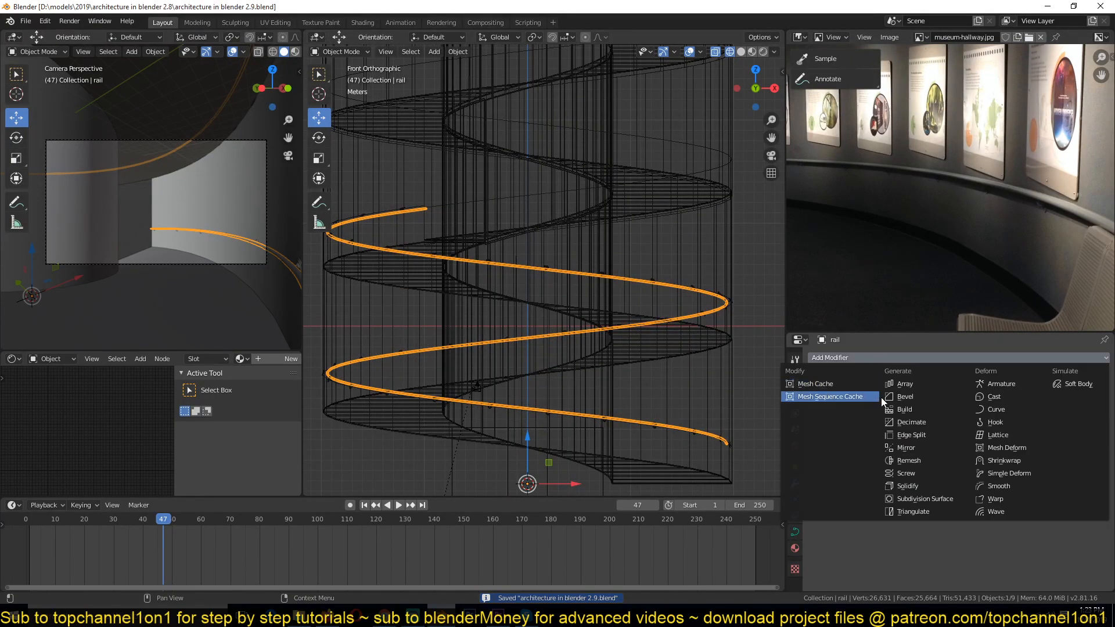
{"action": "left_click", "coordinate": [914, 388]}
{"action": "left_click", "coordinate": [1005, 451]}
{"action": "type", "text": "0"}
{"action": "key", "text": "Tab"}
{"action": "key", "text": "Tab"}
{"action": "type", "text": "1"}
{"action": "key", "text": "Return"}
Compare the rail's arrayed copies in top and front views to check how their ends line up
{"action": "scroll", "coordinate": [620, 342], "scroll_direction": "down", "scroll_amount": 4}
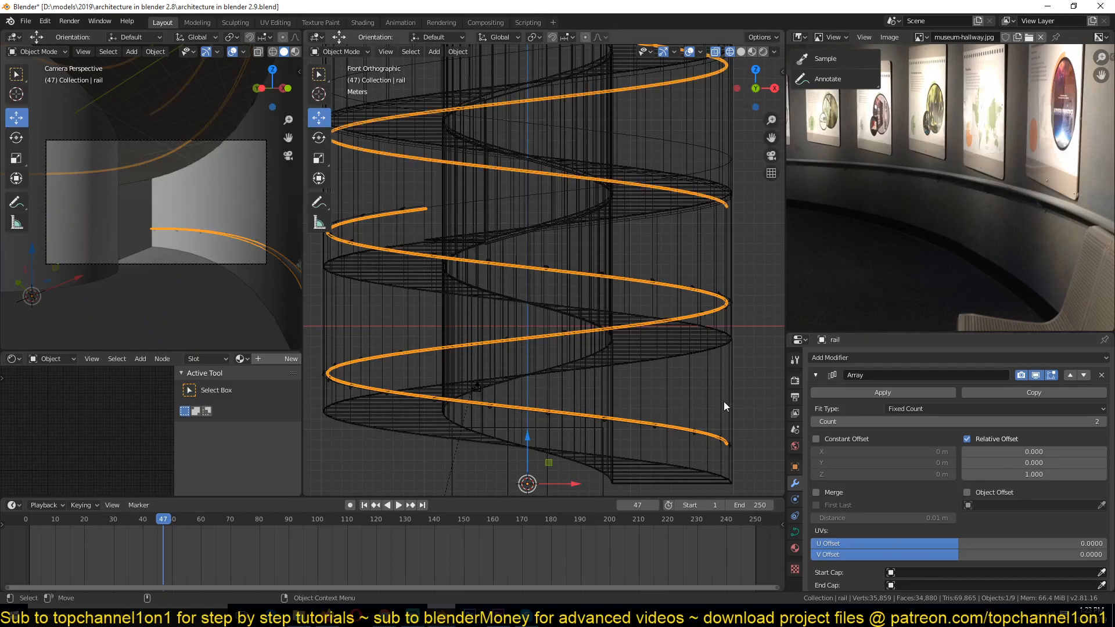
{"action": "key", "text": "KP_7"}
{"action": "scroll", "coordinate": [586, 345], "scroll_direction": "up", "scroll_amount": 3}
{"action": "key", "text": "KP_1"}
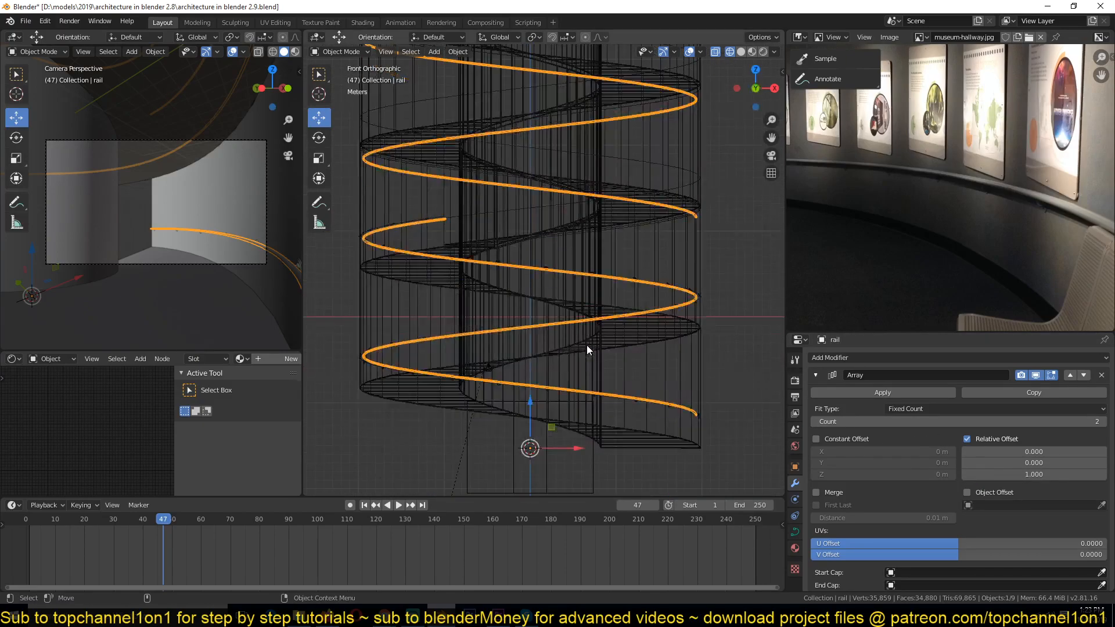
{"action": "key", "text": "KP_7"}
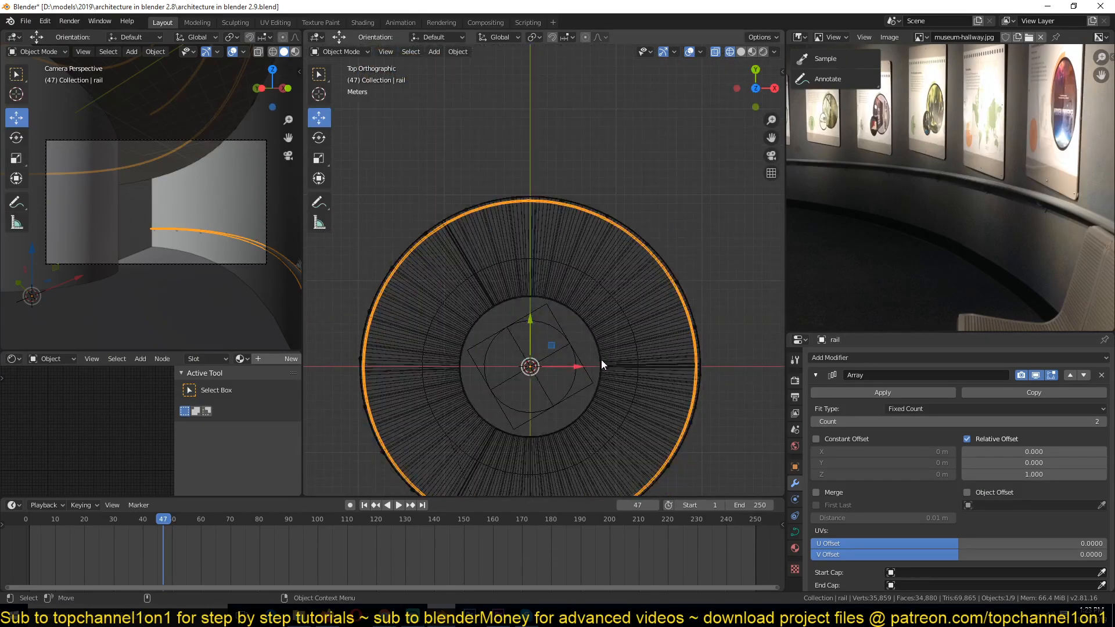
{"action": "key", "text": "KP_1"}
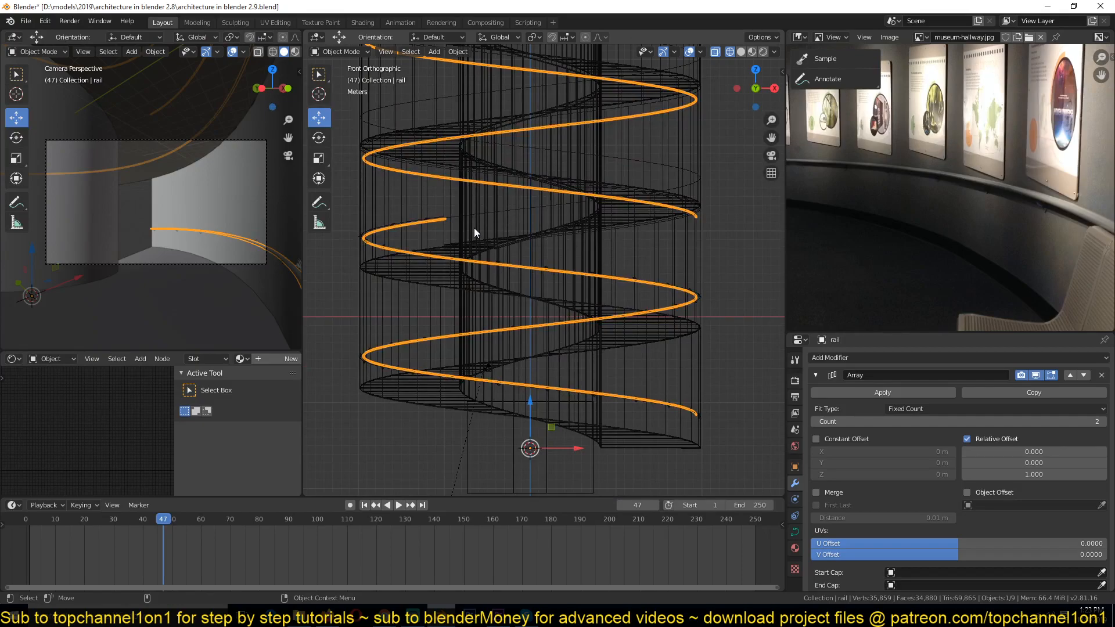
{"action": "scroll", "coordinate": [482, 230], "scroll_direction": "down", "scroll_amount": 3}
{"action": "key", "text": "KP_7"}
{"action": "scroll", "coordinate": [517, 252], "scroll_direction": "up", "scroll_amount": 2}
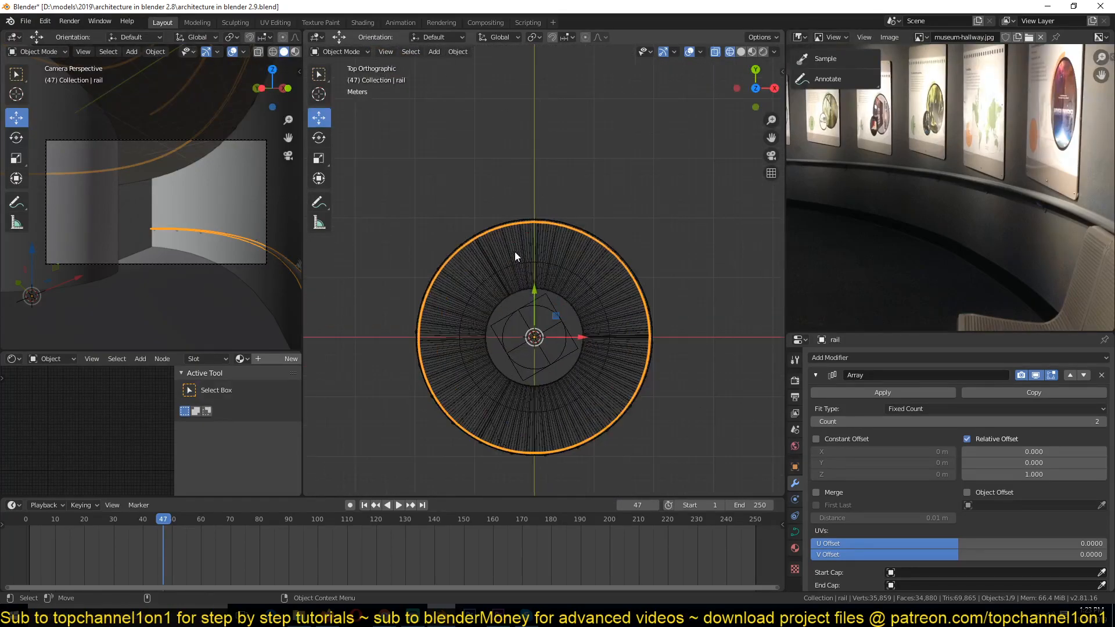
{"action": "scroll", "coordinate": [546, 321], "scroll_direction": "down", "scroll_amount": 3, "text": "shift"}
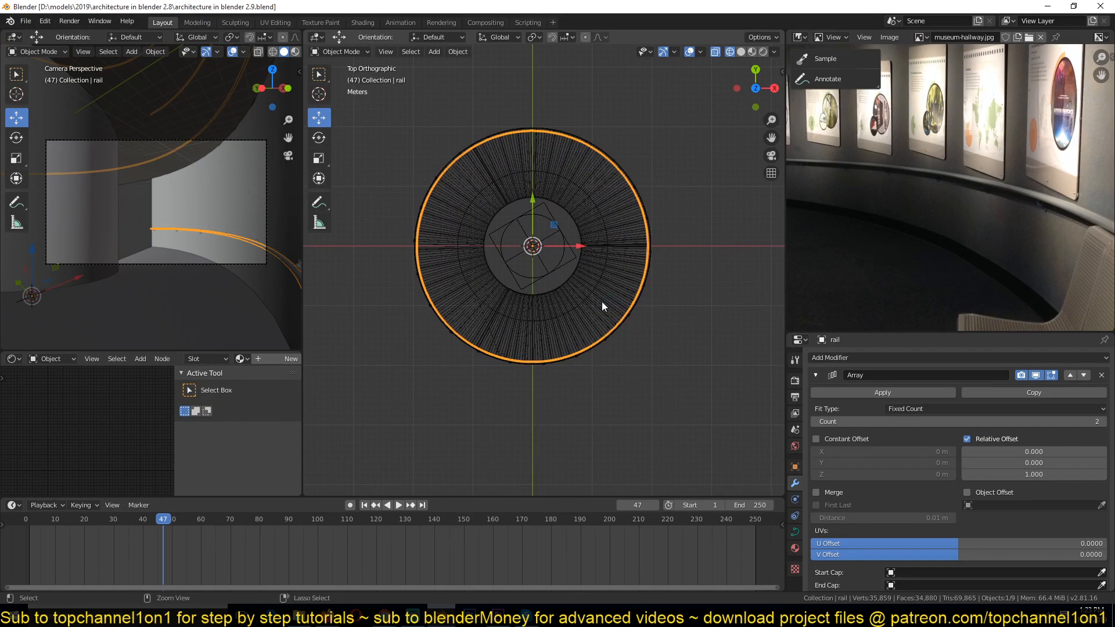
Save the file and enable Object Offset on the rail's Array modifier with Empty.001 as the offset object
{"action": "key", "text": "ctrl+s"}
{"action": "scroll", "coordinate": [934, 489], "scroll_direction": "down", "scroll_amount": 1}
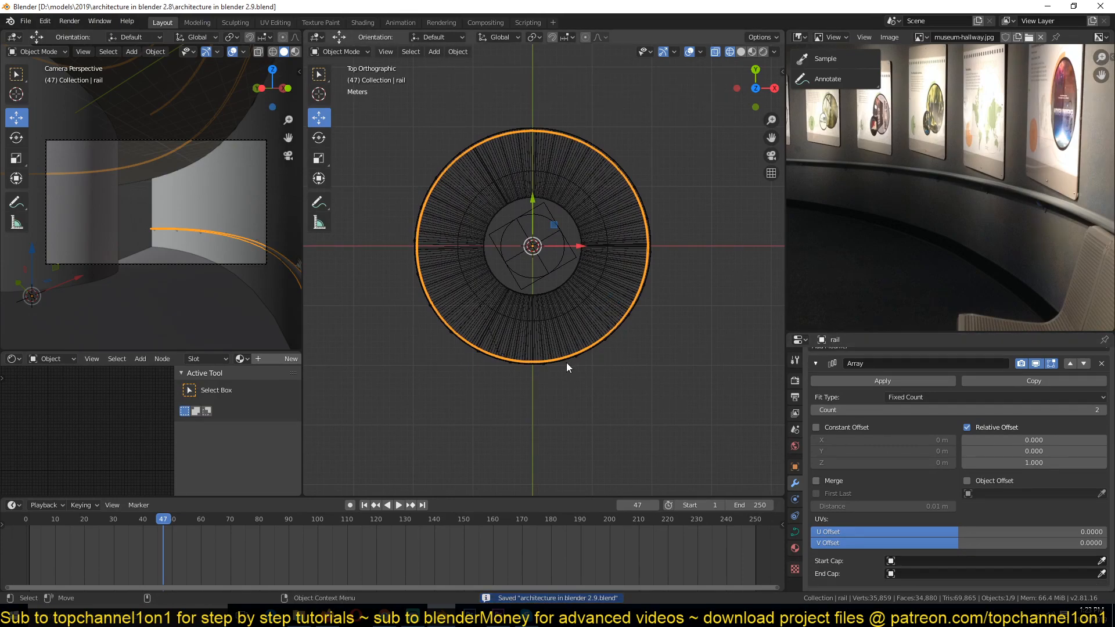
{"action": "left_click", "coordinate": [1101, 493]}
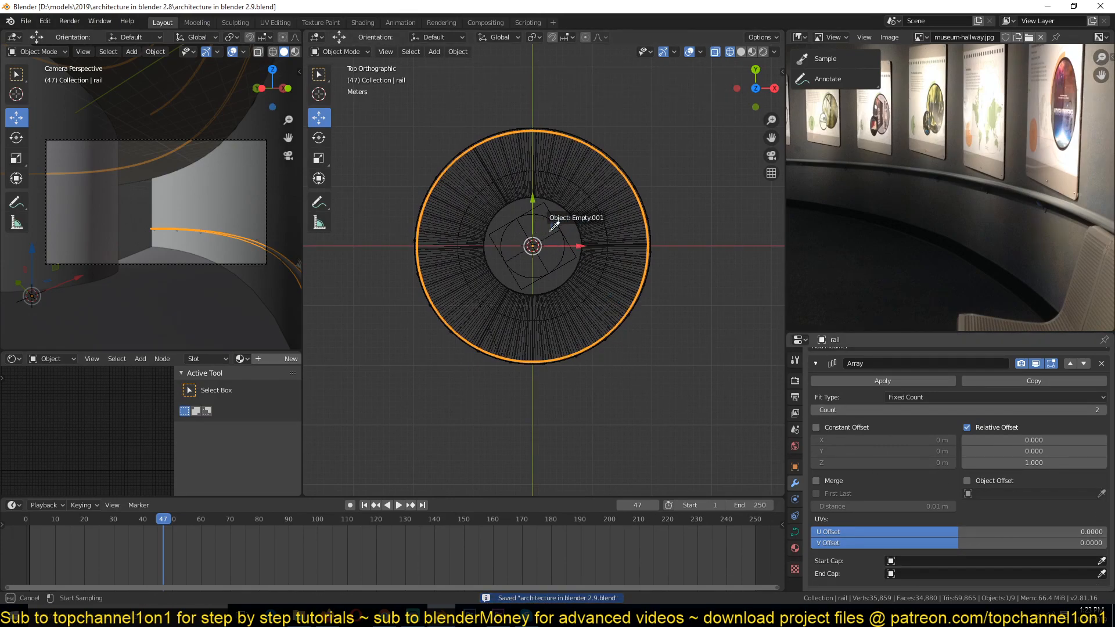
{"action": "left_click", "coordinate": [553, 231]}
{"action": "middle_click_drag", "start_coordinate": [618, 333], "coordinate": [572, 256]}
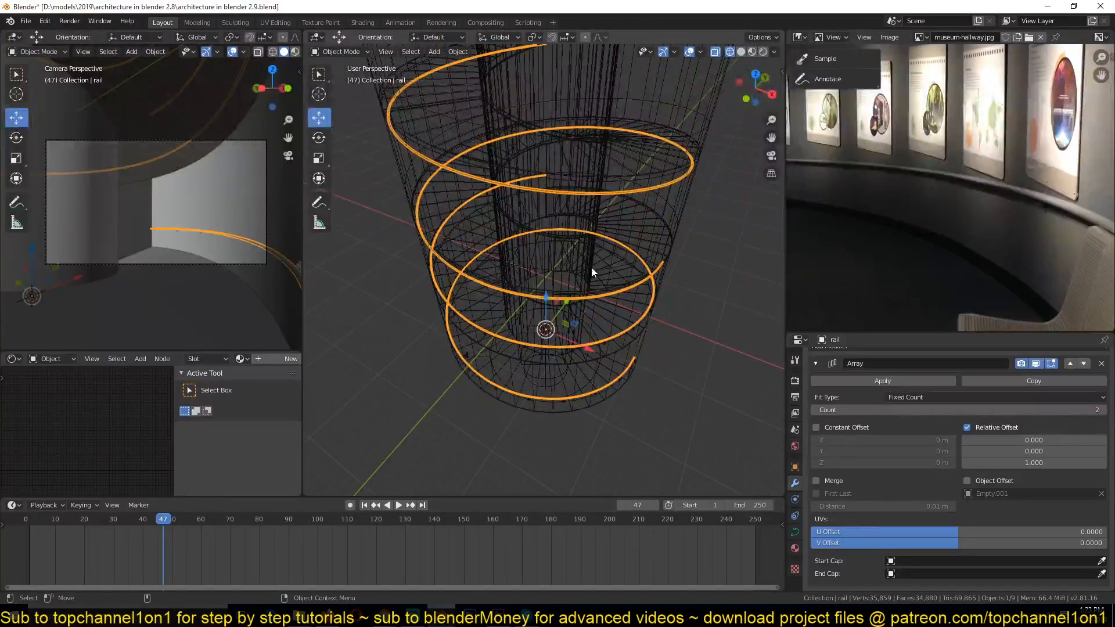
{"action": "left_click", "coordinate": [967, 481]}
{"action": "middle_click_drag", "start_coordinate": [595, 364], "coordinate": [538, 272]}
{"action": "scroll", "coordinate": [587, 386], "scroll_direction": "up", "scroll_amount": 4}
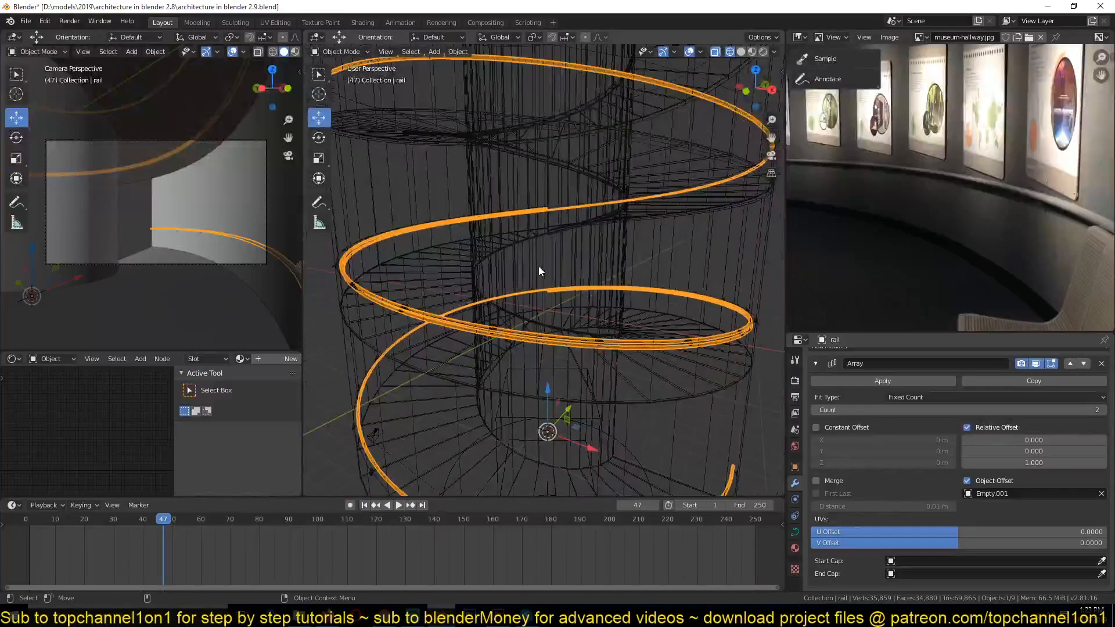
{"action": "scroll", "coordinate": [697, 410], "scroll_direction": "down", "scroll_amount": 3}
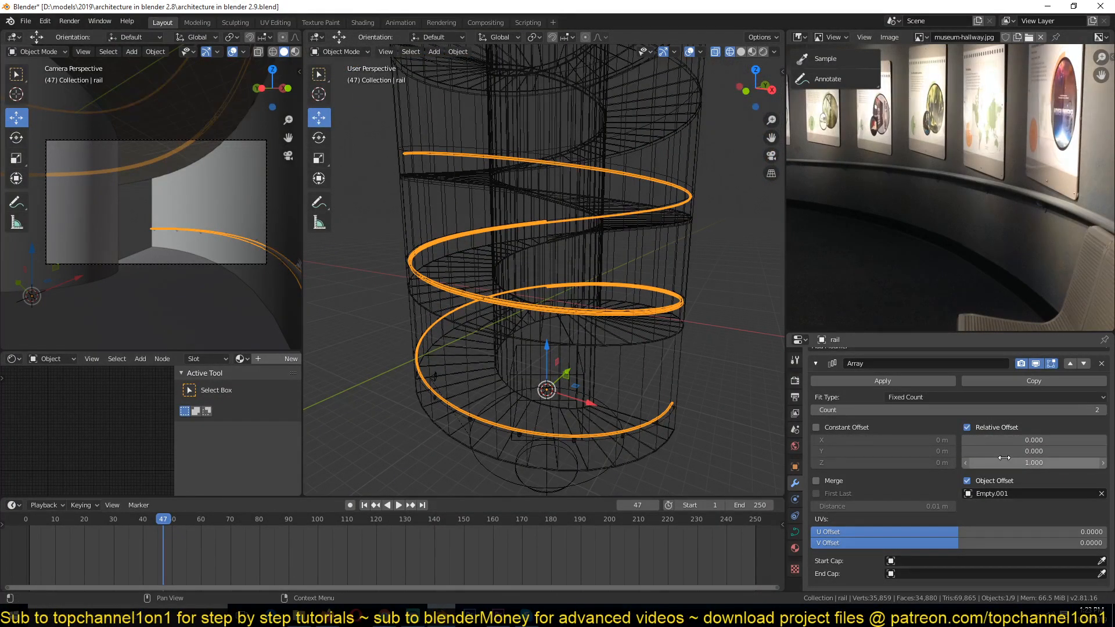
Set the rail Array's relative Z offset to 1.610 and check in front view that the copies join
{"action": "key", "text": "KP_1"}
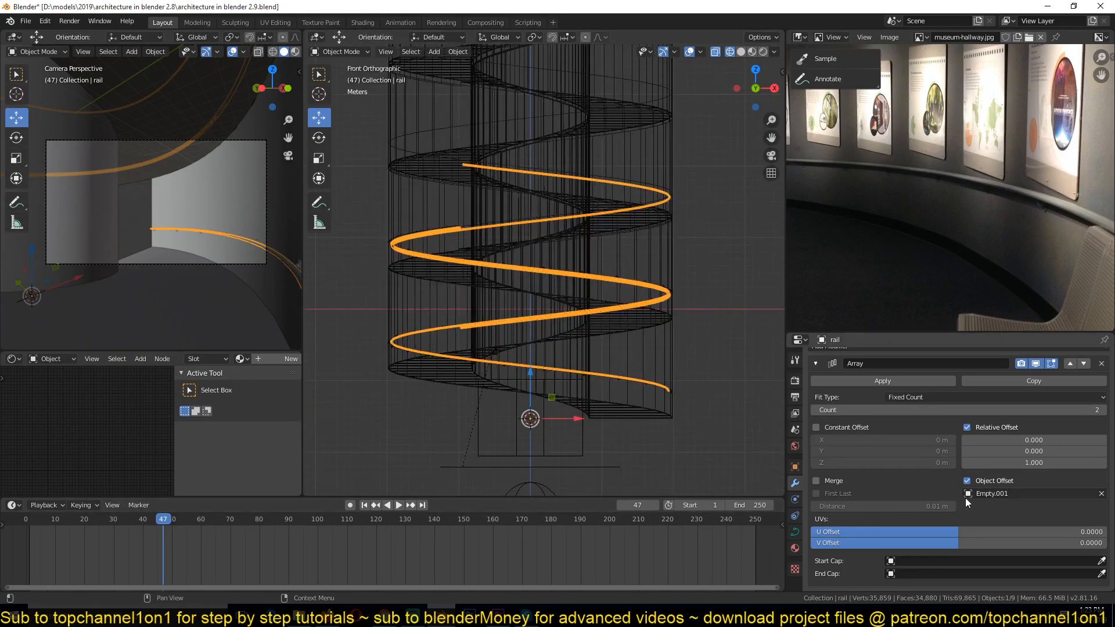
{"action": "left_click_drag", "start_coordinate": [1039, 464], "coordinate": [1090, 465]}
{"action": "middle_click_drag", "start_coordinate": [657, 360], "coordinate": [521, 413]}
{"action": "scroll", "coordinate": [516, 415], "scroll_direction": "up", "scroll_amount": 8}
{"action": "mouse_move", "coordinate": [632, 399]}
{"action": "middle_mouse_down"}
{"action": "mouse_move", "coordinate": [565, 393]}
{"action": "mouse_move", "coordinate": [632, 381]}
{"action": "mouse_move", "coordinate": [579, 406]}
{"action": "middle_mouse_up"}
{"action": "scroll", "coordinate": [632, 381], "scroll_direction": "down", "scroll_amount": 5}
{"action": "key", "text": "KP_1"}
{"action": "key", "text": "z"}
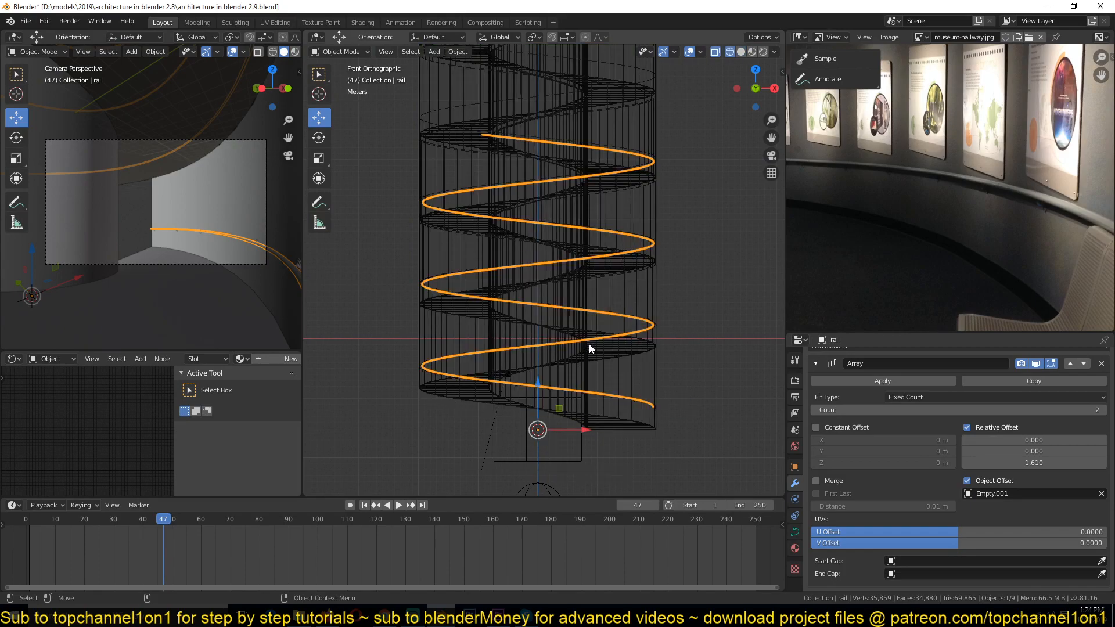
Raise the rail Array's count to 5 so the rail continues up the curved wall
{"action": "left_click", "coordinate": [1100, 410]}
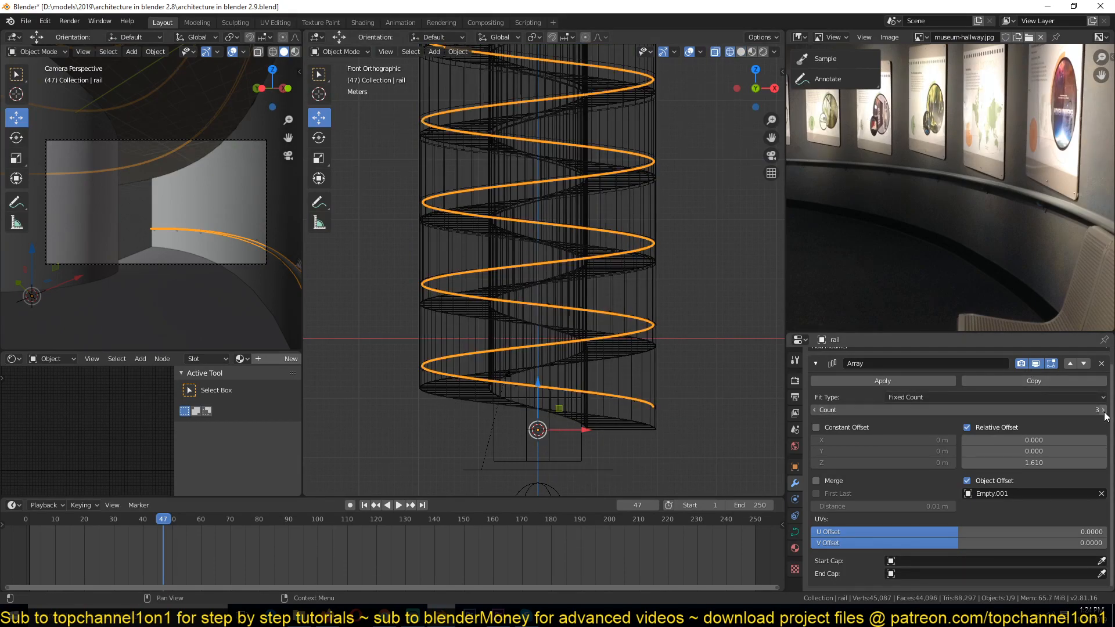
{"action": "scroll", "coordinate": [586, 295], "scroll_direction": "down", "scroll_amount": 5}
{"action": "left_click", "coordinate": [1101, 409]}
{"action": "left_click", "coordinate": [1100, 410]}
{"action": "scroll", "coordinate": [554, 299], "scroll_direction": "up", "scroll_amount": 4}
{"action": "scroll", "coordinate": [603, 274], "scroll_direction": "up", "scroll_amount": 5}
Add a second Array modifier to the brackets with a relative offset of 0 in X and 1 in Z
{"action": "left_click", "coordinate": [592, 381]}
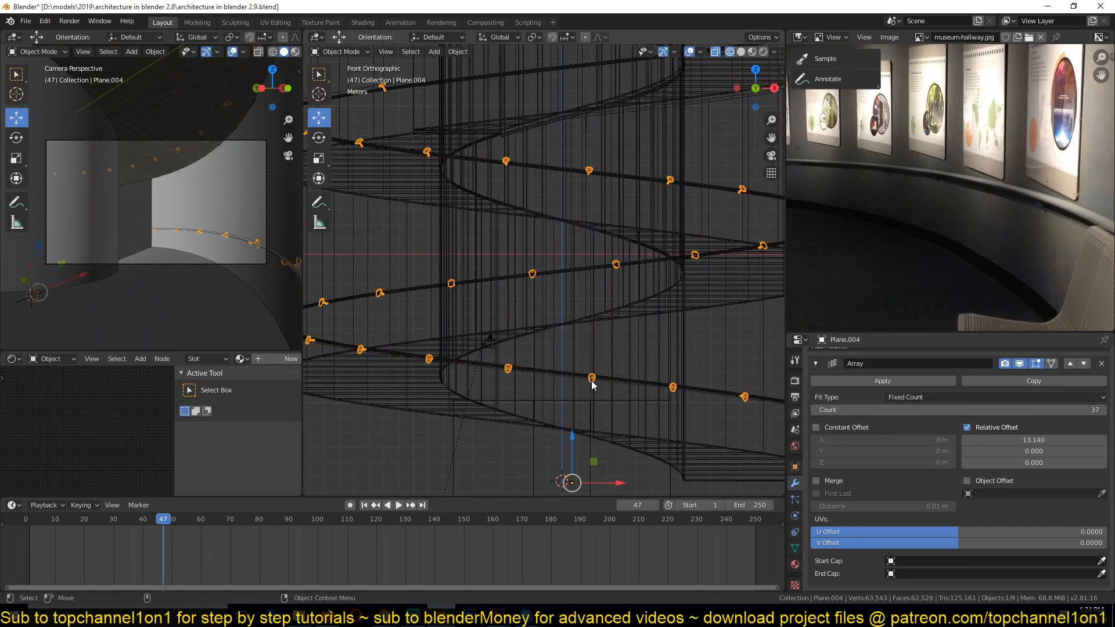
{"action": "scroll", "coordinate": [592, 383], "scroll_direction": "down", "scroll_amount": 5}
{"action": "left_click", "coordinate": [815, 364]}
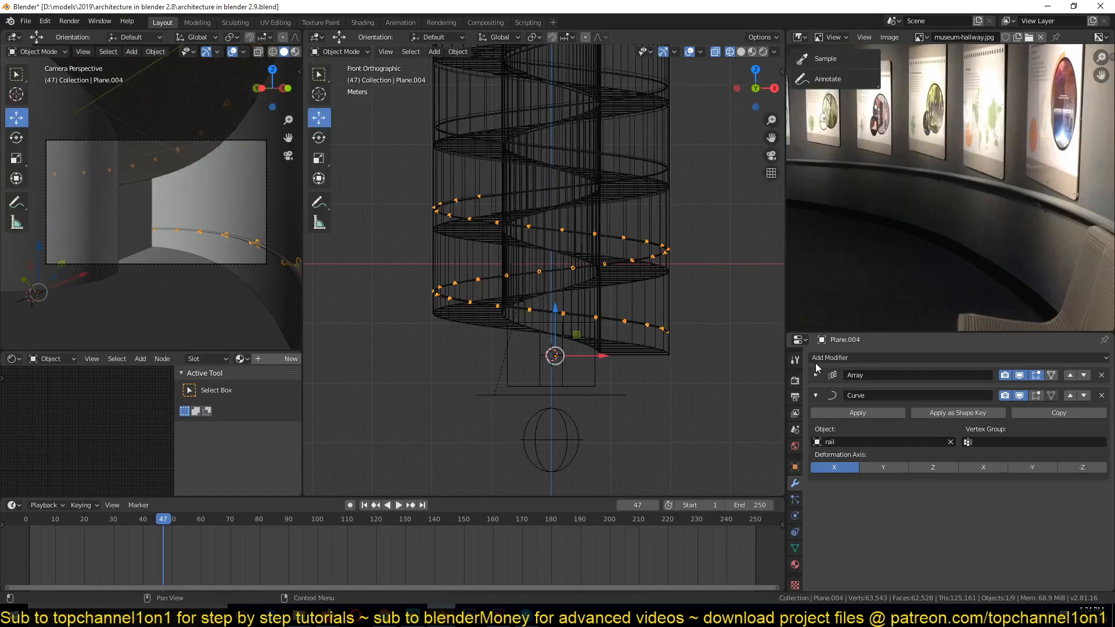
{"action": "left_click", "coordinate": [814, 396]}
{"action": "left_click", "coordinate": [916, 358]}
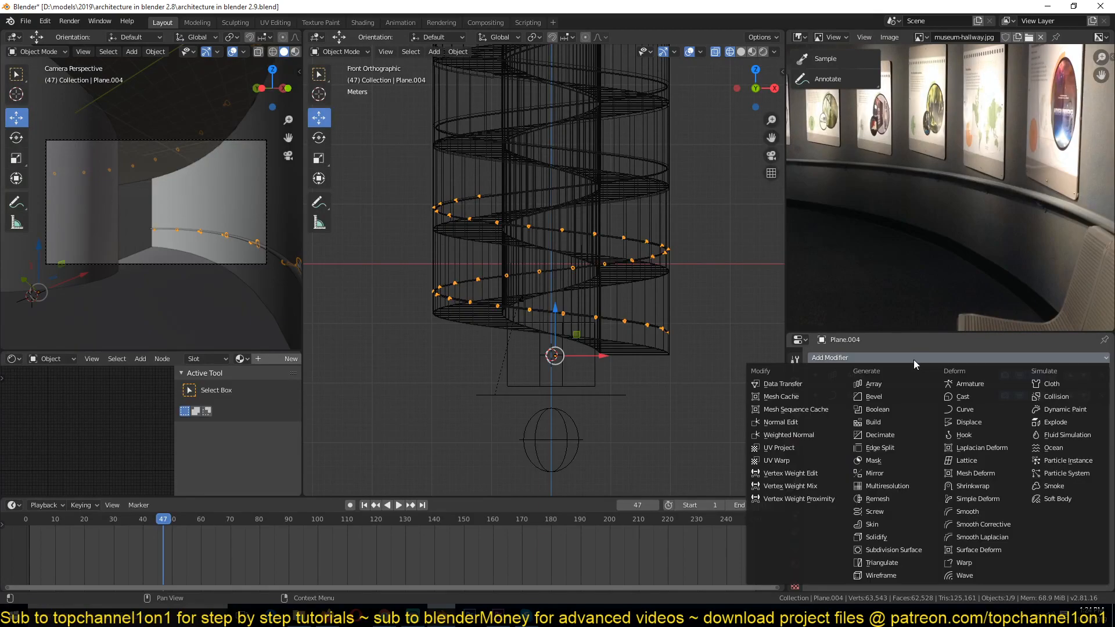
{"action": "left_click", "coordinate": [883, 385]}
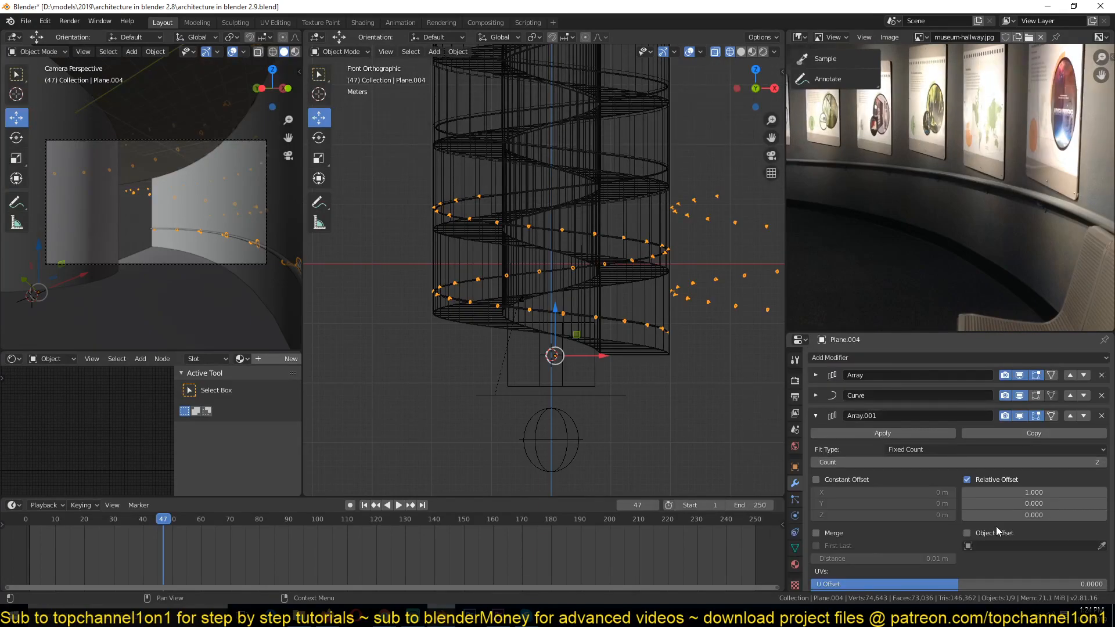
{"action": "left_click", "coordinate": [1053, 492]}
{"action": "type", "text": "0"}
{"action": "key", "text": "Return"}
{"action": "scroll", "coordinate": [594, 289], "scroll_direction": "down", "scroll_amount": 1}
Check the arrayed brackets in top, front and angled views, and save the file
{"action": "key", "text": "KP_7"}
{"action": "scroll", "coordinate": [589, 299], "scroll_direction": "up", "scroll_amount": 4}
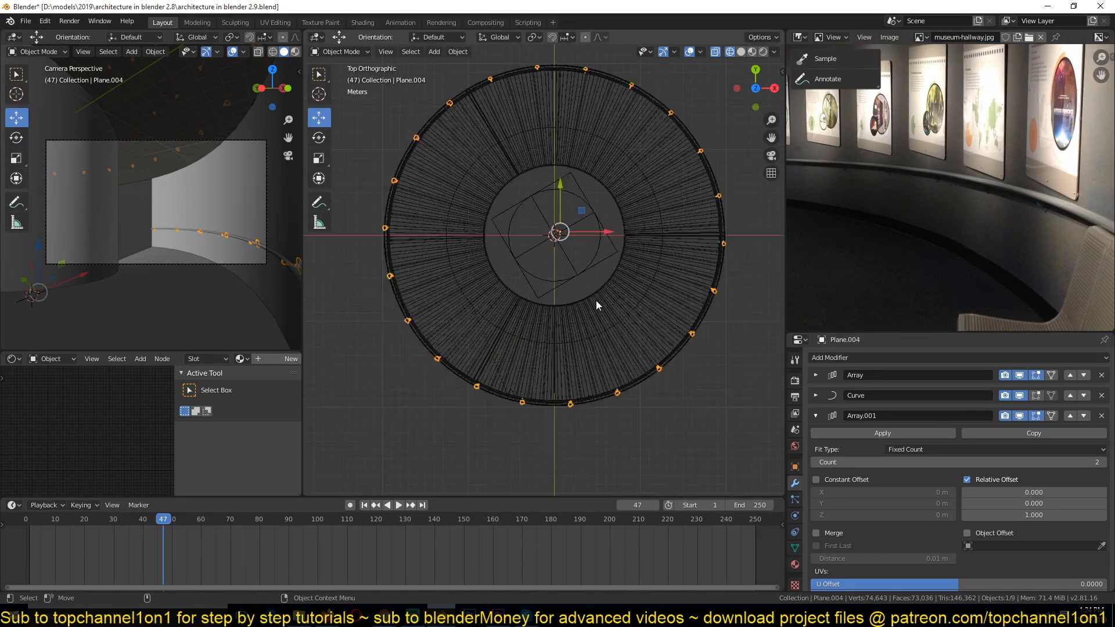
{"action": "key", "text": "KP_1"}
{"action": "middle_click_drag", "start_coordinate": [596, 301], "coordinate": [592, 325], "text": "shift"}
{"action": "key", "text": "ctrl+s"}
{"action": "middle_click_drag", "start_coordinate": [531, 274], "coordinate": [578, 295]}
{"action": "key", "text": "ctrl+s"}
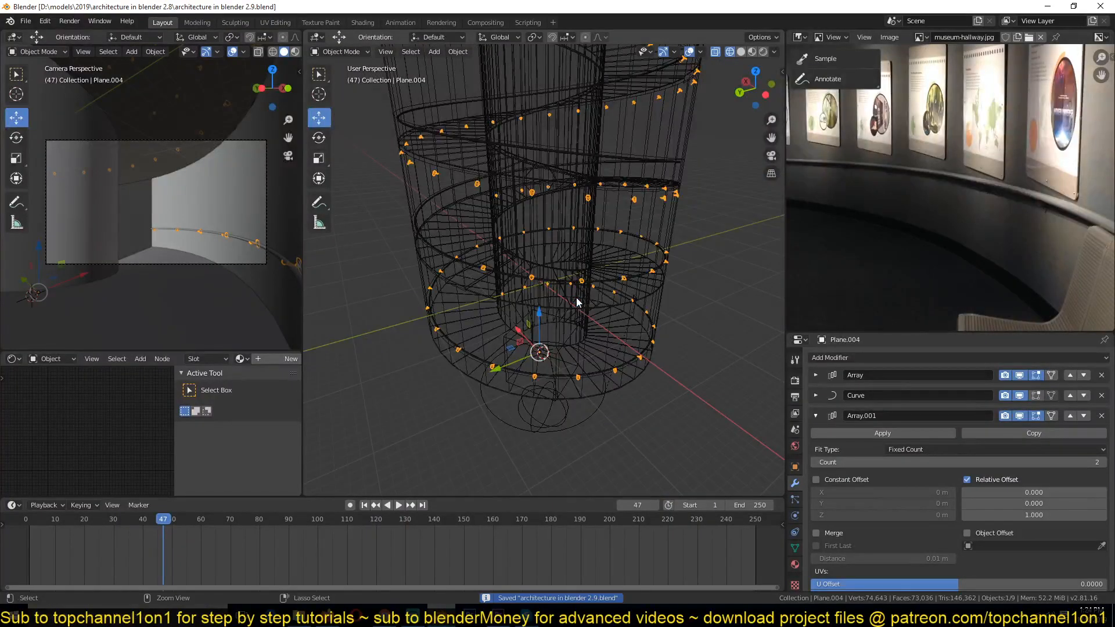
Enable Object Offset on the brackets' second Array modifier with Empty.001 as the offset object
{"action": "middle_click_drag", "start_coordinate": [498, 370], "coordinate": [508, 276], "text": "shift"}
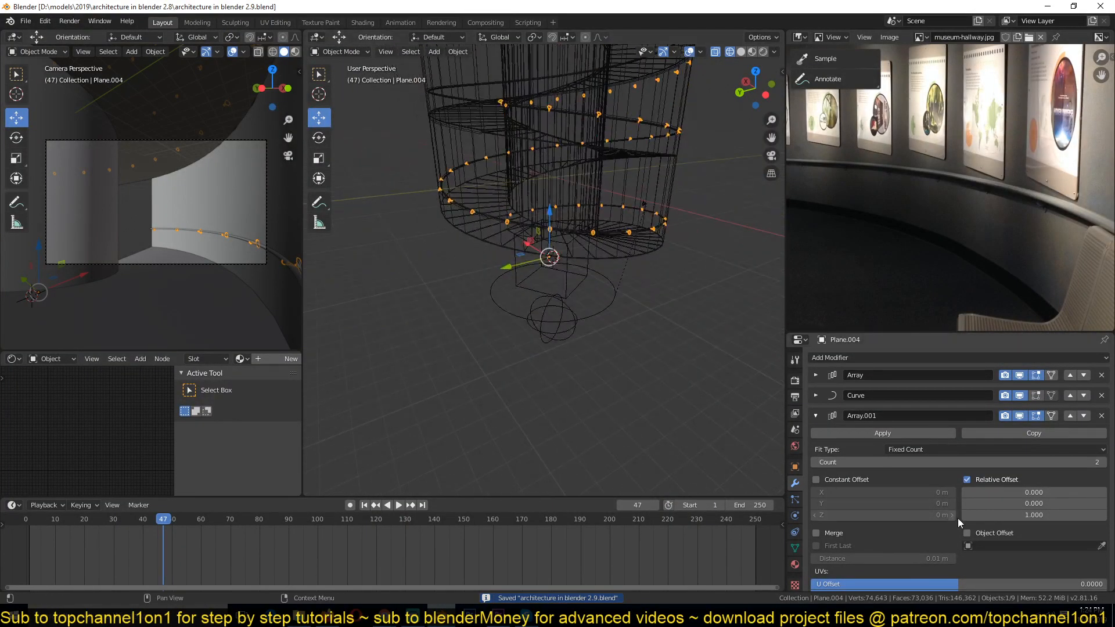
{"action": "left_click", "coordinate": [977, 531]}
{"action": "left_click", "coordinate": [1101, 546]}
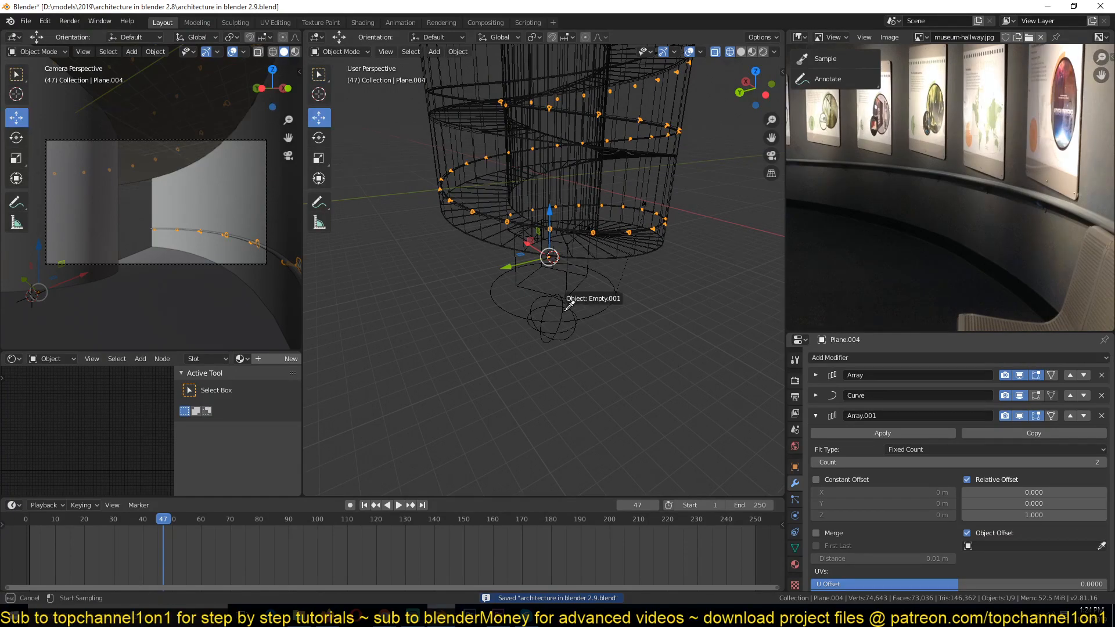
{"action": "left_click", "coordinate": [564, 310]}
Set the relative Z offset of the brackets' second Array to 1.630 in front view
{"action": "middle_click_drag", "start_coordinate": [486, 270], "coordinate": [515, 378]}
{"action": "key", "text": "KP_1"}
{"action": "scroll", "coordinate": [515, 378], "scroll_direction": "down", "scroll_amount": 2}
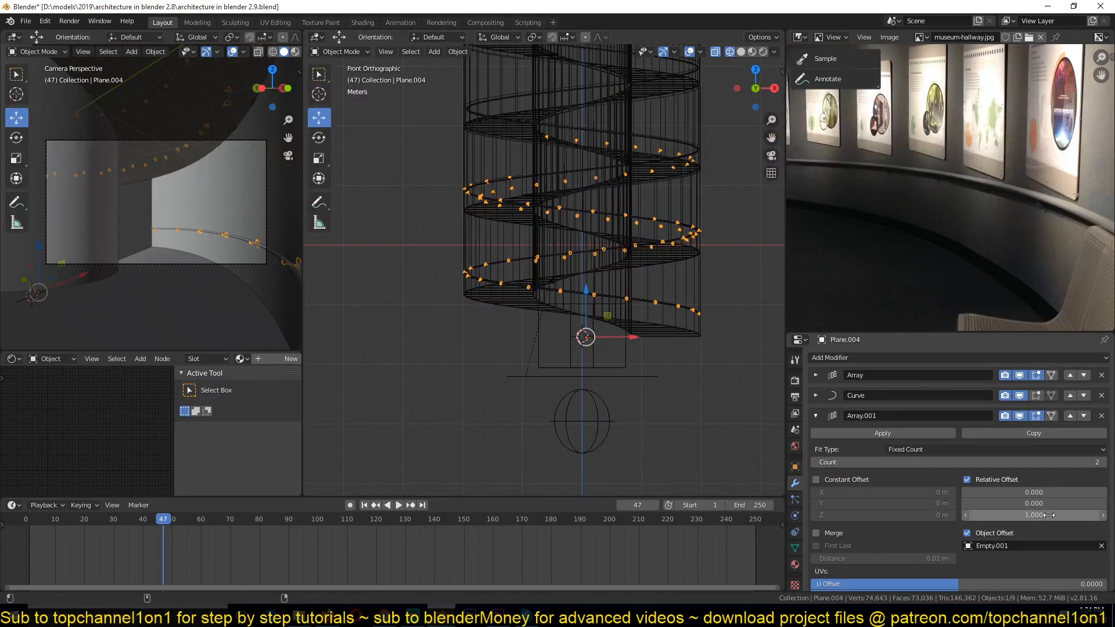
{"action": "left_click_drag", "start_coordinate": [1049, 515], "coordinate": [1062, 515]}
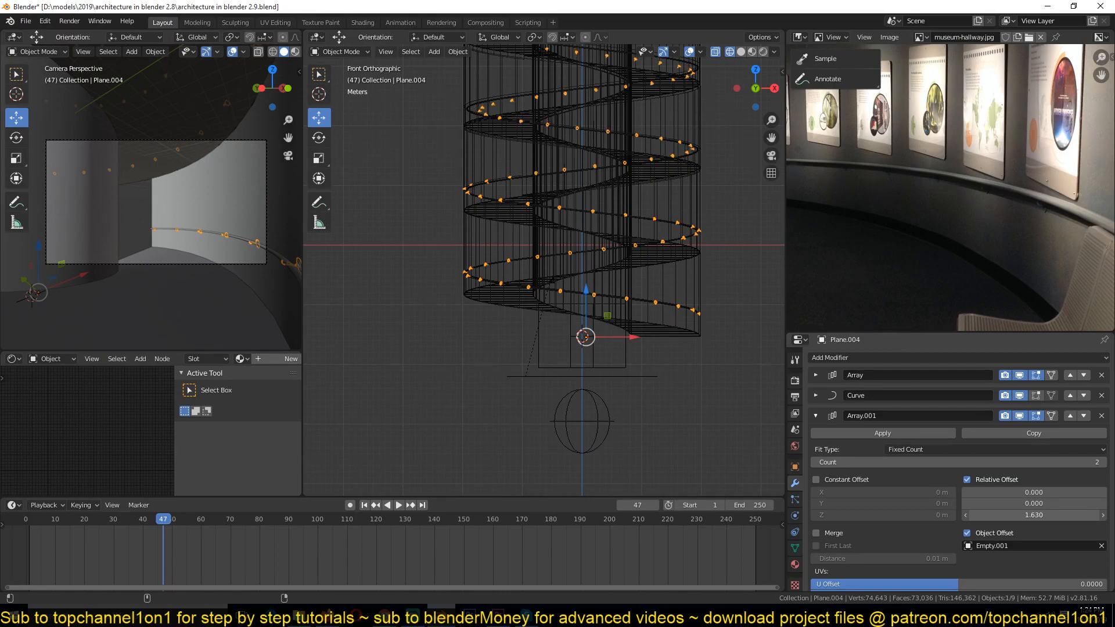
Inspect from close angled views how the arrayed brackets line up with the rail
{"action": "scroll", "coordinate": [598, 348], "scroll_direction": "up", "scroll_amount": 5}
{"action": "mouse_move", "coordinate": [555, 288]}
{"action": "middle_mouse_down"}
{"action": "mouse_move", "coordinate": [556, 298]}
{"action": "mouse_move", "coordinate": [492, 297]}
{"action": "mouse_move", "coordinate": [492, 343]}
{"action": "mouse_move", "coordinate": [450, 326]}
{"action": "mouse_move", "coordinate": [590, 424]}
{"action": "mouse_move", "coordinate": [675, 457]}
{"action": "mouse_move", "coordinate": [476, 347]}
{"action": "mouse_move", "coordinate": [600, 329]}
{"action": "mouse_move", "coordinate": [636, 298]}
{"action": "mouse_move", "coordinate": [631, 339]}
{"action": "mouse_move", "coordinate": [646, 277]}
{"action": "mouse_move", "coordinate": [626, 197]}
{"action": "mouse_move", "coordinate": [635, 284]}
{"action": "mouse_move", "coordinate": [624, 148]}
{"action": "middle_mouse_up"}
{"action": "key", "text": "z"}
{"action": "left_click", "coordinate": [566, 327]}
{"action": "scroll", "coordinate": [450, 326], "scroll_direction": "up", "scroll_amount": 3}
{"action": "mouse_move", "coordinate": [600, 381]}
{"action": "middle_mouse_down", "text": "shift"}
{"action": "mouse_move", "coordinate": [621, 174]}
{"action": "mouse_move", "coordinate": [549, 282]}
{"action": "middle_mouse_up", "text": "shift"}
{"action": "key", "text": "z"}
Try Empty as the offset object of the brackets' second Array, and remove that modifier
{"action": "middle_click_drag", "start_coordinate": [507, 250], "coordinate": [558, 333], "text": "shift"}
{"action": "scroll", "coordinate": [524, 338], "scroll_direction": "down", "scroll_amount": 4}
{"action": "scroll", "coordinate": [535, 333], "scroll_direction": "down", "scroll_amount": 4}
{"action": "scroll", "coordinate": [559, 333], "scroll_direction": "up", "scroll_amount": 2}
{"action": "middle_click_drag", "start_coordinate": [659, 377], "coordinate": [563, 215], "text": "shift"}
{"action": "scroll", "coordinate": [590, 313], "scroll_direction": "up", "scroll_amount": 3}
{"action": "middle_click_drag", "start_coordinate": [602, 349], "coordinate": [611, 299], "text": "shift"}
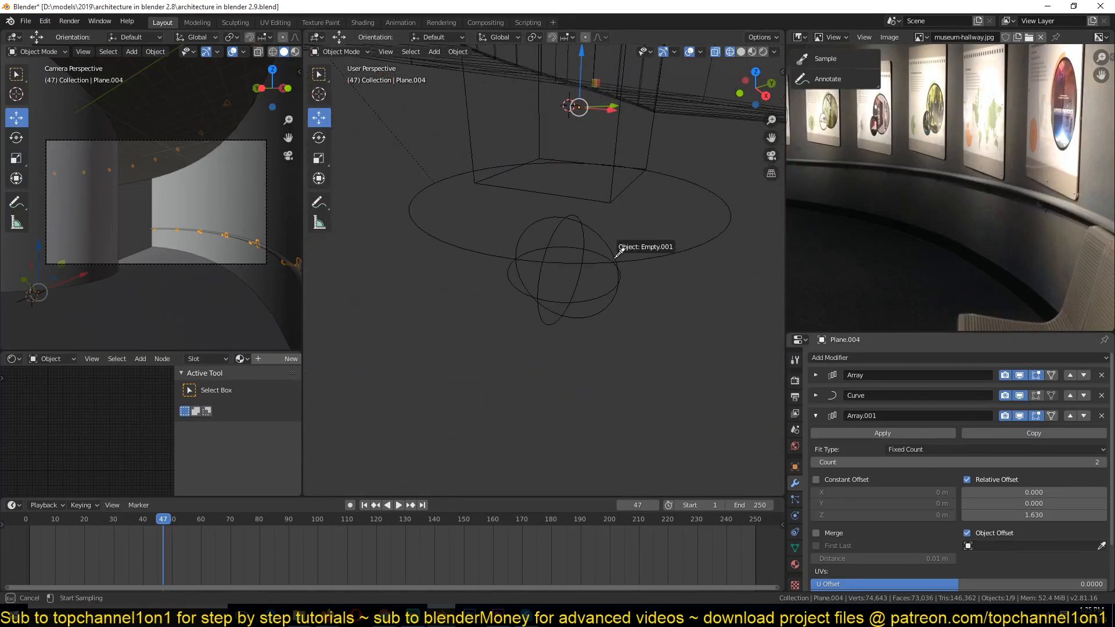
{"action": "left_click", "coordinate": [617, 192]}
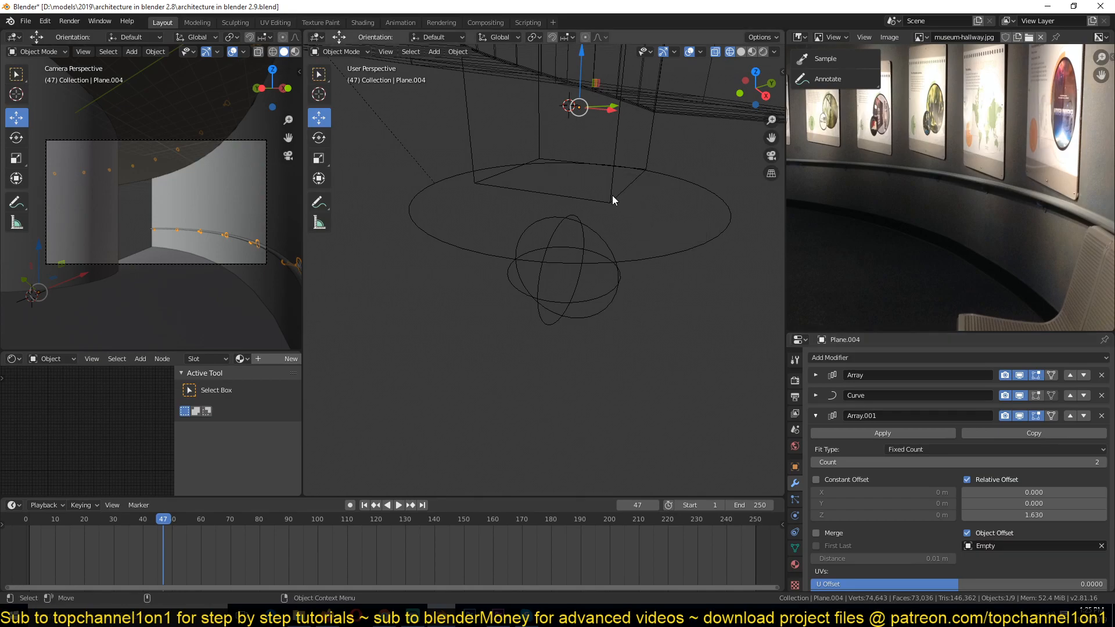
{"action": "middle_click_drag", "start_coordinate": [597, 208], "coordinate": [605, 270], "text": "shift"}
{"action": "scroll", "coordinate": [608, 359], "scroll_direction": "up", "scroll_amount": 5}
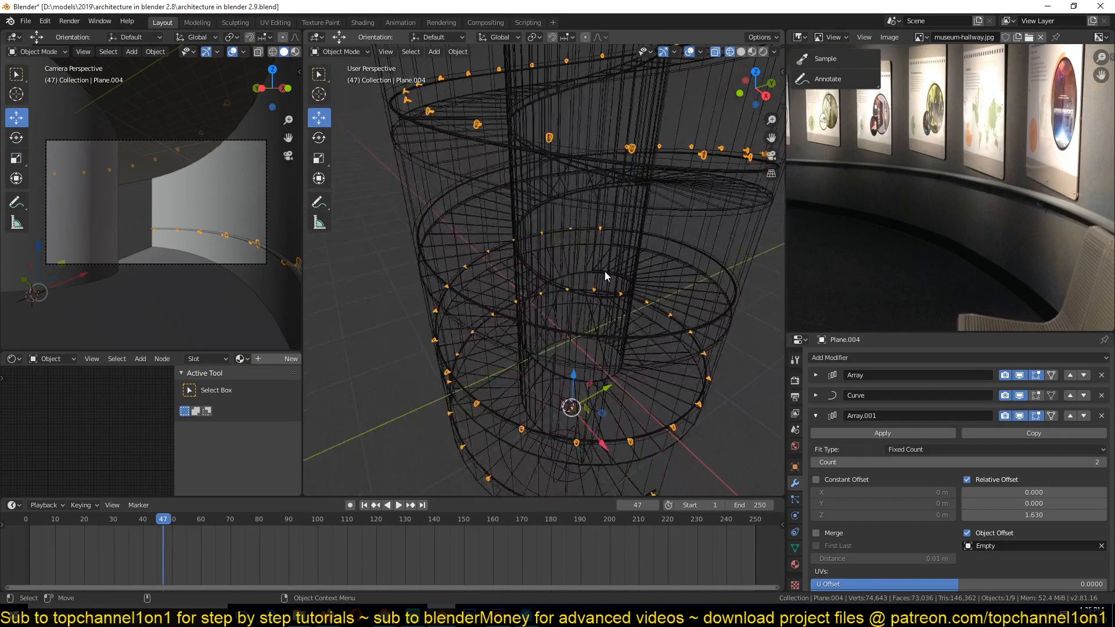
{"action": "left_click", "coordinate": [1102, 416]}
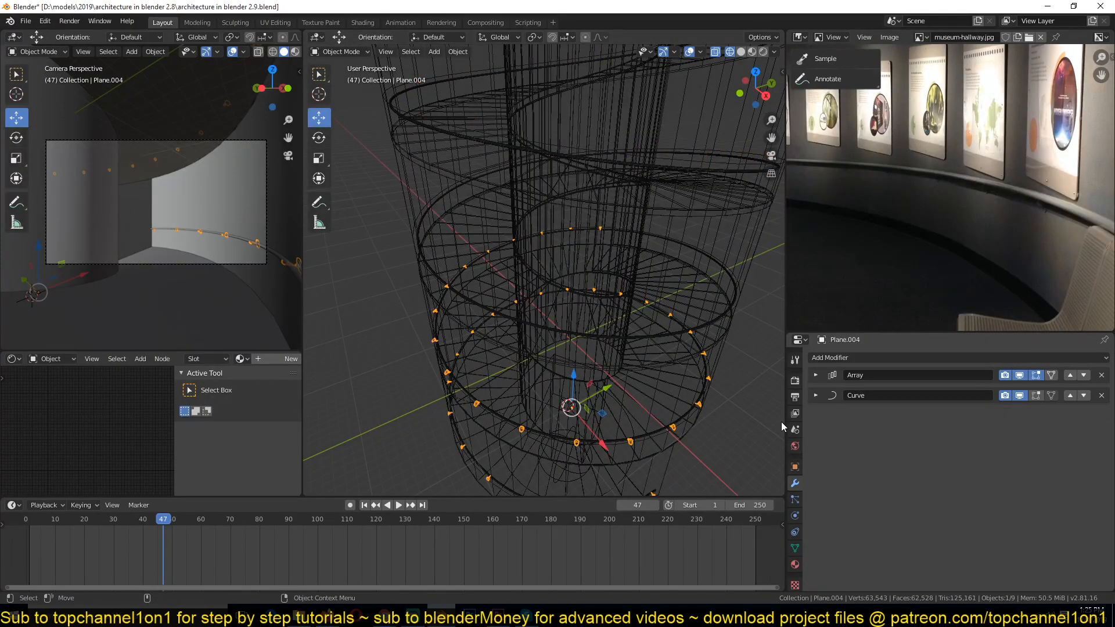
{"action": "scroll", "coordinate": [506, 391], "scroll_direction": "up", "scroll_amount": 2}
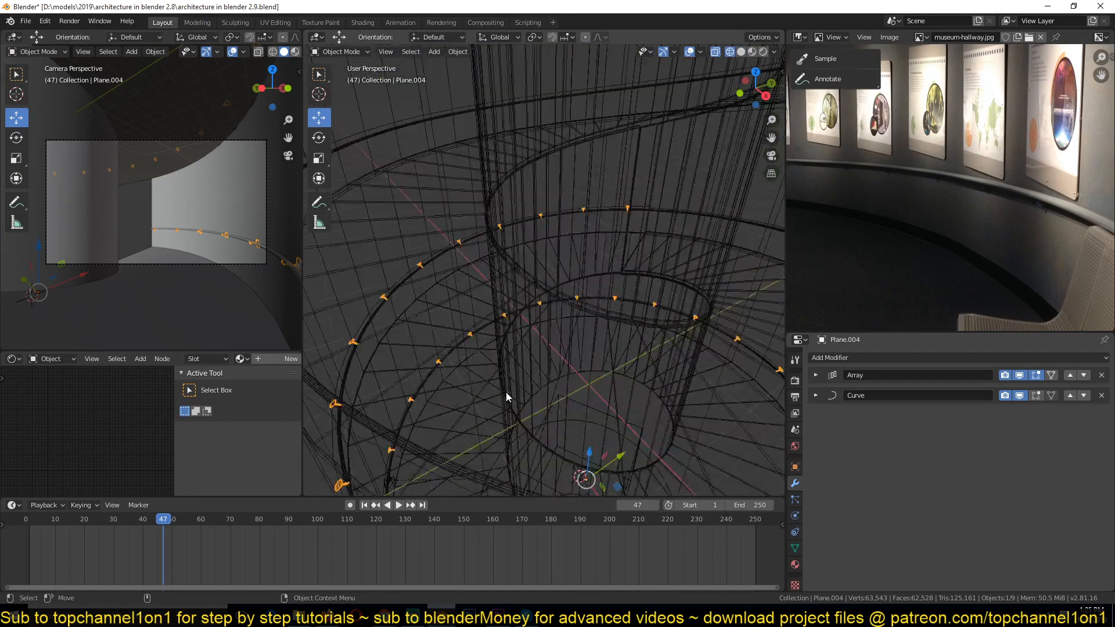
Add a fresh Array modifier after the brackets' Curve modifier, with relative offset 0 in X and 1 in Z
{"action": "left_click", "coordinate": [866, 358]}
{"action": "left_click", "coordinate": [872, 385]}
{"action": "key", "text": "KP_1"}
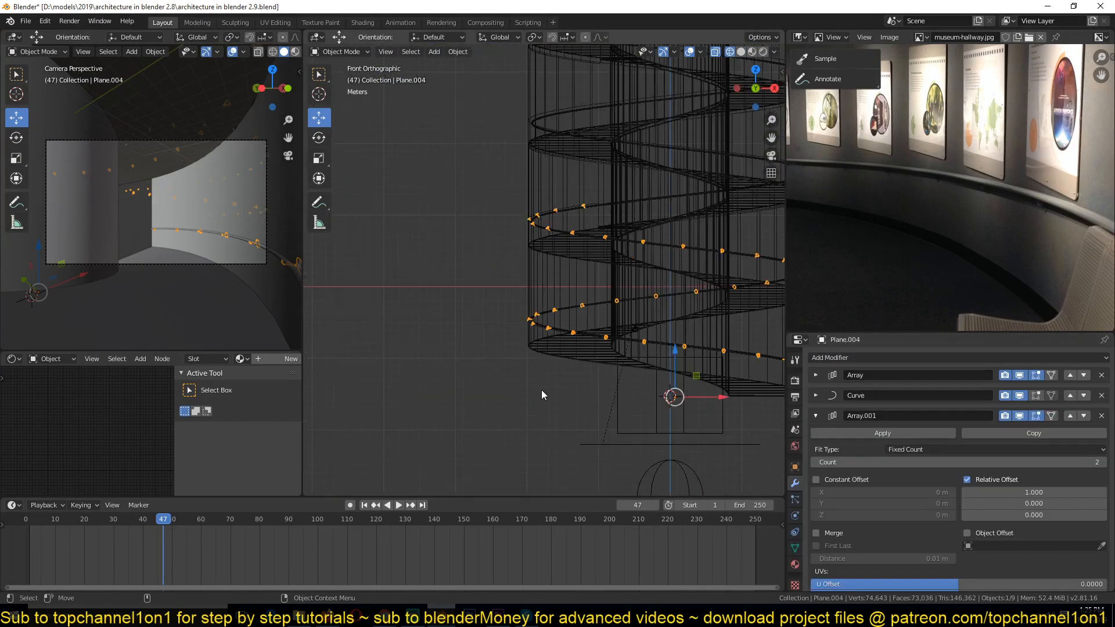
{"action": "middle_click_drag", "start_coordinate": [602, 385], "coordinate": [462, 397], "text": "shift"}
{"action": "left_click", "coordinate": [1027, 492]}
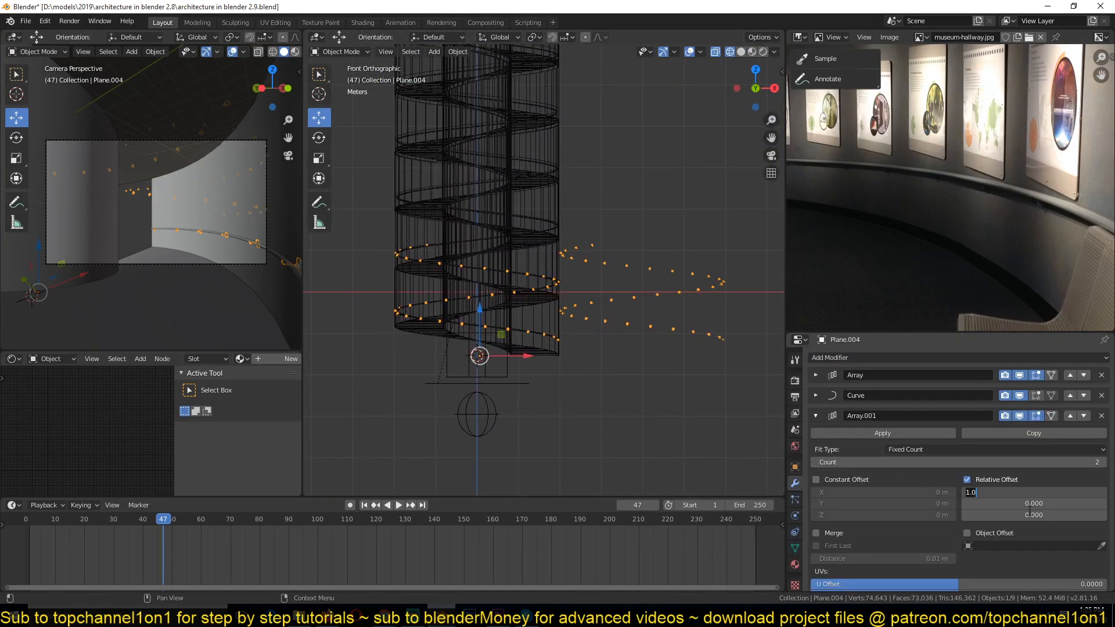
{"action": "left_click", "coordinate": [1032, 515]}
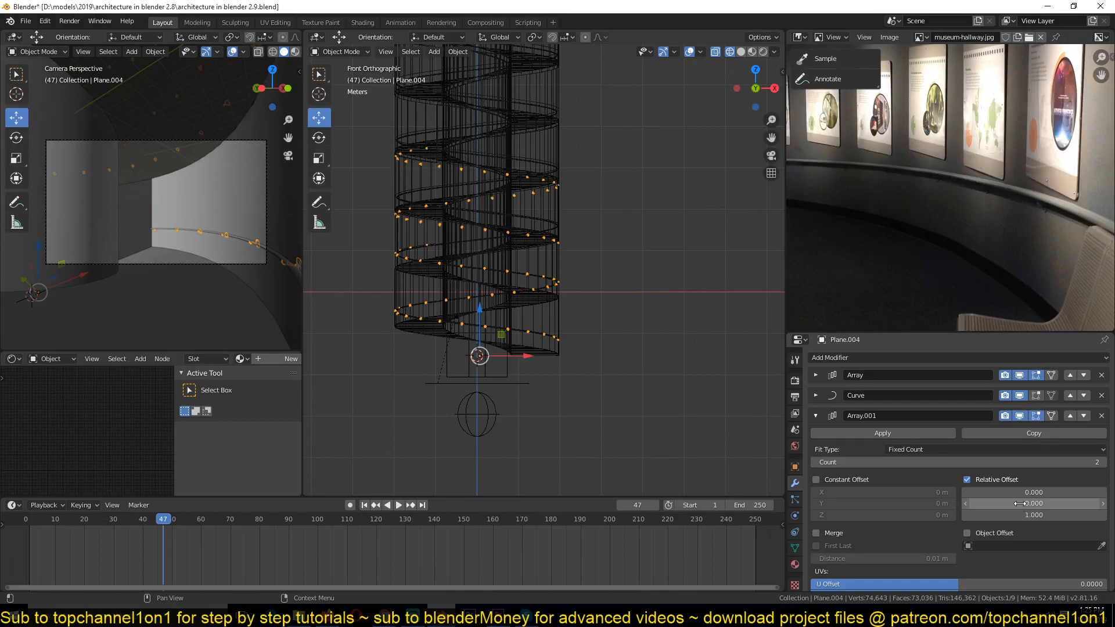
Adjust the new bracket Array's relative Z offset to 1.170 so the copies follow the upper rail
{"action": "scroll", "coordinate": [664, 322], "scroll_direction": "up", "scroll_amount": 4}
{"action": "mouse_move", "coordinate": [1033, 515]}
{"action": "left_mouse_down"}
{"action": "mouse_move", "coordinate": [1062, 515]}
{"action": "mouse_move", "coordinate": [1024, 515]}
{"action": "left_mouse_up"}
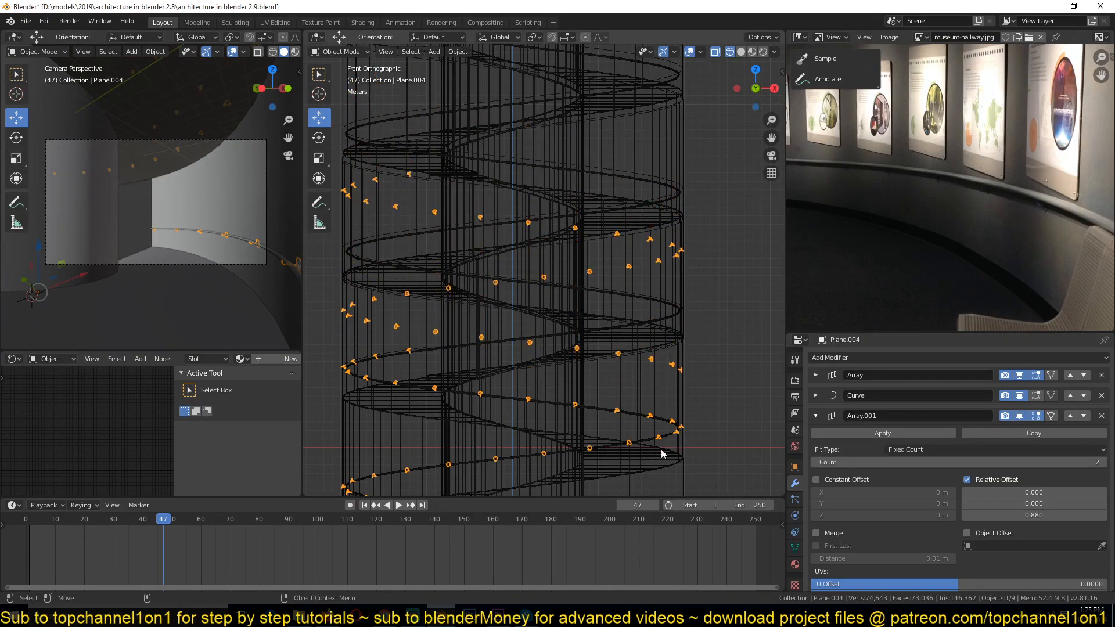
{"action": "mouse_move", "coordinate": [1033, 515]}
{"action": "left_mouse_down"}
{"action": "mouse_move", "coordinate": [1059, 515]}
{"action": "mouse_move", "coordinate": [1049, 515]}
{"action": "left_mouse_up"}
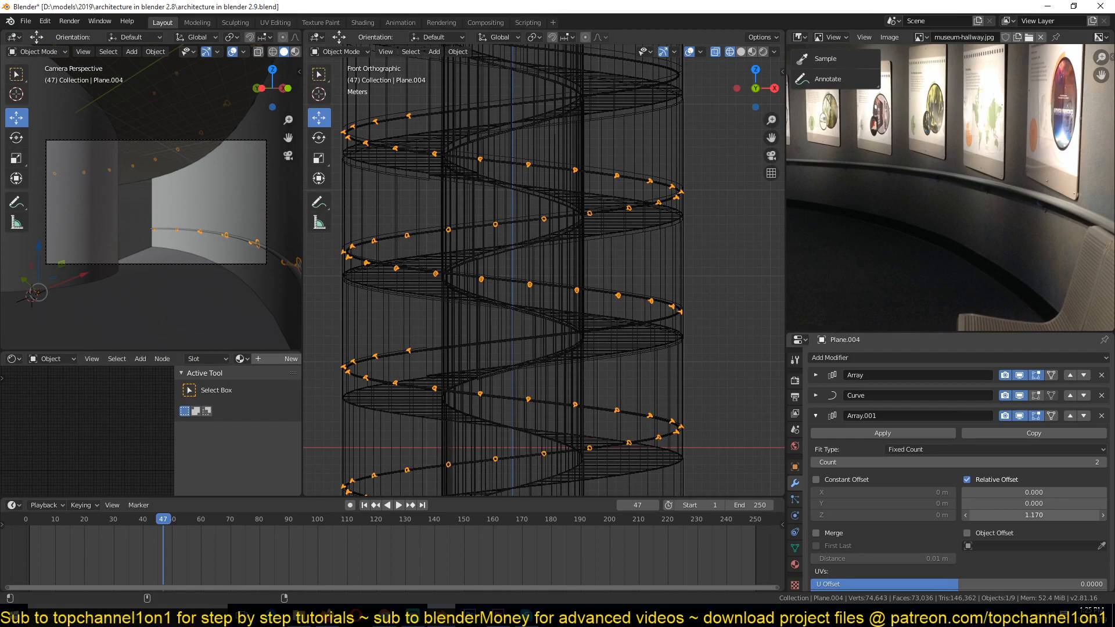
{"action": "scroll", "coordinate": [681, 341], "scroll_direction": "up", "scroll_amount": 5}
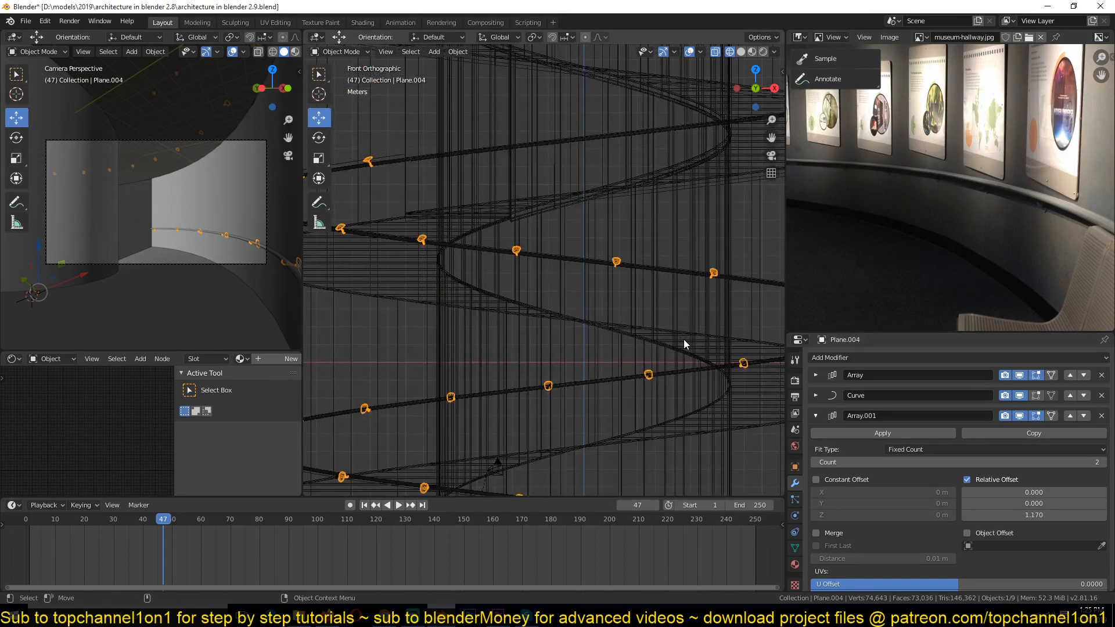
Examine the brackets' orientation along the rail and at its lower end, switching between viewport shading modes
{"action": "scroll", "coordinate": [684, 340], "scroll_direction": "down", "scroll_amount": 3}
{"action": "mouse_move", "coordinate": [684, 340]}
{"action": "middle_mouse_down"}
{"action": "mouse_move", "coordinate": [664, 363]}
{"action": "mouse_move", "coordinate": [610, 376]}
{"action": "mouse_move", "coordinate": [567, 259]}
{"action": "middle_mouse_up"}
{"action": "key", "text": "z"}
{"action": "left_click", "coordinate": [658, 263]}
{"action": "key", "text": "z"}
{"action": "left_click", "coordinate": [537, 280]}
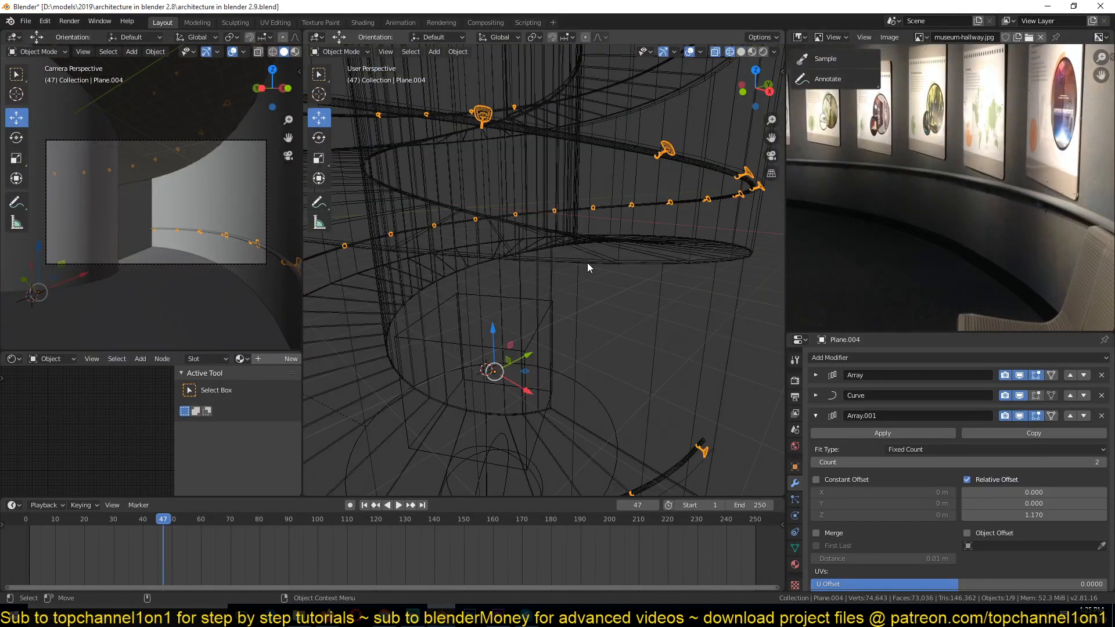
{"action": "mouse_move", "coordinate": [661, 447]}
{"action": "middle_mouse_down"}
{"action": "mouse_move", "coordinate": [677, 308]}
{"action": "mouse_move", "coordinate": [687, 378]}
{"action": "mouse_move", "coordinate": [476, 339]}
{"action": "mouse_move", "coordinate": [580, 336]}
{"action": "middle_mouse_up"}
{"action": "key", "text": "z"}
{"action": "left_click", "coordinate": [695, 340]}
{"action": "key", "text": "z"}
{"action": "left_click", "coordinate": [484, 332]}
{"action": "middle_click_drag", "start_coordinate": [485, 332], "coordinate": [463, 351]}
Select the rail curve, enter Edit Mode and set its Twist Method to Z-Up
{"action": "left_click", "coordinate": [581, 365]}
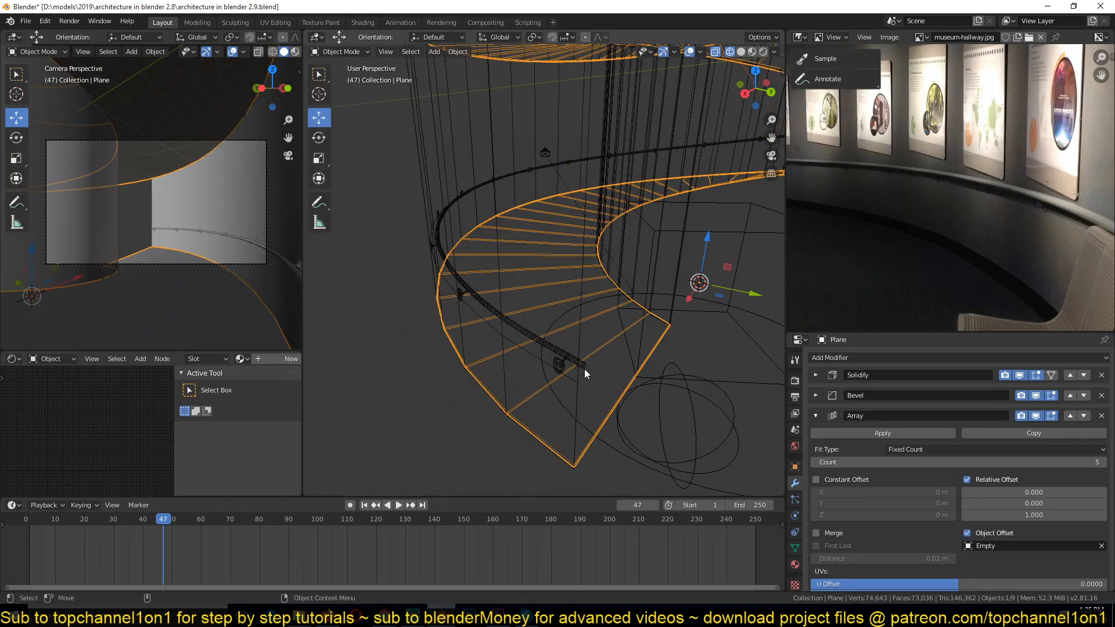
{"action": "left_click", "coordinate": [582, 361]}
{"action": "key", "text": "Tab"}
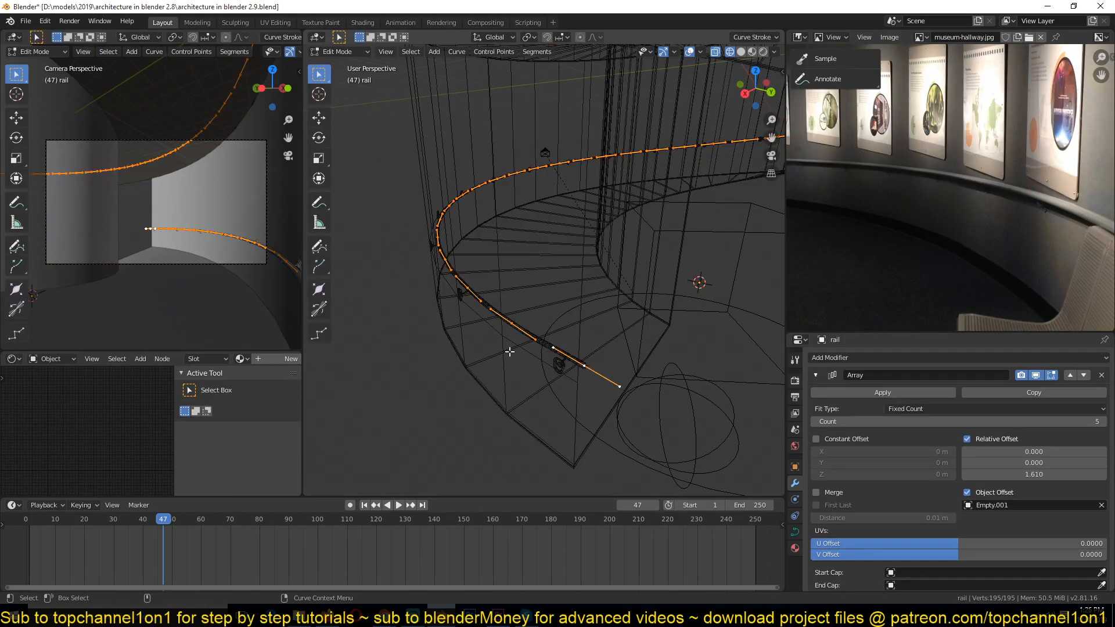
{"action": "left_click", "coordinate": [795, 531]}
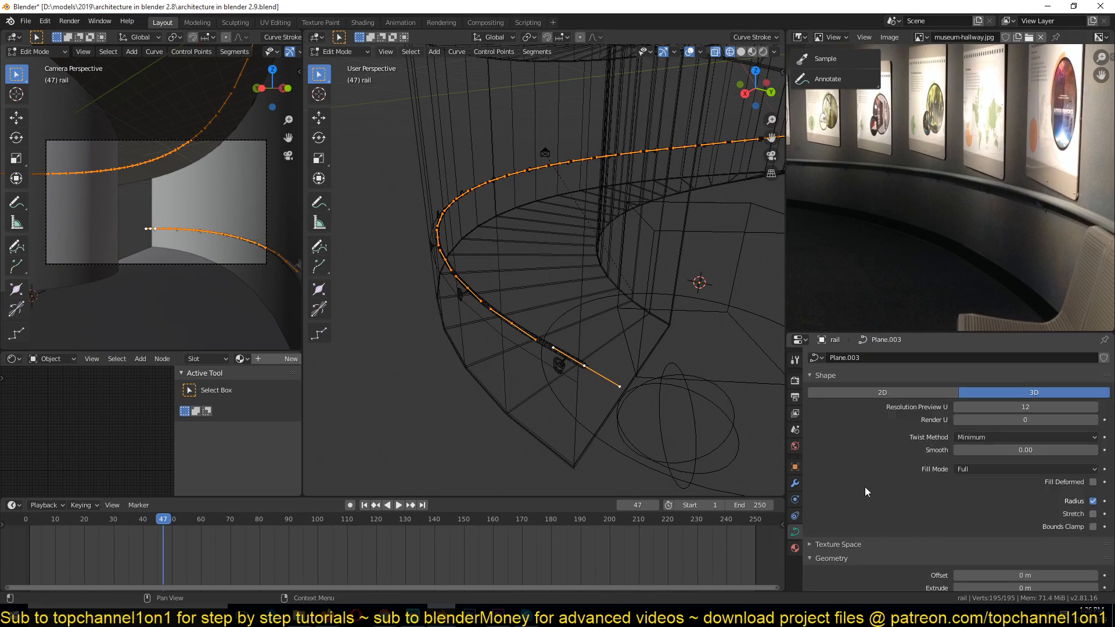
{"action": "left_click", "coordinate": [970, 438]}
{"action": "left_click", "coordinate": [972, 451]}
{"action": "scroll", "coordinate": [557, 389], "scroll_direction": "up", "scroll_amount": 3}
{"action": "middle_click_drag", "start_coordinate": [557, 389], "coordinate": [561, 355]}
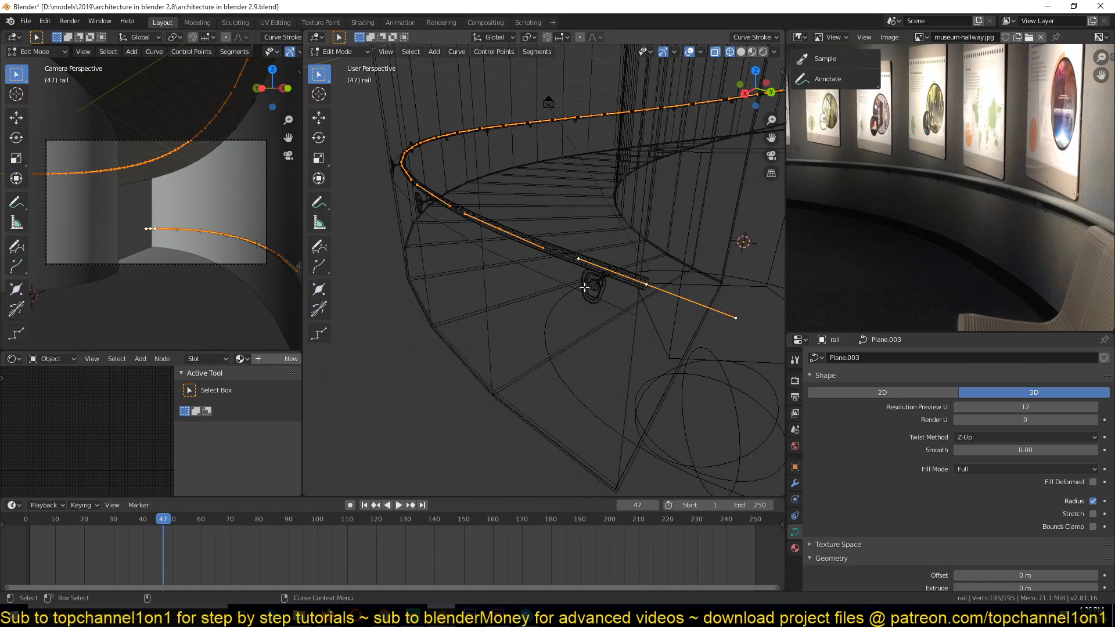
Try the Tangent twist method on the rail curve and view the brackets from another angle
{"action": "left_click", "coordinate": [1009, 440]}
{"action": "left_click", "coordinate": [990, 475]}
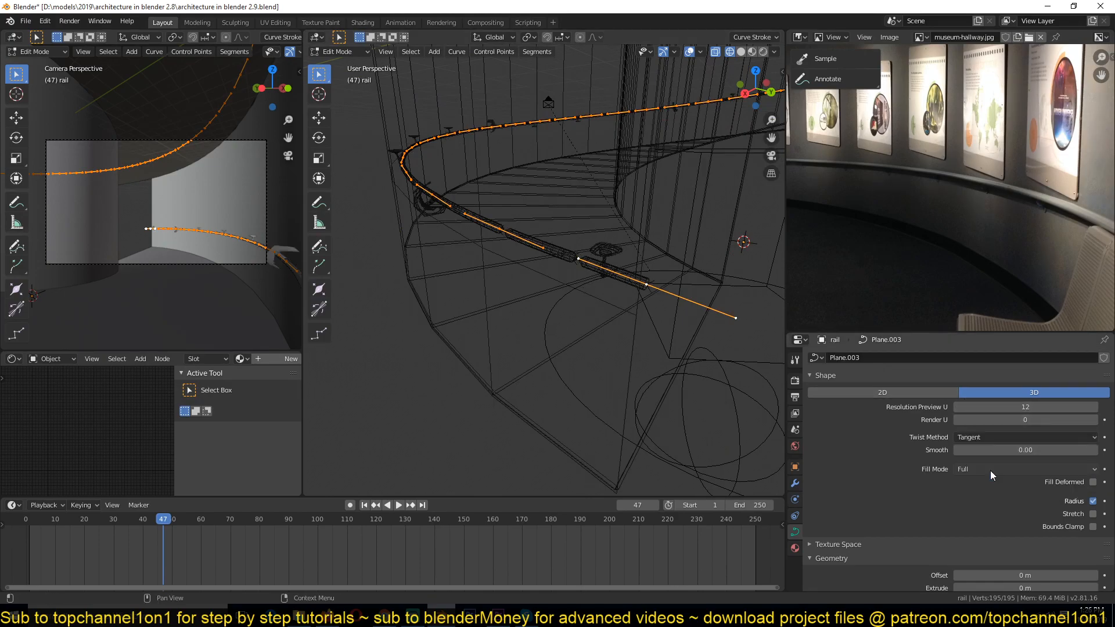
{"action": "mouse_move", "coordinate": [432, 348]}
{"action": "middle_mouse_down"}
{"action": "mouse_move", "coordinate": [473, 354]}
{"action": "mouse_move", "coordinate": [452, 353]}
{"action": "middle_mouse_up"}
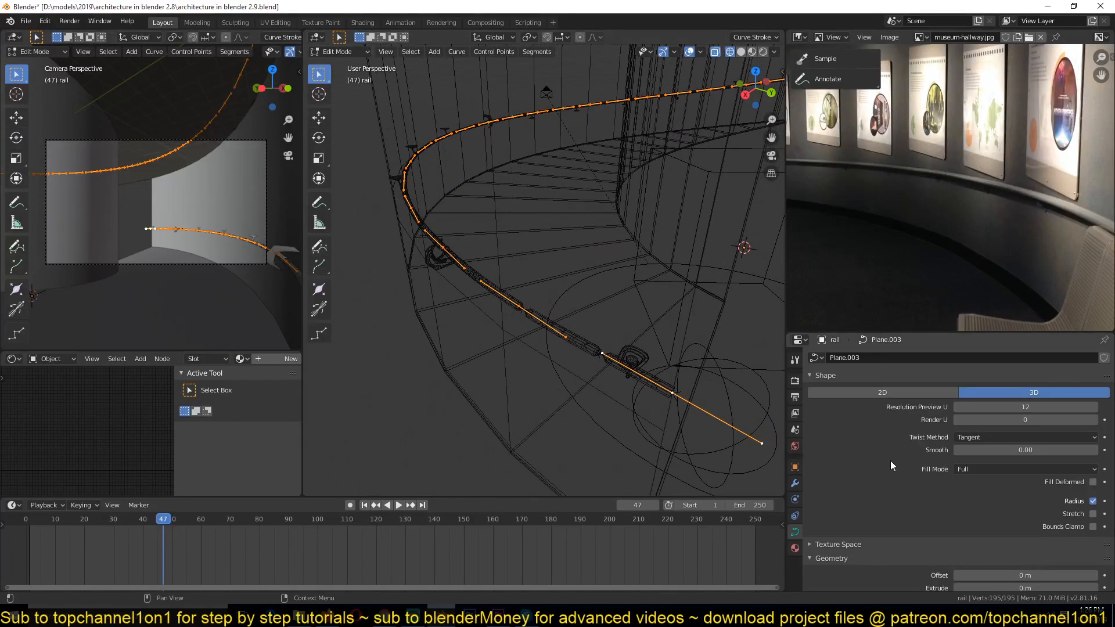
Set the rail's Twist Method to Minimum, leave Edit Mode and check the brackets along the spiral
{"action": "left_click", "coordinate": [1013, 436]}
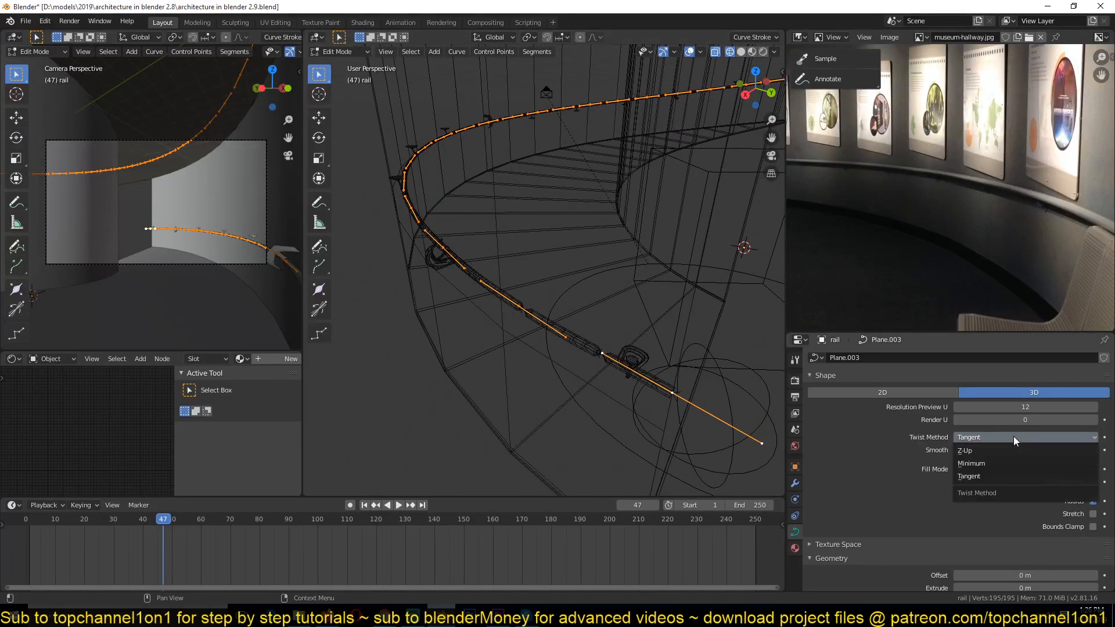
{"action": "left_click", "coordinate": [991, 462]}
{"action": "key", "text": "Tab"}
{"action": "scroll", "coordinate": [586, 300], "scroll_direction": "down", "scroll_amount": 2}
{"action": "middle_click_drag", "start_coordinate": [586, 301], "coordinate": [601, 338], "text": "shift"}
{"action": "scroll", "coordinate": [553, 429], "scroll_direction": "down", "scroll_amount": 1}
{"action": "middle_click_drag", "start_coordinate": [608, 328], "coordinate": [517, 377]}
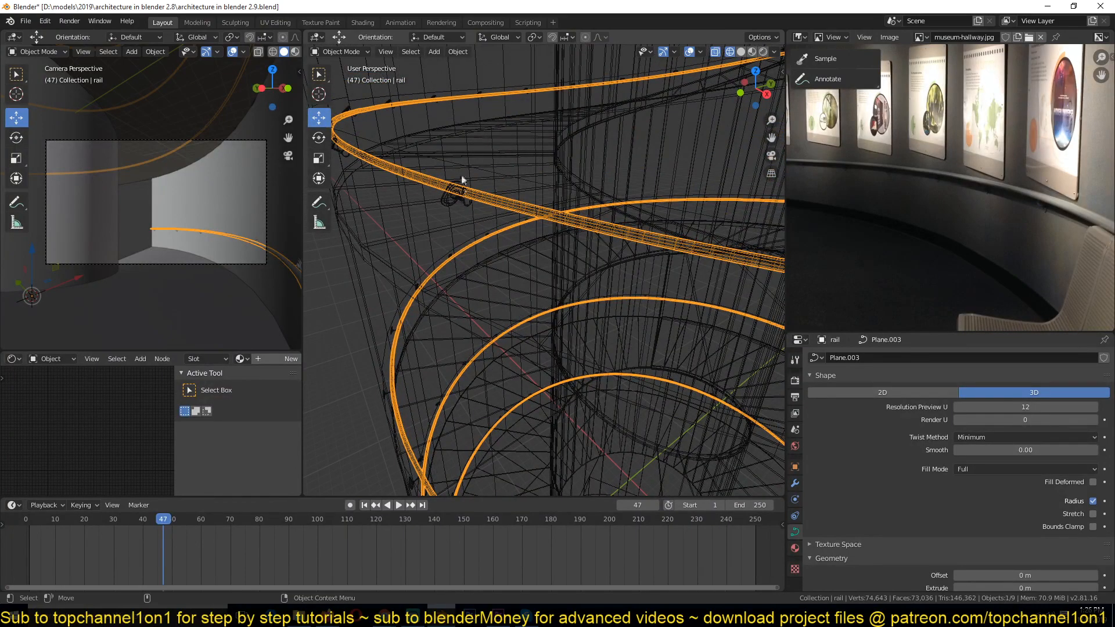
Switch the rail's Twist Method to Z-Up in Object Mode and view the whole spiral
{"action": "left_click", "coordinate": [995, 437]}
{"action": "left_click", "coordinate": [985, 448]}
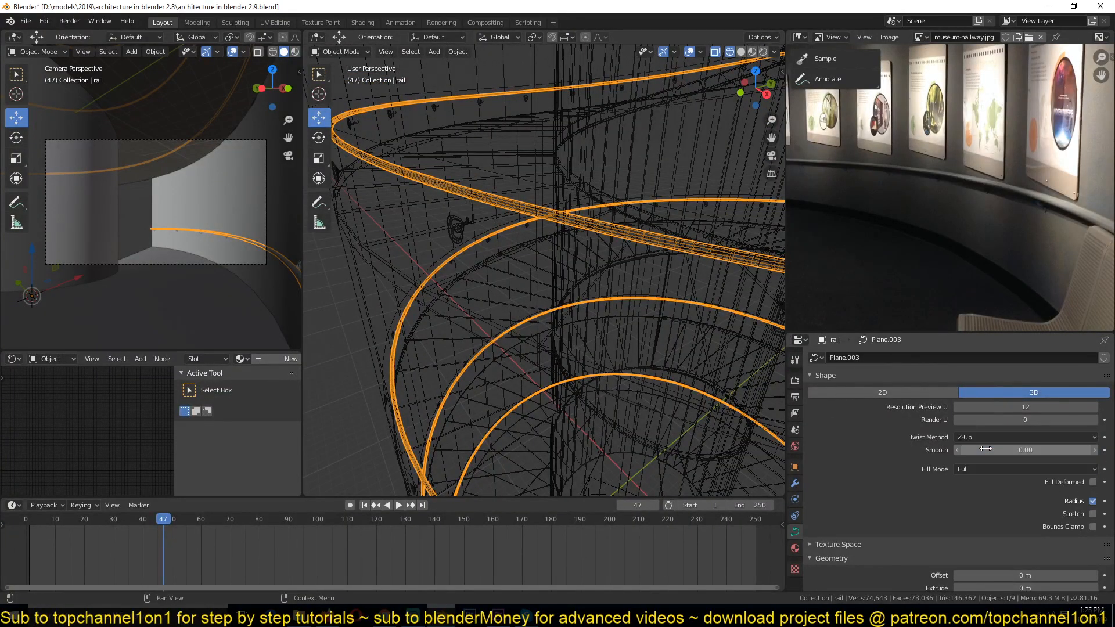
{"action": "middle_click_drag", "start_coordinate": [761, 453], "coordinate": [531, 399]}
{"action": "scroll", "coordinate": [531, 398], "scroll_direction": "down", "scroll_amount": 8}
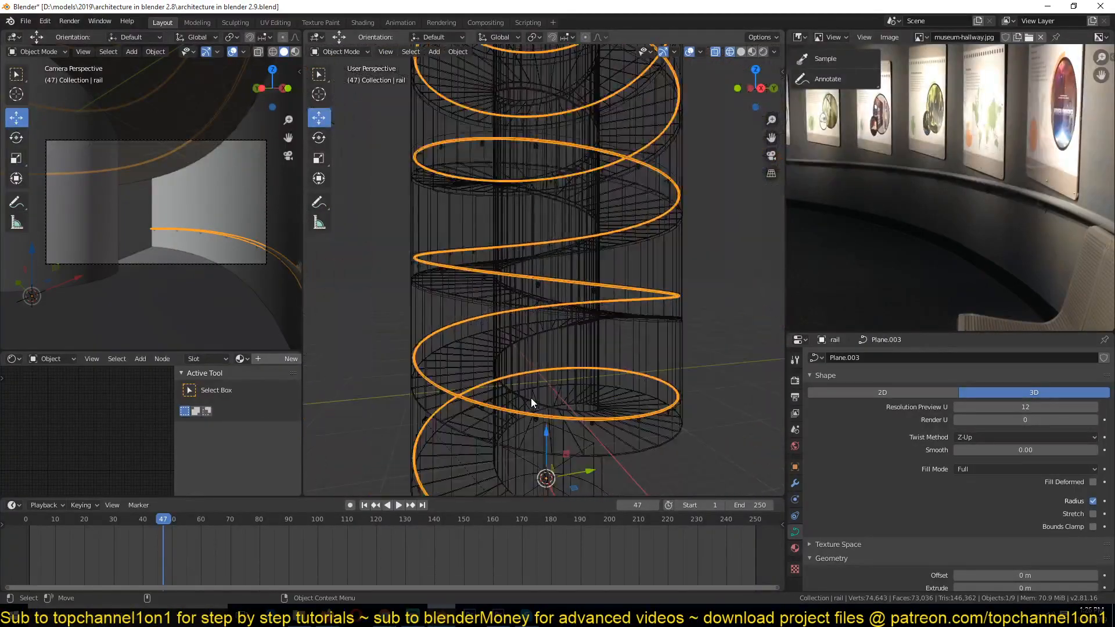
Show the rail's Array modifier settings and save the file
{"action": "left_click", "coordinate": [795, 483]}
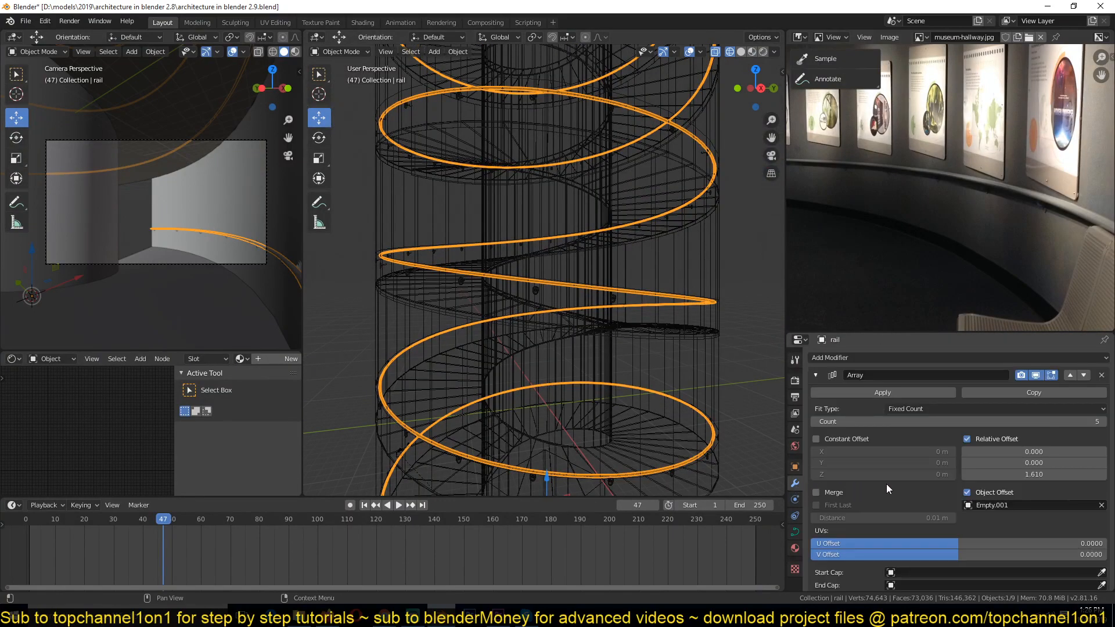
{"action": "scroll", "coordinate": [886, 483], "scroll_direction": "down", "scroll_amount": 1}
{"action": "middle_click_drag", "start_coordinate": [549, 390], "coordinate": [561, 283], "text": "shift"}
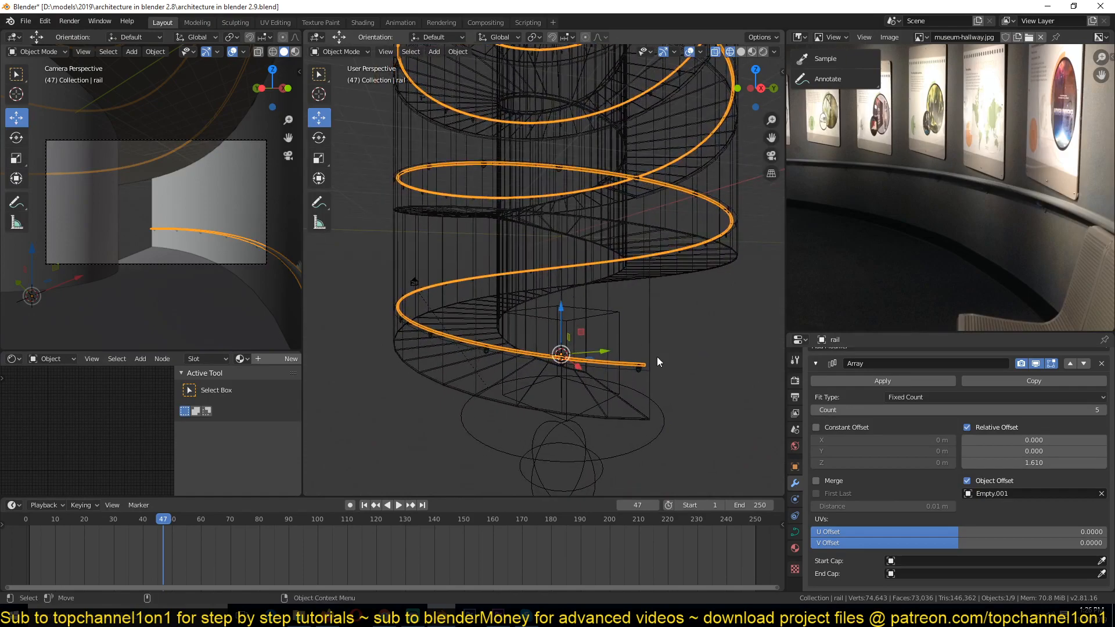
{"action": "key", "text": "ctrl+s"}
{"action": "scroll", "coordinate": [658, 332], "scroll_direction": "down", "scroll_amount": 2}
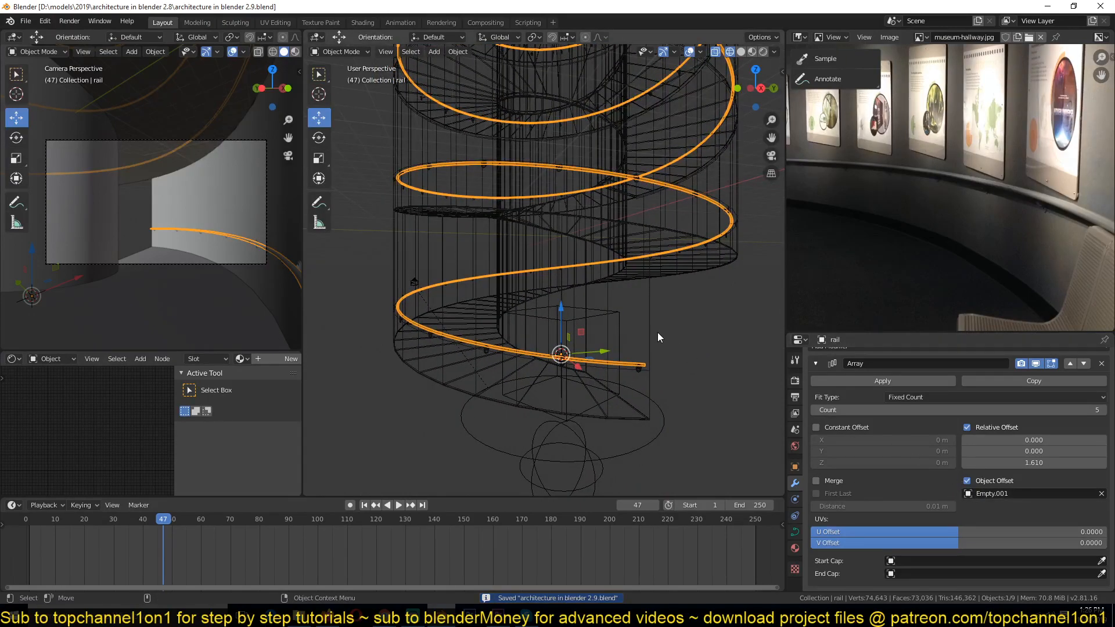
{"action": "scroll", "coordinate": [650, 339], "scroll_direction": "up", "scroll_amount": 6}
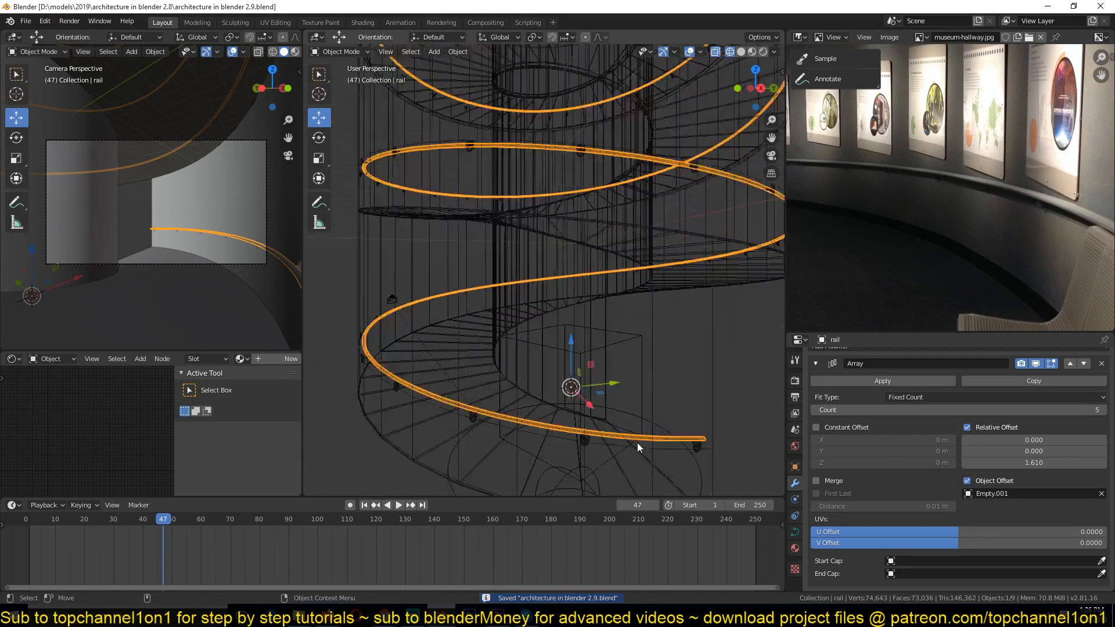
Select the brackets and compare them along the spiral with their second Array modifier hidden and shown in the viewport
{"action": "left_click", "coordinate": [745, 354]}
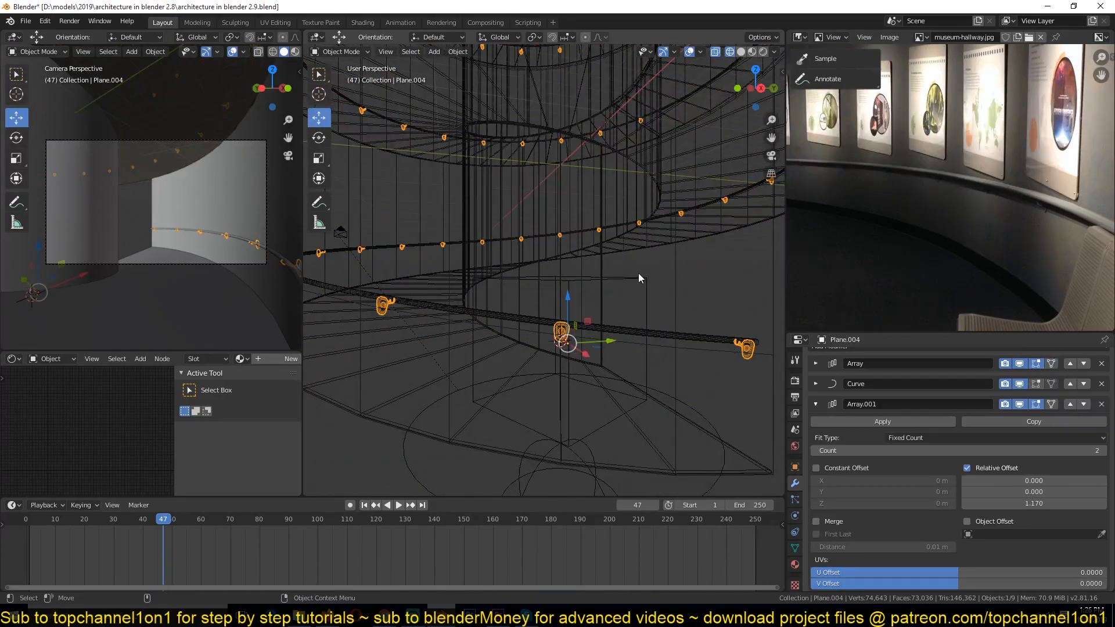
{"action": "scroll", "coordinate": [628, 360], "scroll_direction": "down", "scroll_amount": 3}
{"action": "scroll", "coordinate": [630, 360], "scroll_direction": "down", "scroll_amount": 5}
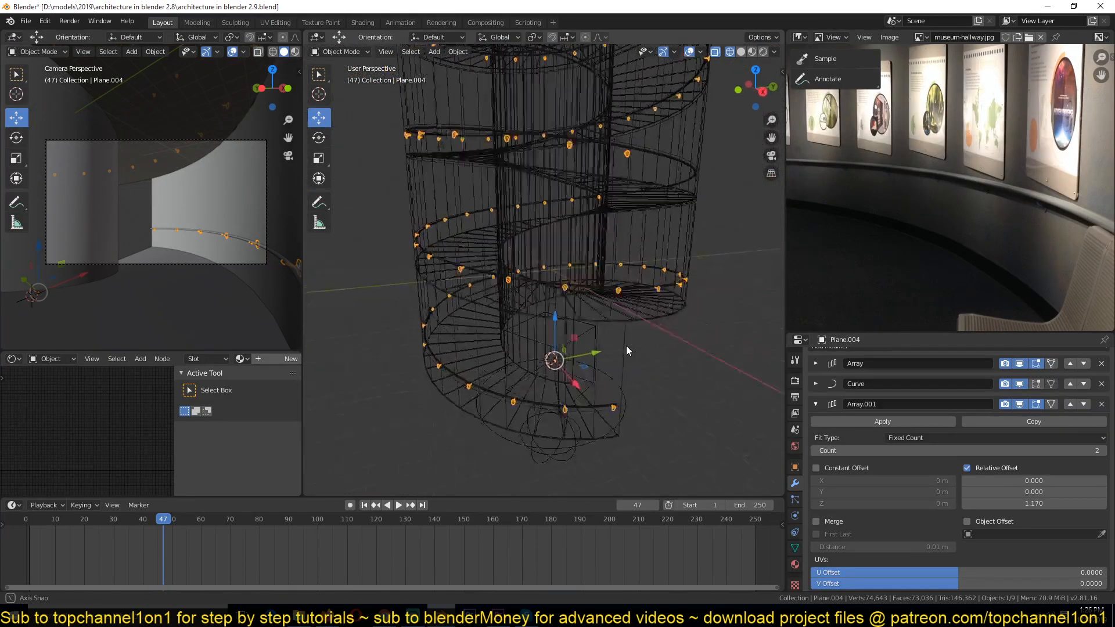
{"action": "scroll", "coordinate": [625, 359], "scroll_direction": "down", "scroll_amount": 3}
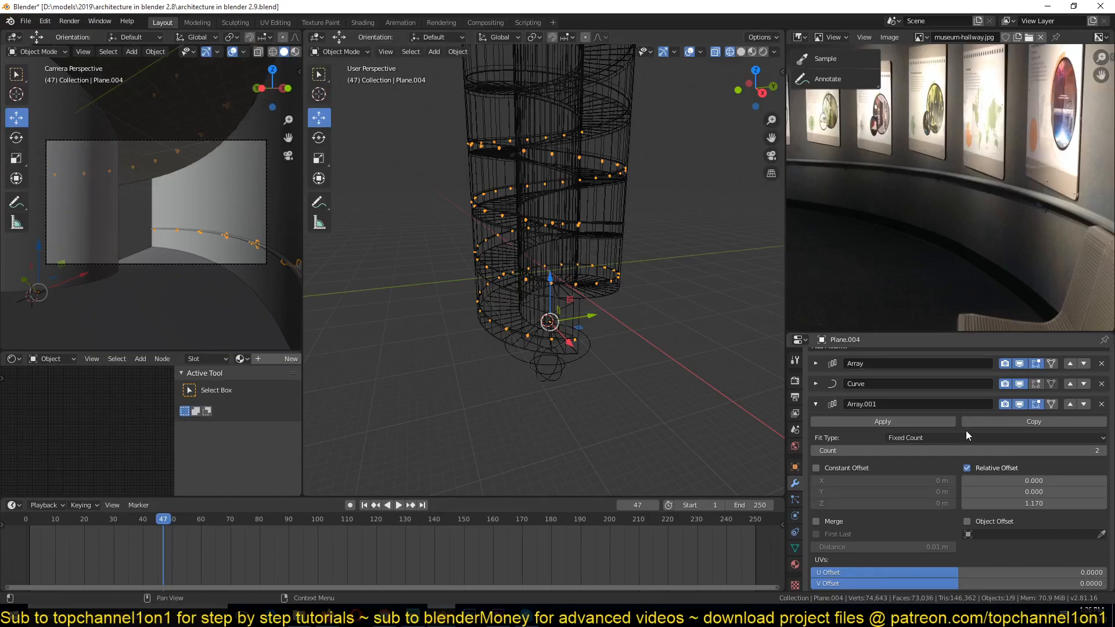
{"action": "left_click", "coordinate": [1020, 404]}
{"action": "scroll", "coordinate": [569, 307], "scroll_direction": "up", "scroll_amount": 5}
{"action": "middle_click_drag", "start_coordinate": [569, 308], "coordinate": [749, 346]}
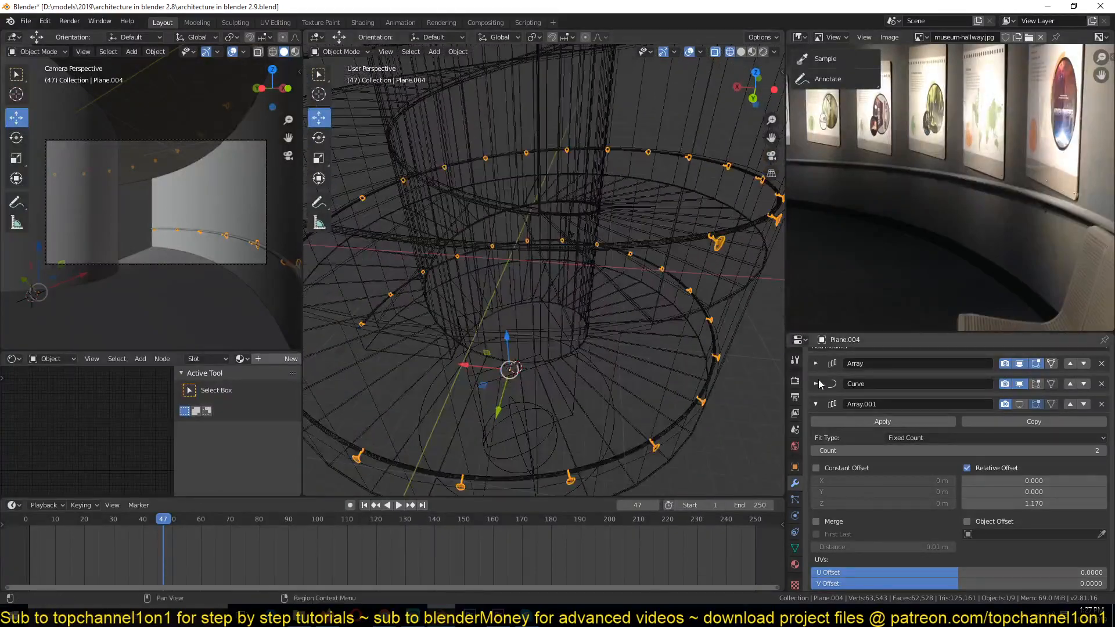
{"action": "left_click", "coordinate": [821, 403]}
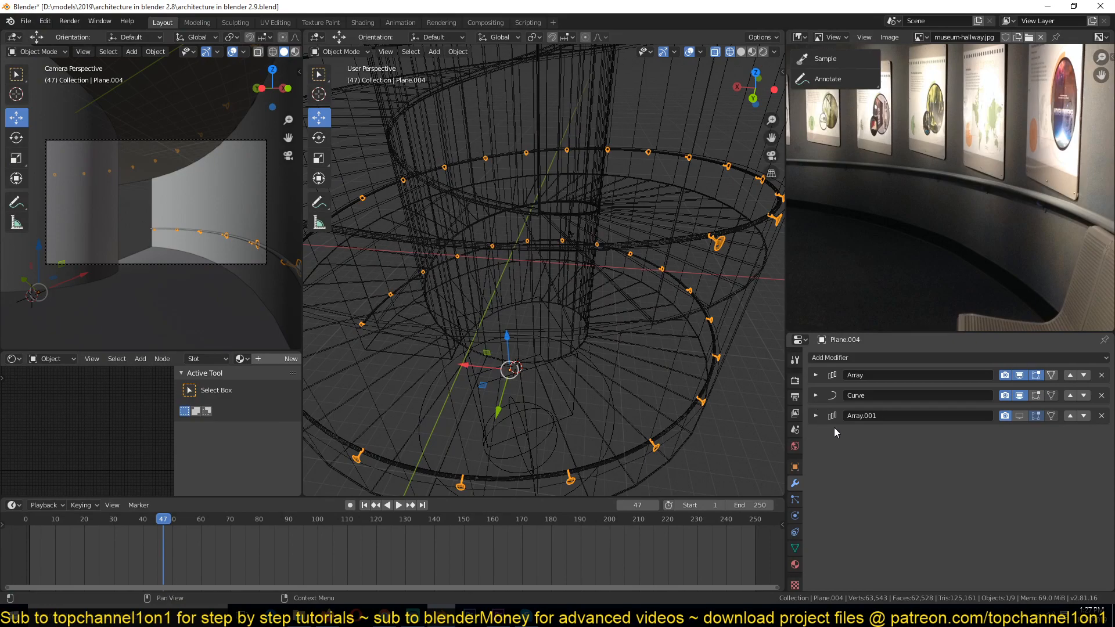
{"action": "left_click", "coordinate": [1019, 417]}
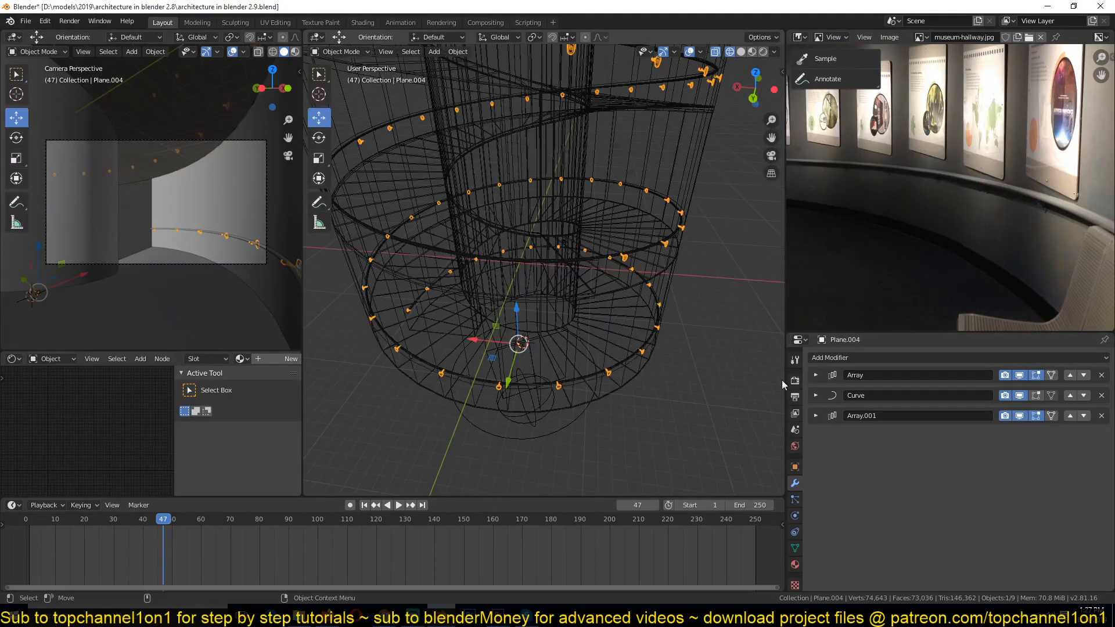
Enable Object Offset with Empty.001 on the brackets' Array.001 modifier and set its relative Z offset to 1
{"action": "left_click", "coordinate": [815, 416]}
{"action": "scroll", "coordinate": [589, 410], "scroll_direction": "down", "scroll_amount": 1}
{"action": "middle_click_drag", "start_coordinate": [589, 410], "coordinate": [566, 340], "text": "shift"}
{"action": "scroll", "coordinate": [567, 340], "scroll_direction": "down", "scroll_amount": 1}
{"action": "scroll", "coordinate": [525, 318], "scroll_direction": "up", "scroll_amount": 4}
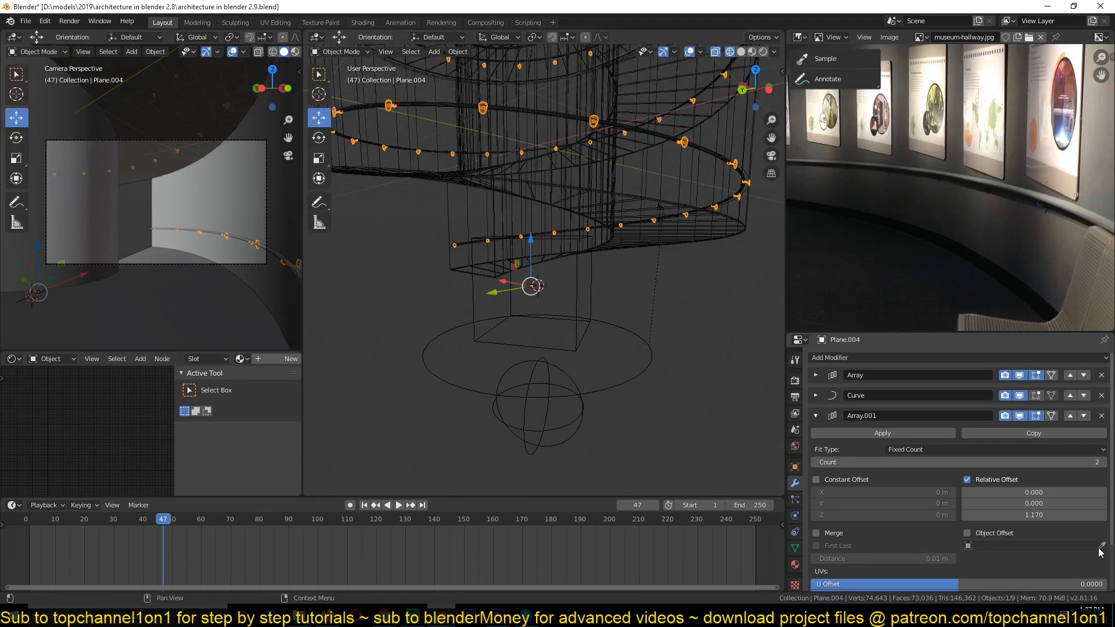
{"action": "left_click", "coordinate": [556, 368]}
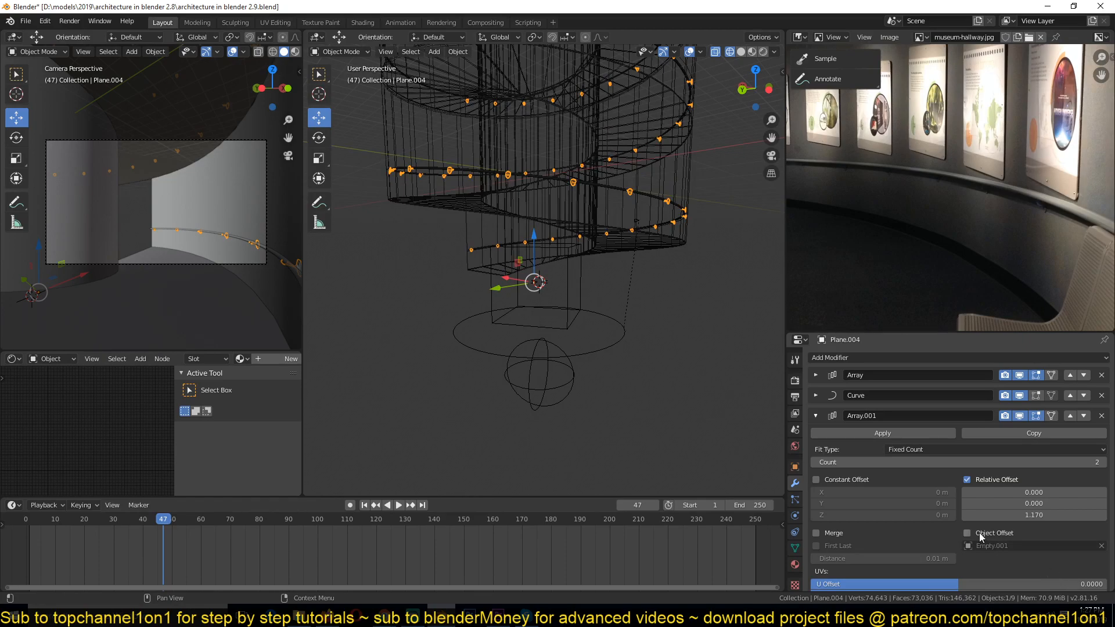
{"action": "key", "text": "Return"}
{"action": "scroll", "coordinate": [610, 322], "scroll_direction": "down", "scroll_amount": 3}
{"action": "middle_click_drag", "start_coordinate": [594, 310], "coordinate": [589, 374], "text": "shift"}
{"action": "scroll", "coordinate": [590, 374], "scroll_direction": "up", "scroll_amount": 5}
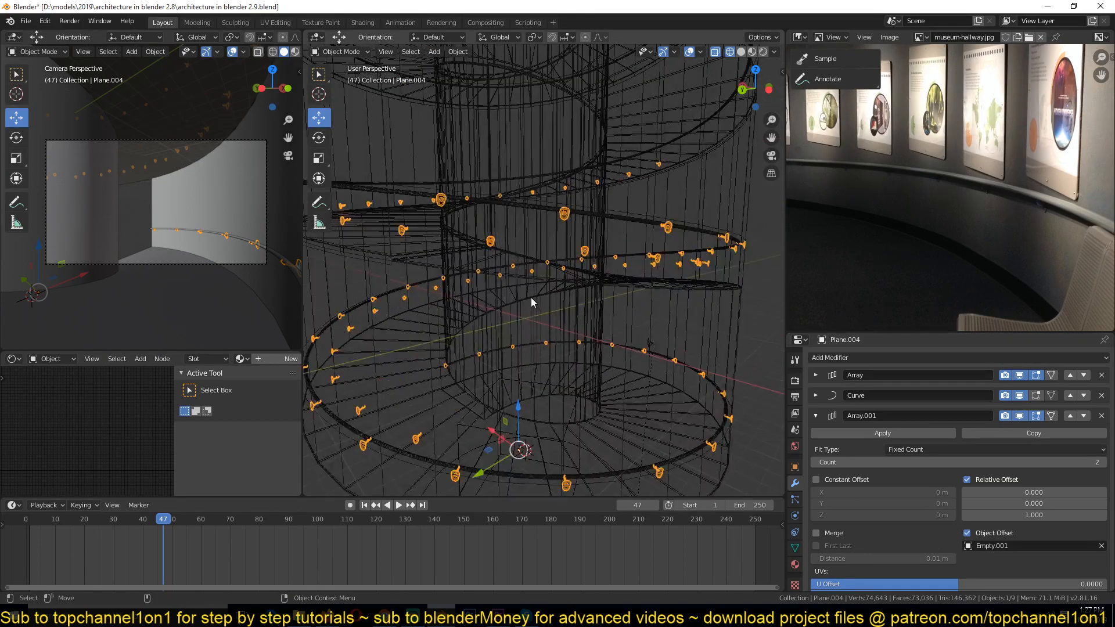
Apply the brackets' scale after checking them from the front and top, and save the file
{"action": "middle_click_drag", "start_coordinate": [548, 305], "coordinate": [577, 327]}
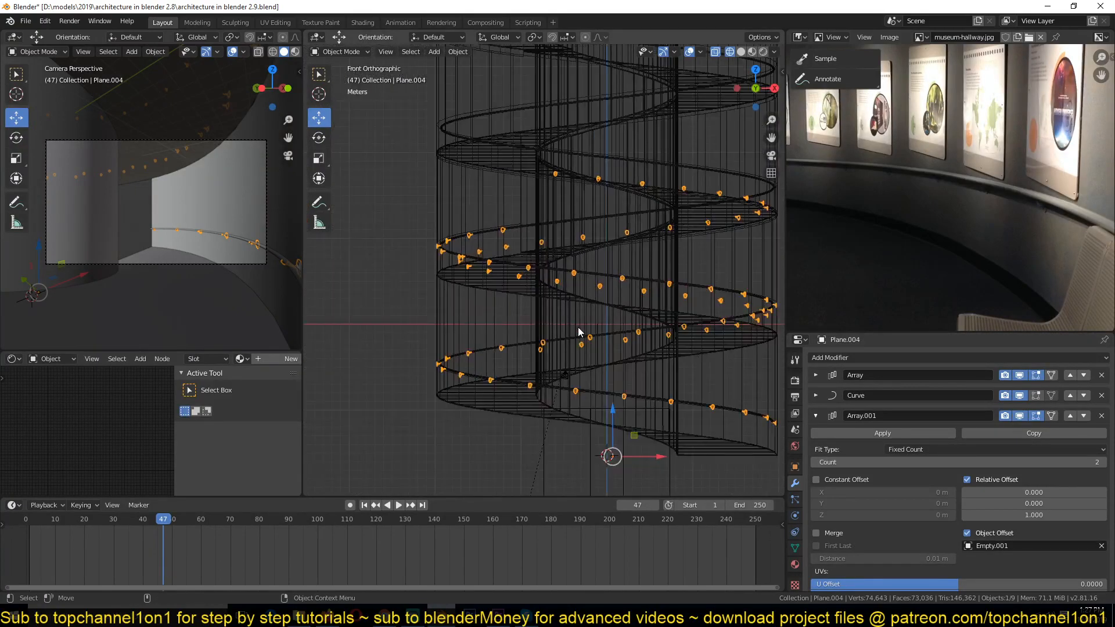
{"action": "scroll", "coordinate": [577, 326], "scroll_direction": "down", "scroll_amount": 3}
{"action": "key", "text": "KP_7"}
{"action": "key", "text": "KP_1"}
{"action": "key", "text": "KP_7"}
{"action": "scroll", "coordinate": [580, 358], "scroll_direction": "up", "scroll_amount": 5}
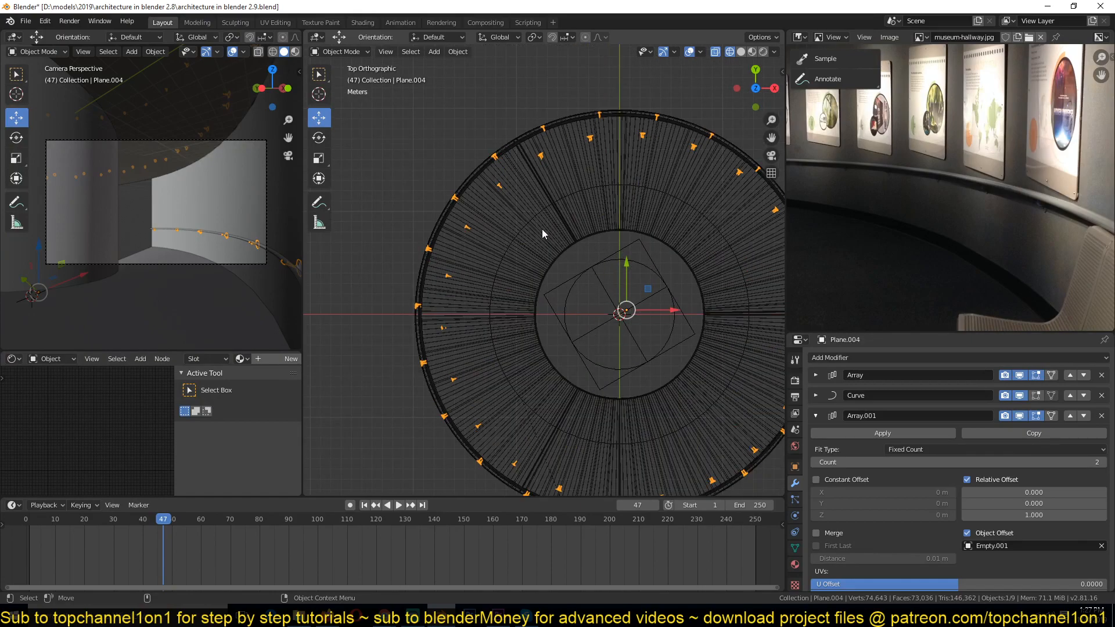
{"action": "key", "text": "ctrl+a"}
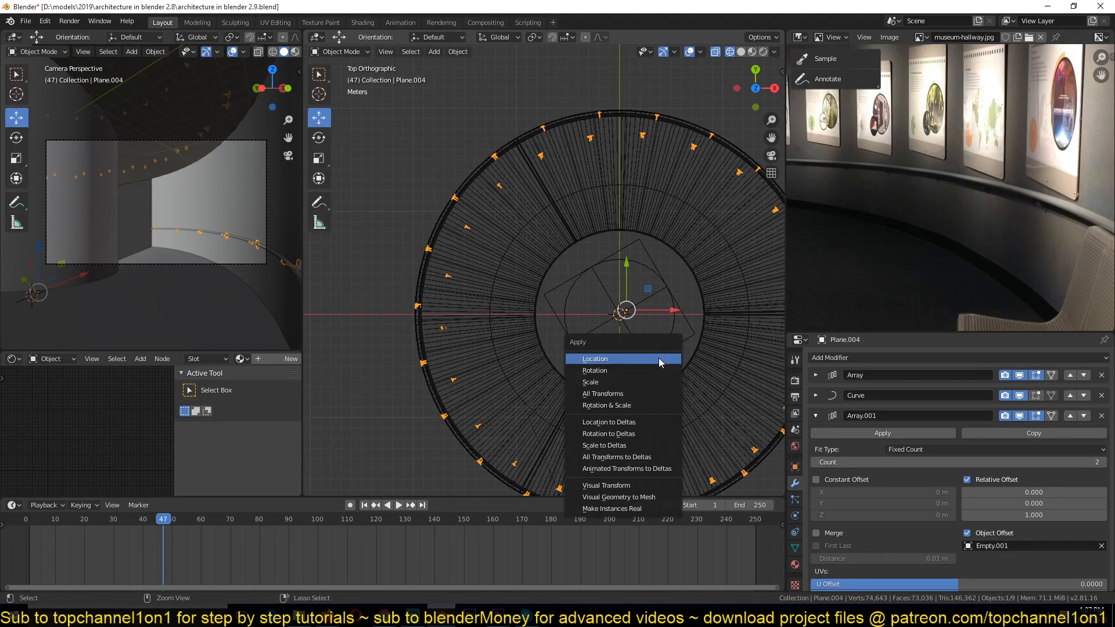
{"action": "left_click", "coordinate": [654, 382]}
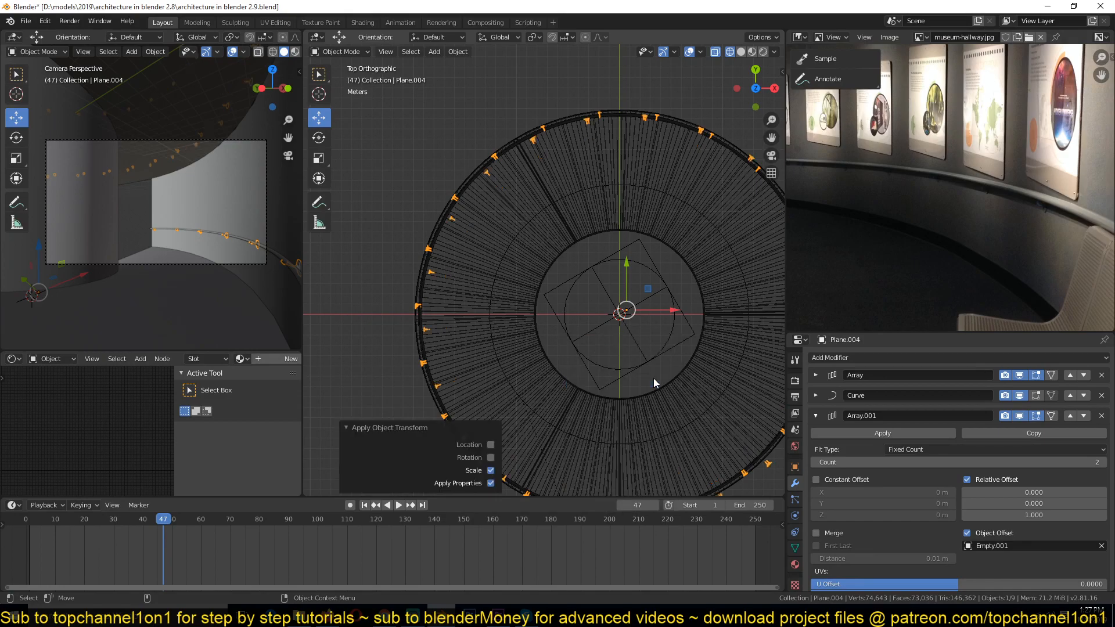
{"action": "key", "text": "ctrl+s"}
{"action": "middle_click_drag", "start_coordinate": [652, 406], "coordinate": [654, 346], "text": "shift"}
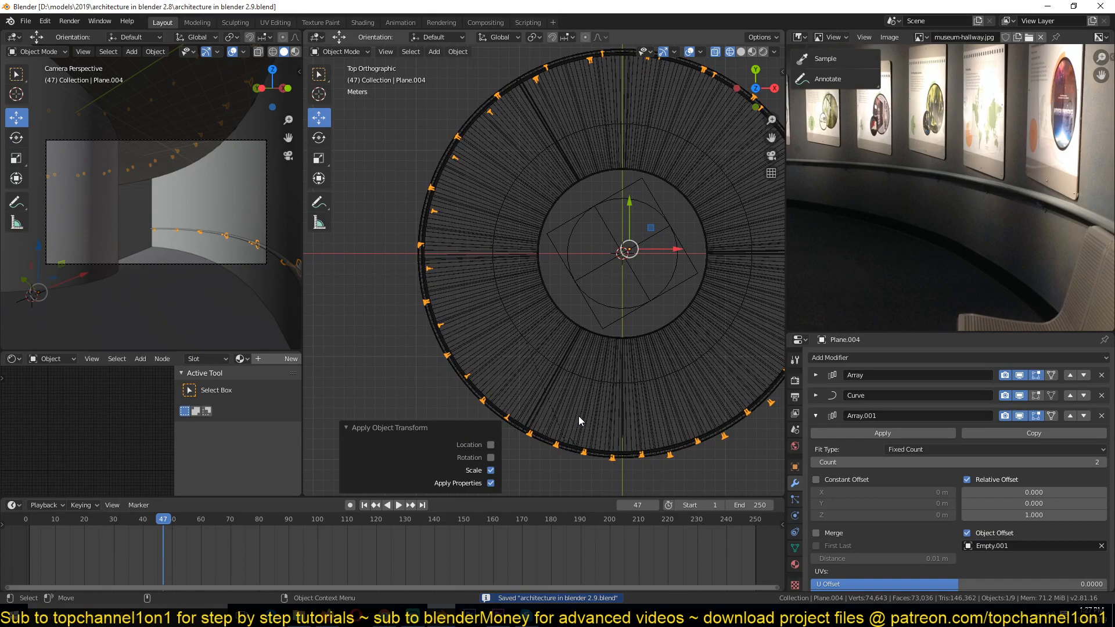
Set the relative Z offset of the brackets' Array.001 to 1.58 and check the result in solid shading
{"action": "middle_click_drag", "start_coordinate": [651, 441], "coordinate": [581, 315]}
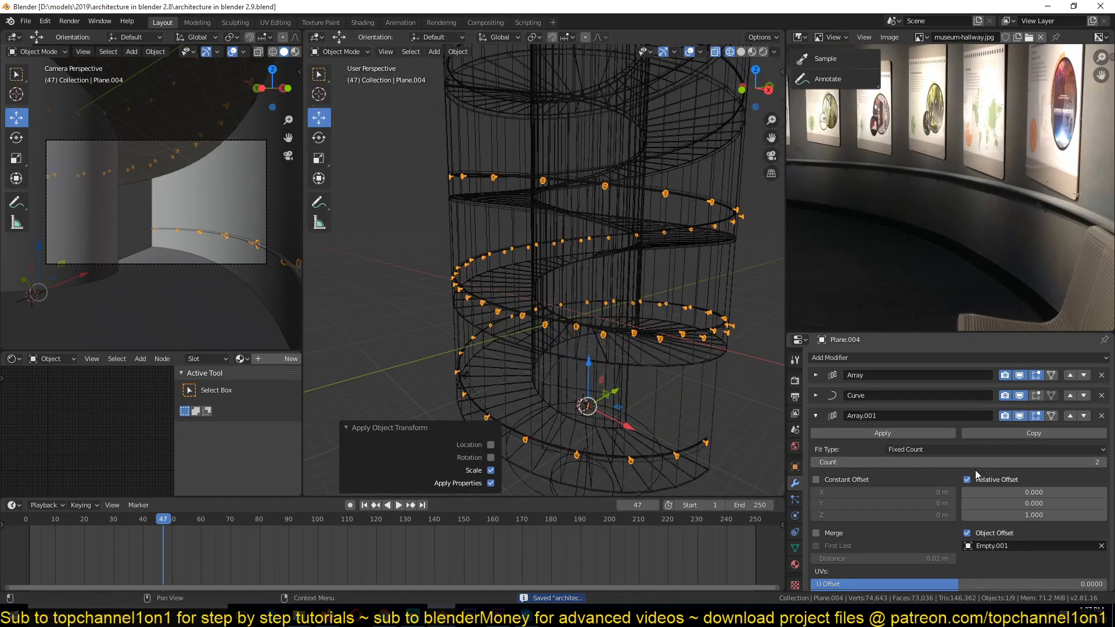
{"action": "left_click_drag", "start_coordinate": [1013, 514], "coordinate": [1017, 514]}
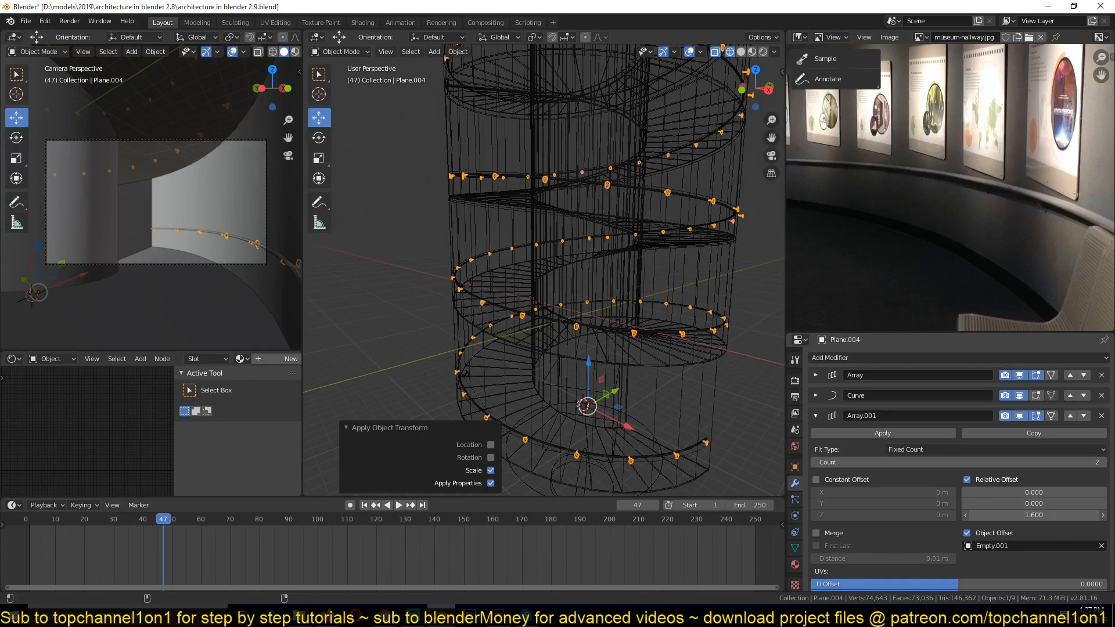
{"action": "key", "text": "z"}
{"action": "left_click", "coordinate": [663, 385]}
{"action": "mouse_move", "coordinate": [663, 385]}
{"action": "middle_mouse_down"}
{"action": "mouse_move", "coordinate": [583, 383]}
{"action": "mouse_move", "coordinate": [521, 410]}
{"action": "mouse_move", "coordinate": [542, 368]}
{"action": "mouse_move", "coordinate": [592, 341]}
{"action": "mouse_move", "coordinate": [567, 347]}
{"action": "mouse_move", "coordinate": [542, 333]}
{"action": "mouse_move", "coordinate": [581, 294]}
{"action": "mouse_move", "coordinate": [684, 312]}
{"action": "mouse_move", "coordinate": [659, 290]}
{"action": "mouse_move", "coordinate": [602, 281]}
{"action": "mouse_move", "coordinate": [579, 263]}
{"action": "mouse_move", "coordinate": [597, 479]}
{"action": "mouse_move", "coordinate": [556, 433]}
{"action": "middle_mouse_up"}
{"action": "scroll", "coordinate": [583, 383], "scroll_direction": "up", "scroll_amount": 3}
{"action": "scroll", "coordinate": [602, 281], "scroll_direction": "up", "scroll_amount": 3}
{"action": "scroll", "coordinate": [579, 263], "scroll_direction": "down", "scroll_amount": 5}
{"action": "scroll", "coordinate": [574, 357], "scroll_direction": "up", "scroll_amount": 2}
{"action": "scroll", "coordinate": [574, 358], "scroll_direction": "down", "scroll_amount": 2}
{"action": "middle_click_drag", "start_coordinate": [586, 390], "coordinate": [598, 347], "text": "shift"}
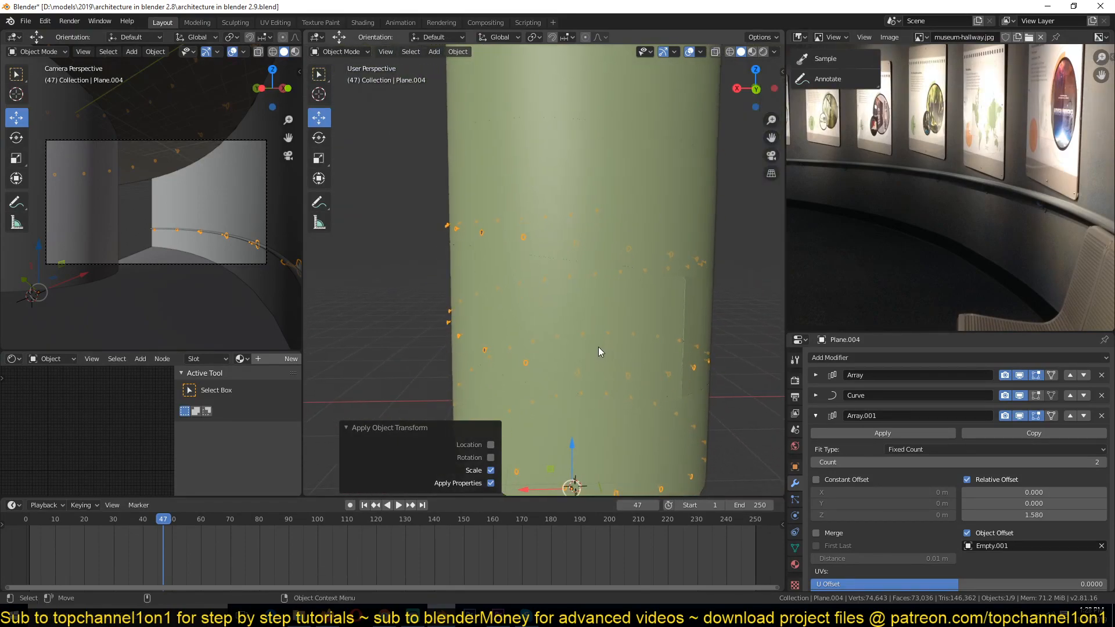
Disable Object Offset on the brackets' Array.001 and set its relative Z offset to 1.78 in the wireframe front view
{"action": "middle_click_drag", "start_coordinate": [515, 415], "coordinate": [571, 372], "text": "shift"}
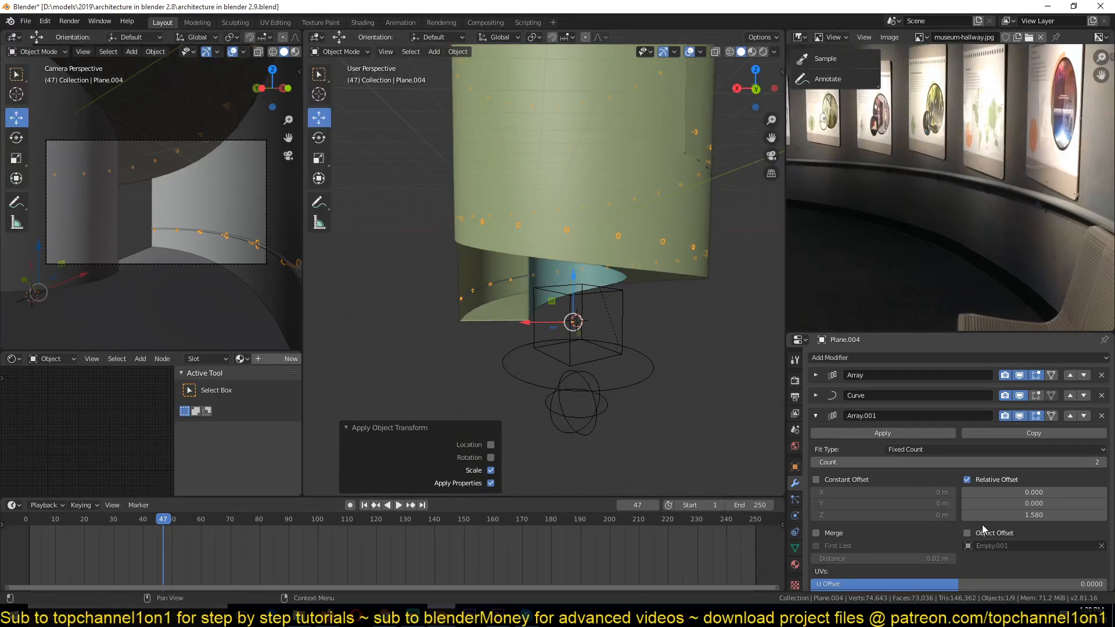
{"action": "key", "text": "KP_1"}
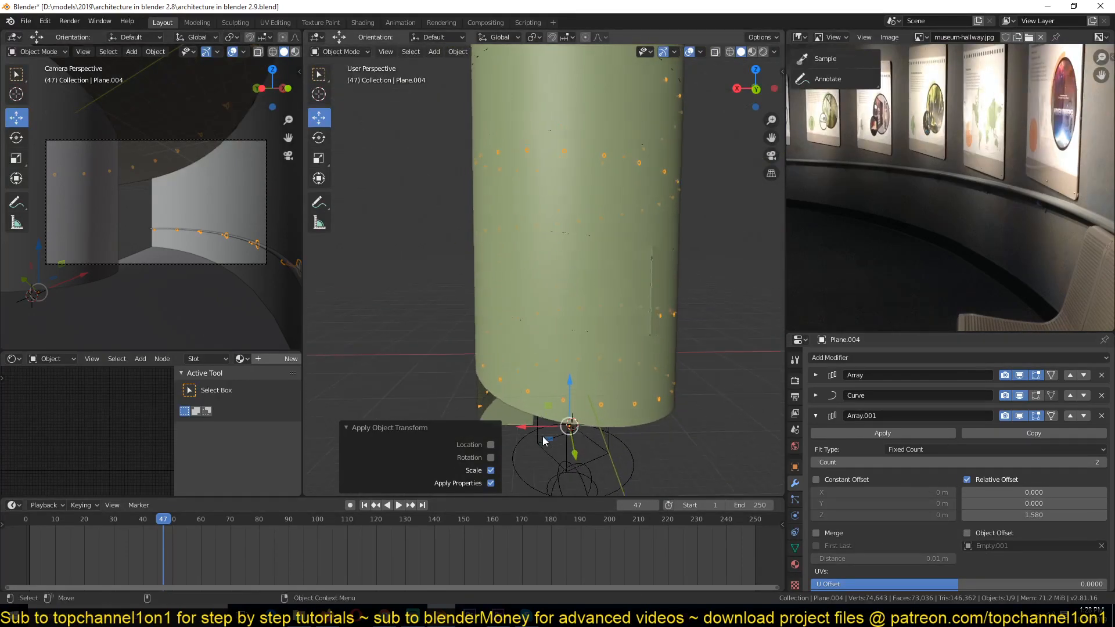
{"action": "mouse_move", "coordinate": [570, 229]}
{"action": "middle_mouse_down", "text": "shift"}
{"action": "mouse_move", "coordinate": [597, 398]}
{"action": "mouse_move", "coordinate": [615, 284]}
{"action": "middle_mouse_up", "text": "shift"}
{"action": "scroll", "coordinate": [597, 394], "scroll_direction": "up", "scroll_amount": 4}
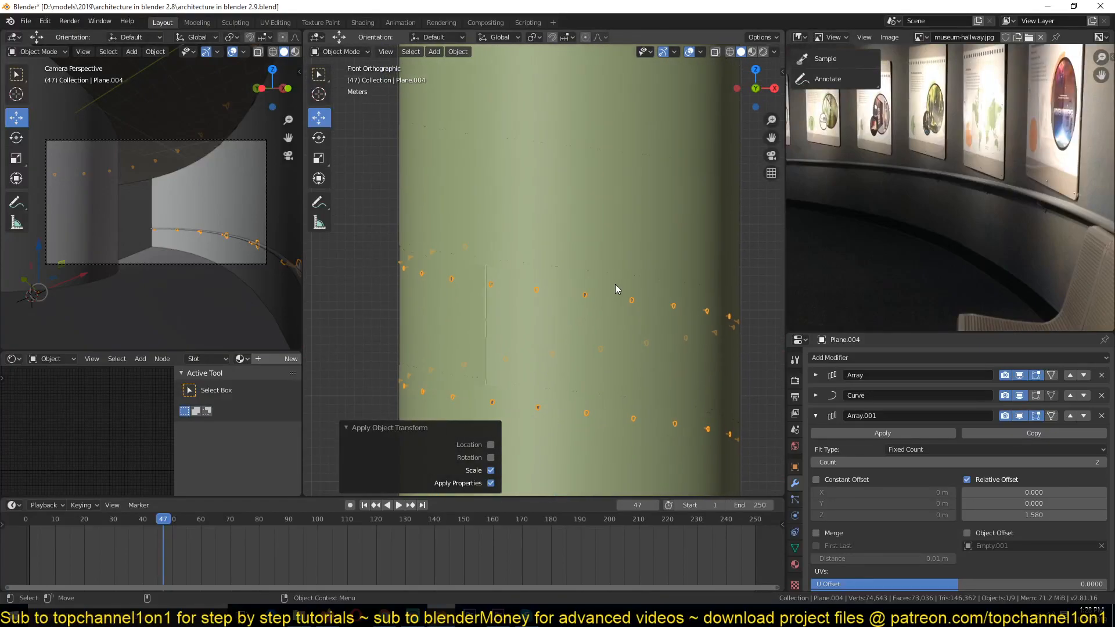
{"action": "key", "text": "z"}
{"action": "middle_click_drag", "start_coordinate": [538, 326], "coordinate": [538, 374], "text": "shift"}
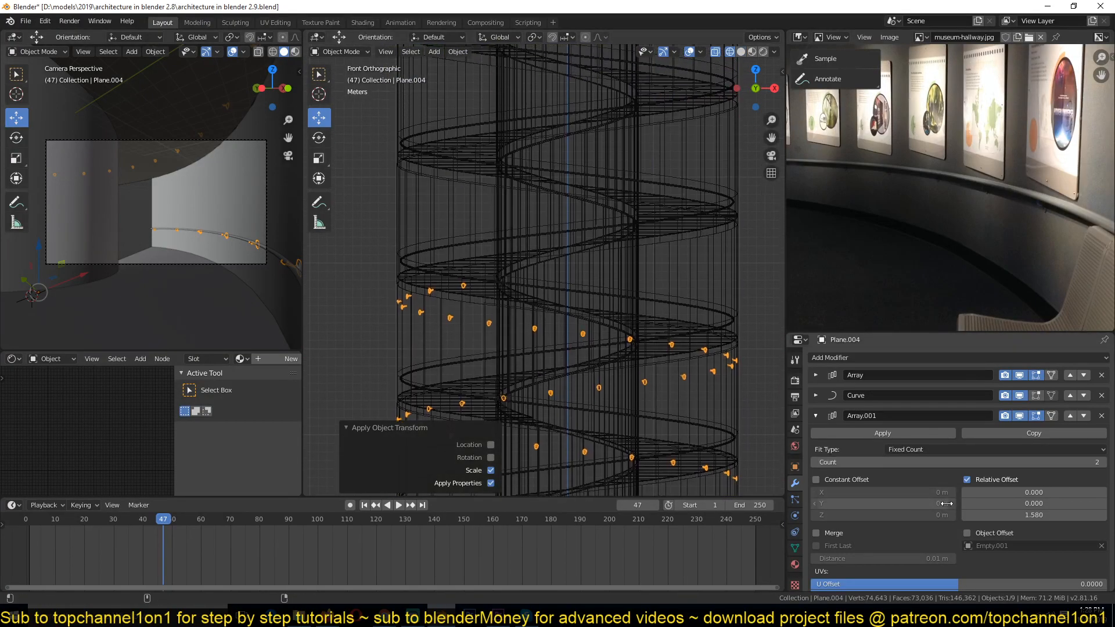
{"action": "left_click_drag", "start_coordinate": [1039, 515], "coordinate": [1041, 515]}
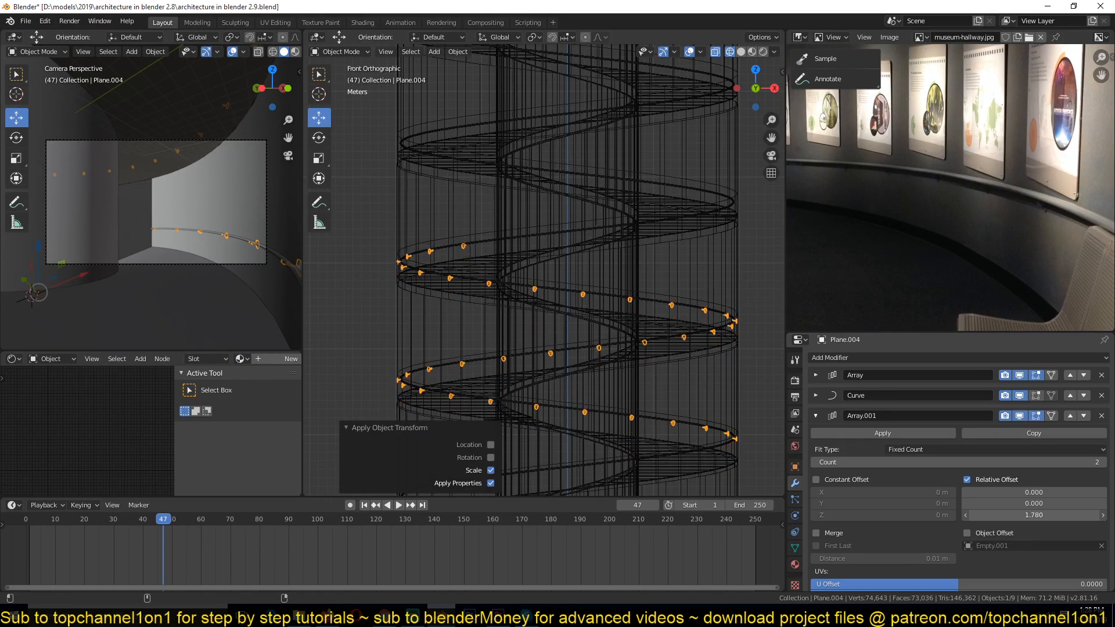
{"action": "scroll", "coordinate": [629, 367], "scroll_direction": "up", "scroll_amount": 1}
Examine how the brackets meet the rail up close in solid shading, leaving the brackets selected
{"action": "key", "text": "z"}
{"action": "left_click", "coordinate": [657, 367]}
{"action": "mouse_move", "coordinate": [656, 347]}
{"action": "middle_mouse_down"}
{"action": "mouse_move", "coordinate": [660, 370]}
{"action": "mouse_move", "coordinate": [618, 287]}
{"action": "mouse_move", "coordinate": [305, 259]}
{"action": "middle_mouse_up"}
{"action": "scroll", "coordinate": [661, 370], "scroll_direction": "up", "scroll_amount": 5}
{"action": "key", "text": "alt+a"}
{"action": "middle_click_drag", "start_coordinate": [677, 257], "coordinate": [356, 202], "text": "shift"}
{"action": "middle_click_drag", "start_coordinate": [427, 204], "coordinate": [529, 221]}
{"action": "middle_click_drag", "start_coordinate": [621, 304], "coordinate": [504, 190], "text": "shift"}
{"action": "left_click", "coordinate": [663, 253]}
{"action": "right_click", "coordinate": [663, 253]}
{"action": "left_click", "coordinate": [663, 253]}
{"action": "left_click", "coordinate": [694, 269]}
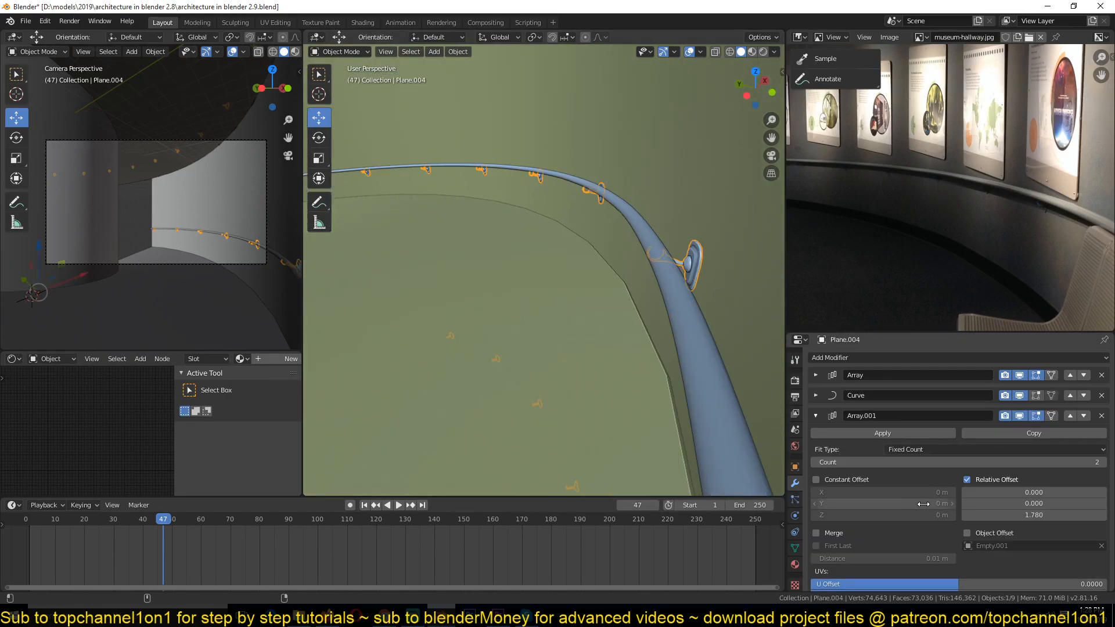
Try a relative Z offset of 1.76 on the brackets' Array.001 and deselect everything
{"action": "left_click_drag", "start_coordinate": [1033, 515], "coordinate": [1024, 515]}
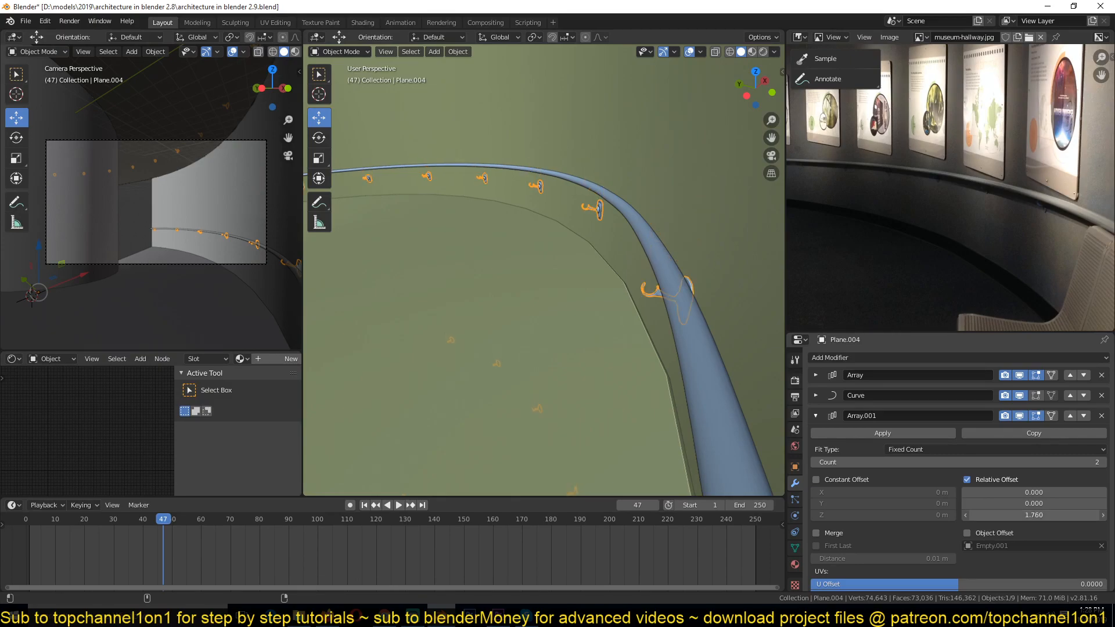
{"action": "left_click", "coordinate": [645, 329]}
{"action": "mouse_move", "coordinate": [645, 327]}
{"action": "middle_mouse_down"}
{"action": "mouse_move", "coordinate": [649, 304]}
{"action": "mouse_move", "coordinate": [636, 319]}
{"action": "middle_mouse_up"}
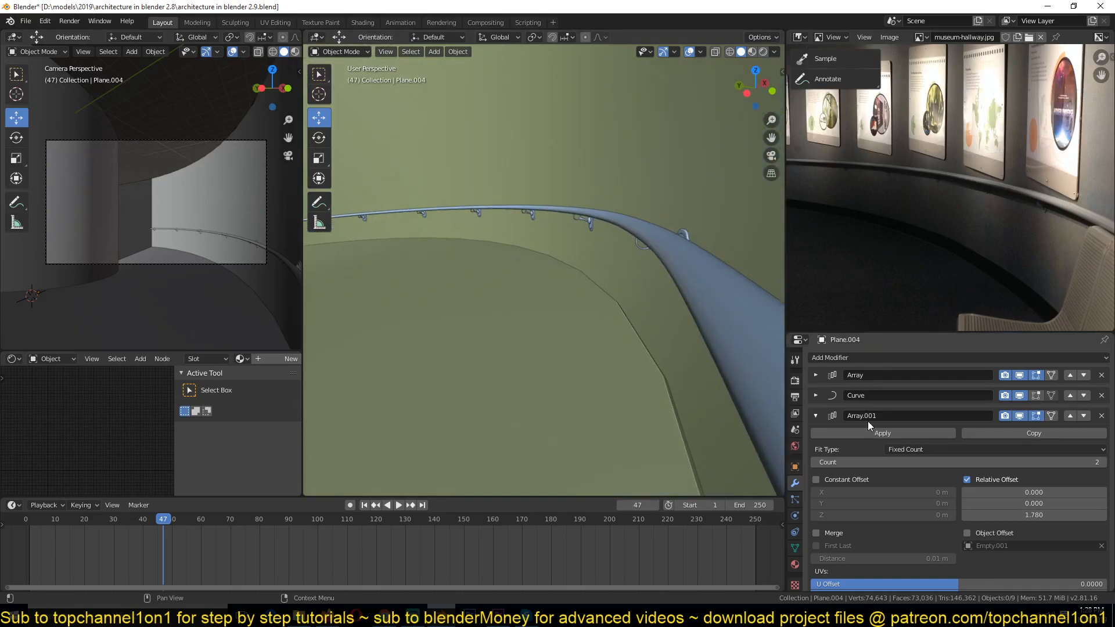
Try scaling the brackets slightly down to fit the rail and clear the selection
{"action": "left_click", "coordinate": [645, 247]}
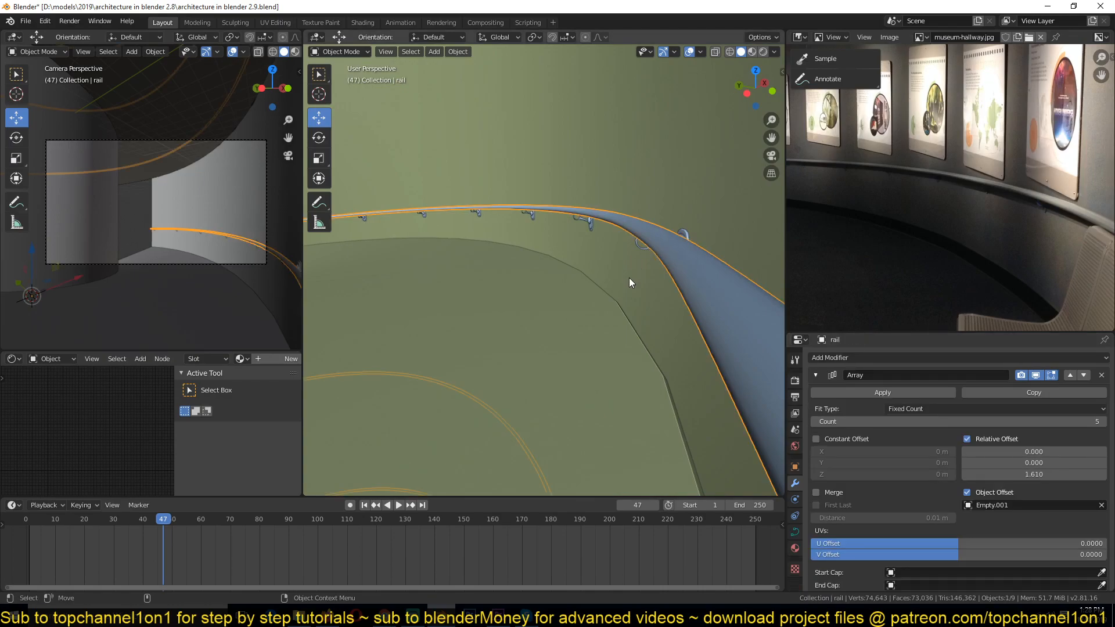
{"action": "left_click", "coordinate": [640, 248]}
{"action": "key", "text": "s"}
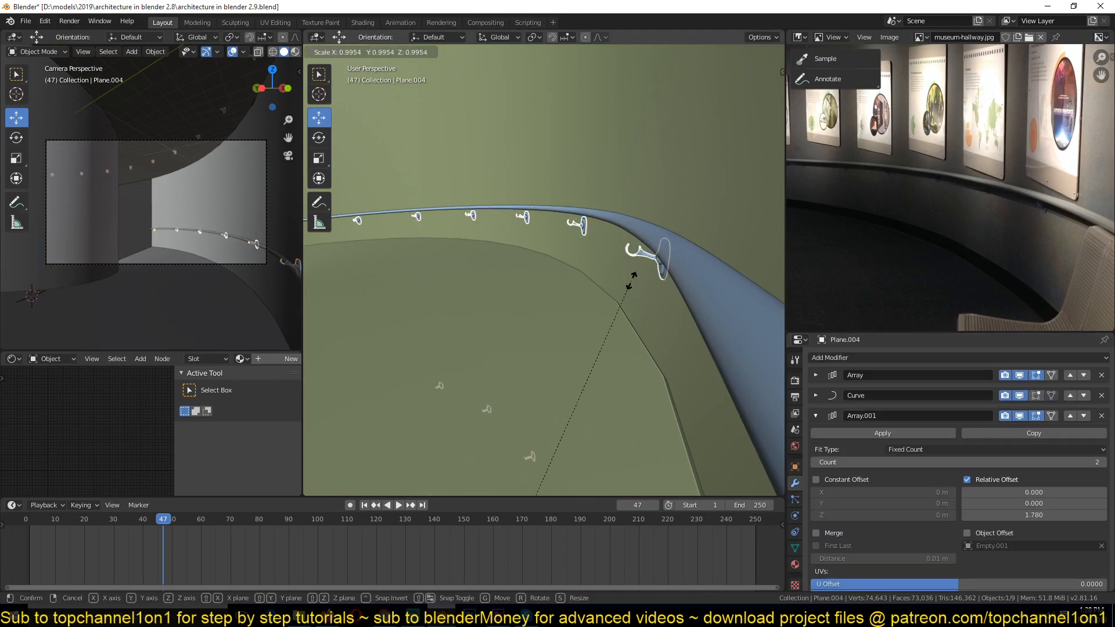
{"action": "left_click", "coordinate": [647, 263]}
{"action": "key", "text": "alt+a"}
Select the rail and inspect it around the spiral, ending in wireframe shading in the top view
{"action": "middle_click_drag", "start_coordinate": [701, 359], "coordinate": [700, 357]}
{"action": "left_click", "coordinate": [695, 273]}
{"action": "key", "text": "Tab"}
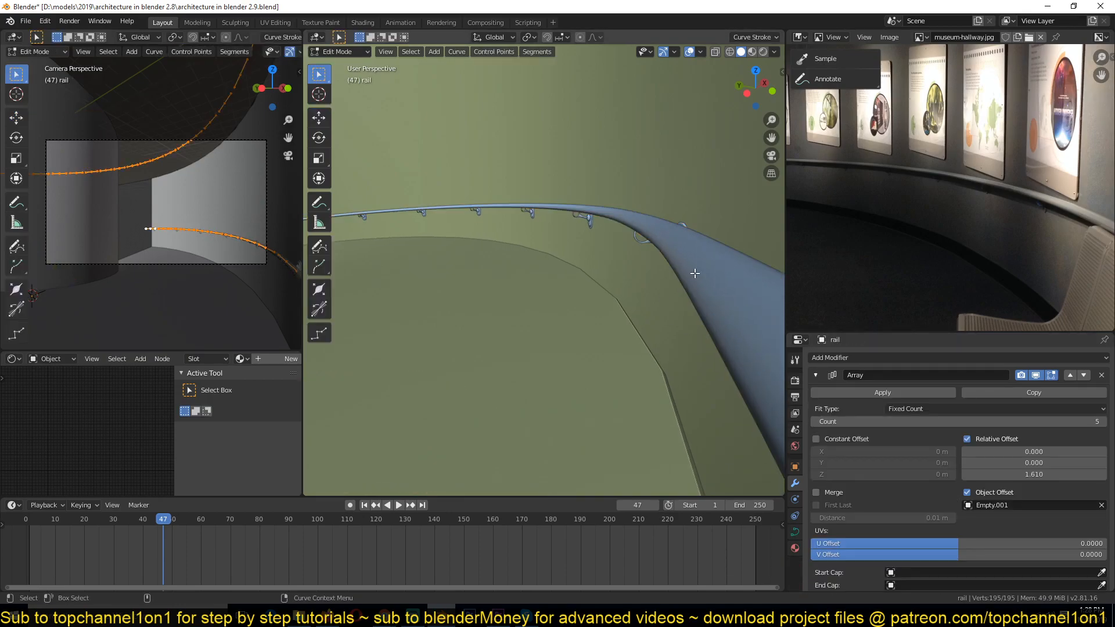
{"action": "key", "text": "Tab"}
{"action": "middle_click_drag", "start_coordinate": [659, 353], "coordinate": [646, 229], "text": "shift"}
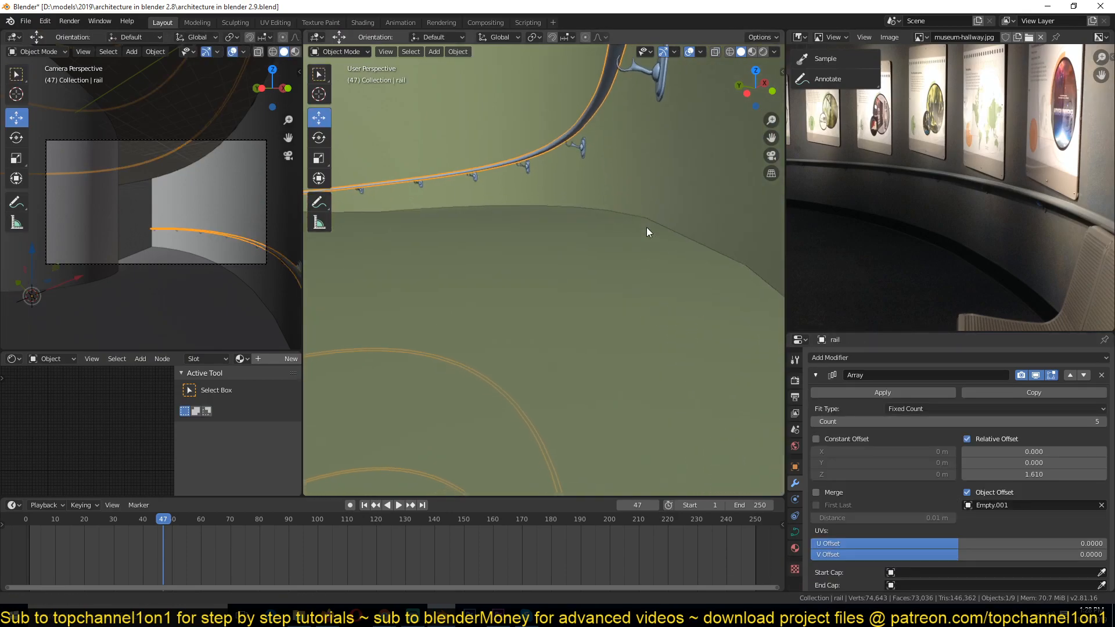
{"action": "scroll", "coordinate": [646, 227], "scroll_direction": "down", "scroll_amount": 4}
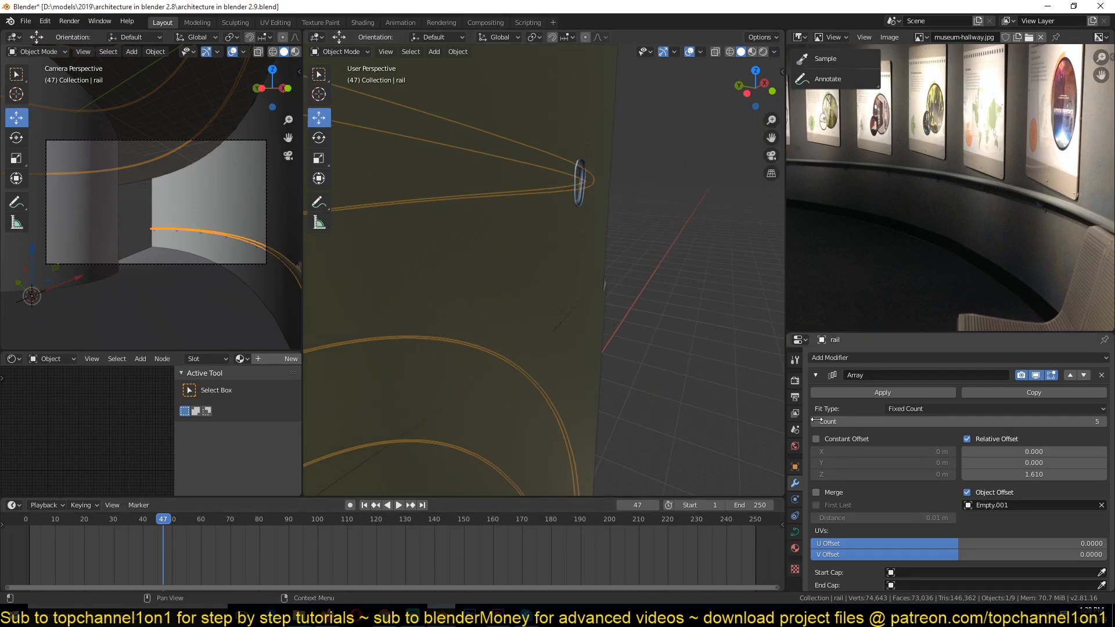
{"action": "scroll", "coordinate": [496, 315], "scroll_direction": "up", "scroll_amount": 4}
{"action": "middle_click_drag", "start_coordinate": [598, 319], "coordinate": [580, 315], "text": "shift"}
{"action": "key", "text": "shift+z"}
{"action": "middle_click_drag", "start_coordinate": [692, 374], "coordinate": [698, 280], "text": "shift"}
{"action": "scroll", "coordinate": [697, 280], "scroll_direction": "down", "scroll_amount": 4}
{"action": "key", "text": "KP_7"}
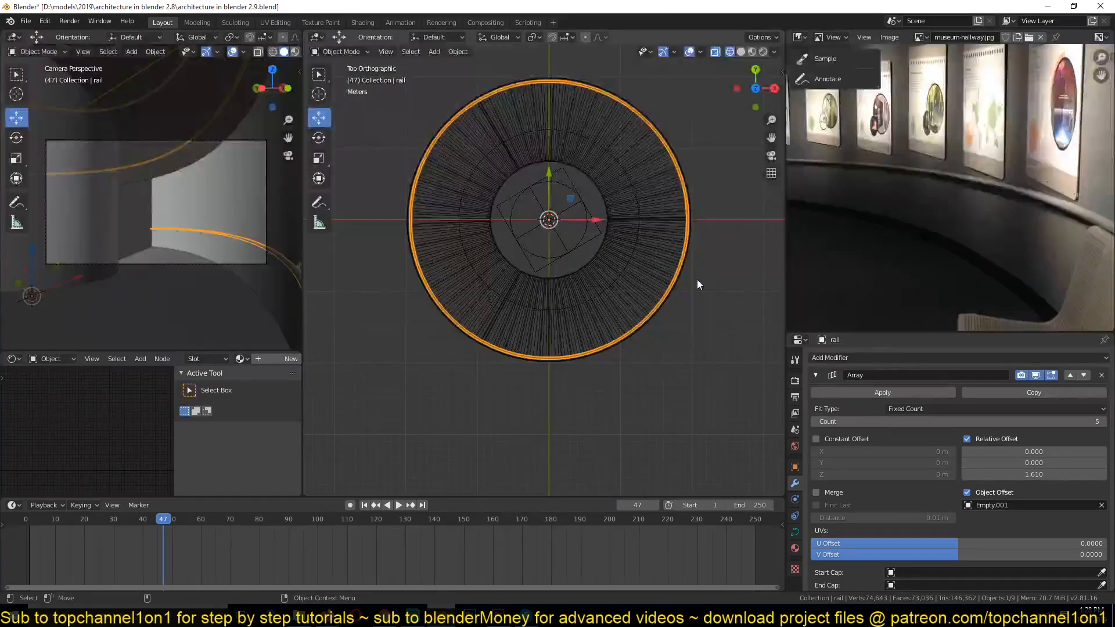
Deselect the handrail, switch to the solid-shaded camera view and save the file
{"action": "mouse_move", "coordinate": [691, 291]}
{"action": "middle_mouse_down"}
{"action": "mouse_move", "coordinate": [668, 254]}
{"action": "mouse_move", "coordinate": [665, 159]}
{"action": "mouse_move", "coordinate": [650, 231]}
{"action": "mouse_move", "coordinate": [631, 248]}
{"action": "middle_mouse_up"}
{"action": "scroll", "coordinate": [631, 249], "scroll_direction": "up", "scroll_amount": 2}
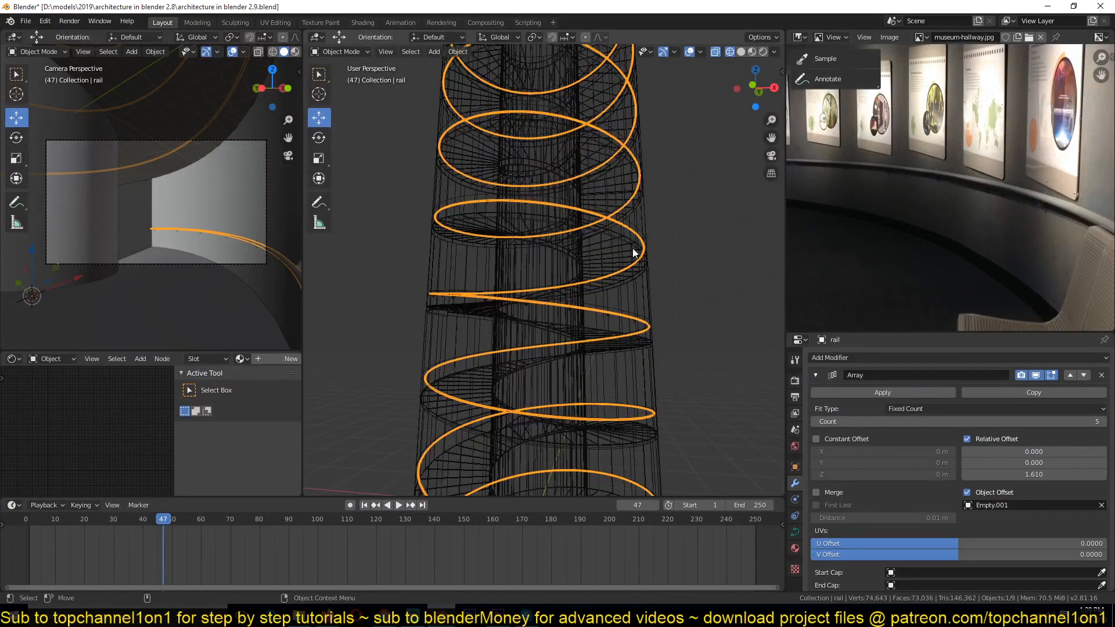
{"action": "key", "text": "z"}
{"action": "left_click", "coordinate": [723, 270]}
{"action": "left_click", "coordinate": [724, 270]}
{"action": "key", "text": "KP_0"}
{"action": "scroll", "coordinate": [724, 270], "scroll_direction": "up", "scroll_amount": 7}
{"action": "scroll", "coordinate": [696, 275], "scroll_direction": "down", "scroll_amount": 6}
{"action": "middle_click_drag", "start_coordinate": [610, 295], "coordinate": [652, 249], "text": "shift"}
{"action": "scroll", "coordinate": [667, 268], "scroll_direction": "up", "scroll_amount": 2}
{"action": "key", "text": "ctrl+s"}
{"action": "scroll", "coordinate": [884, 200], "scroll_direction": "down", "scroll_amount": 3}
{"action": "middle_click_drag", "start_coordinate": [891, 200], "coordinate": [1017, 194]}
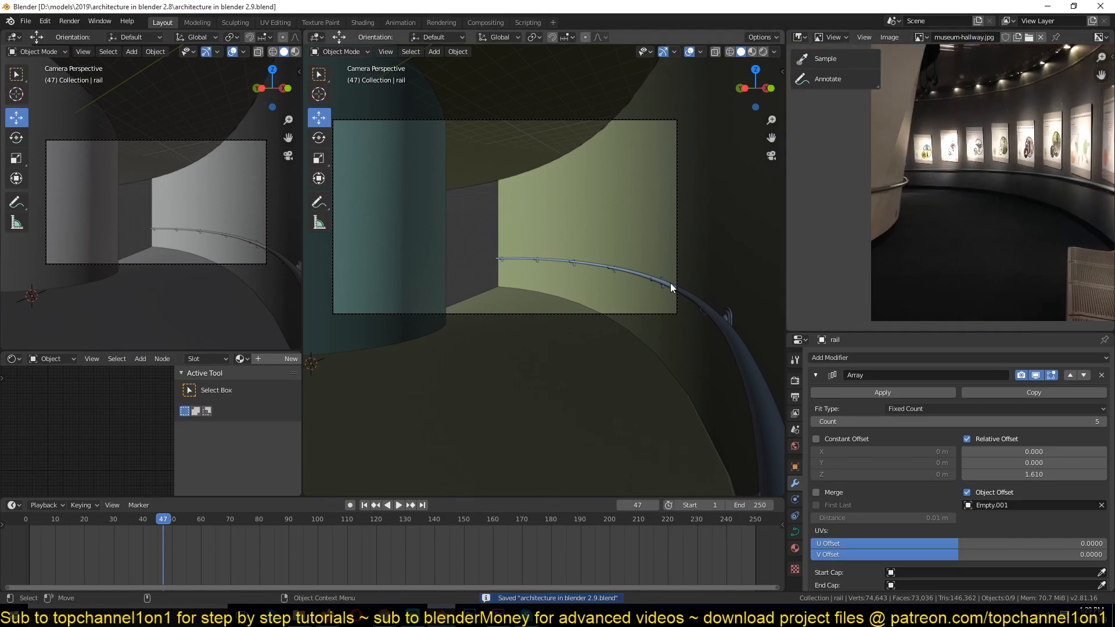
Duplicate the outer handrail in place and show it in the wireframe top view
{"action": "left_click", "coordinate": [670, 283]}
{"action": "key", "text": "shift+d"}
{"action": "right_click", "coordinate": [670, 283]}
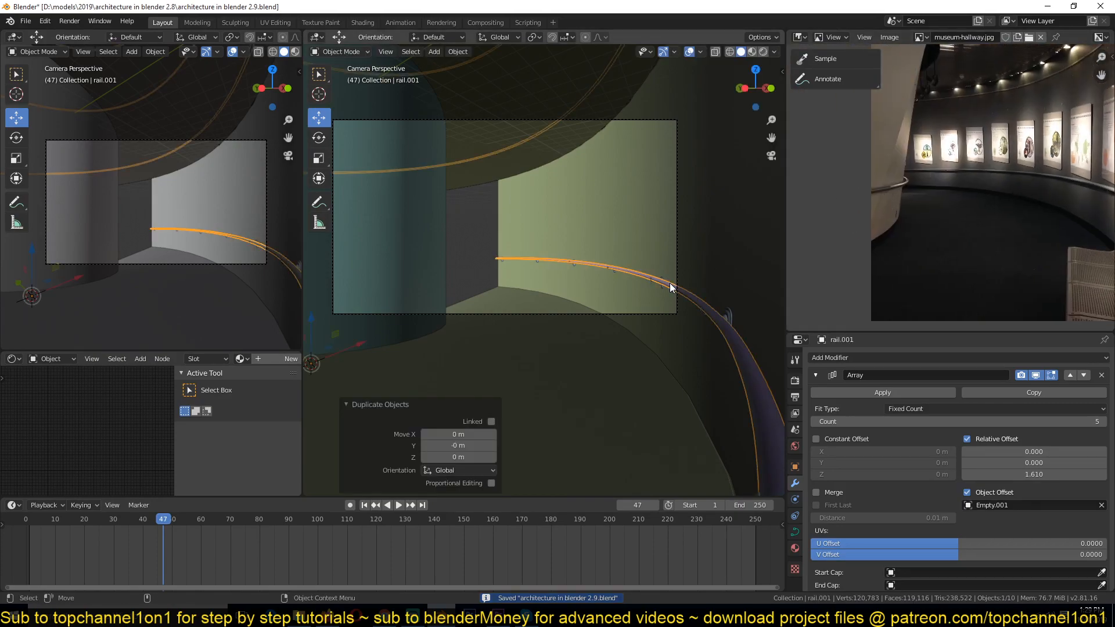
{"action": "key", "text": "KP_7"}
{"action": "key", "text": "shift+z"}
{"action": "key", "text": "s"}
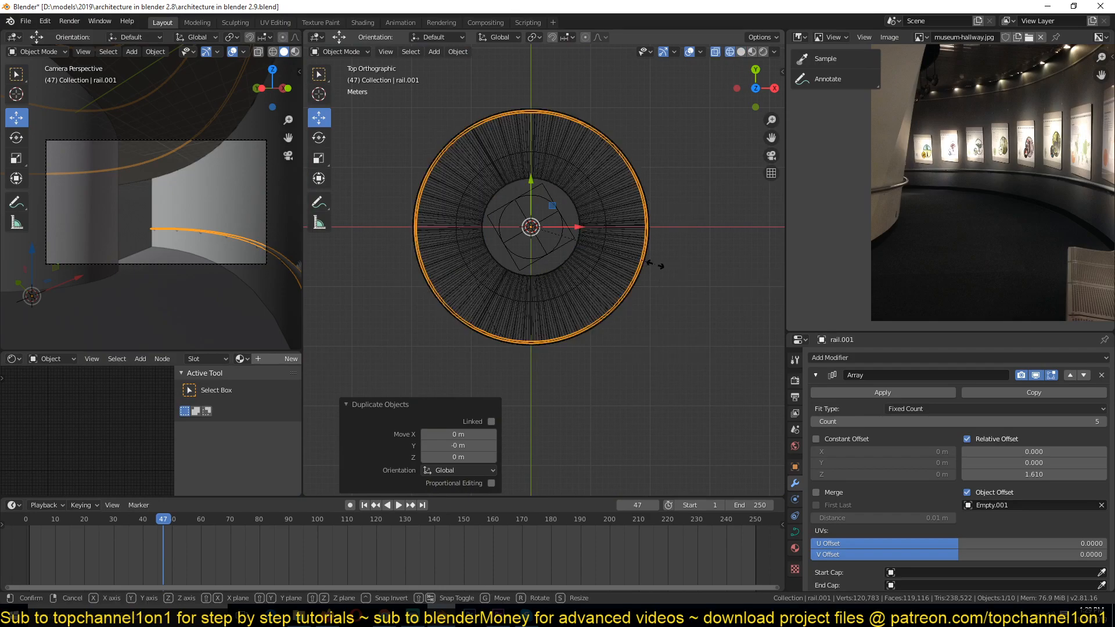
{"action": "key", "text": "shift+z"}
{"action": "right_click", "coordinate": [617, 254]}
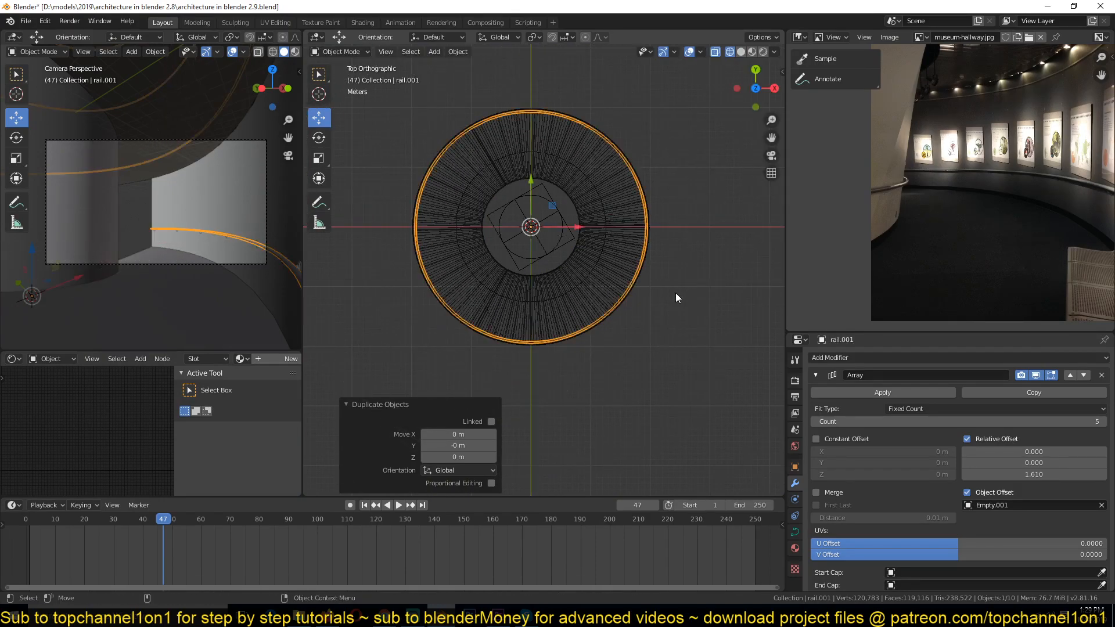
Turn off the Object Offset in the duplicated rail's Array modifier
{"action": "scroll", "coordinate": [880, 420], "scroll_direction": "down", "scroll_amount": 1}
{"action": "left_click", "coordinate": [815, 364]}
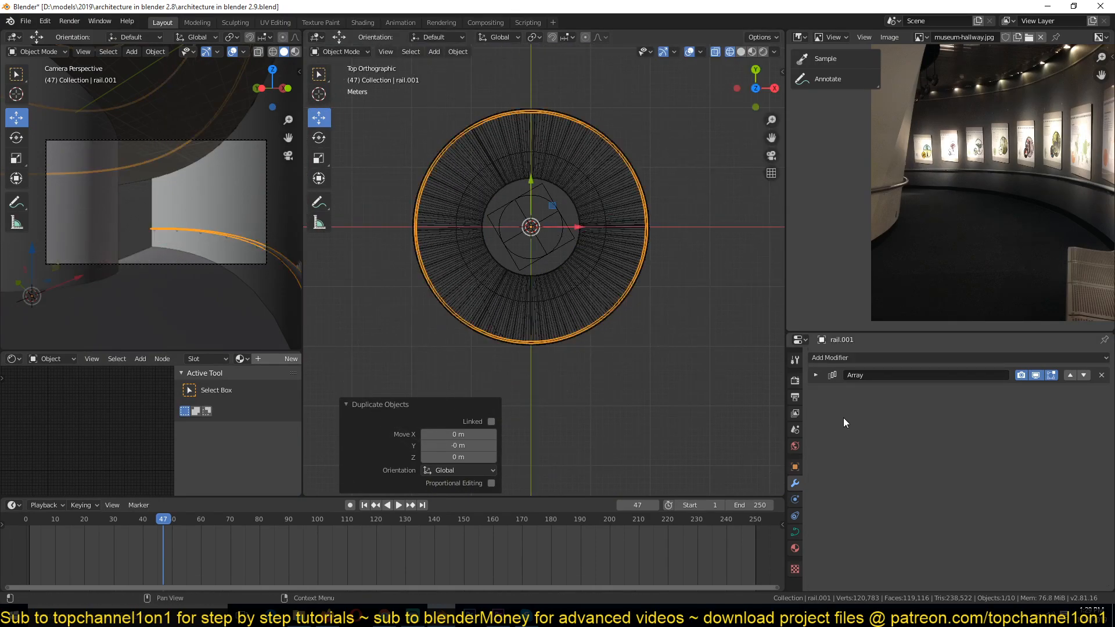
{"action": "left_click", "coordinate": [815, 375]}
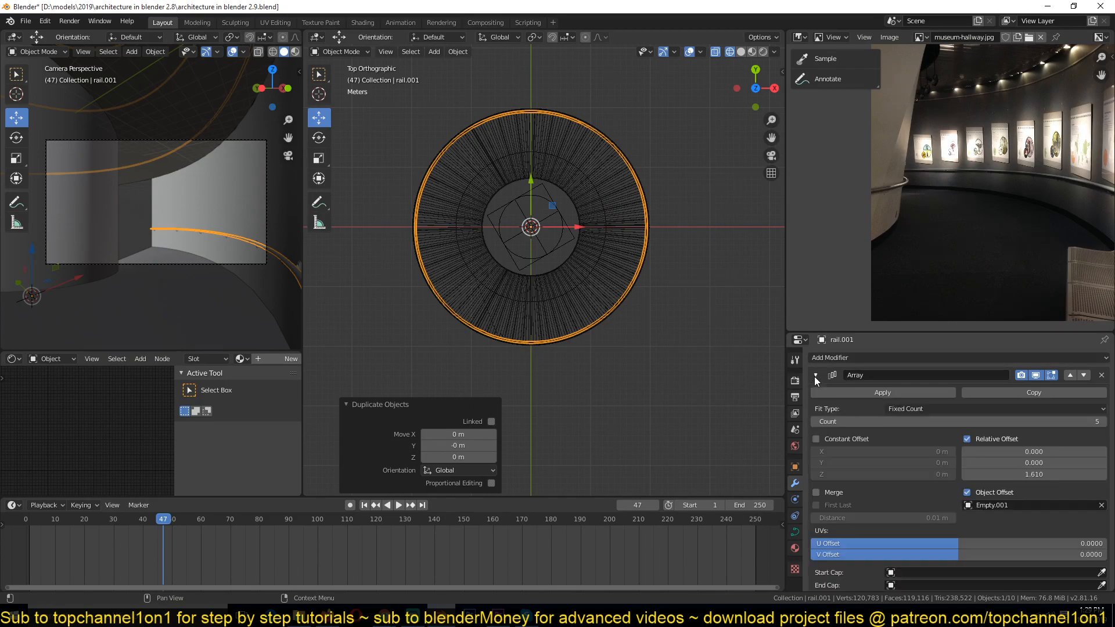
{"action": "left_click", "coordinate": [977, 495]}
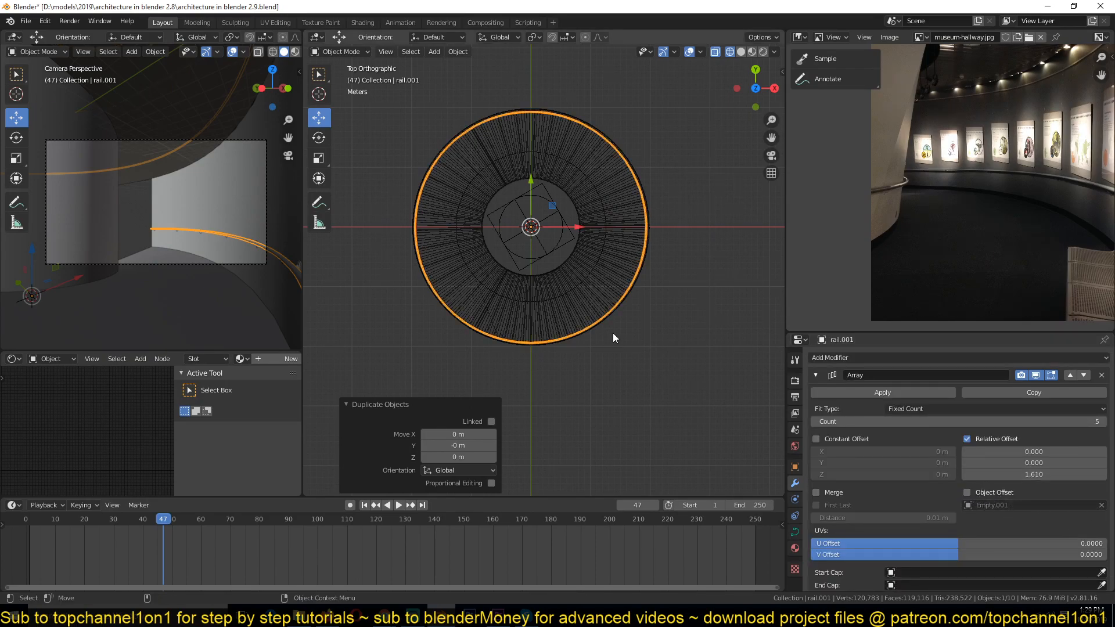
Scale the duplicated rail to 0.437 in X and Y only, fitting it around the inner column
{"action": "scroll", "coordinate": [675, 350], "scroll_direction": "up", "scroll_amount": 2}
{"action": "key", "text": "shift+d"}
{"action": "key", "text": "s"}
{"action": "key", "text": "shift+z"}
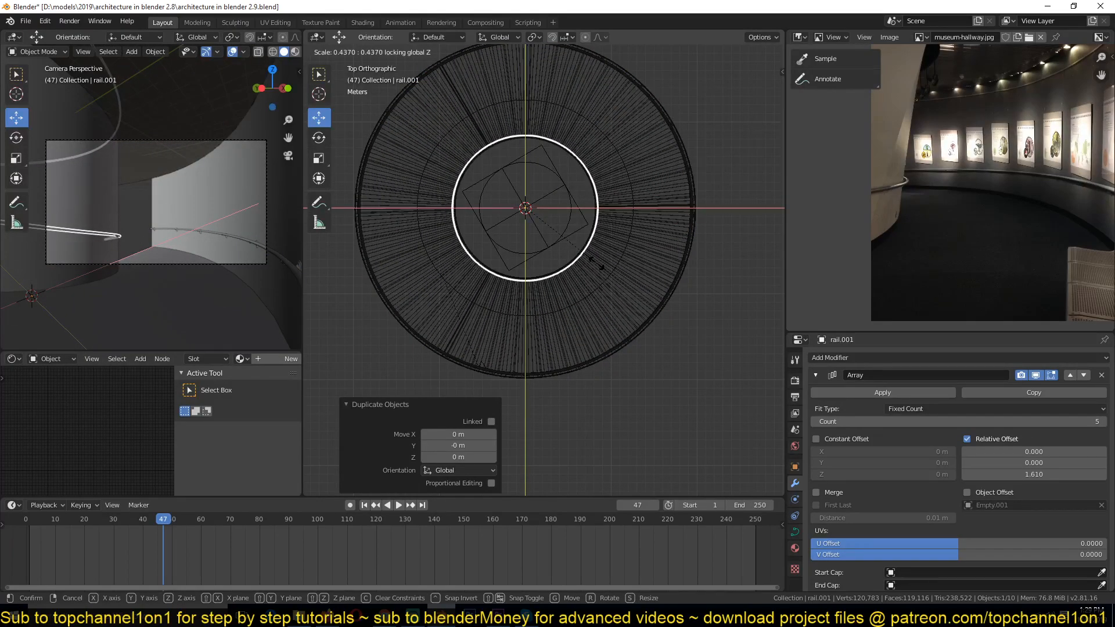
{"action": "left_click", "coordinate": [596, 263]}
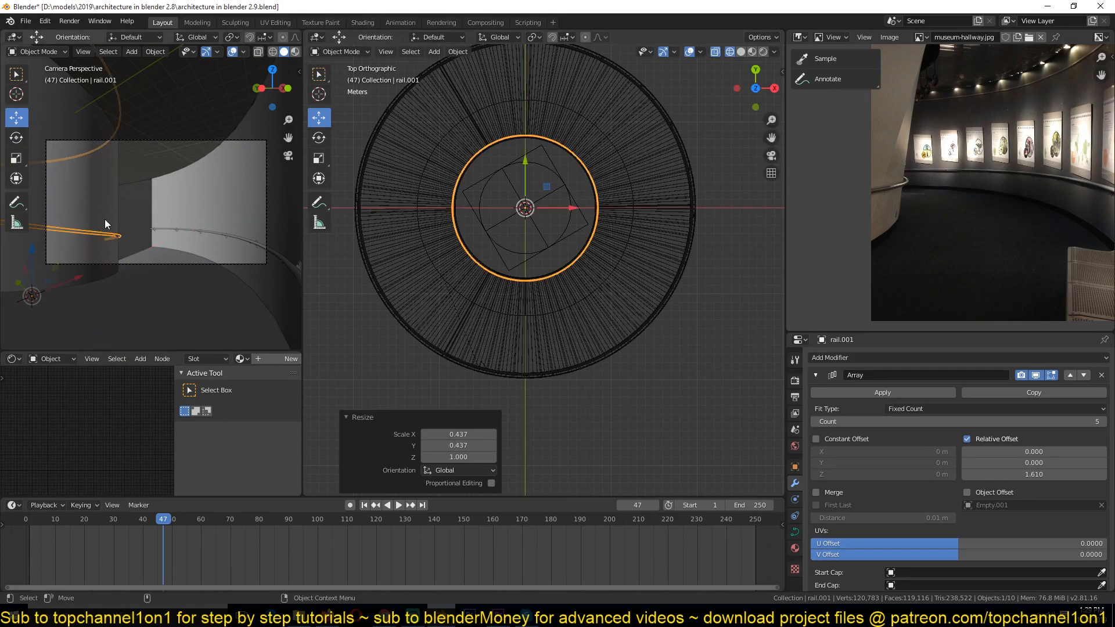
Examine the inner rail's spiral against the ramp and column in solid shading and the front wireframe view
{"action": "mouse_move", "coordinate": [575, 261]}
{"action": "middle_mouse_down"}
{"action": "mouse_move", "coordinate": [587, 264]}
{"action": "mouse_move", "coordinate": [619, 198]}
{"action": "mouse_move", "coordinate": [621, 265]}
{"action": "mouse_move", "coordinate": [678, 214]}
{"action": "middle_mouse_up"}
{"action": "key", "text": "z"}
{"action": "left_click", "coordinate": [655, 263]}
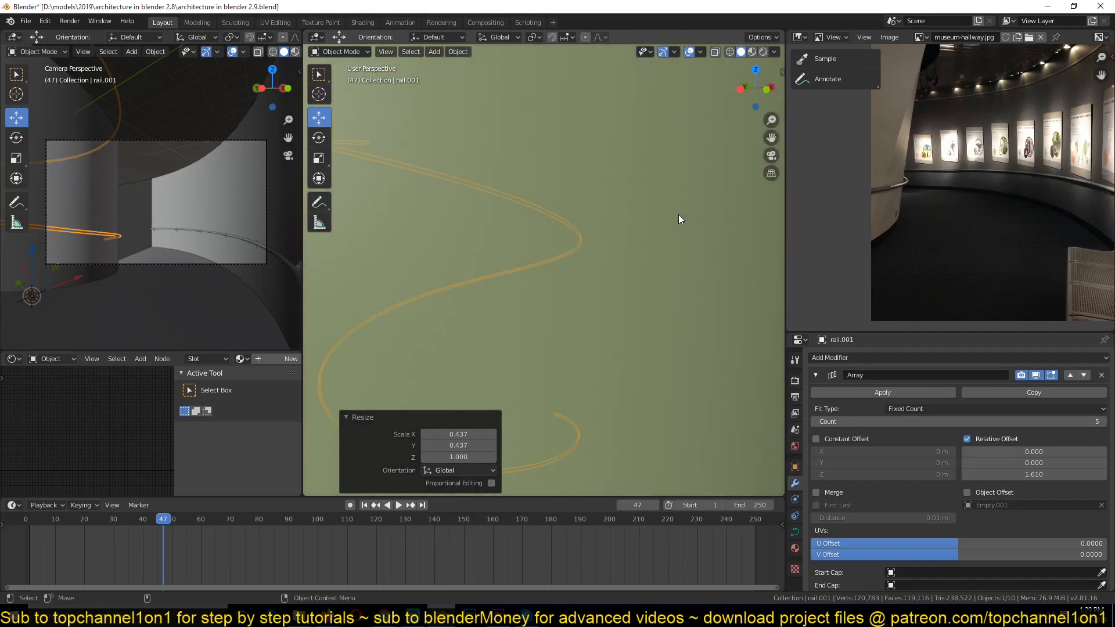
{"action": "scroll", "coordinate": [678, 214], "scroll_direction": "up", "scroll_amount": 3}
{"action": "key", "text": "KP_1"}
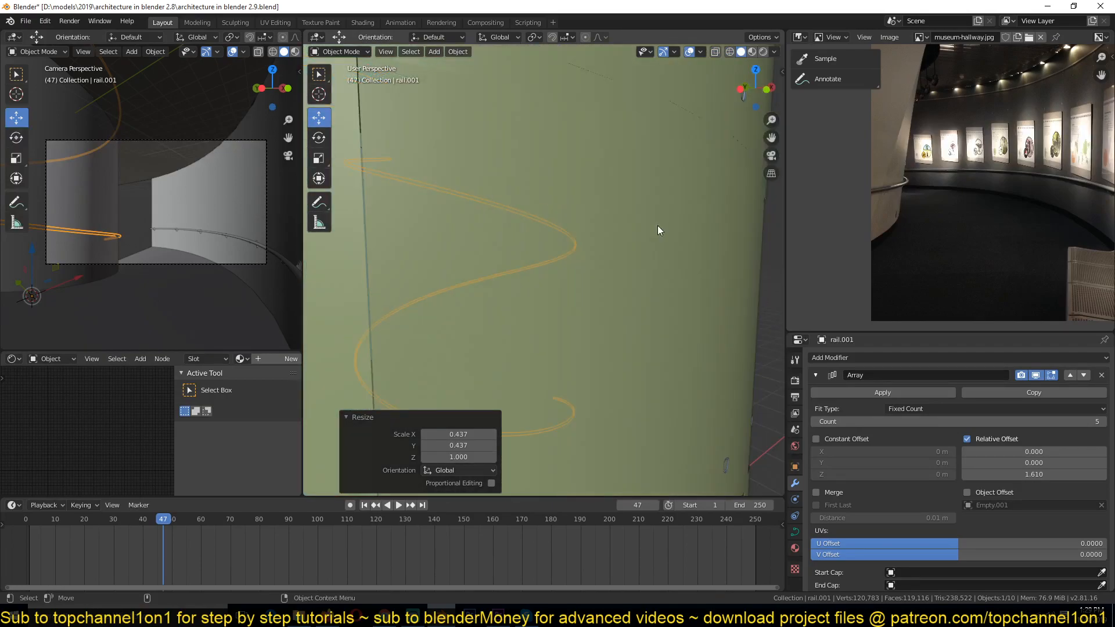
{"action": "key", "text": "z"}
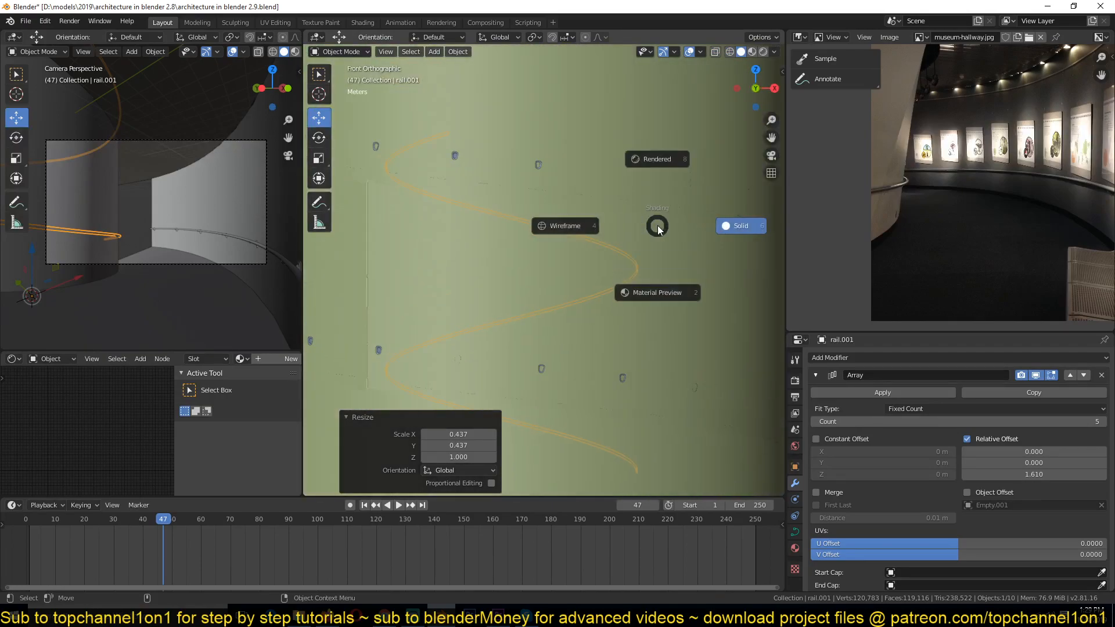
{"action": "left_click", "coordinate": [528, 230]}
{"action": "mouse_move", "coordinate": [586, 222]}
{"action": "middle_mouse_down", "text": "shift"}
{"action": "mouse_move", "coordinate": [601, 98]}
{"action": "mouse_move", "coordinate": [616, 114]}
{"action": "mouse_move", "coordinate": [617, 69]}
{"action": "middle_mouse_up", "text": "shift"}
{"action": "scroll", "coordinate": [602, 214], "scroll_direction": "up", "scroll_amount": 1}
{"action": "middle_click_drag", "start_coordinate": [613, 264], "coordinate": [613, 235], "text": "shift"}
{"action": "scroll", "coordinate": [613, 238], "scroll_direction": "up", "scroll_amount": 2}
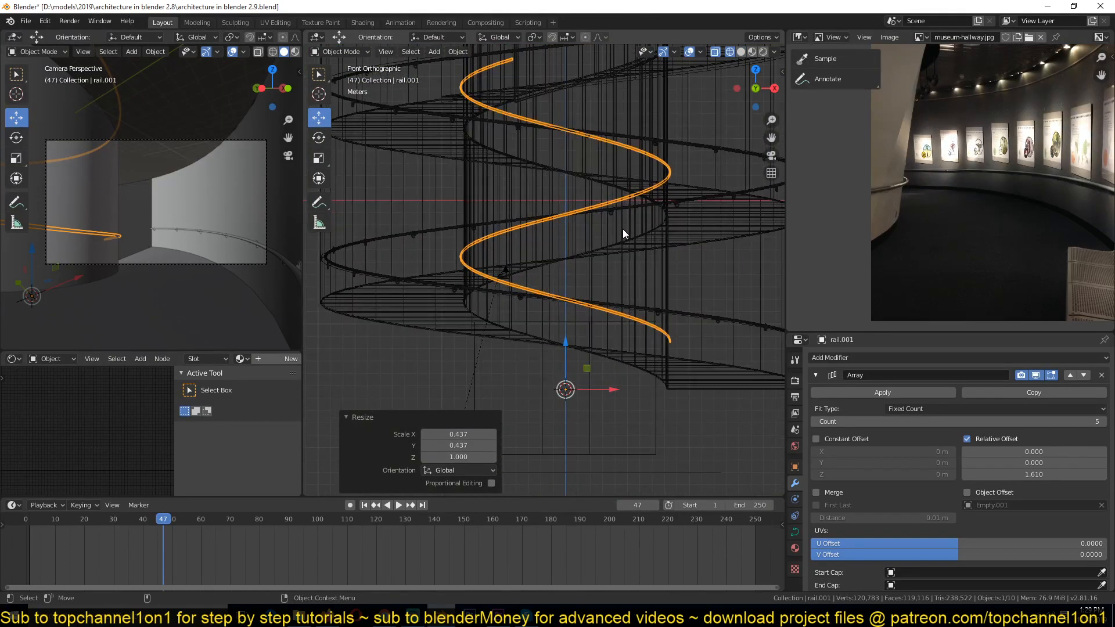
{"action": "key", "text": "s"}
{"action": "key", "text": "z"}
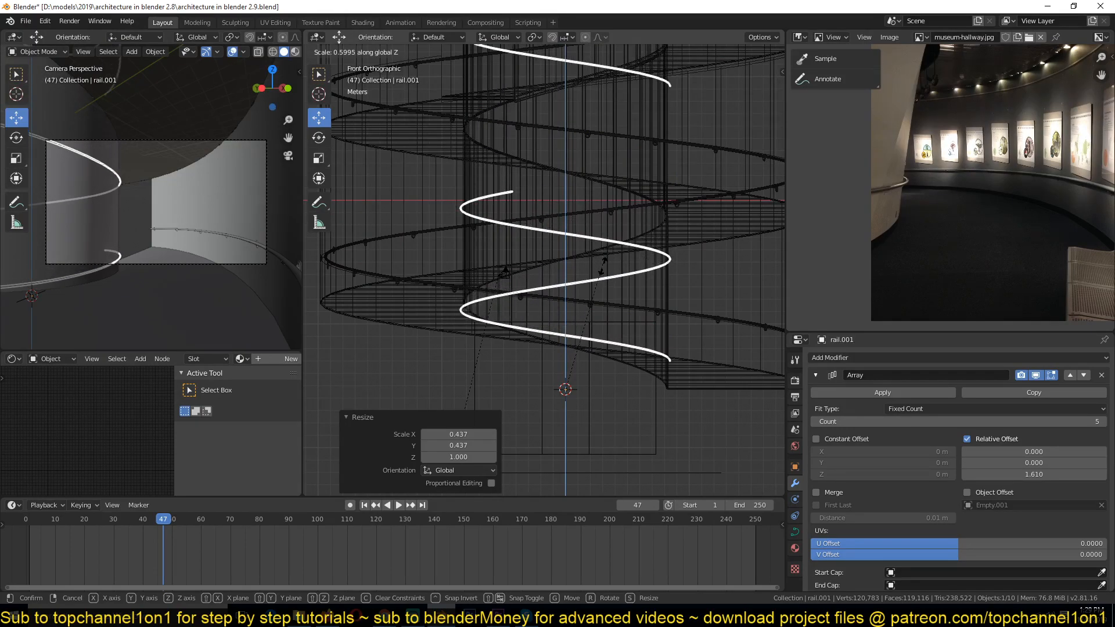
{"action": "right_click", "coordinate": [603, 284]}
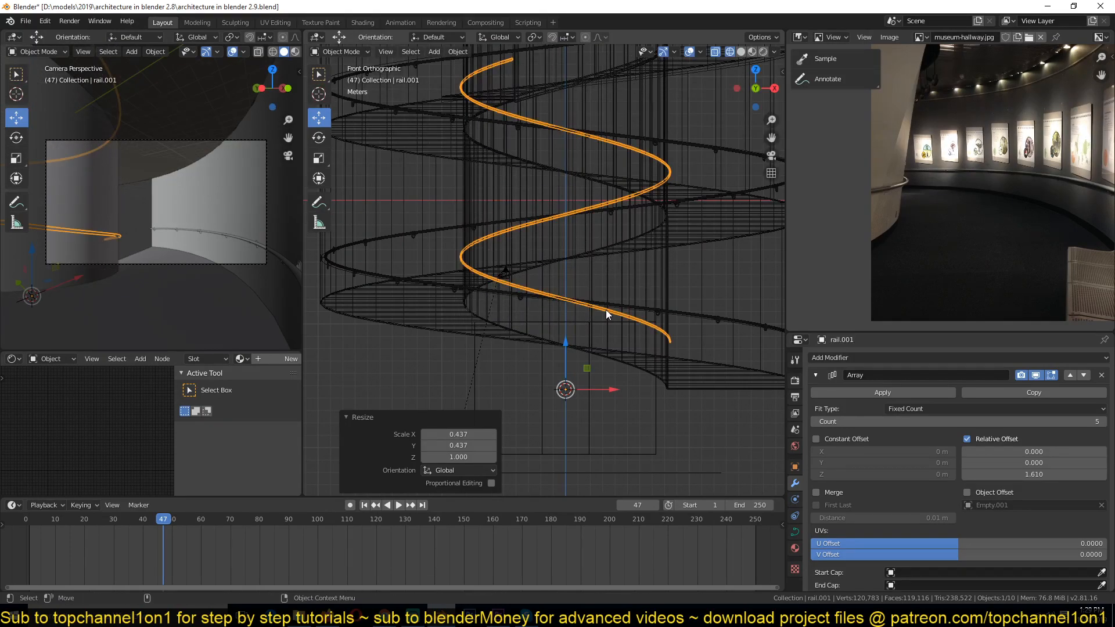
Move to frame 143 and compare the inner rail with the ramp in solid and wireframe shading
{"action": "key", "text": "z"}
{"action": "left_click", "coordinate": [684, 313]}
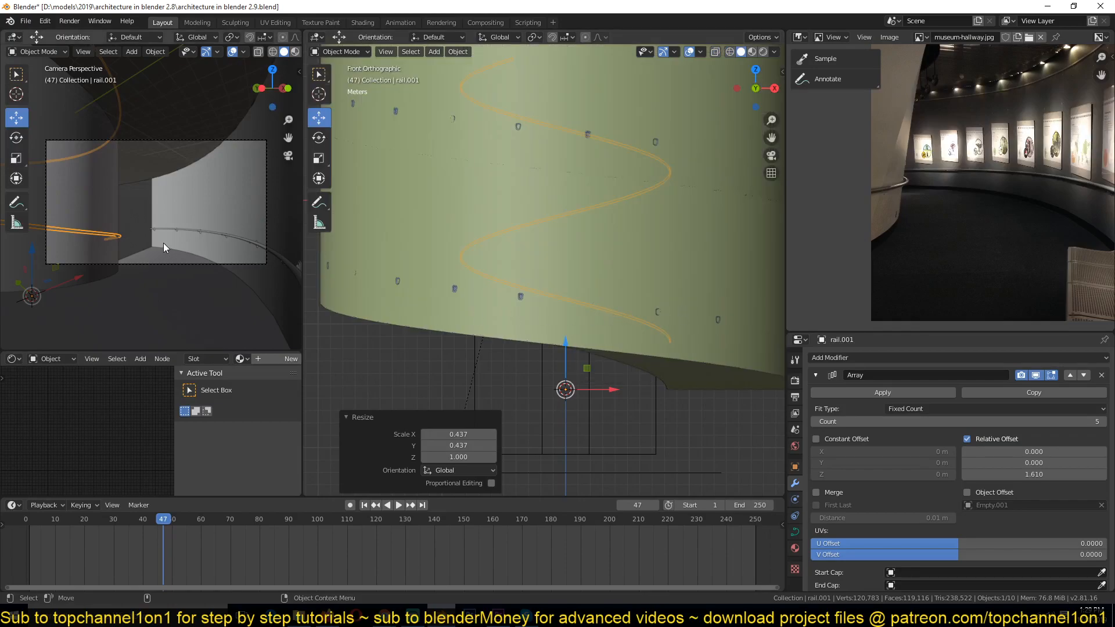
{"action": "left_click_drag", "start_coordinate": [155, 541], "coordinate": [443, 520]}
{"action": "scroll", "coordinate": [524, 352], "scroll_direction": "up", "scroll_amount": 3}
{"action": "scroll", "coordinate": [601, 352], "scroll_direction": "down", "scroll_amount": 3}
{"action": "key", "text": "shift+z"}
{"action": "scroll", "coordinate": [545, 309], "scroll_direction": "down", "scroll_amount": 3}
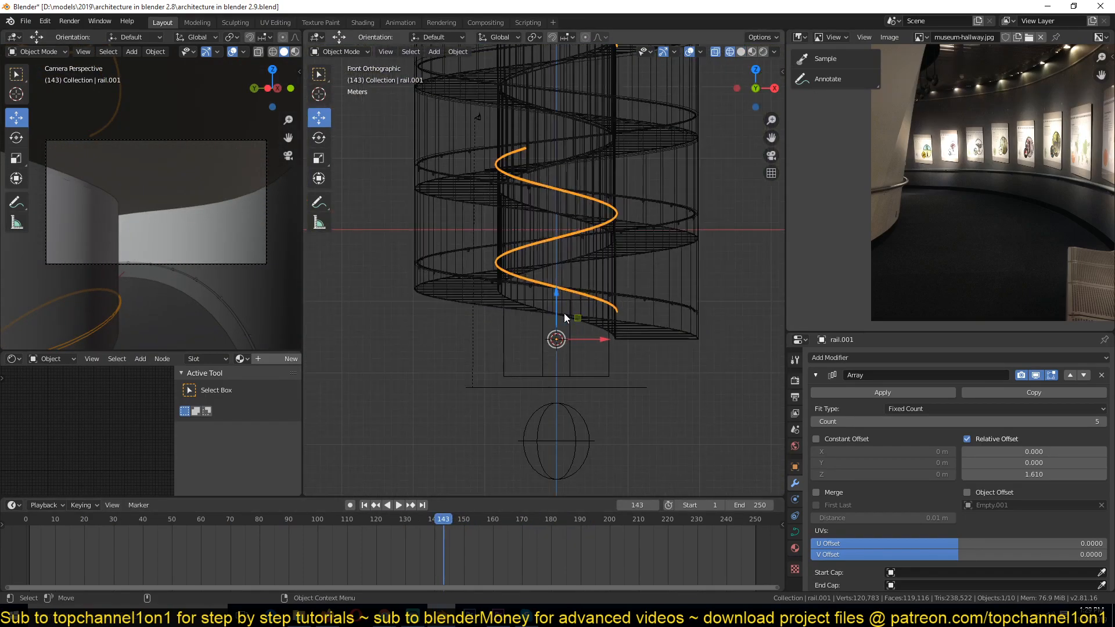
Turn the inner rail's array Object Offset back on and apply the rail's scale
{"action": "left_click", "coordinate": [820, 375]}
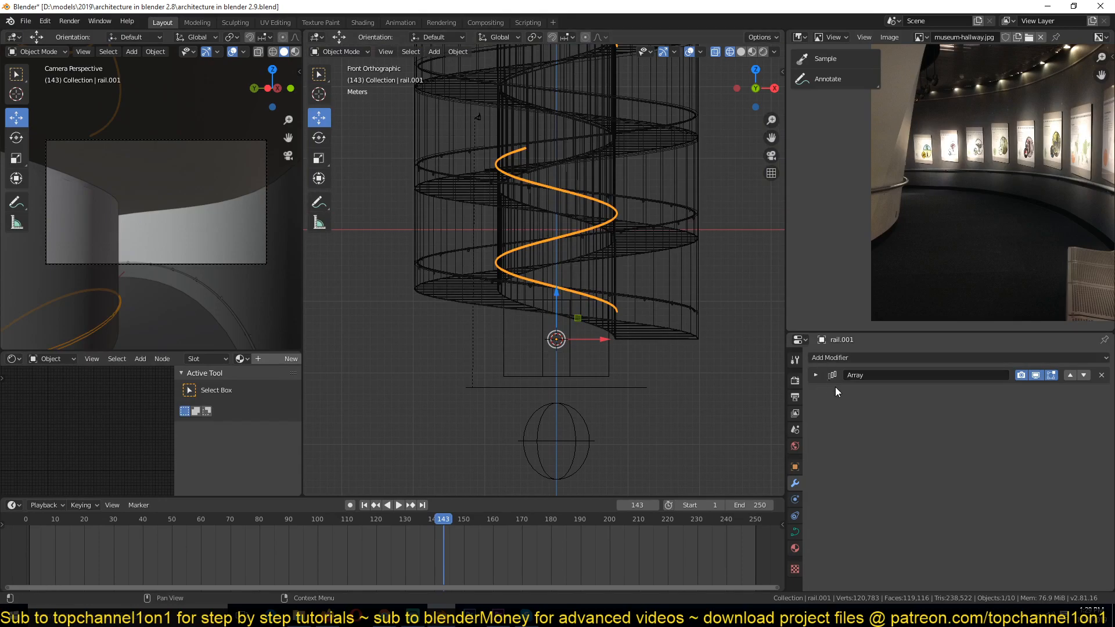
{"action": "left_click", "coordinate": [816, 375]}
{"action": "left_click", "coordinate": [967, 493]}
{"action": "mouse_move", "coordinate": [562, 190]}
{"action": "middle_mouse_down"}
{"action": "mouse_move", "coordinate": [653, 266]}
{"action": "mouse_move", "coordinate": [619, 267]}
{"action": "mouse_move", "coordinate": [651, 291]}
{"action": "mouse_move", "coordinate": [550, 203]}
{"action": "mouse_move", "coordinate": [552, 298]}
{"action": "mouse_move", "coordinate": [620, 267]}
{"action": "mouse_move", "coordinate": [560, 316]}
{"action": "mouse_move", "coordinate": [549, 214]}
{"action": "mouse_move", "coordinate": [551, 266]}
{"action": "mouse_move", "coordinate": [569, 243]}
{"action": "mouse_move", "coordinate": [576, 190]}
{"action": "middle_mouse_up"}
{"action": "key", "text": "ctrl+a"}
{"action": "left_click", "coordinate": [641, 270]}
Check the inner rail's copies up the column, clear the selection and save the file
{"action": "scroll", "coordinate": [576, 191], "scroll_direction": "up", "scroll_amount": 7}
{"action": "key", "text": "shift+z"}
{"action": "middle_click_drag", "start_coordinate": [635, 317], "coordinate": [636, 225], "text": "shift"}
{"action": "scroll", "coordinate": [637, 224], "scroll_direction": "down", "scroll_amount": 7}
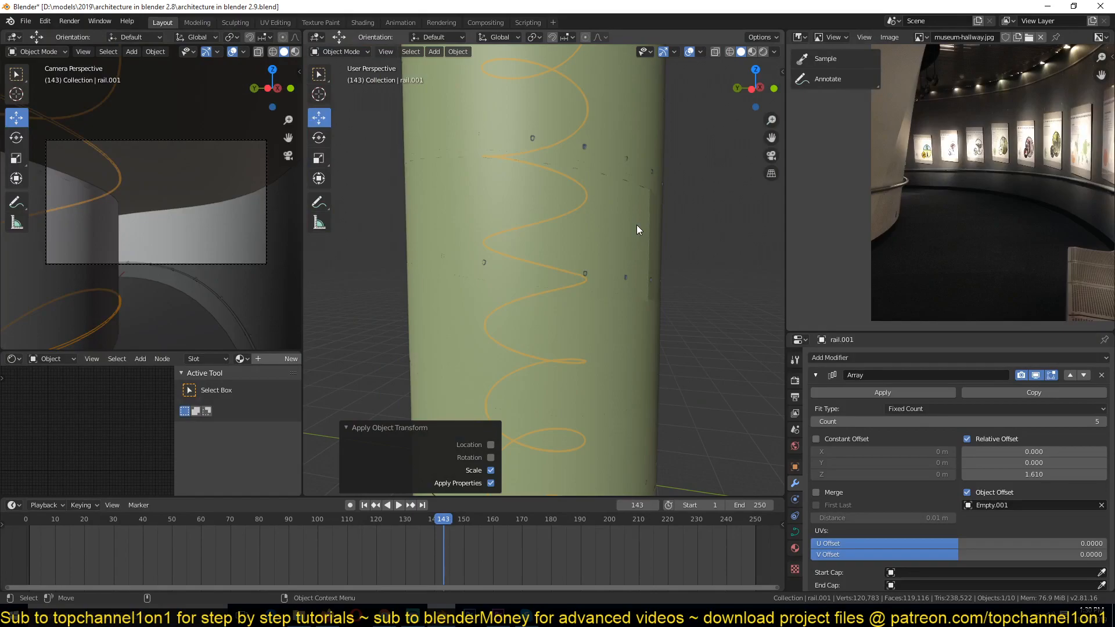
{"action": "key", "text": "alt+a"}
{"action": "key", "text": "shift+z"}
{"action": "key", "text": "ctrl+s"}
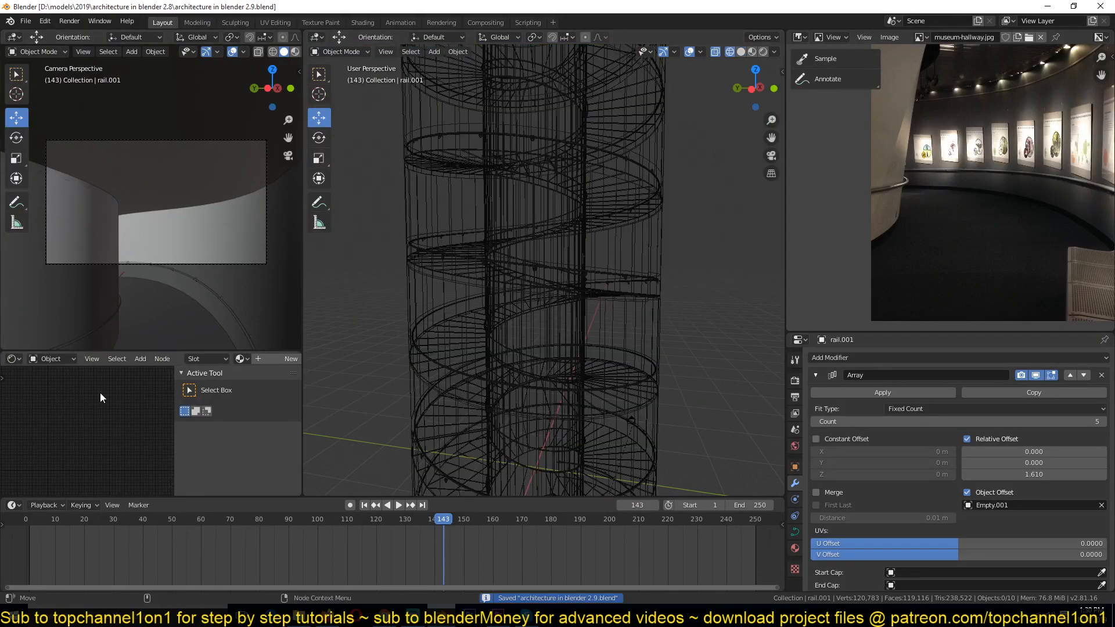
Set the current frame to 60 and return the main viewport to solid shading
{"action": "left_click", "coordinate": [331, 533]}
{"action": "key", "text": "space"}
{"action": "left_click_drag", "start_coordinate": [331, 533], "coordinate": [200, 521]}
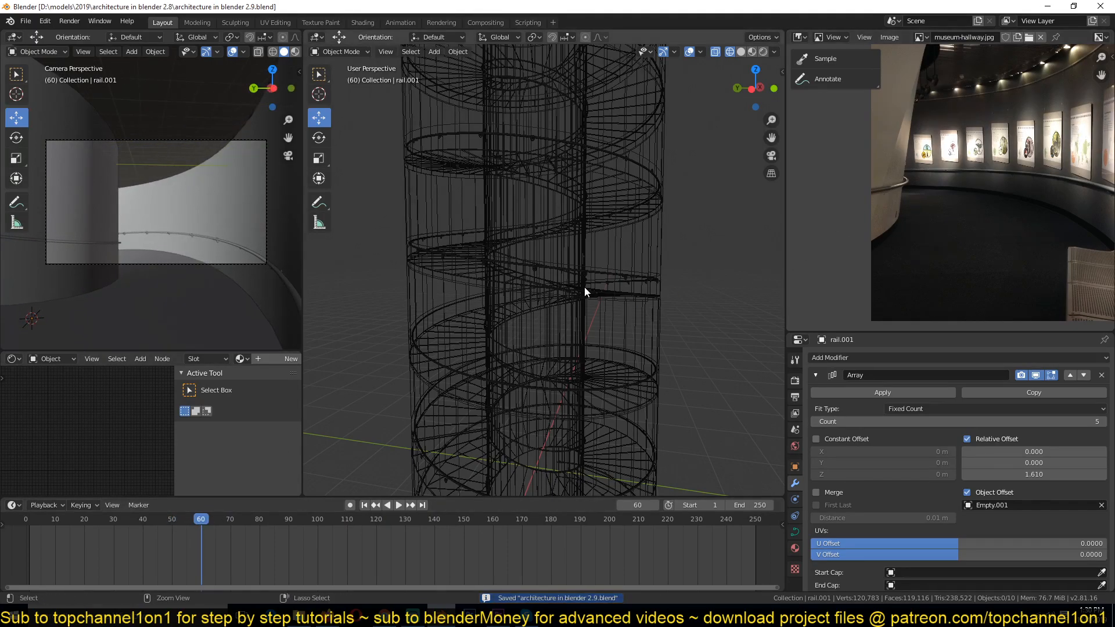
{"action": "key", "text": "shift+z"}
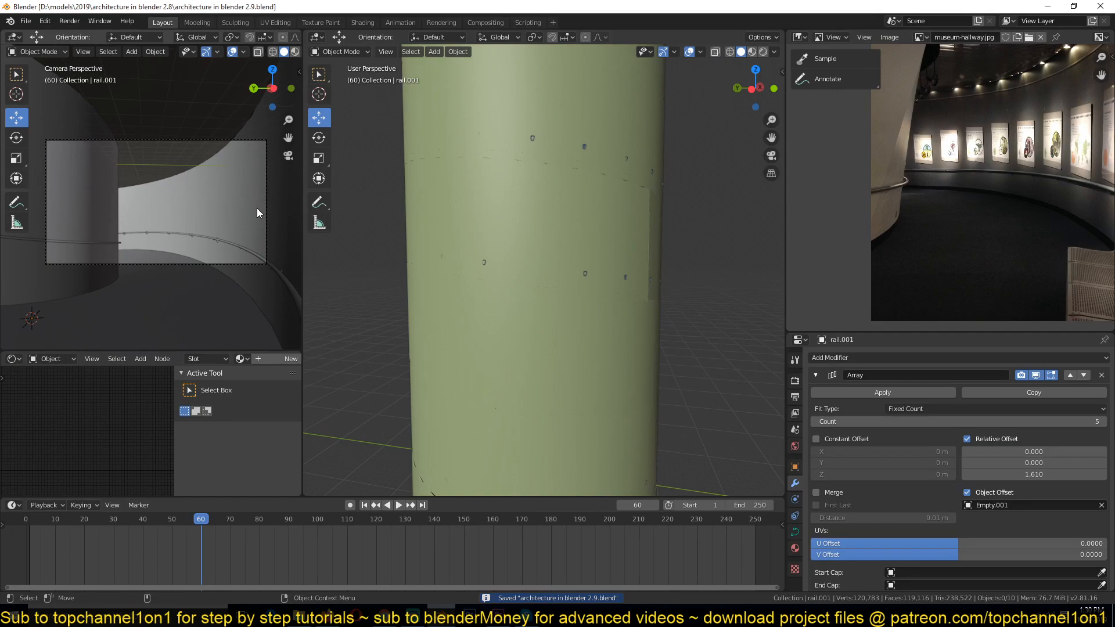
Switch the camera viewport to rendered shading and the main viewport to wireframe, and save the file
{"action": "scroll", "coordinate": [257, 207], "scroll_direction": "down", "scroll_amount": 1}
{"action": "scroll", "coordinate": [292, 51], "scroll_direction": "down", "scroll_amount": 2}
{"action": "left_click", "coordinate": [281, 52]}
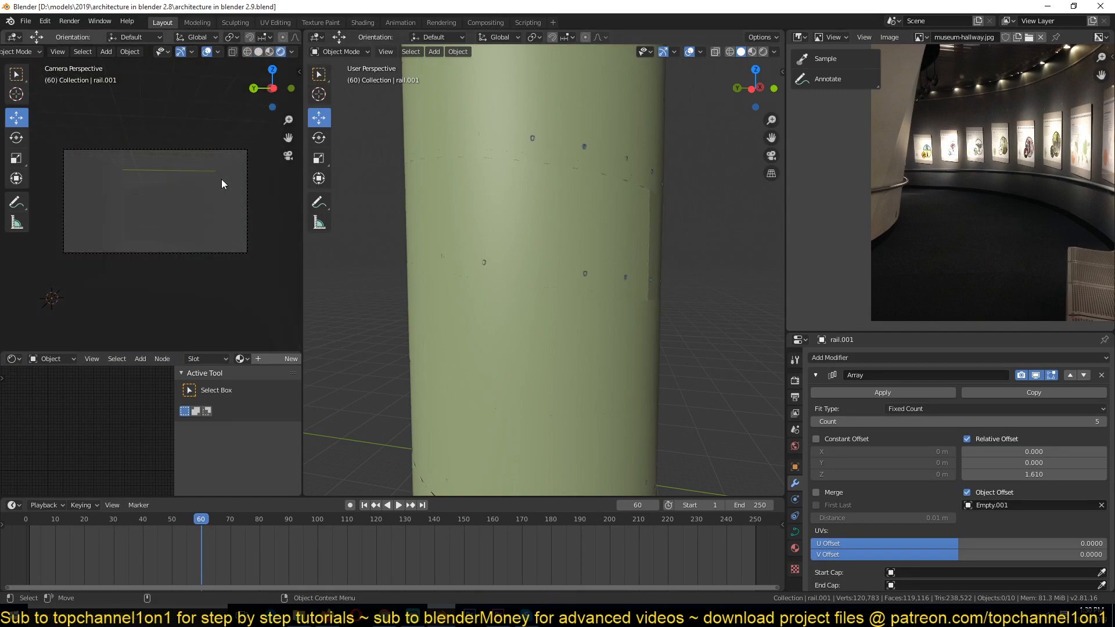
{"action": "middle_click_drag", "start_coordinate": [531, 265], "coordinate": [577, 317]}
{"action": "key", "text": "z"}
{"action": "left_click", "coordinate": [446, 297]}
{"action": "key", "text": "ctrl+s"}
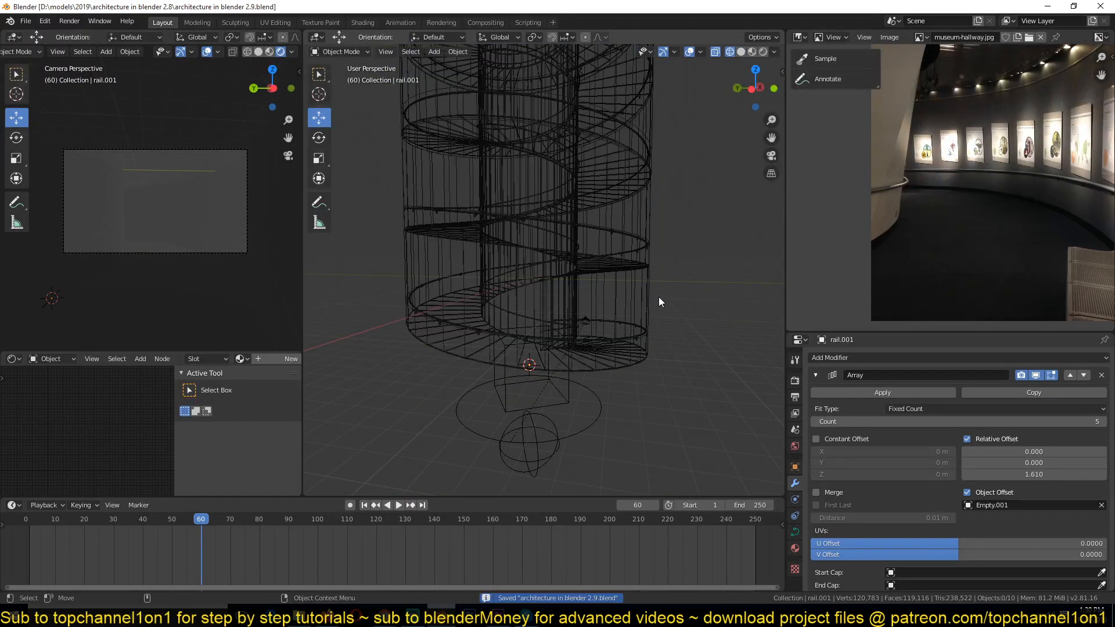
Study the wall panels in the reference photo and add a plane at the 3D cursor placed beside the tower in top view
{"action": "key", "text": "KP_7"}
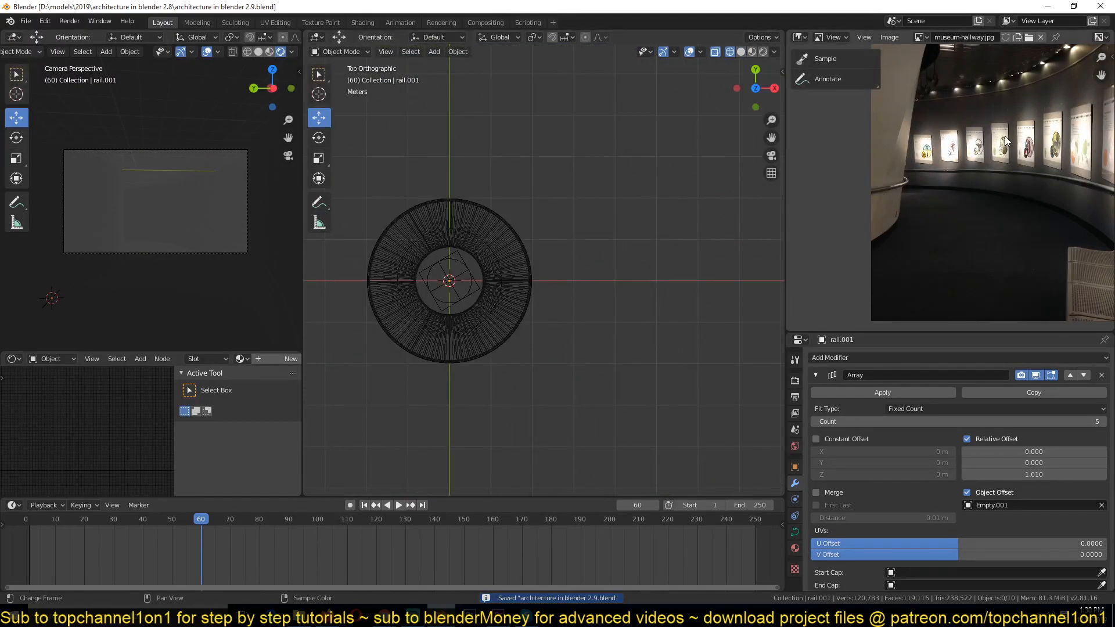
{"action": "scroll", "coordinate": [1043, 155], "scroll_direction": "up", "scroll_amount": 3}
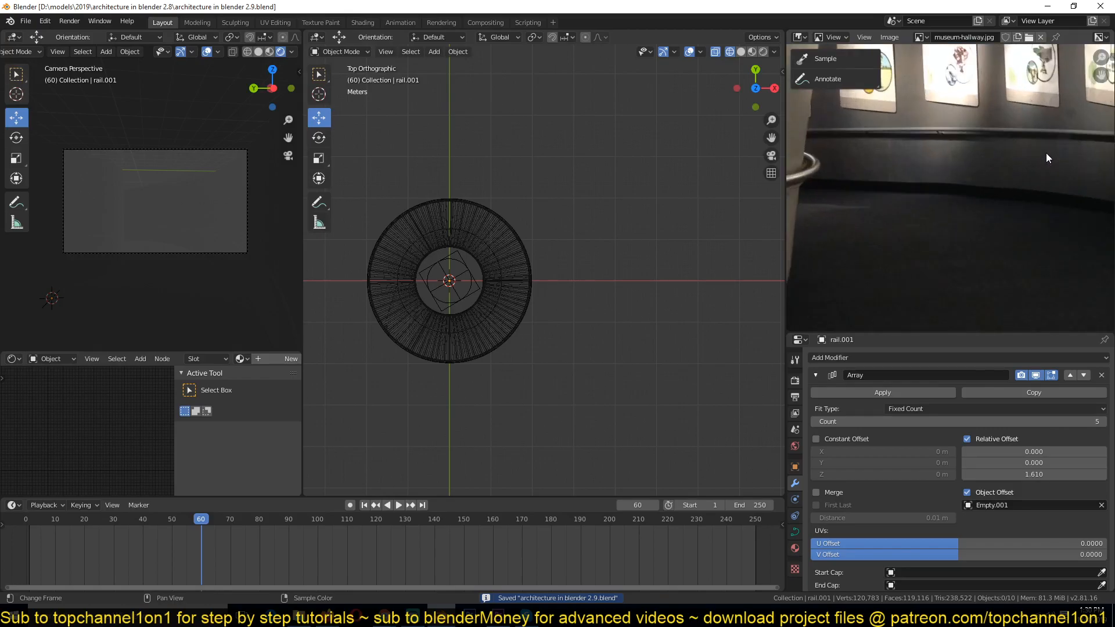
{"action": "middle_click_drag", "start_coordinate": [1001, 212], "coordinate": [931, 230]}
{"action": "scroll", "coordinate": [950, 215], "scroll_direction": "up", "scroll_amount": 2}
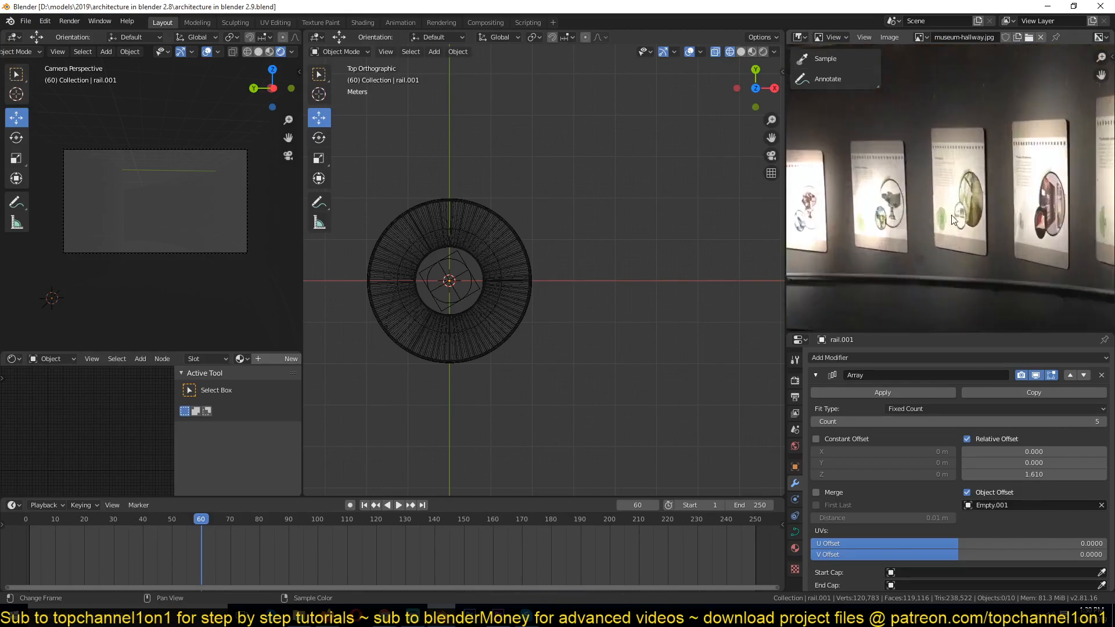
{"action": "scroll", "coordinate": [913, 216], "scroll_direction": "down", "scroll_amount": 1}
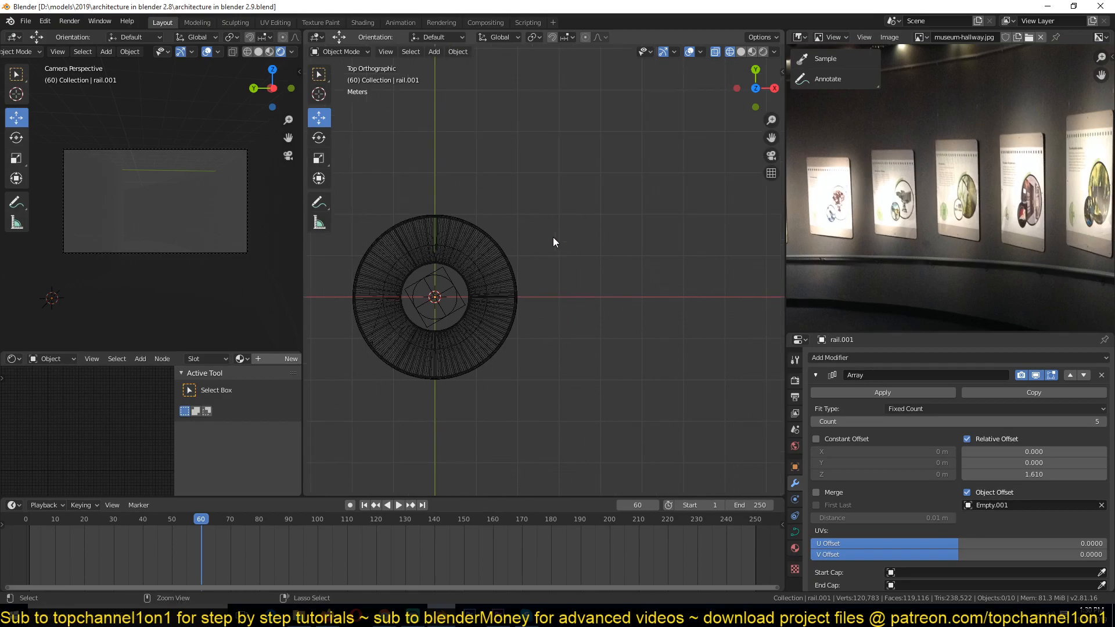
{"action": "right_click", "coordinate": [552, 218], "text": "shift"}
{"action": "key", "text": "shift+a"}
{"action": "left_click", "coordinate": [600, 219]}
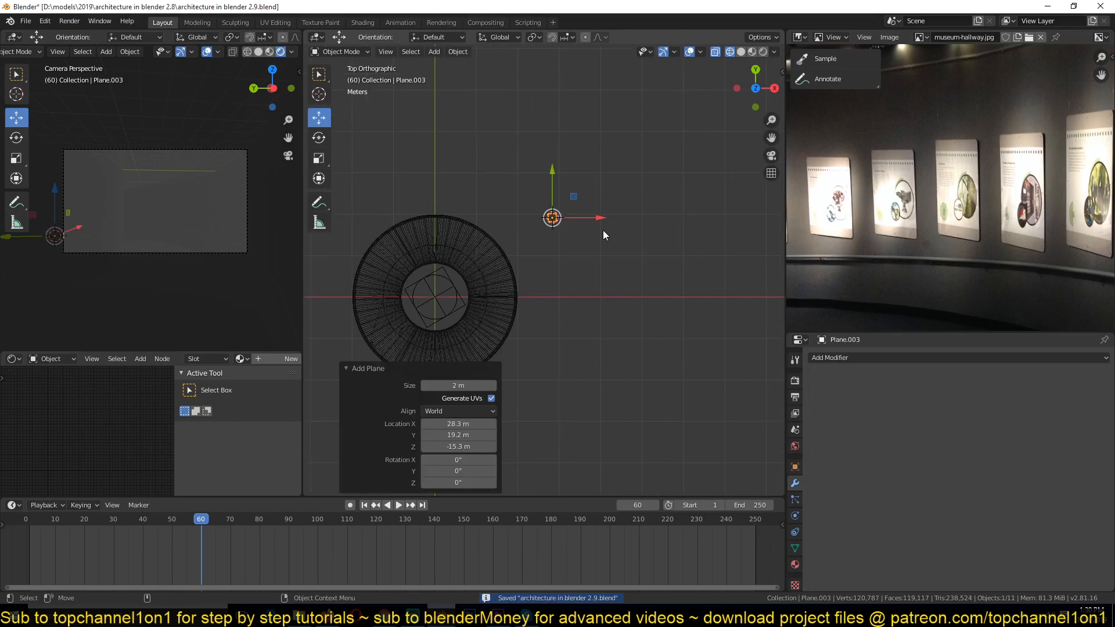
Scale the new plane by 3.909 and stretch it along Y into a portrait rectangle
{"action": "key", "text": "s"}
{"action": "left_click", "coordinate": [743, 346]}
{"action": "scroll", "coordinate": [719, 347], "scroll_direction": "up", "scroll_amount": 4}
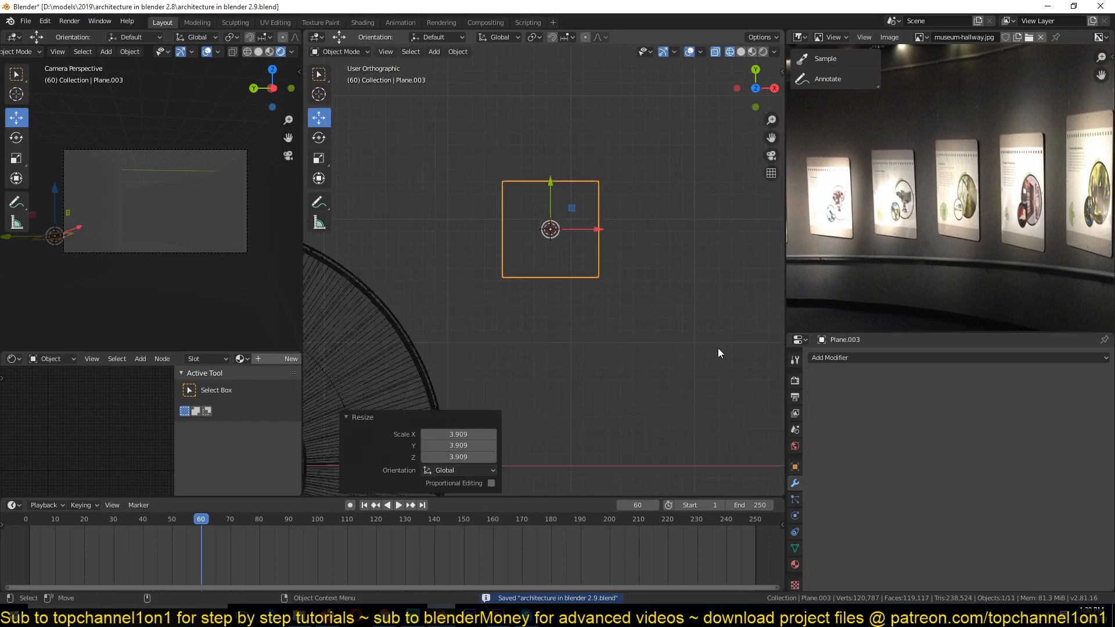
{"action": "key", "text": "s"}
{"action": "key", "text": "y"}
{"action": "left_click", "coordinate": [644, 384]}
{"action": "key", "text": "s"}
{"action": "key", "text": "x"}
{"action": "right_click", "coordinate": [643, 249]}
Apply the scale of the rectangular plane in Object Mode
{"action": "key", "text": "Tab"}
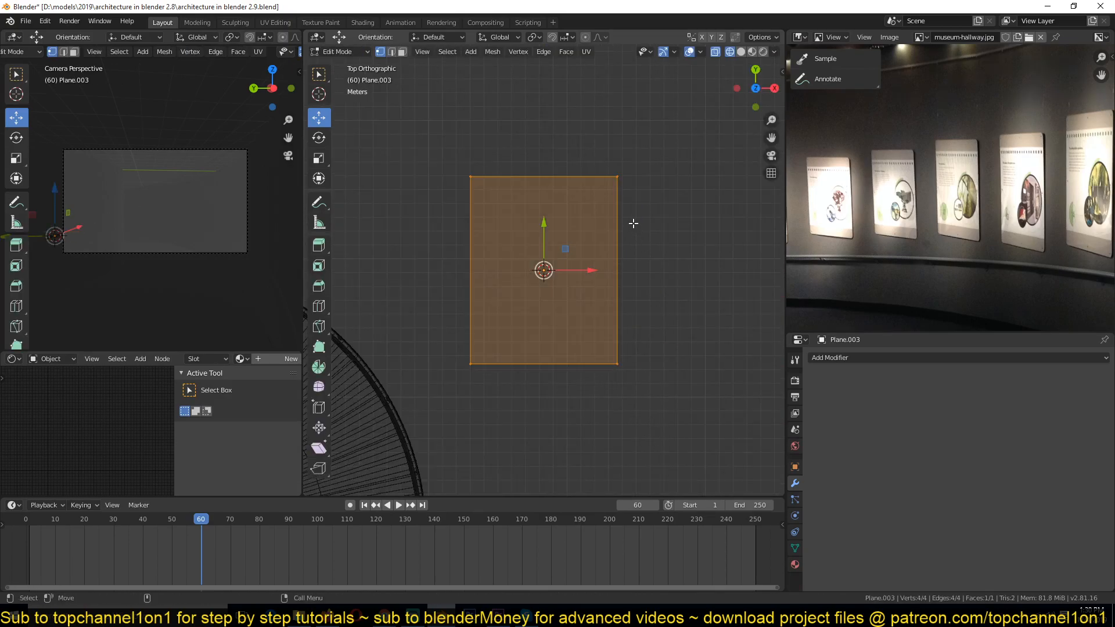
{"action": "key", "text": "Tab"}
{"action": "key", "text": "ctrl+a"}
{"action": "left_click", "coordinate": [632, 179]}
Cut the plane's four corners with a single-segment vertex bevel
{"action": "key", "text": "Tab"}
{"action": "key", "text": "ctrl+shift+b"}
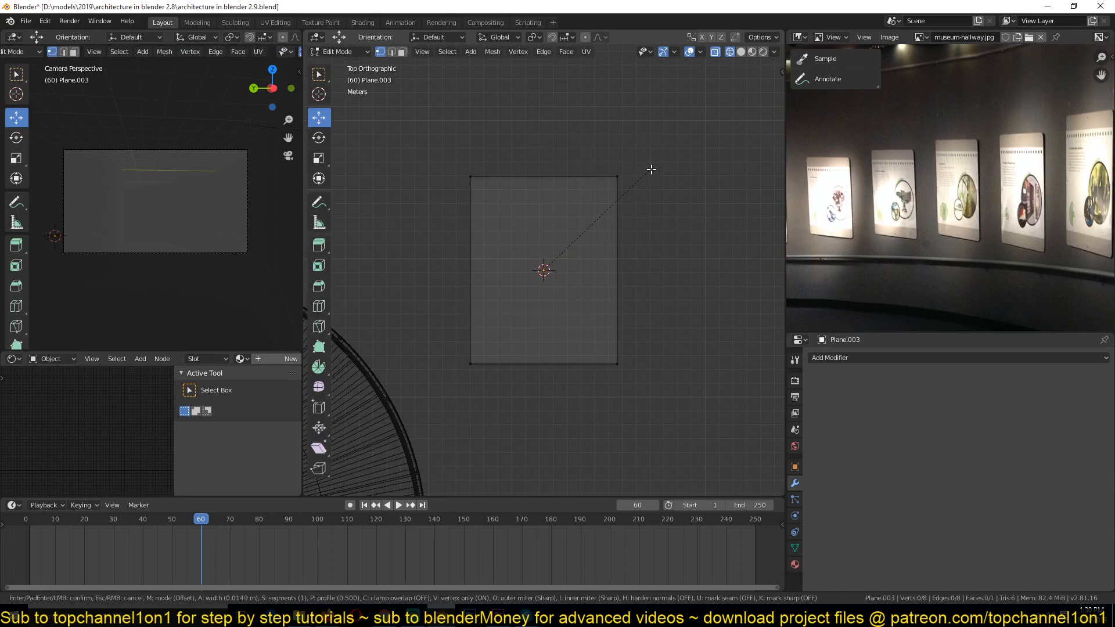
{"action": "scroll", "coordinate": [666, 167], "scroll_direction": "down", "scroll_amount": 1}
{"action": "left_click", "coordinate": [670, 167]}
Extrude the whole bevelled plane slightly to give the panel thickness
{"action": "key", "text": "a"}
{"action": "key", "text": "shift+z"}
{"action": "mouse_move", "coordinate": [709, 209]}
{"action": "middle_mouse_down"}
{"action": "mouse_move", "coordinate": [573, 129]}
{"action": "mouse_move", "coordinate": [572, 172]}
{"action": "mouse_move", "coordinate": [602, 258]}
{"action": "middle_mouse_up"}
{"action": "key", "text": "e"}
{"action": "left_click", "coordinate": [573, 184]}
Inset the panel's front face by 0.3793 m in face select mode
{"action": "key", "text": "3"}
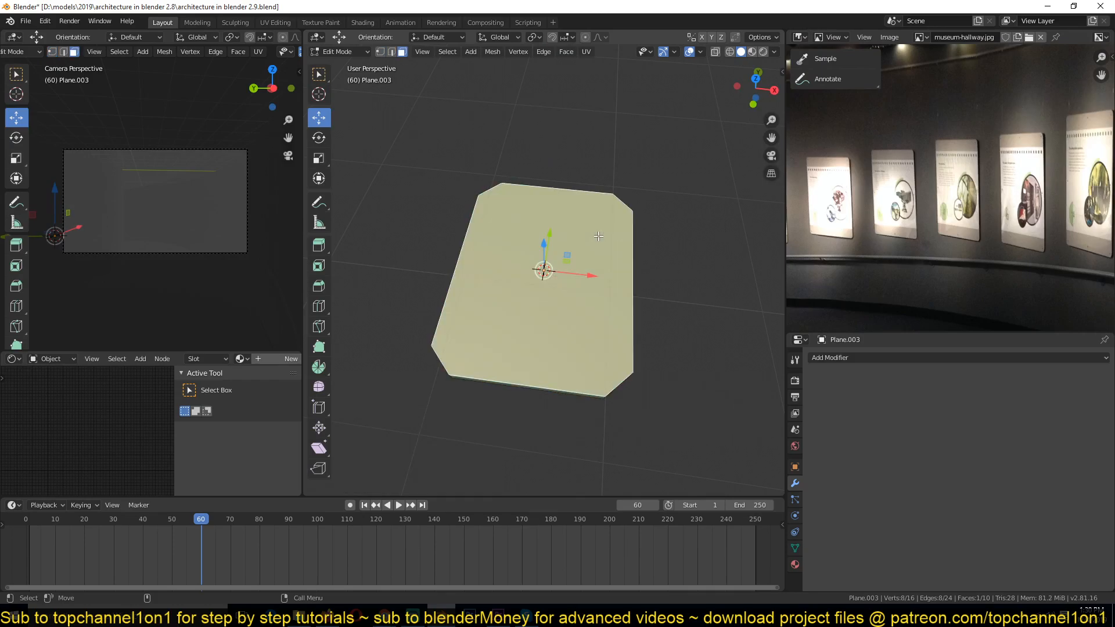
{"action": "key", "text": "i"}
{"action": "left_click", "coordinate": [654, 211]}
{"action": "scroll", "coordinate": [638, 205], "scroll_direction": "up", "scroll_amount": 3}
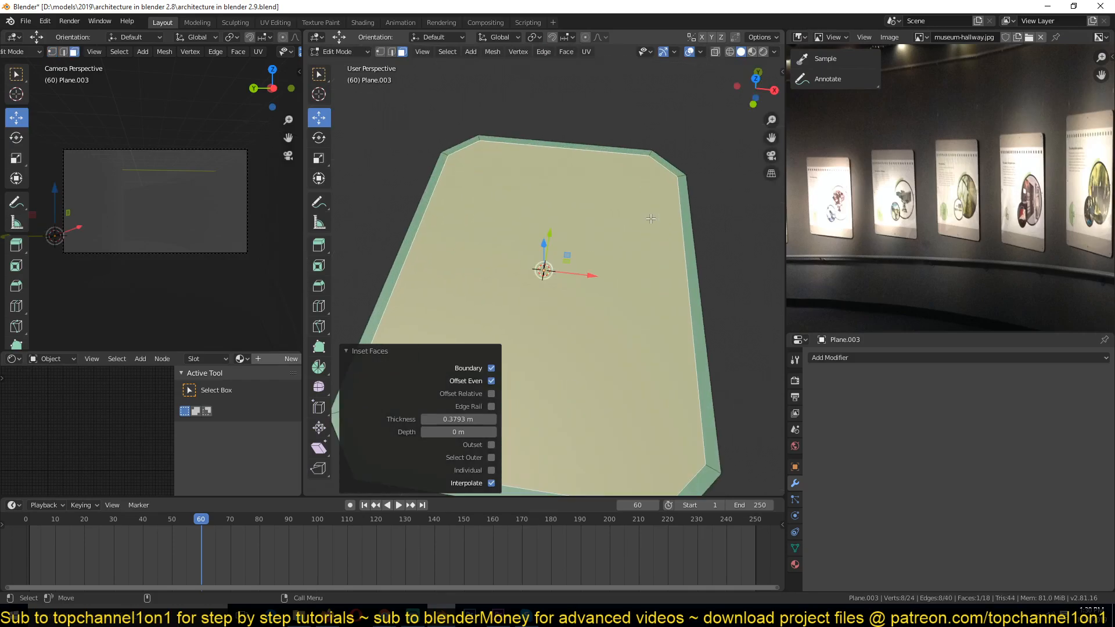
Inset the panel's front face again by 0.07236 m and recess the resulting thin border ring into a groove
{"action": "key", "text": "i"}
{"action": "left_click", "coordinate": [712, 169]}
{"action": "scroll", "coordinate": [650, 338], "scroll_direction": "up", "scroll_amount": 4}
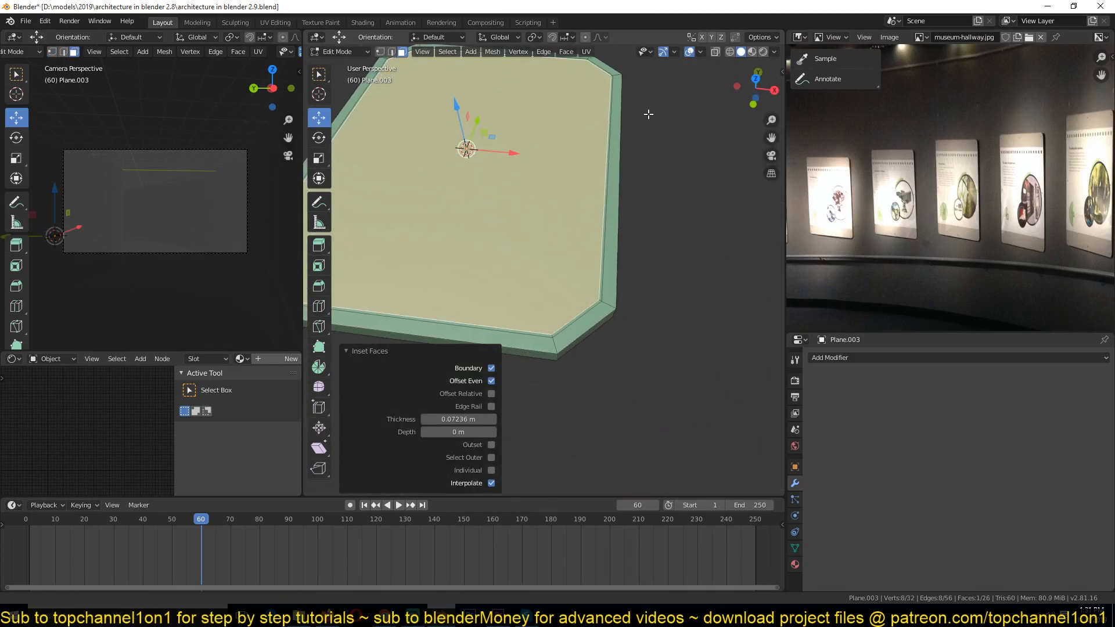
{"action": "left_click", "coordinate": [639, 322], "text": "alt"}
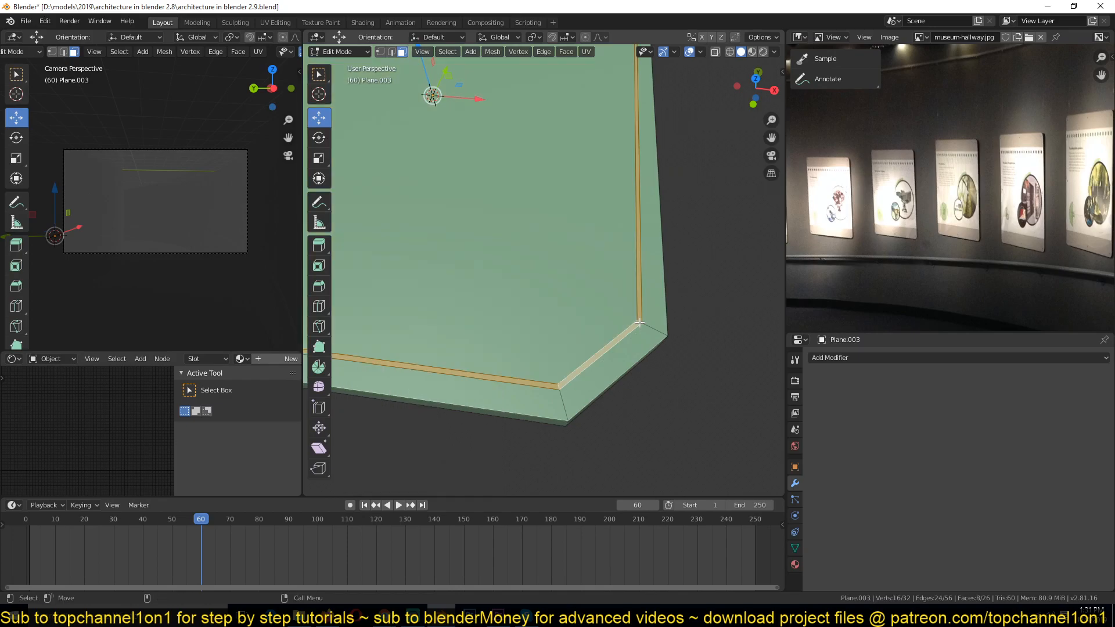
{"action": "key", "text": "Tab"}
{"action": "scroll", "coordinate": [640, 328], "scroll_direction": "down", "scroll_amount": 6}
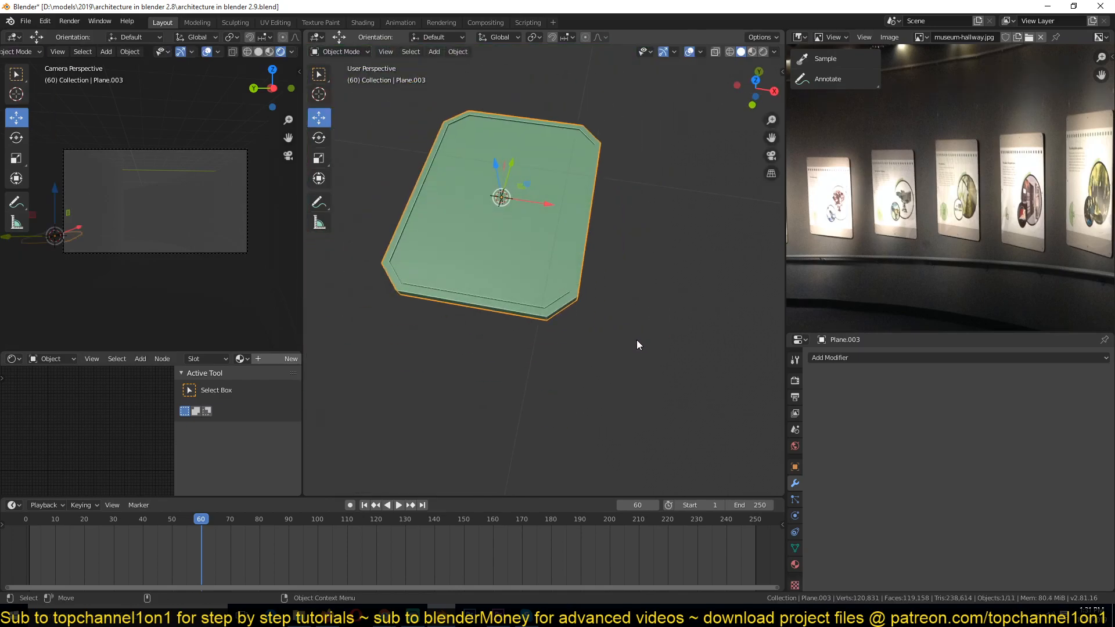
Add a Bevel modifier with Harden Normals to the panel and enable Auto Smooth on its mesh
{"action": "left_click", "coordinate": [880, 357]}
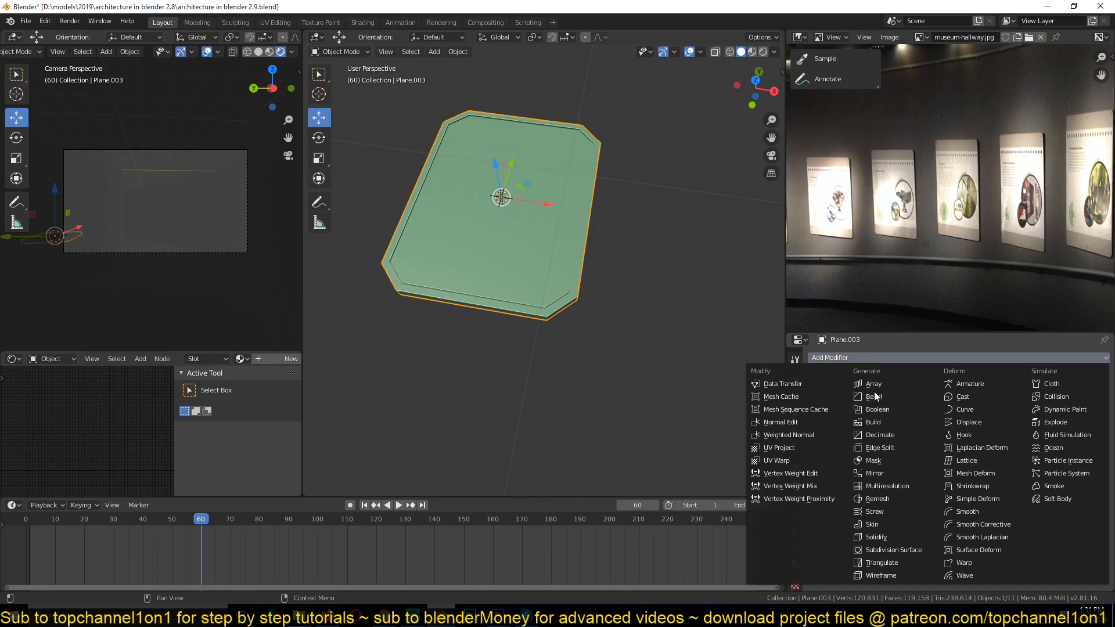
{"action": "left_click", "coordinate": [873, 397]}
{"action": "scroll", "coordinate": [525, 350], "scroll_direction": "up", "scroll_amount": 5}
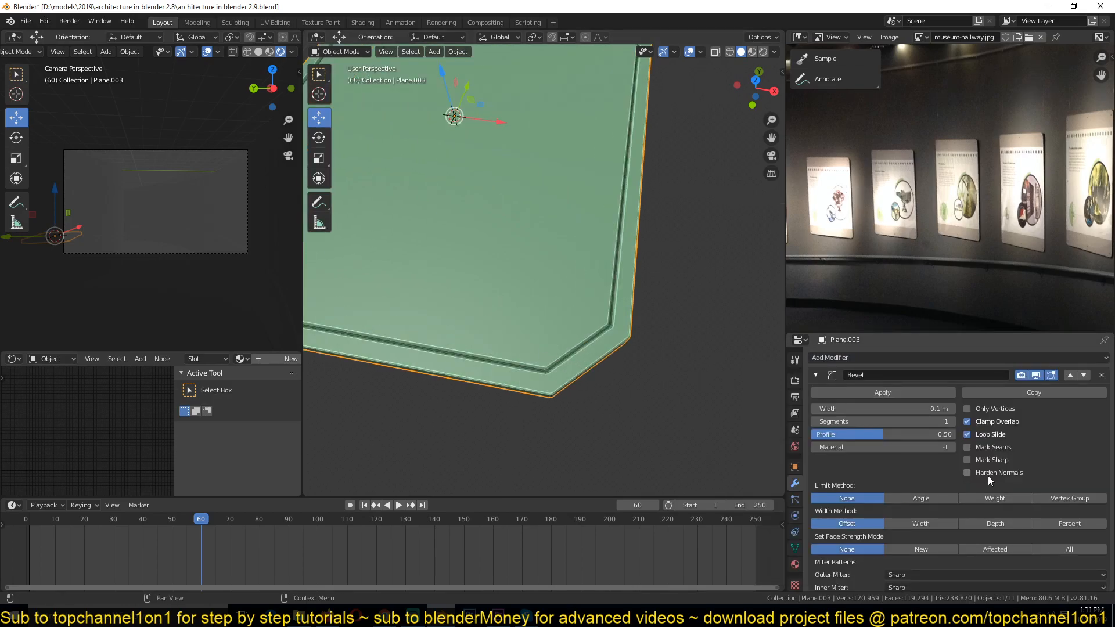
{"action": "left_click", "coordinate": [795, 548]}
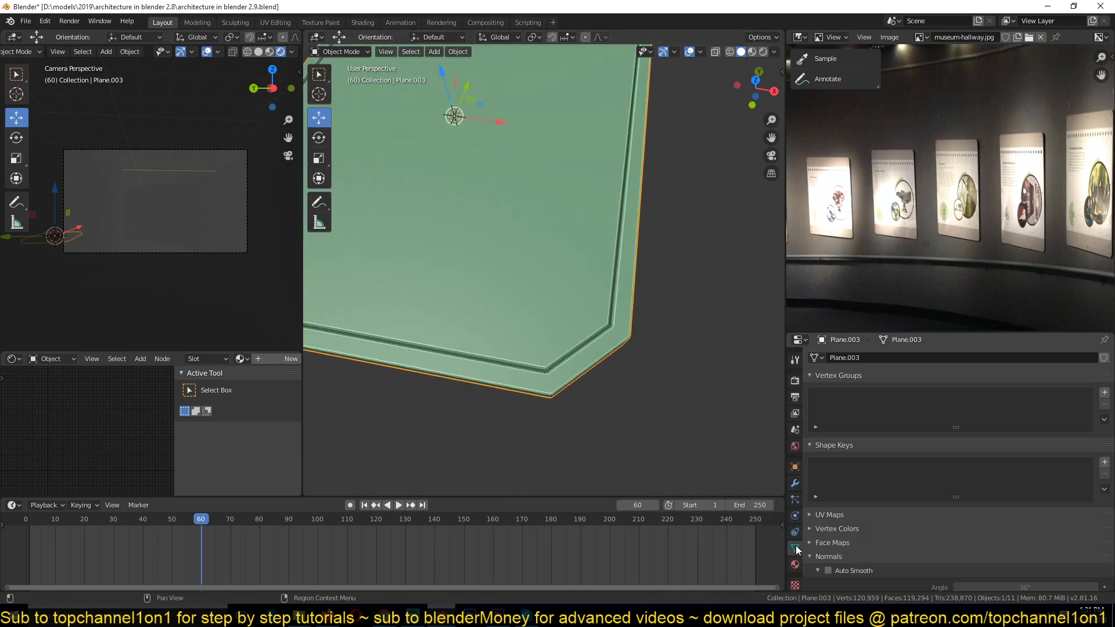
{"action": "left_click", "coordinate": [828, 570]}
{"action": "scroll", "coordinate": [600, 287], "scroll_direction": "up", "scroll_amount": 3}
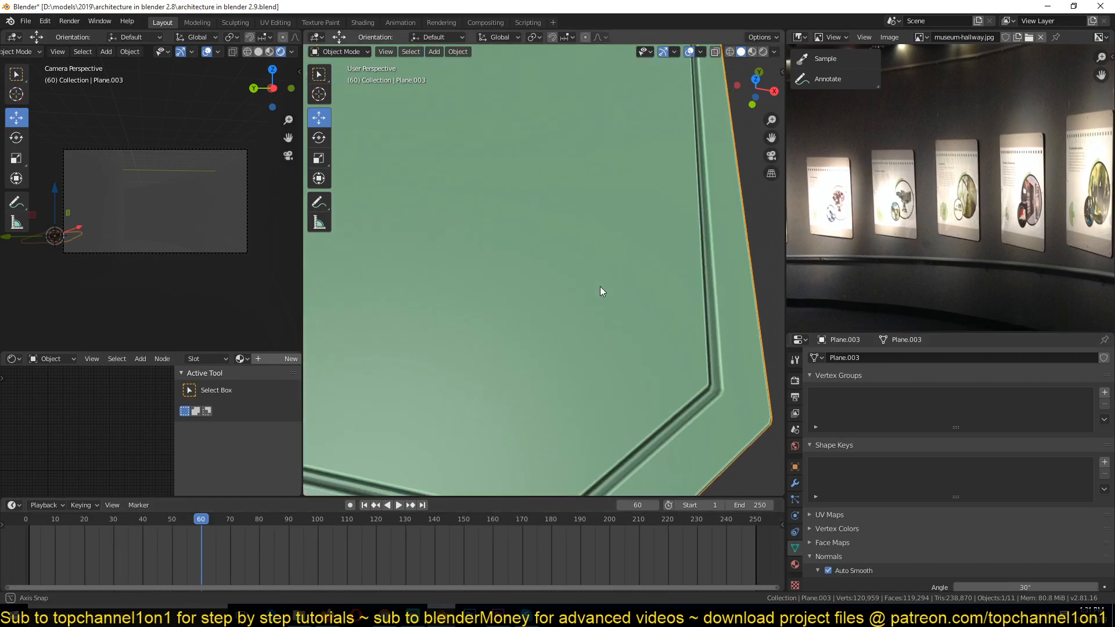
Limit the Bevel modifier by Angle and reduce its width to 0.016 m, checking the edges in wireframe
{"action": "key", "text": "z"}
{"action": "left_click", "coordinate": [480, 307]}
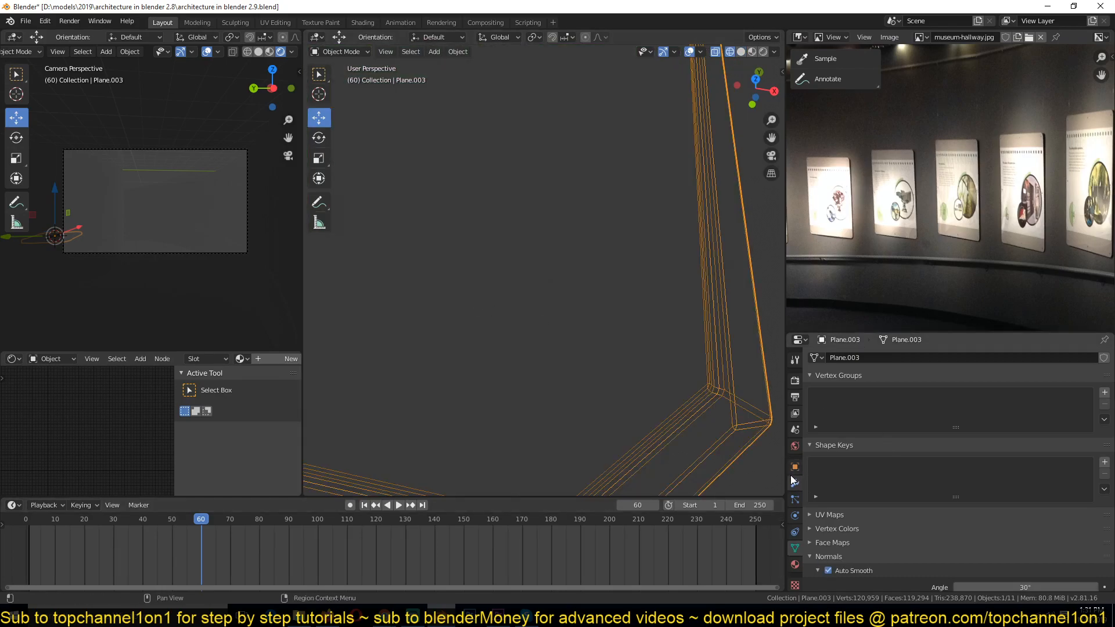
{"action": "left_click", "coordinate": [794, 483]}
{"action": "left_click", "coordinate": [928, 498]}
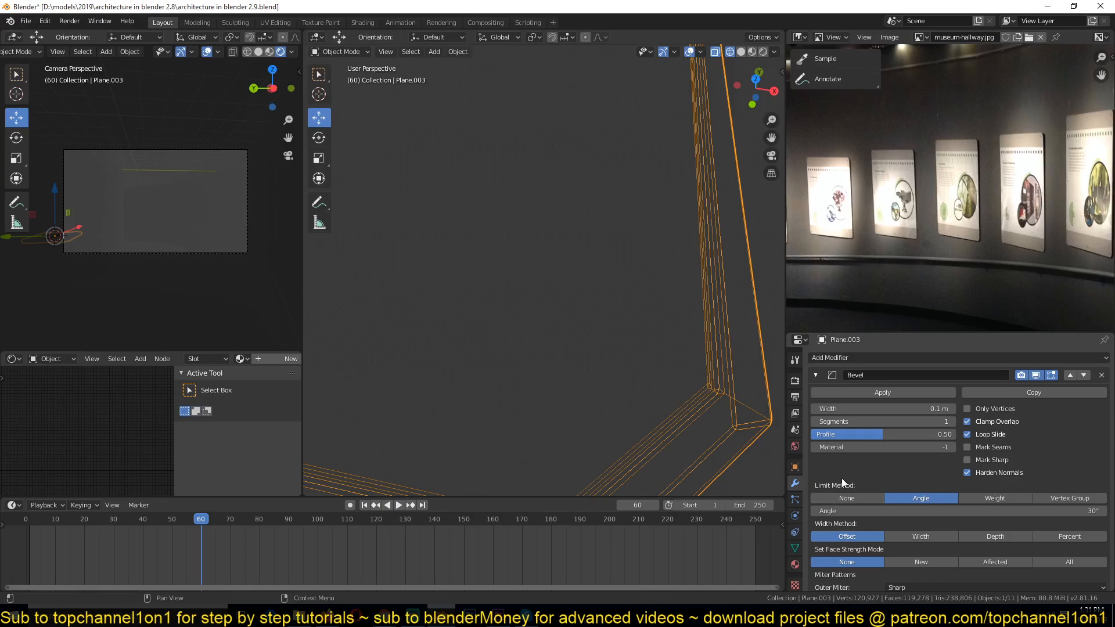
{"action": "left_click_drag", "start_coordinate": [882, 409], "coordinate": [859, 409]}
{"action": "scroll", "coordinate": [537, 256], "scroll_direction": "down", "scroll_amount": 8}
{"action": "key", "text": "z"}
{"action": "left_click", "coordinate": [592, 253]}
Deselect the panel and save the blend file
{"action": "mouse_move", "coordinate": [592, 253]}
{"action": "middle_mouse_down"}
{"action": "mouse_move", "coordinate": [605, 267]}
{"action": "mouse_move", "coordinate": [500, 301]}
{"action": "mouse_move", "coordinate": [525, 294]}
{"action": "middle_mouse_up"}
{"action": "key", "text": "alt+a"}
{"action": "left_click", "coordinate": [525, 294]}
{"action": "scroll", "coordinate": [528, 293], "scroll_direction": "down", "scroll_amount": 4}
{"action": "key", "text": "ctrl+s"}
{"action": "scroll", "coordinate": [531, 295], "scroll_direction": "up", "scroll_amount": 5}
Inset the panel's large front face by 0.4602 m in Edit Mode from the top view
{"action": "key", "text": "Tab"}
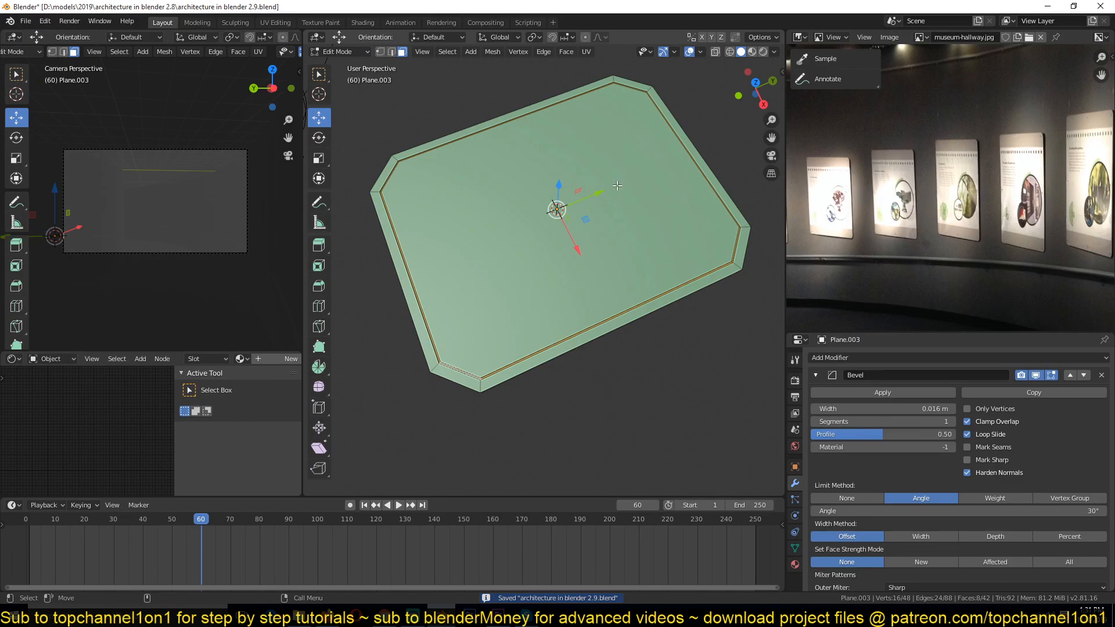
{"action": "key", "text": "KP_7"}
{"action": "left_click", "coordinate": [599, 152]}
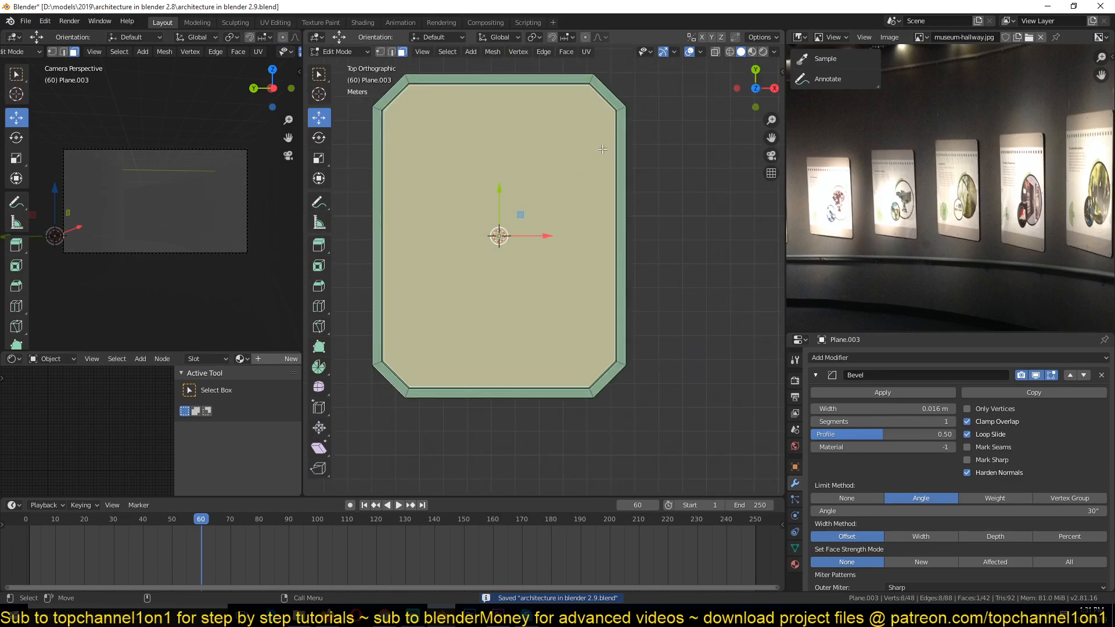
{"action": "right_click", "coordinate": [634, 106]}
{"action": "left_click", "coordinate": [633, 110]}
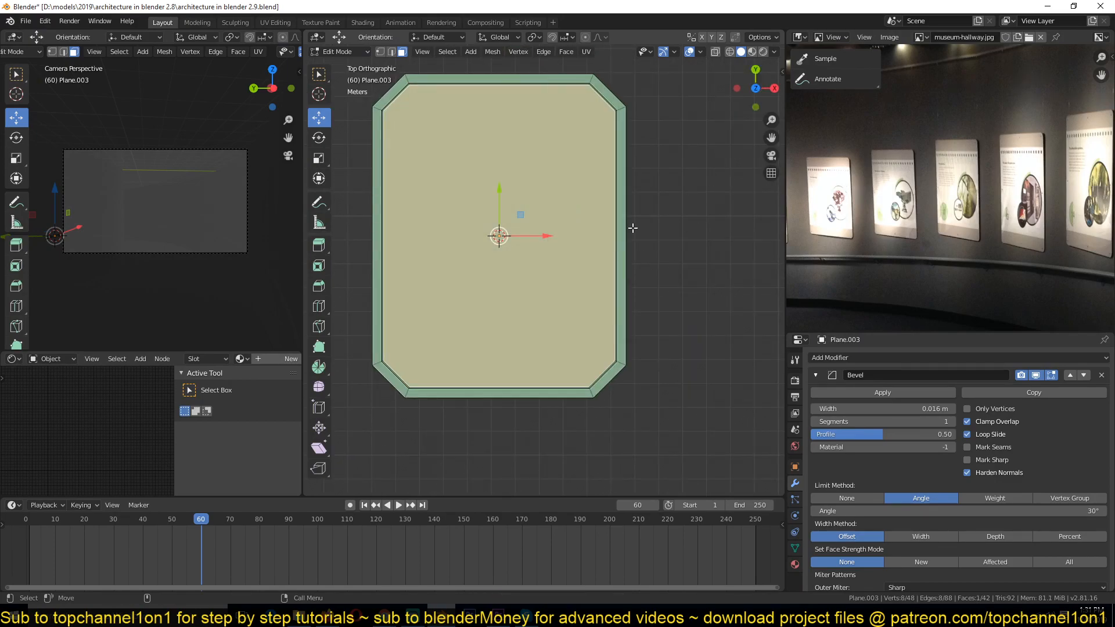
{"action": "left_click", "coordinate": [624, 152]}
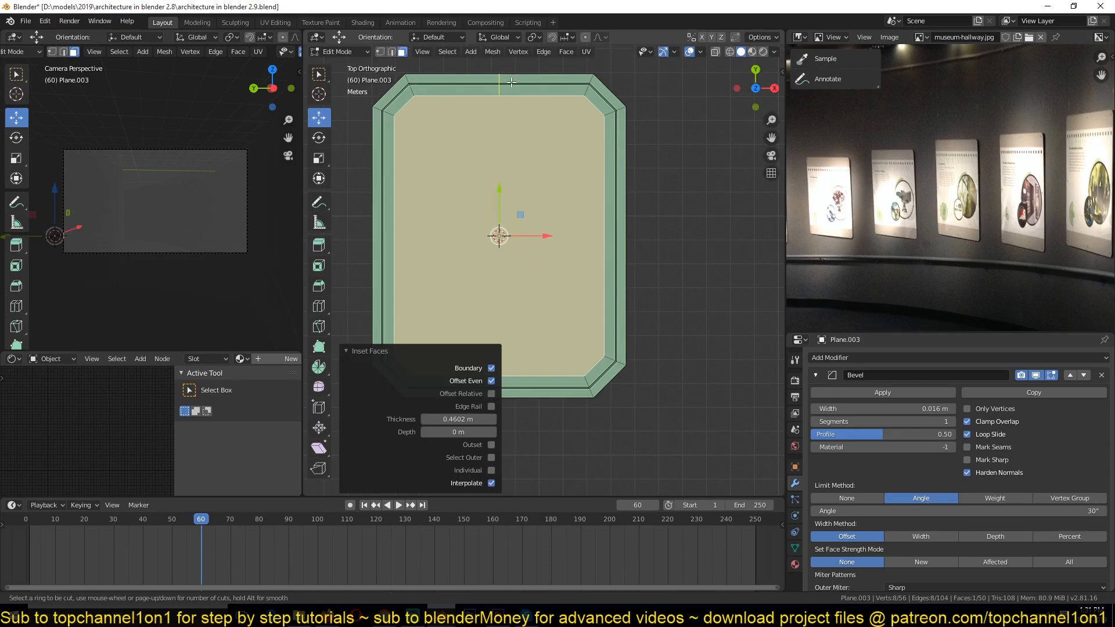
Select the horizontal edges at the panel's upper and lower ends in wireframe and subdivide them with one cut
{"action": "scroll", "coordinate": [490, 131], "scroll_direction": "down", "scroll_amount": 3}
{"action": "key", "text": "z"}
{"action": "left_click", "coordinate": [437, 165]}
{"action": "key", "text": "2"}
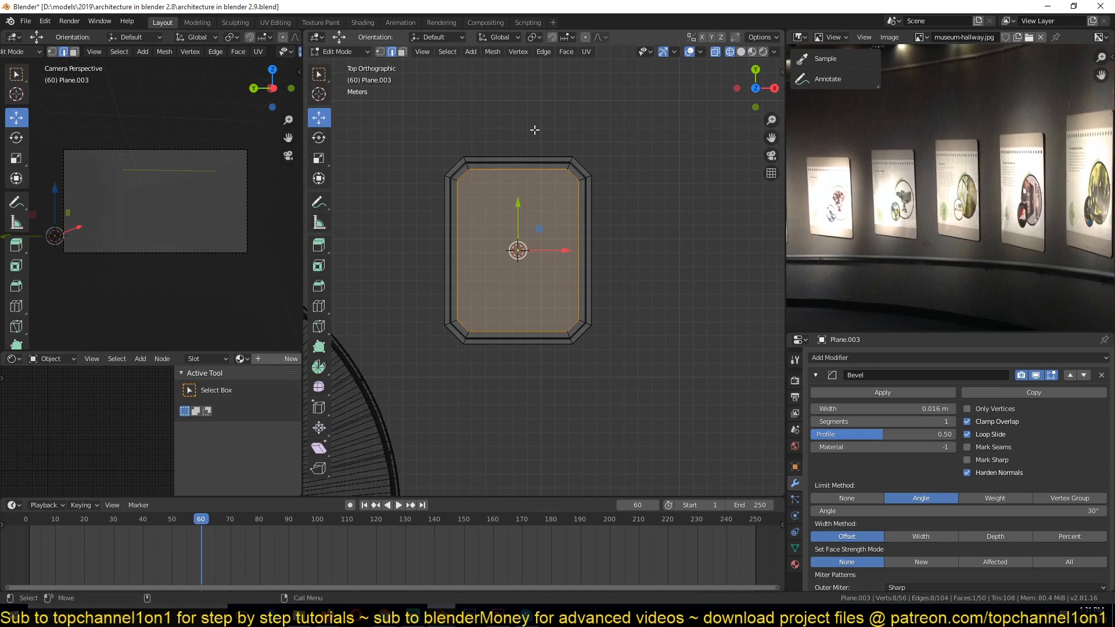
{"action": "left_click", "coordinate": [534, 129]}
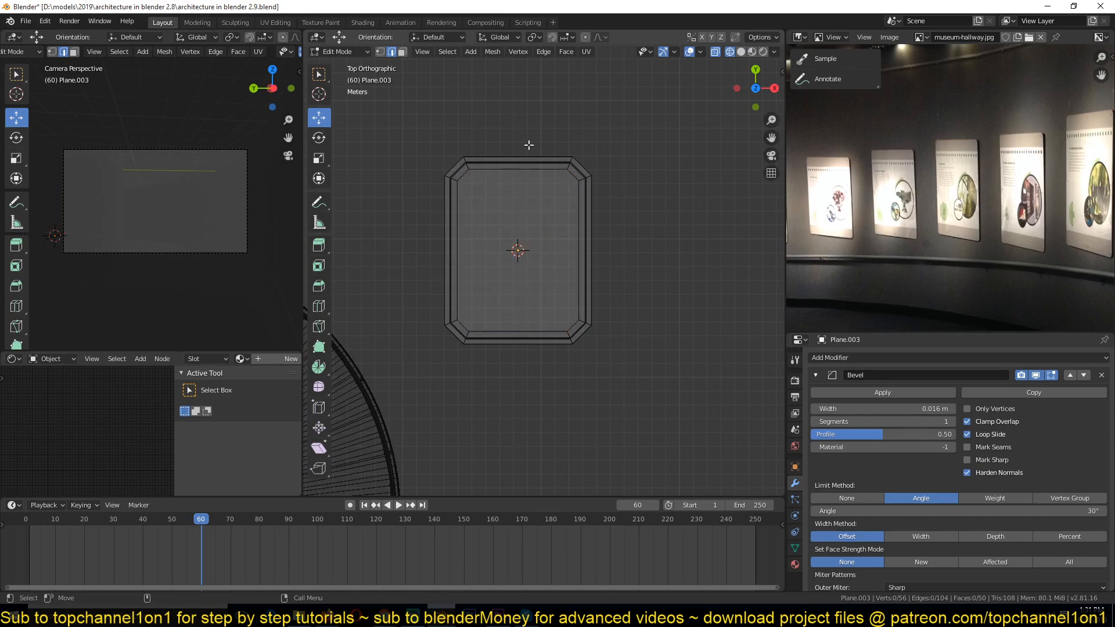
{"action": "left_click", "coordinate": [525, 163], "text": "ctrl+alt"}
{"action": "right_click", "coordinate": [526, 209]}
{"action": "left_click", "coordinate": [526, 207]}
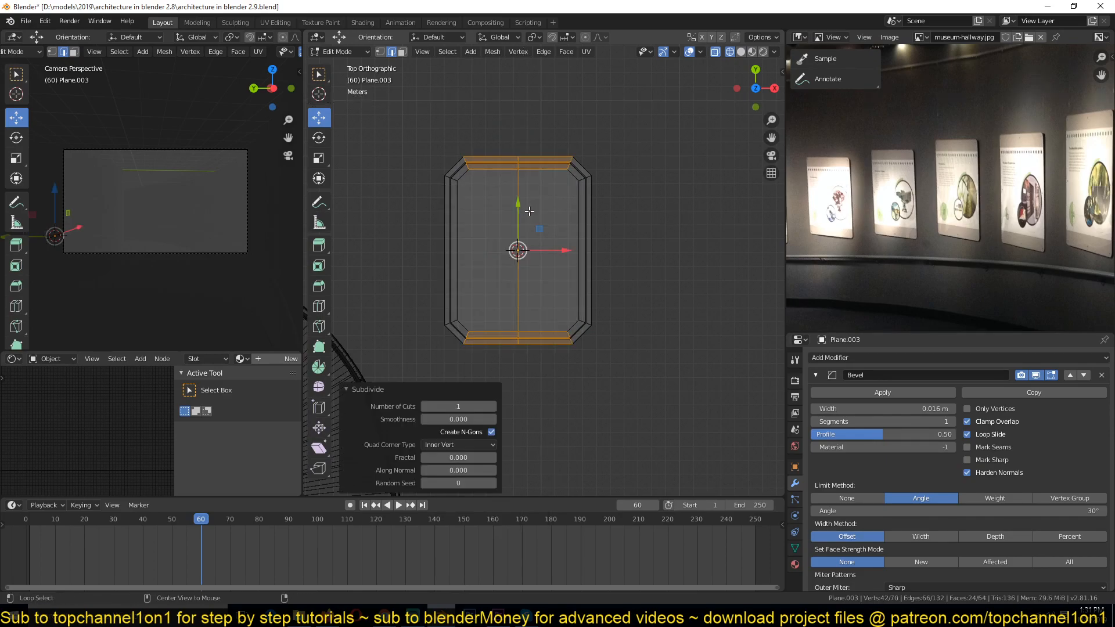
Bevel the central vertical edge loop to split it into two parallel loops across the panel
{"action": "left_click", "coordinate": [520, 212], "text": "alt"}
{"action": "key", "text": "ctrl+b"}
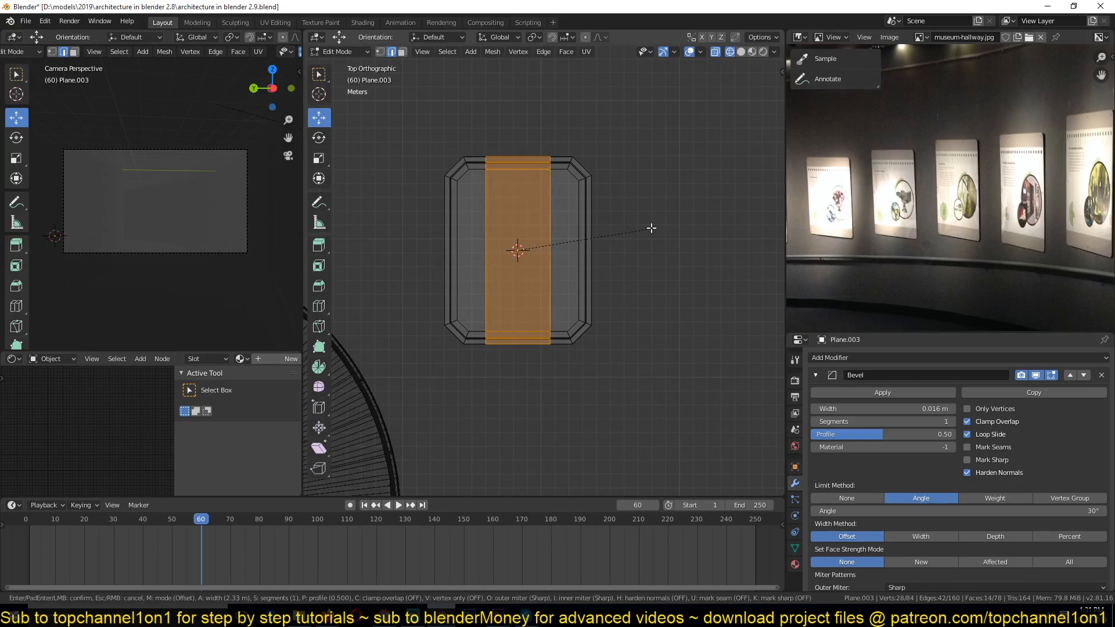
{"action": "left_click", "coordinate": [617, 224]}
{"action": "key", "text": "alt+a"}
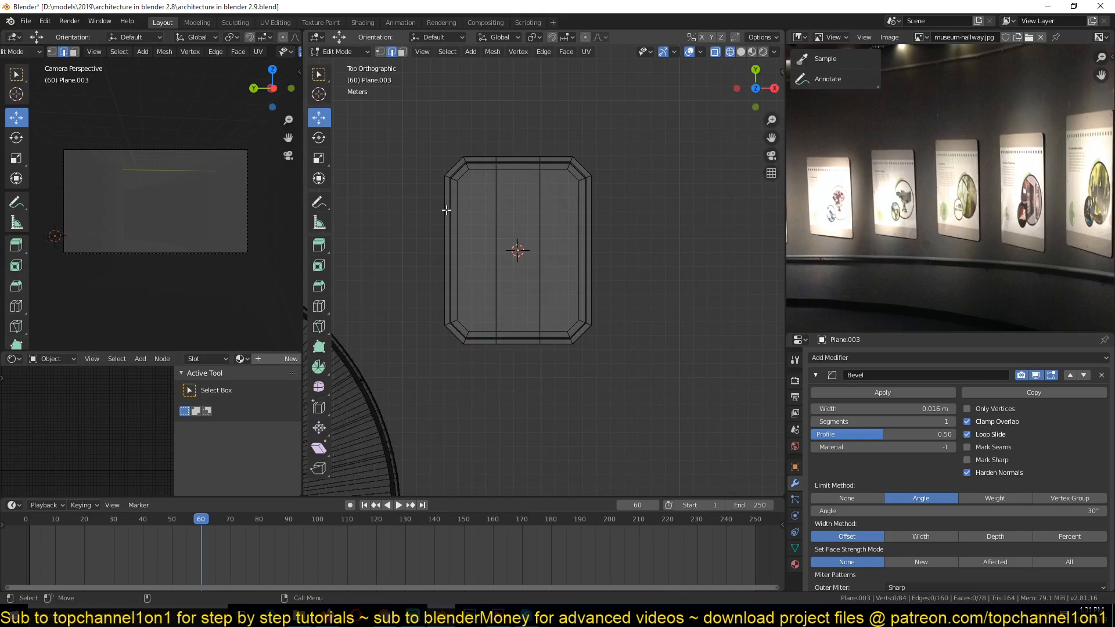
Subdivide the panel's lengthwise edges with one cut and move the new crosswise loop toward the panel's upper end
{"action": "left_click_drag", "start_coordinate": [392, 206], "coordinate": [642, 251]}
{"action": "right_click", "coordinate": [604, 211]}
{"action": "left_click", "coordinate": [603, 212]}
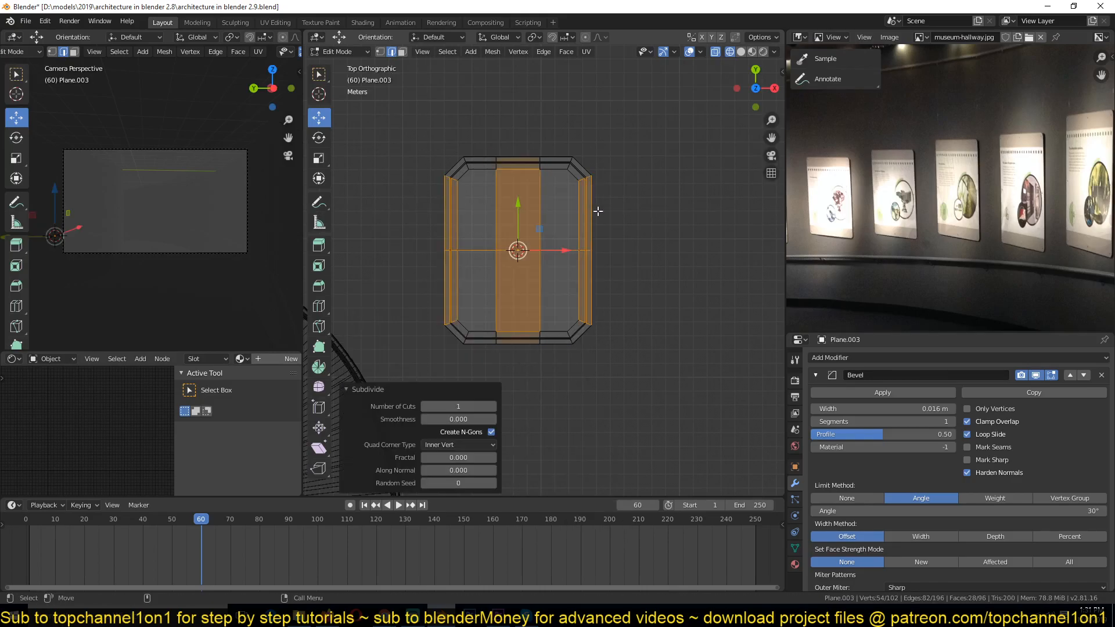
{"action": "left_click", "coordinate": [568, 249], "text": "alt"}
{"action": "left_click_drag", "start_coordinate": [516, 212], "coordinate": [514, 212]}
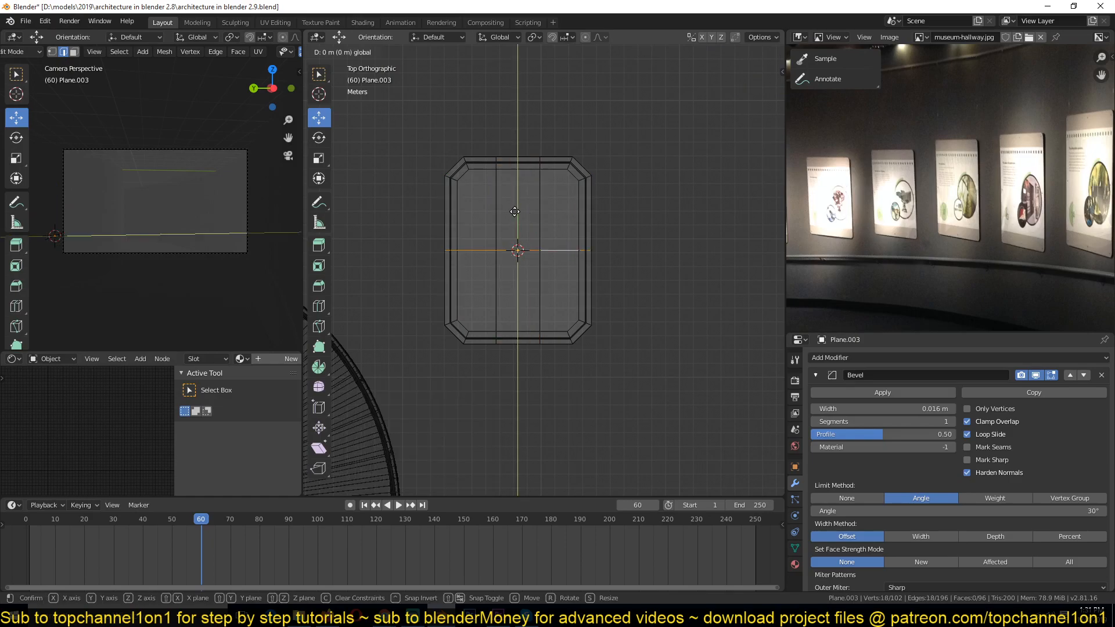
{"action": "left_click_drag", "start_coordinate": [514, 164], "coordinate": [514, 157]}
In solid view, scale the inner edge at the middle of the panel's upper end to 1.566, forming a trapezoid
{"action": "key", "text": "alt+z"}
{"action": "middle_click_drag", "start_coordinate": [628, 177], "coordinate": [675, 237], "text": "shift"}
{"action": "scroll", "coordinate": [619, 271], "scroll_direction": "up", "scroll_amount": 3}
{"action": "scroll", "coordinate": [647, 219], "scroll_direction": "up", "scroll_amount": 3}
{"action": "key", "text": "alt+a"}
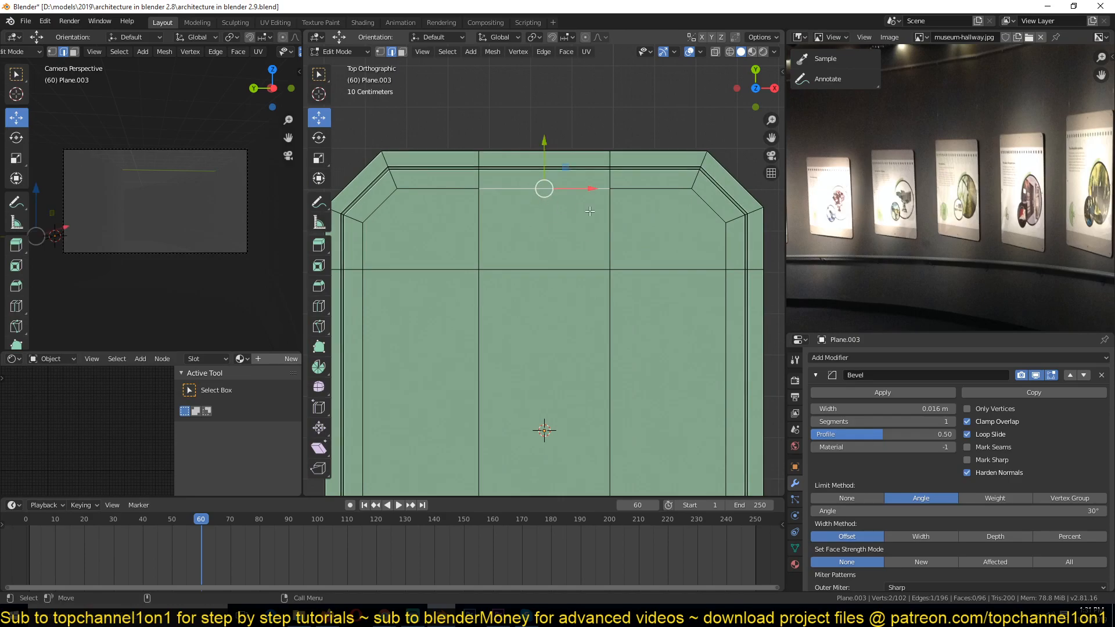
{"action": "key", "text": "s"}
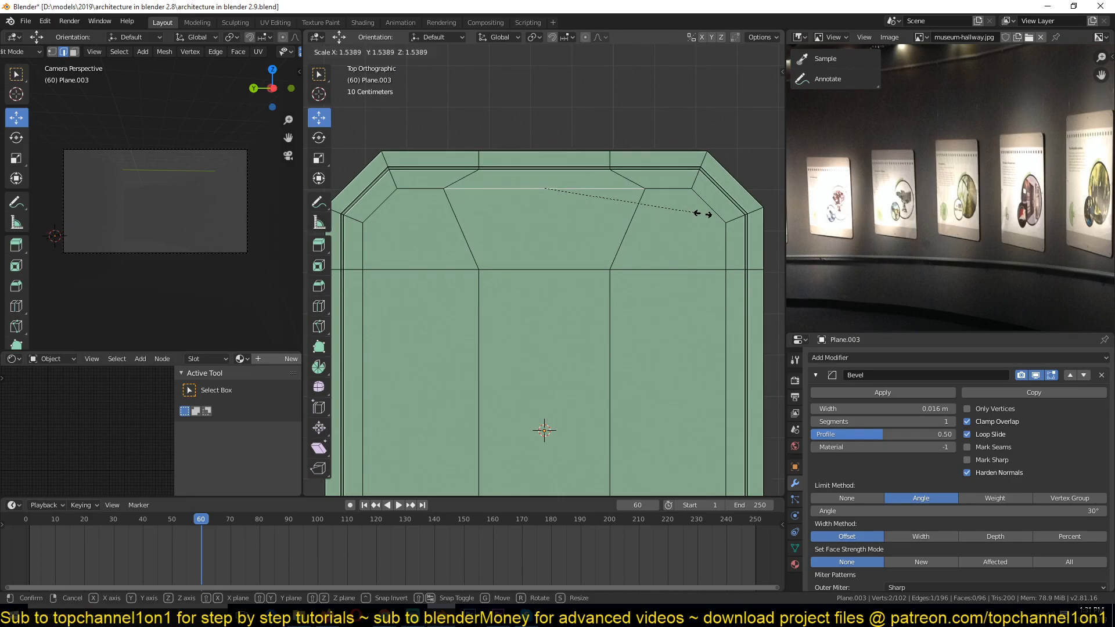
{"action": "left_click", "coordinate": [704, 214]}
{"action": "middle_click_drag", "start_coordinate": [542, 186], "coordinate": [567, 174], "text": "shift"}
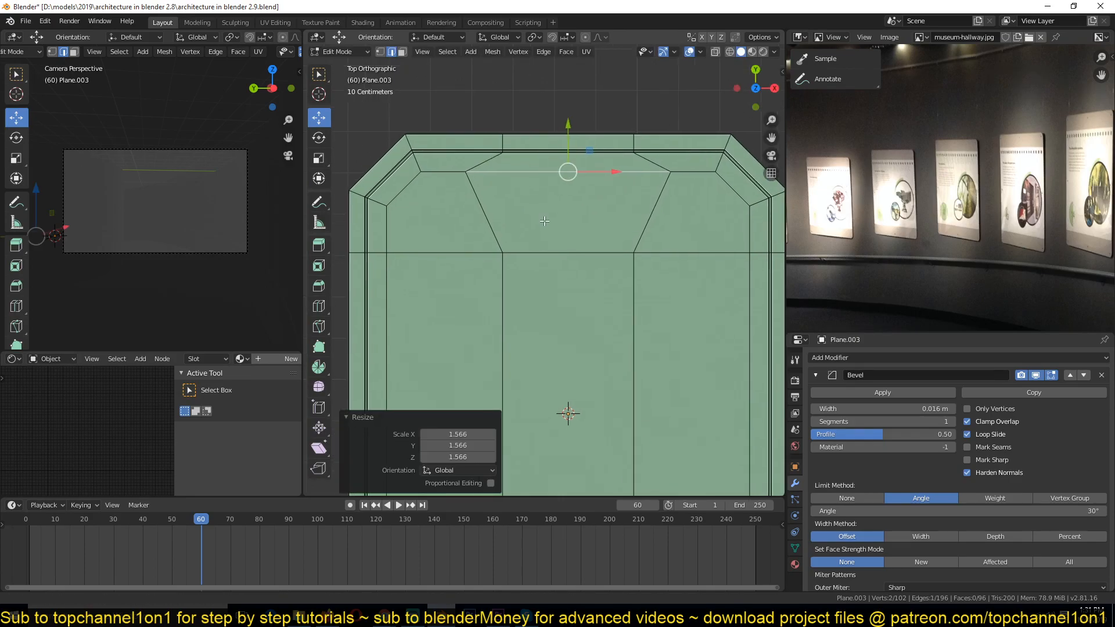
{"action": "key", "text": "alt+a"}
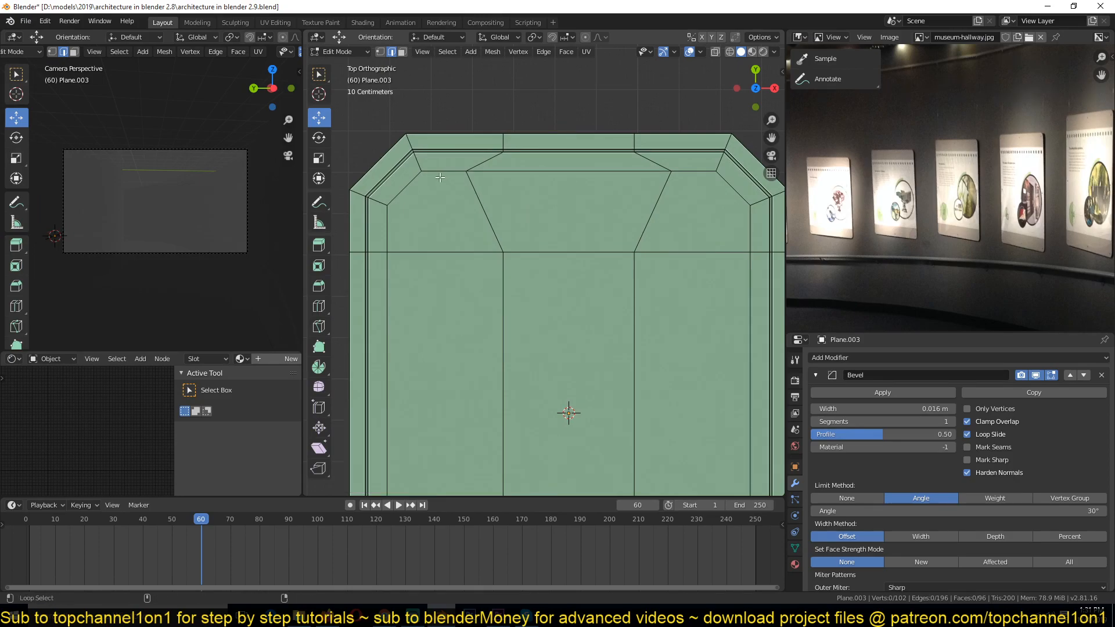
{"action": "left_click", "coordinate": [500, 236], "text": "alt"}
{"action": "key", "text": "alt+a"}
{"action": "scroll", "coordinate": [556, 244], "scroll_direction": "down", "scroll_amount": 3}
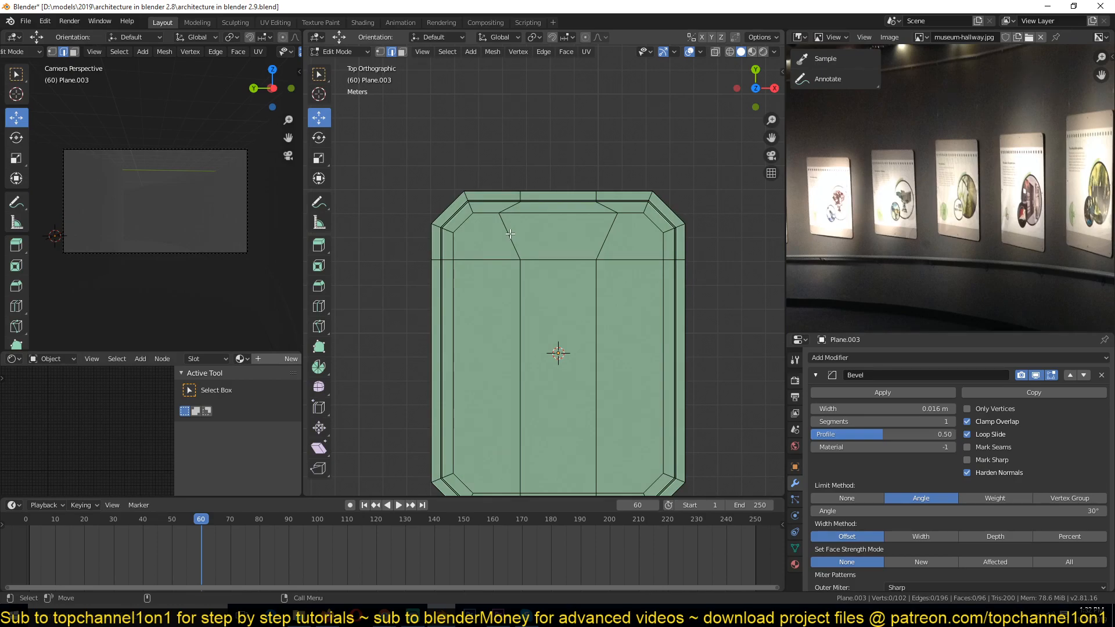
{"action": "middle_click_drag", "start_coordinate": [458, 399], "coordinate": [481, 313], "text": "shift"}
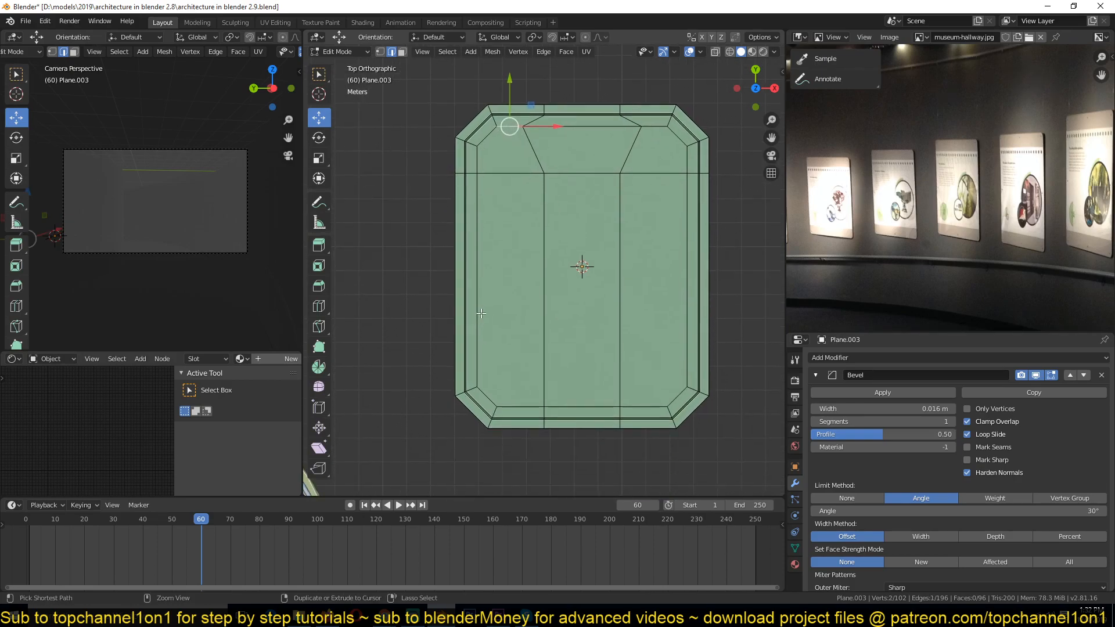
{"action": "left_click", "coordinate": [483, 329], "text": "ctrl"}
{"action": "left_click", "coordinate": [521, 395], "text": "ctrl"}
Select the five front faces surrounding the trapezoid and inset them together by 0.1658 m
{"action": "key", "text": "3"}
{"action": "left_click", "coordinate": [521, 157]}
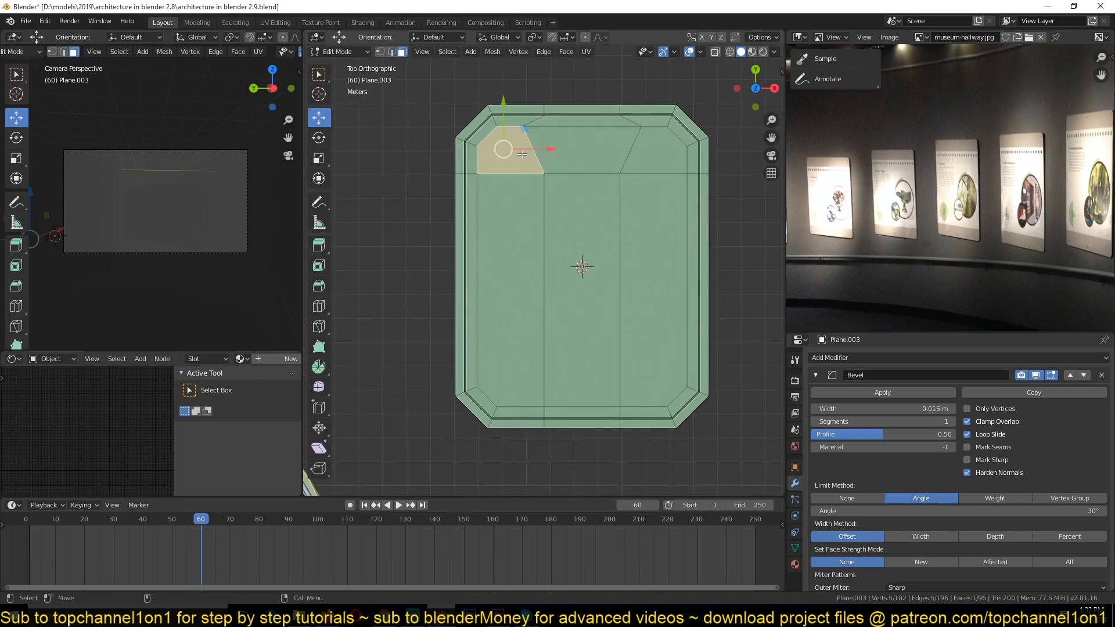
{"action": "left_click", "coordinate": [523, 200], "text": "shift"}
{"action": "left_click", "coordinate": [653, 279], "text": "ctrl"}
{"action": "left_click", "coordinate": [655, 150], "text": "ctrl"}
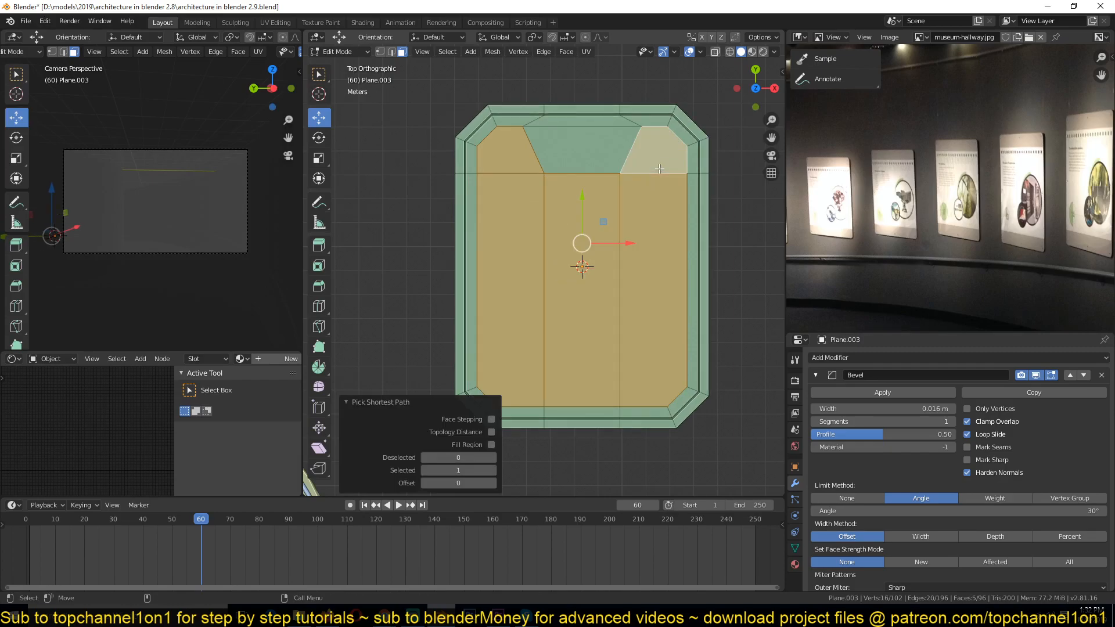
{"action": "key", "text": "i"}
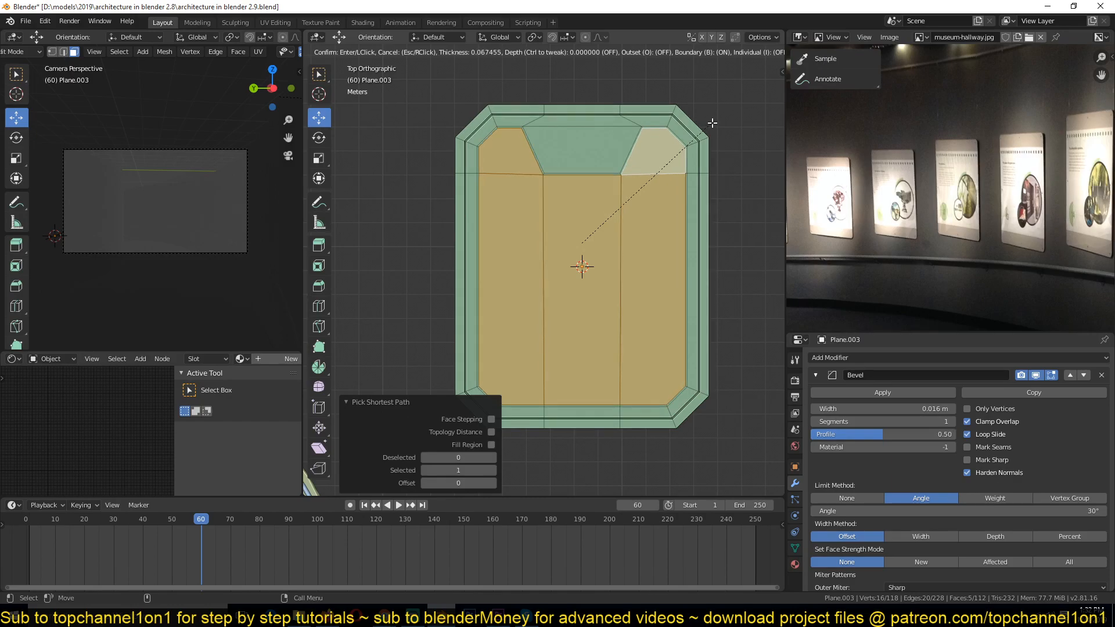
{"action": "left_click", "coordinate": [710, 126]}
Select the thin face ring around the five inset faces and extrude it inward as a groove
{"action": "middle_click_drag", "start_coordinate": [698, 140], "coordinate": [584, 244], "text": "shift"}
{"action": "scroll", "coordinate": [607, 198], "scroll_direction": "up", "scroll_amount": 4}
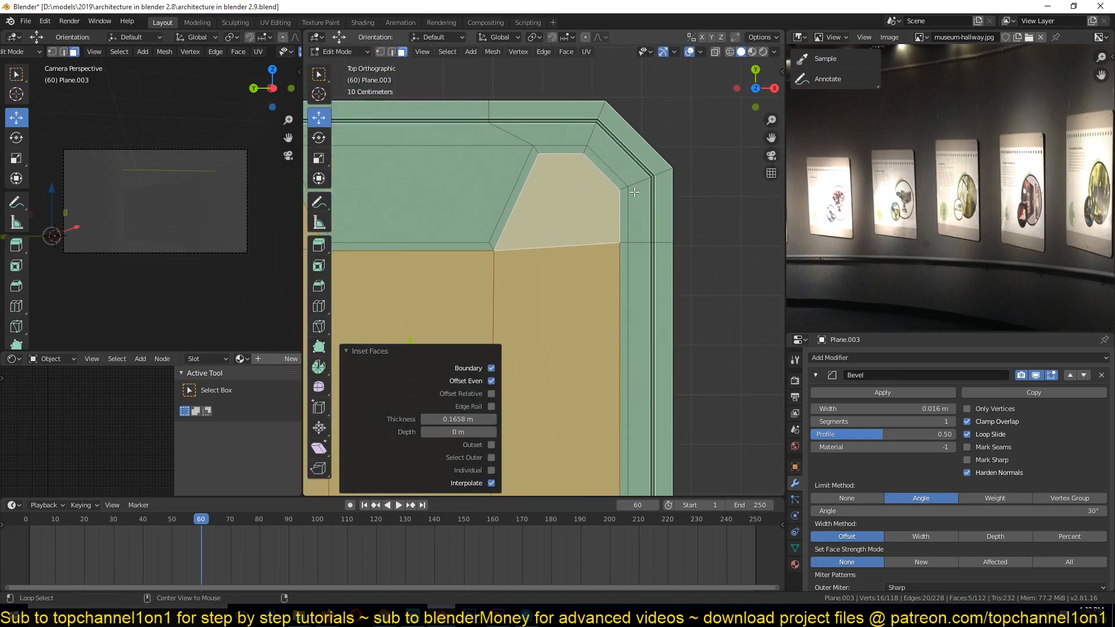
{"action": "left_click", "coordinate": [624, 192], "text": "alt"}
{"action": "middle_click_drag", "start_coordinate": [408, 453], "coordinate": [678, 301]}
{"action": "key", "text": "e"}
{"action": "left_click", "coordinate": [577, 158]}
{"action": "key", "text": "Tab"}
{"action": "scroll", "coordinate": [646, 263], "scroll_direction": "down", "scroll_amount": 5}
Inset the trapezoid face at the panel's upper end by 0.07835 m
{"action": "key", "text": "Tab"}
{"action": "scroll", "coordinate": [666, 291], "scroll_direction": "up", "scroll_amount": 4}
{"action": "left_click", "coordinate": [515, 216]}
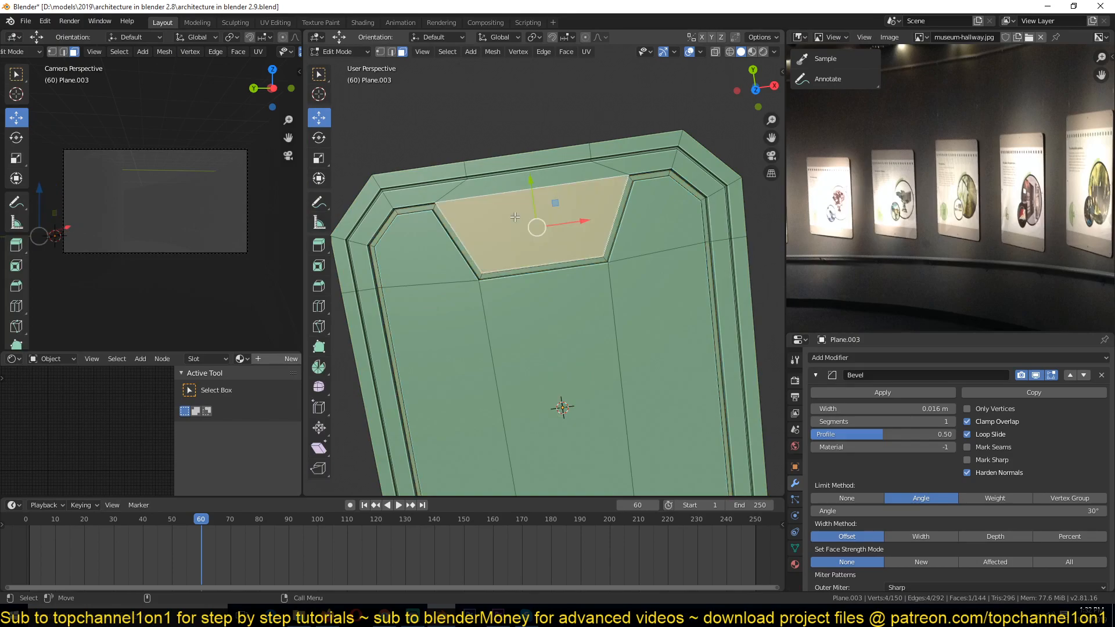
{"action": "scroll", "coordinate": [633, 180], "scroll_direction": "up", "scroll_amount": 2}
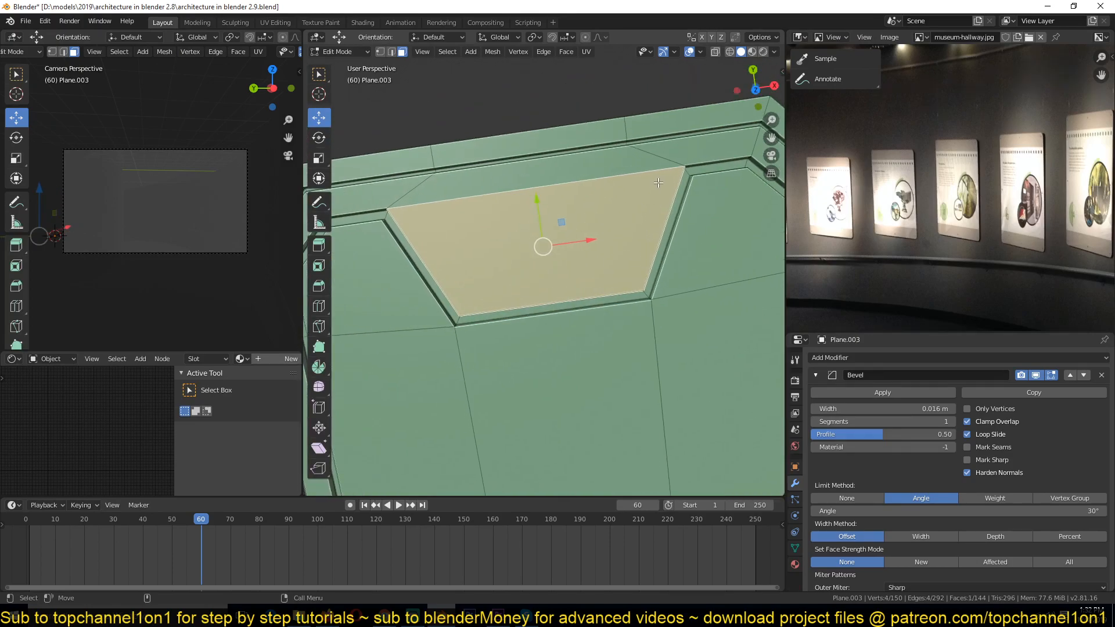
{"action": "key", "text": "i"}
{"action": "left_click", "coordinate": [581, 195]}
Extrude the inset trapezoid face 0.226 m into the panel and tilt it -8.17° about the X axis
{"action": "middle_click_drag", "start_coordinate": [580, 194], "coordinate": [601, 157]}
{"action": "key", "text": "e"}
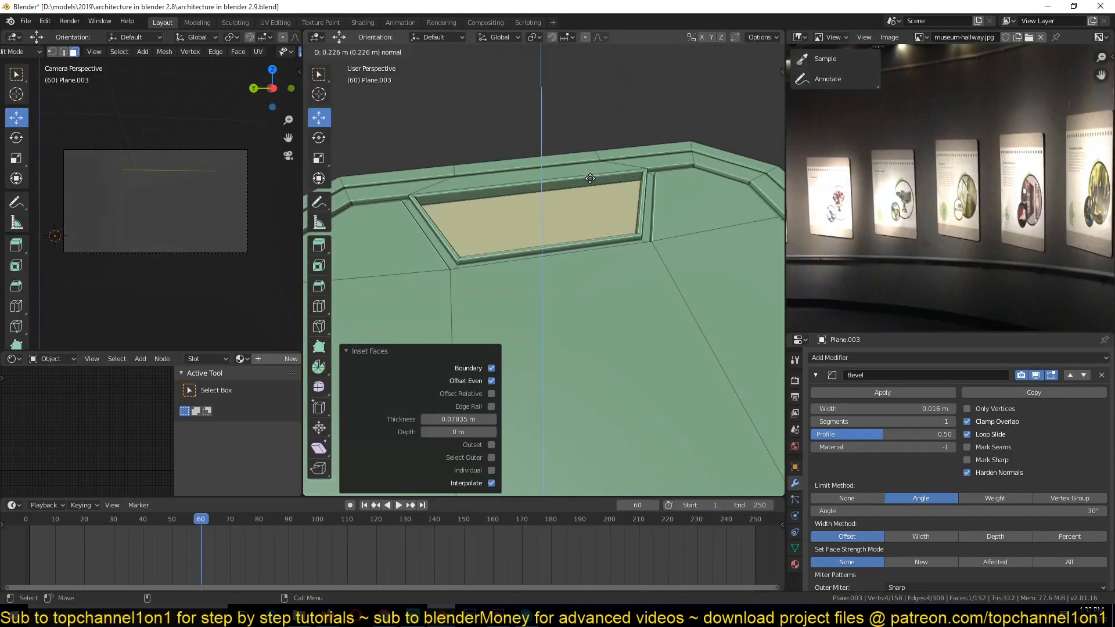
{"action": "left_click", "coordinate": [590, 178]}
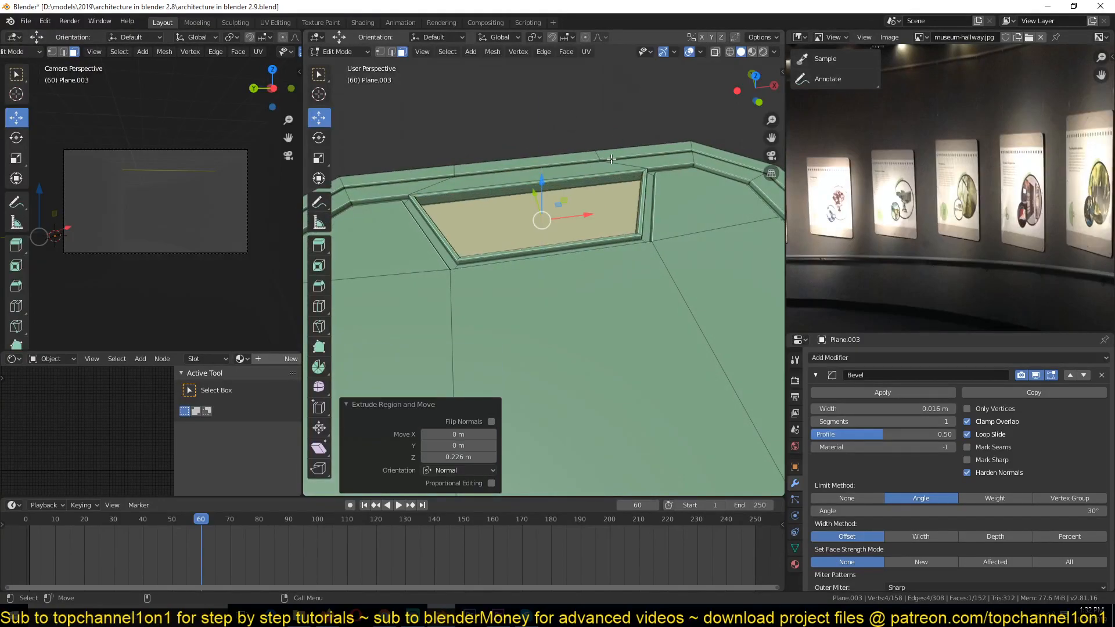
{"action": "key", "text": "r"}
{"action": "key", "text": "x"}
{"action": "left_click", "coordinate": [619, 124]}
Inset the trapezoid recess floor by 0.1869 m and inset the resulting inner face by 0.05473 m
{"action": "middle_click_drag", "start_coordinate": [620, 124], "coordinate": [695, 132]}
{"action": "key", "text": "i"}
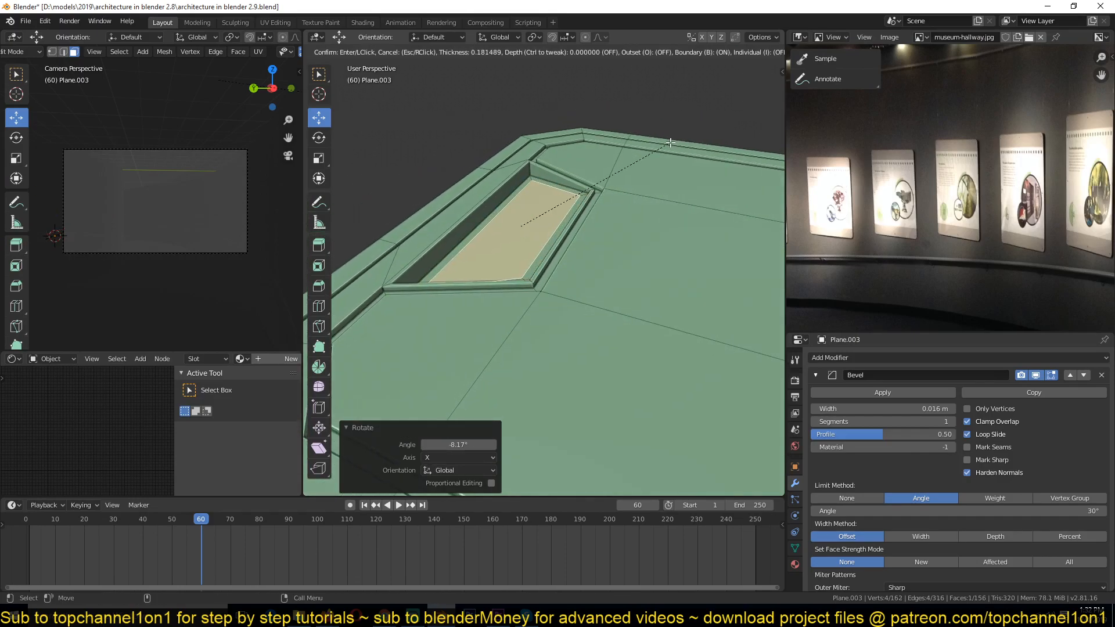
{"action": "left_click", "coordinate": [670, 143]}
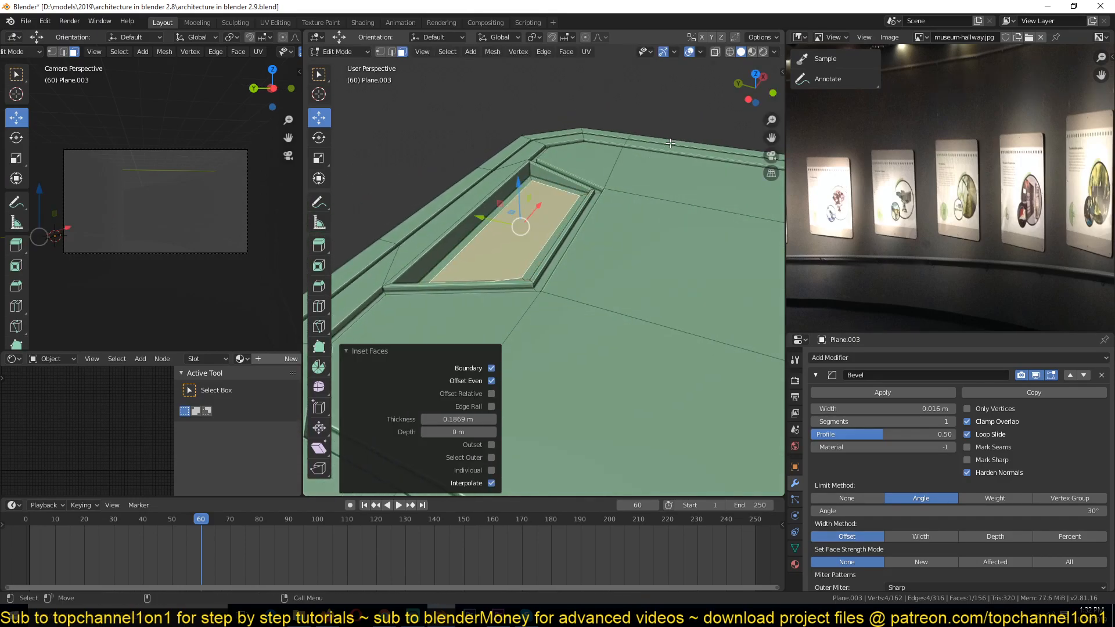
{"action": "key", "text": "i"}
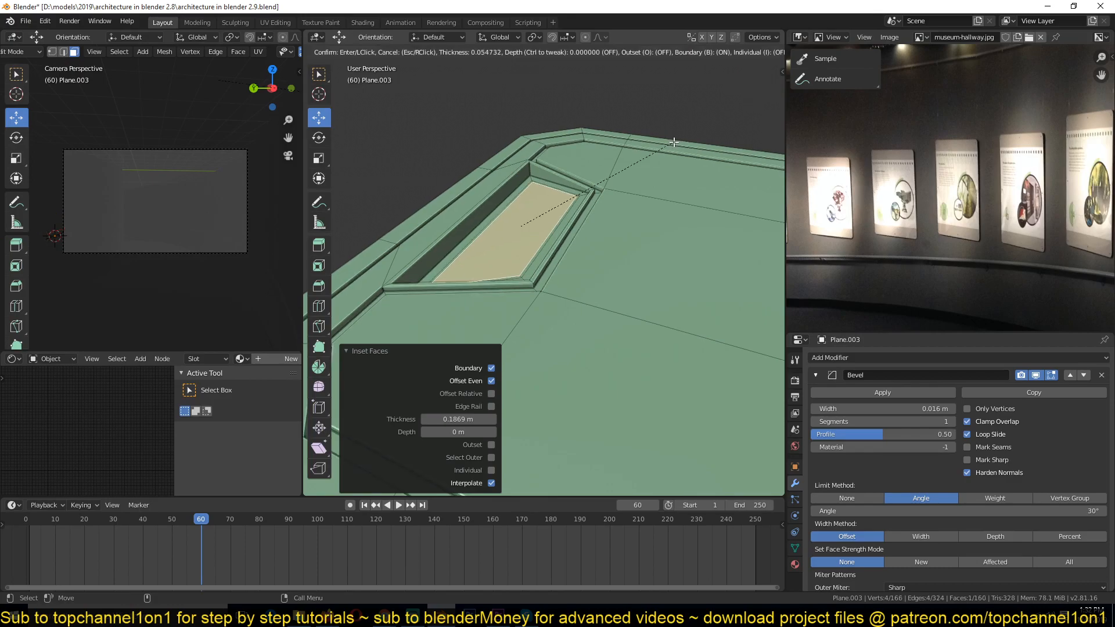
{"action": "left_click", "coordinate": [674, 142]}
Extrude the innermost trapezoid face along its normal, finish editing the mesh and save the file from the top view
{"action": "key", "text": "e"}
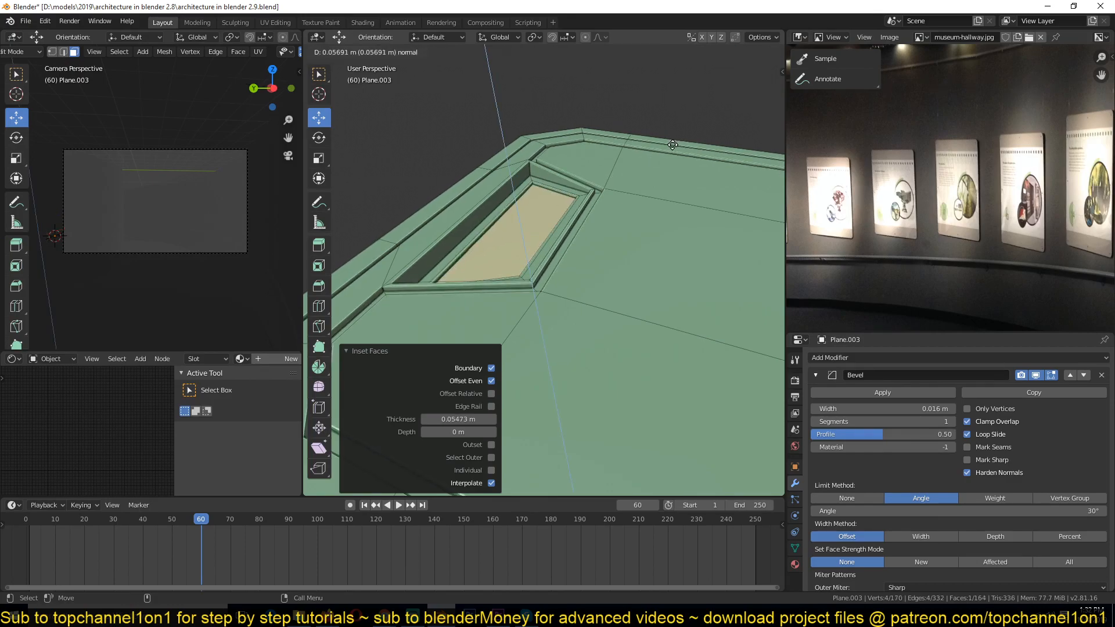
{"action": "left_click", "coordinate": [672, 150]}
{"action": "key", "text": "Tab"}
{"action": "middle_click_drag", "start_coordinate": [667, 154], "coordinate": [607, 251]}
{"action": "key", "text": "KP_1"}
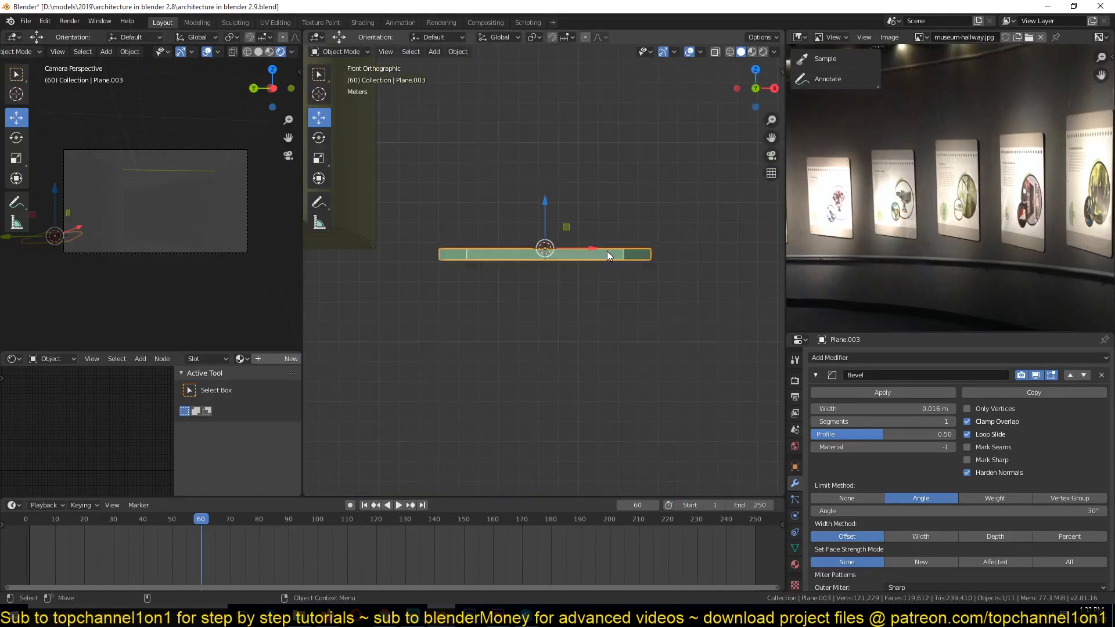
{"action": "key", "text": "KP_7"}
{"action": "scroll", "coordinate": [599, 171], "scroll_direction": "up", "scroll_amount": 2}
{"action": "key", "text": "ctrl+s"}
{"action": "key", "text": "n"}
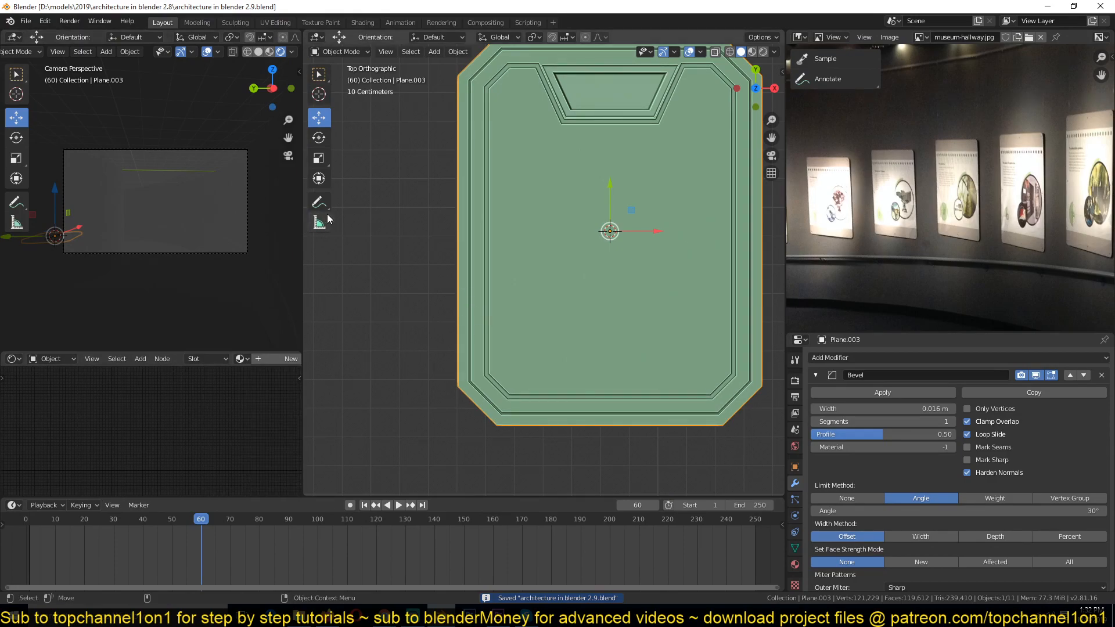
Scale the display panel to suit the circular hall, apply its scale and show the scene in wireframe
{"action": "scroll", "coordinate": [480, 218], "scroll_direction": "down", "scroll_amount": 4}
{"action": "scroll", "coordinate": [511, 218], "scroll_direction": "down", "scroll_amount": 4}
{"action": "middle_click_drag", "start_coordinate": [565, 320], "coordinate": [643, 244], "text": "shift"}
{"action": "key", "text": "s"}
{"action": "left_click", "coordinate": [628, 216]}
{"action": "key", "text": "ctrl+a"}
{"action": "left_click", "coordinate": [628, 216]}
{"action": "key", "text": "z"}
{"action": "left_click", "coordinate": [560, 235]}
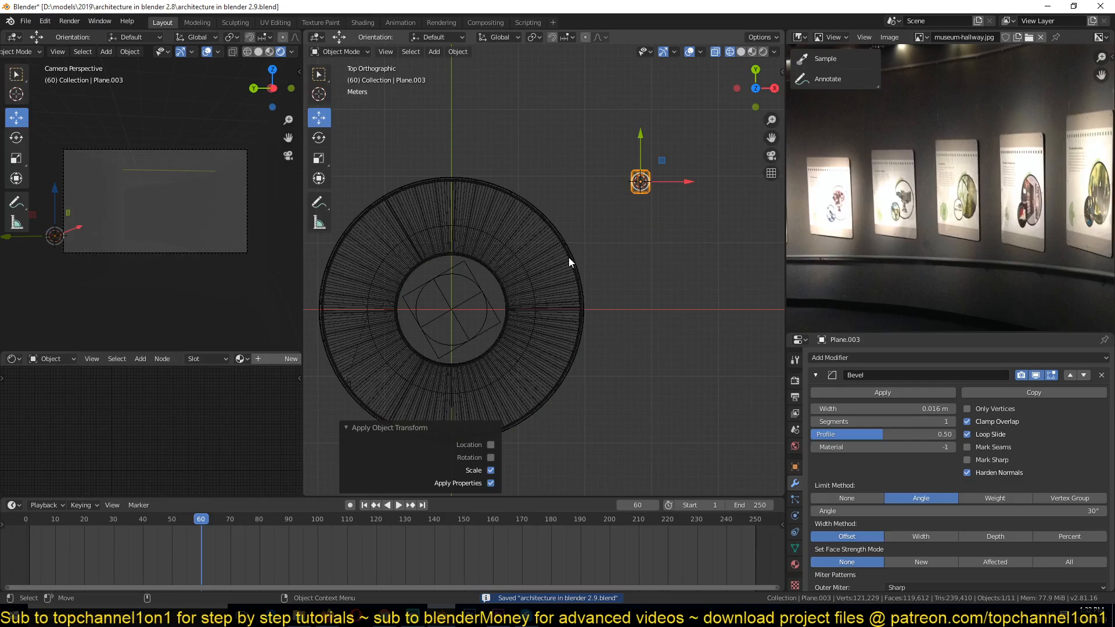
Add an Array modifier to the panel with a count of 9 and a relative X offset of 2
{"action": "middle_click_drag", "start_coordinate": [674, 360], "coordinate": [639, 305], "text": "shift"}
{"action": "left_click", "coordinate": [815, 375]}
{"action": "left_click", "coordinate": [853, 358]}
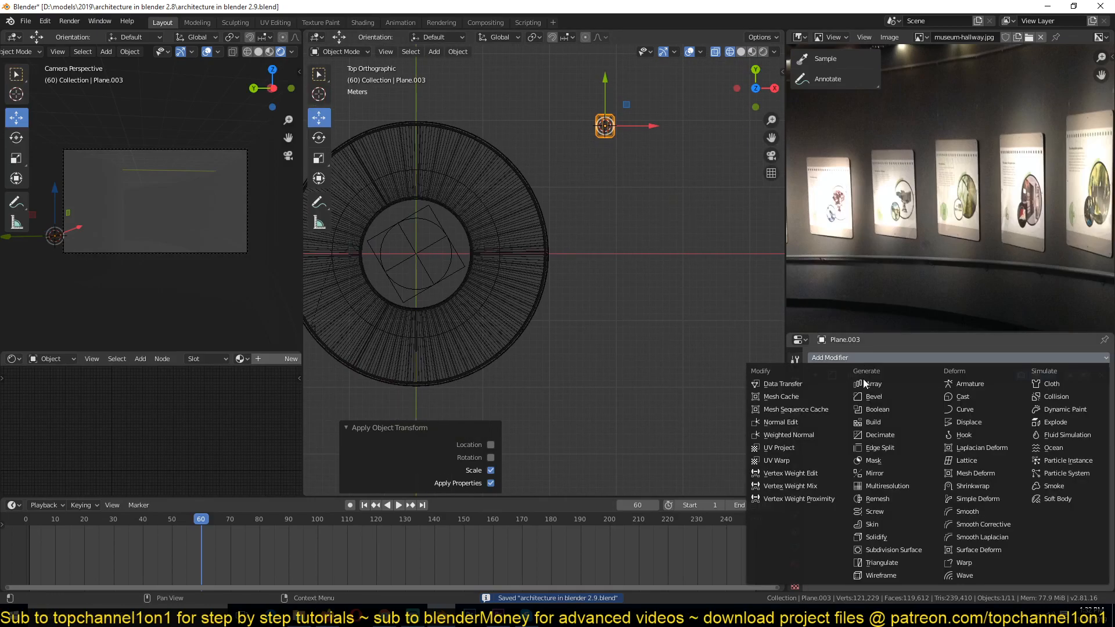
{"action": "left_click", "coordinate": [876, 382]}
{"action": "left_click_drag", "start_coordinate": [984, 442], "coordinate": [954, 442]}
{"action": "left_click_drag", "start_coordinate": [996, 472], "coordinate": [1022, 472]}
Add a Curve modifier to the panel row with rail as the curve object
{"action": "left_click", "coordinate": [815, 395]}
{"action": "left_click", "coordinate": [868, 358]}
{"action": "left_click", "coordinate": [964, 409]}
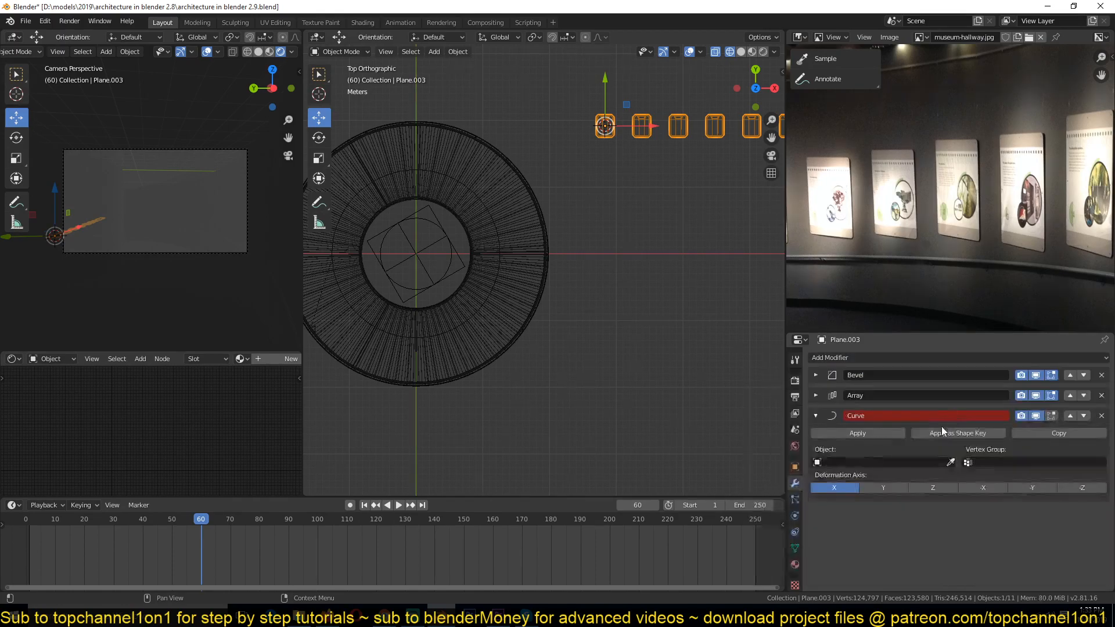
{"action": "left_click", "coordinate": [939, 456]}
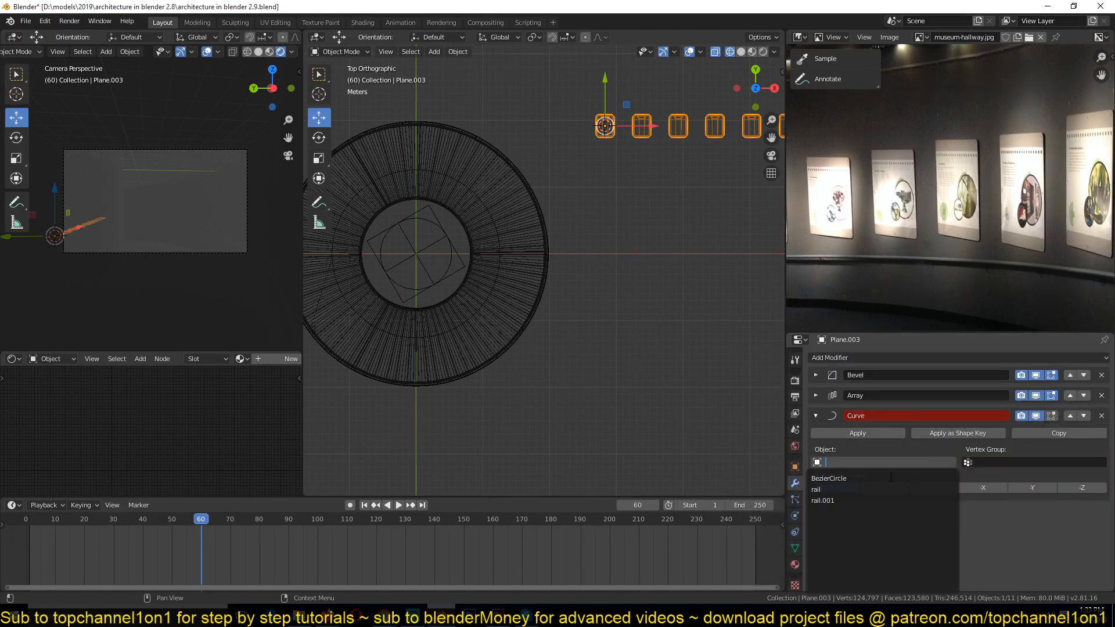
{"action": "left_click", "coordinate": [856, 490]}
{"action": "scroll", "coordinate": [615, 349], "scroll_direction": "down", "scroll_amount": 4}
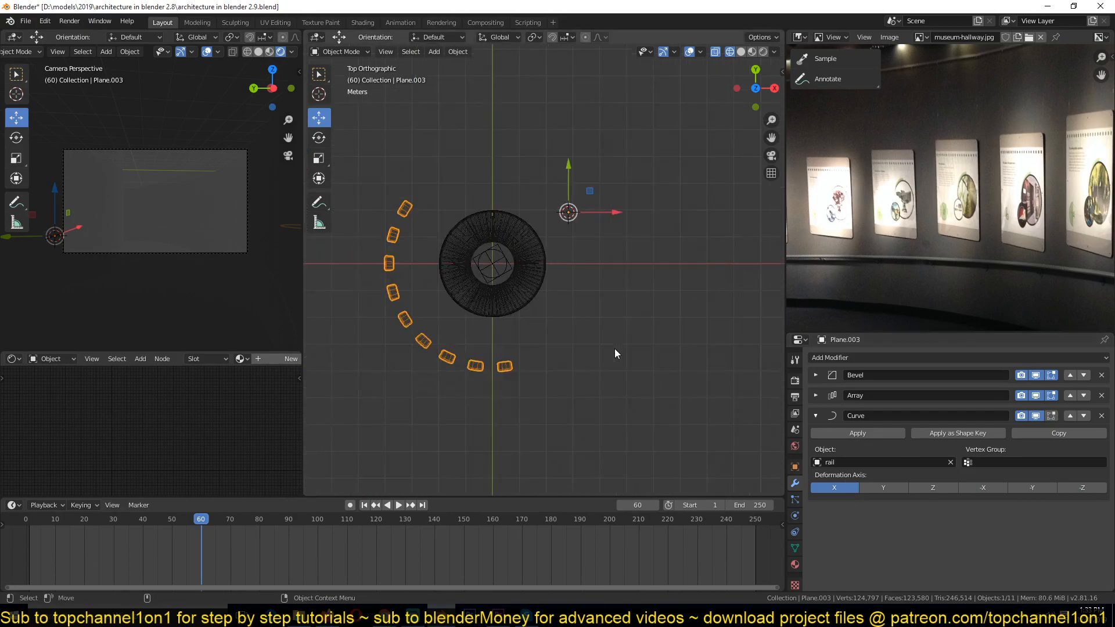
Snap the 3D cursor to the rail's origin and snap the panel row to the cursor
{"action": "scroll", "coordinate": [519, 290], "scroll_direction": "up", "scroll_amount": 3}
{"action": "left_click", "coordinate": [499, 287]}
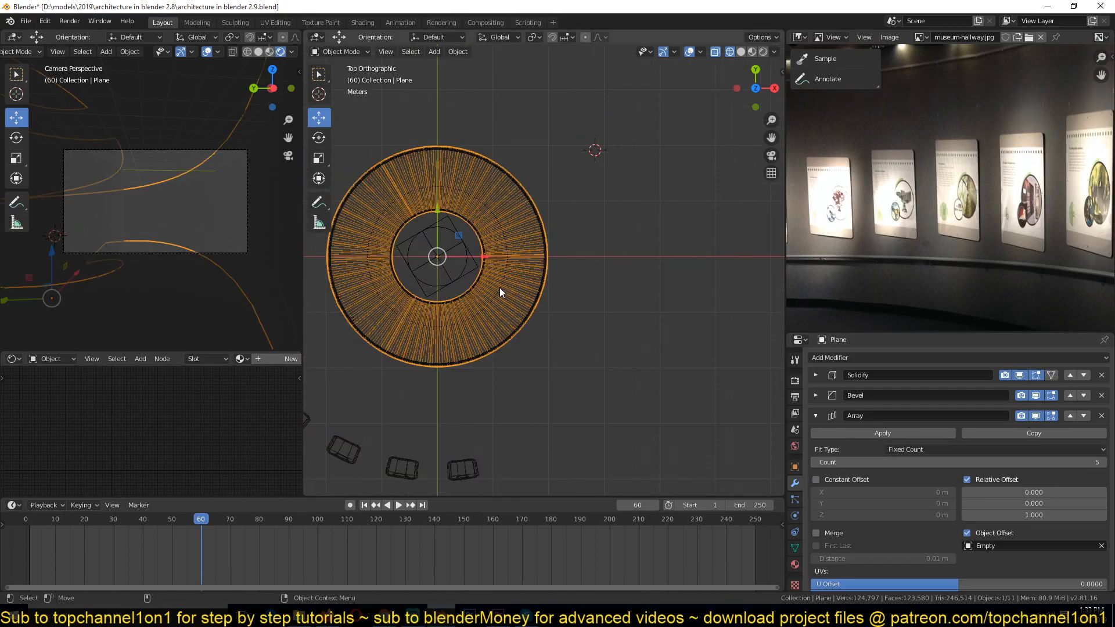
{"action": "left_click", "coordinate": [544, 284]}
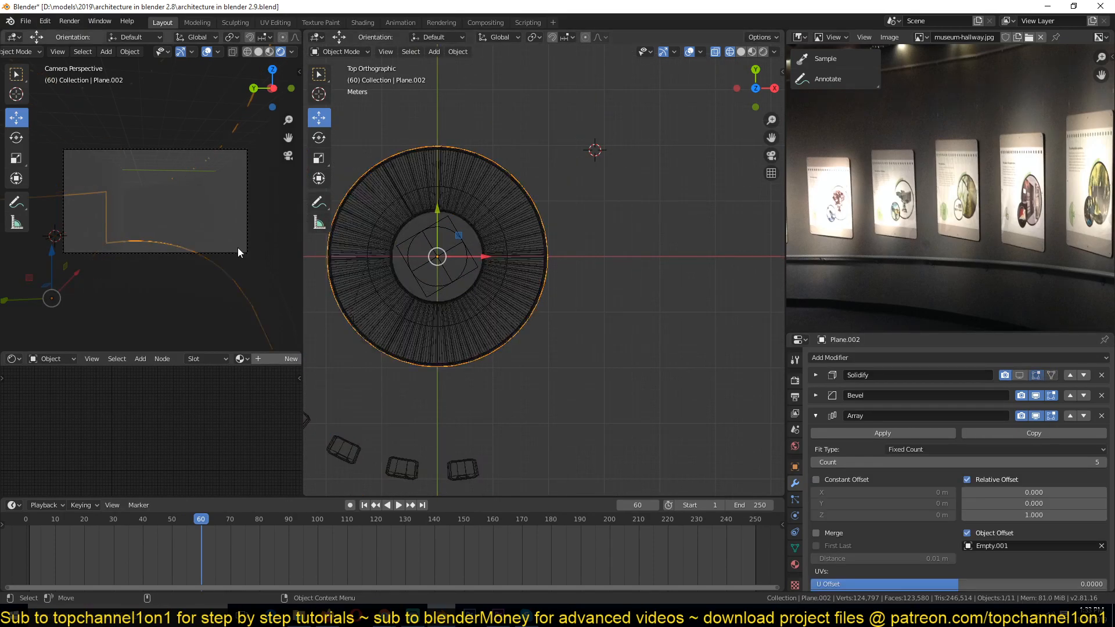
{"action": "left_click", "coordinate": [213, 239]}
{"action": "key", "text": "shift+s"}
{"action": "left_click", "coordinate": [507, 399]}
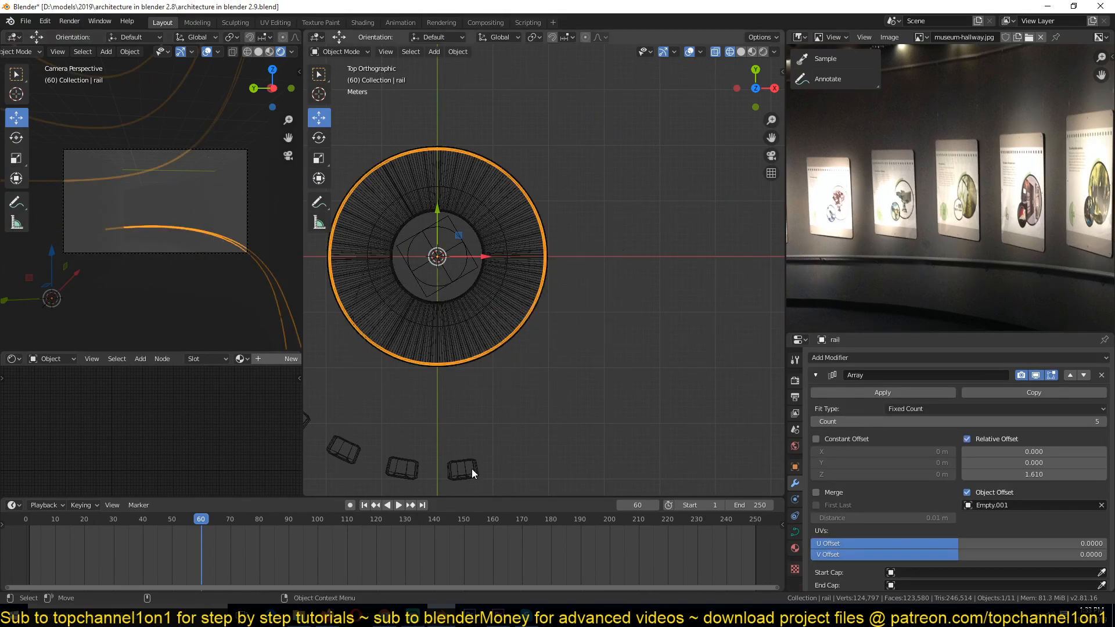
{"action": "left_click", "coordinate": [471, 469]}
{"action": "key", "text": "shift+s"}
{"action": "left_click", "coordinate": [501, 267]}
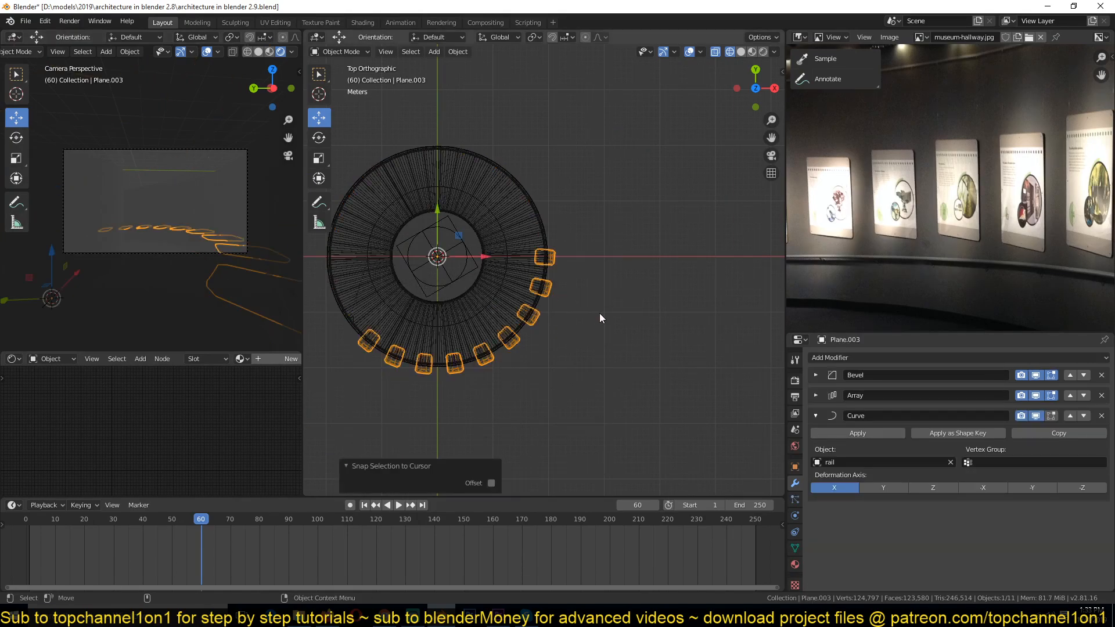
{"action": "key", "text": "r"}
{"action": "key", "text": "x"}
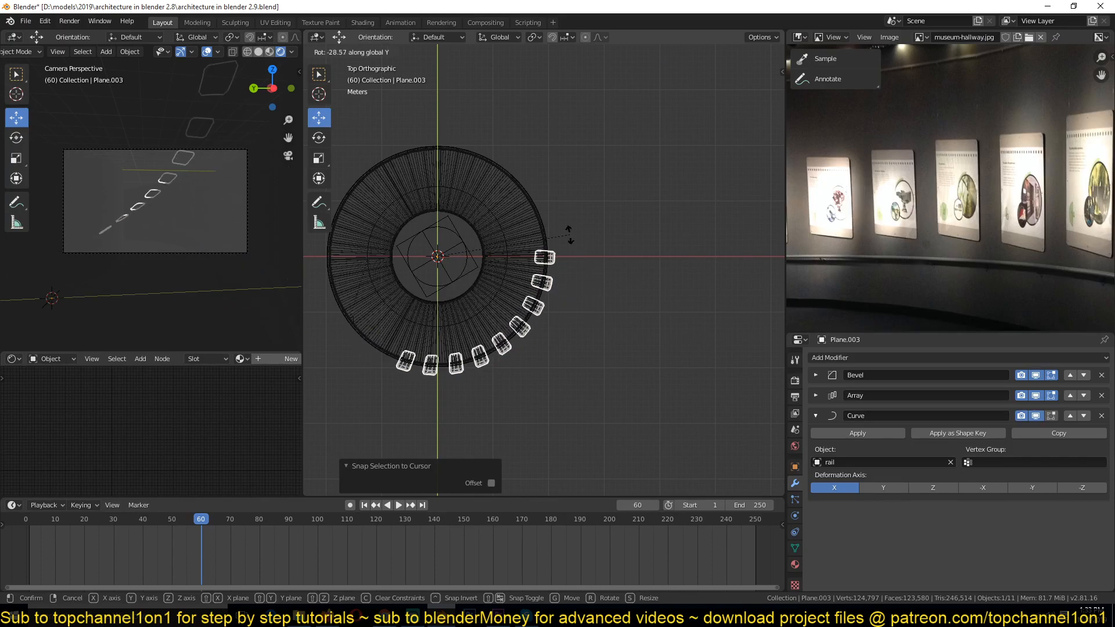
{"action": "right_click", "coordinate": [483, 162]}
Rotate the panel row 90° about the X axis and raise it 2.19 m along Z
{"action": "type", "text": "rx90"}
{"action": "key", "text": "Return"}
{"action": "middle_click_drag", "start_coordinate": [483, 162], "coordinate": [570, 215]}
{"action": "key", "text": "g"}
{"action": "key", "text": "z"}
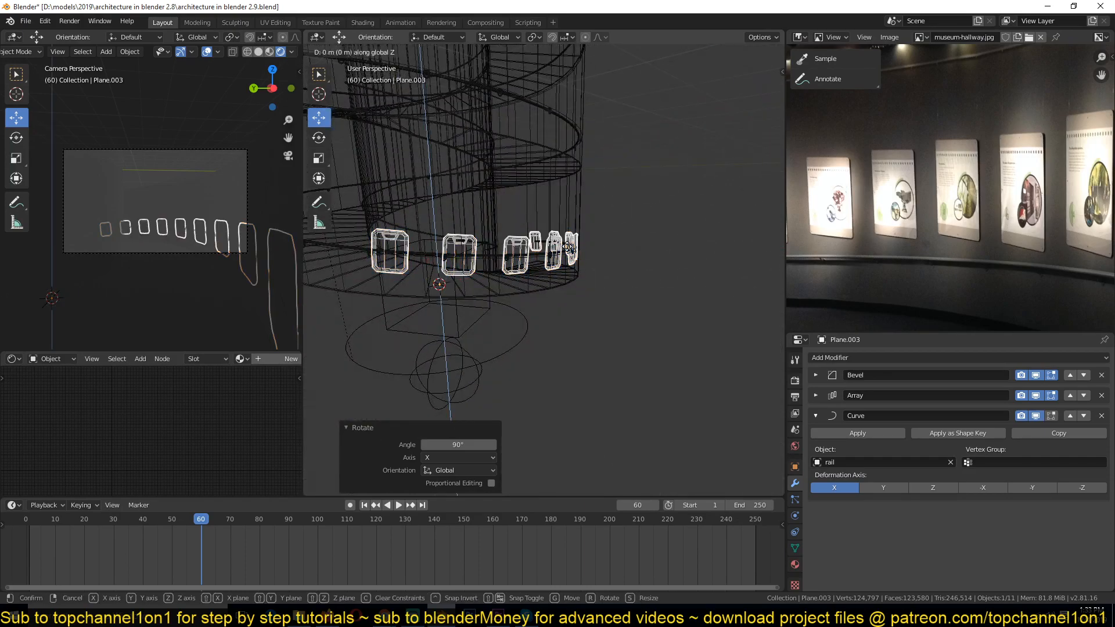
{"action": "left_click", "coordinate": [569, 230]}
Switch to solid shading, raise the panels another 0.97 m along Z above the handrail and save the file
{"action": "middle_click_drag", "start_coordinate": [470, 264], "coordinate": [485, 263]}
{"action": "key", "text": "z"}
{"action": "left_click", "coordinate": [627, 267]}
{"action": "scroll", "coordinate": [644, 270], "scroll_direction": "up", "scroll_amount": 7}
{"action": "mouse_move", "coordinate": [655, 275]}
{"action": "middle_mouse_down"}
{"action": "mouse_move", "coordinate": [446, 343]}
{"action": "mouse_move", "coordinate": [596, 256]}
{"action": "mouse_move", "coordinate": [567, 264]}
{"action": "mouse_move", "coordinate": [650, 278]}
{"action": "mouse_move", "coordinate": [610, 263]}
{"action": "middle_mouse_up"}
{"action": "key", "text": "ctrl+s"}
{"action": "key", "text": "g"}
{"action": "key", "text": "z"}
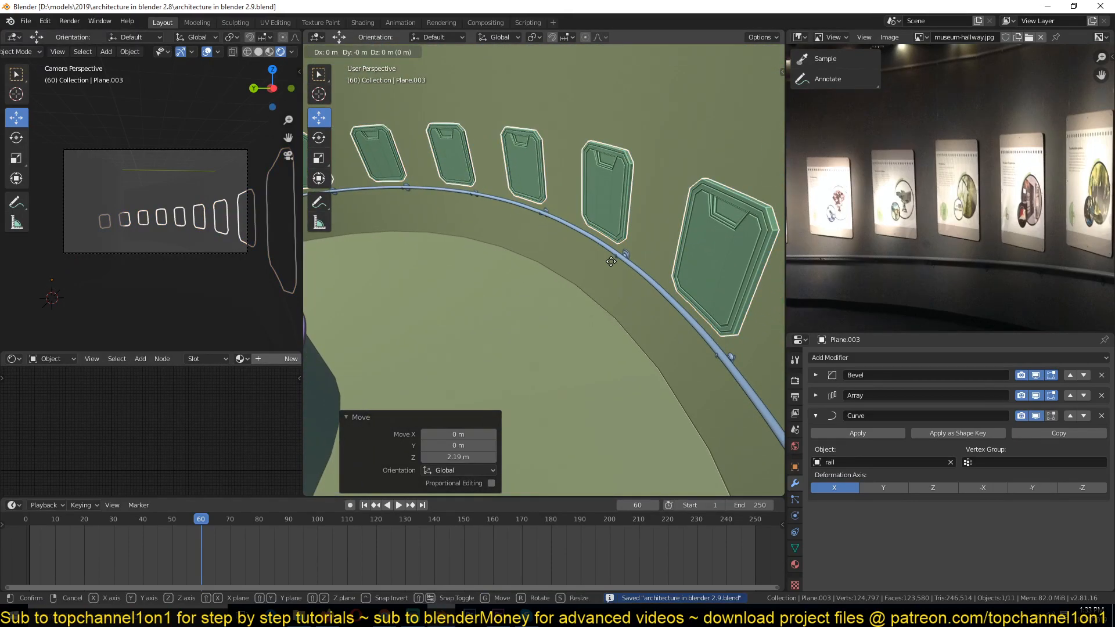
{"action": "left_click", "coordinate": [616, 218]}
{"action": "mouse_move", "coordinate": [616, 217]}
{"action": "middle_mouse_down"}
{"action": "mouse_move", "coordinate": [620, 201]}
{"action": "mouse_move", "coordinate": [606, 235]}
{"action": "middle_mouse_up"}
{"action": "key", "text": "ctrl+s"}
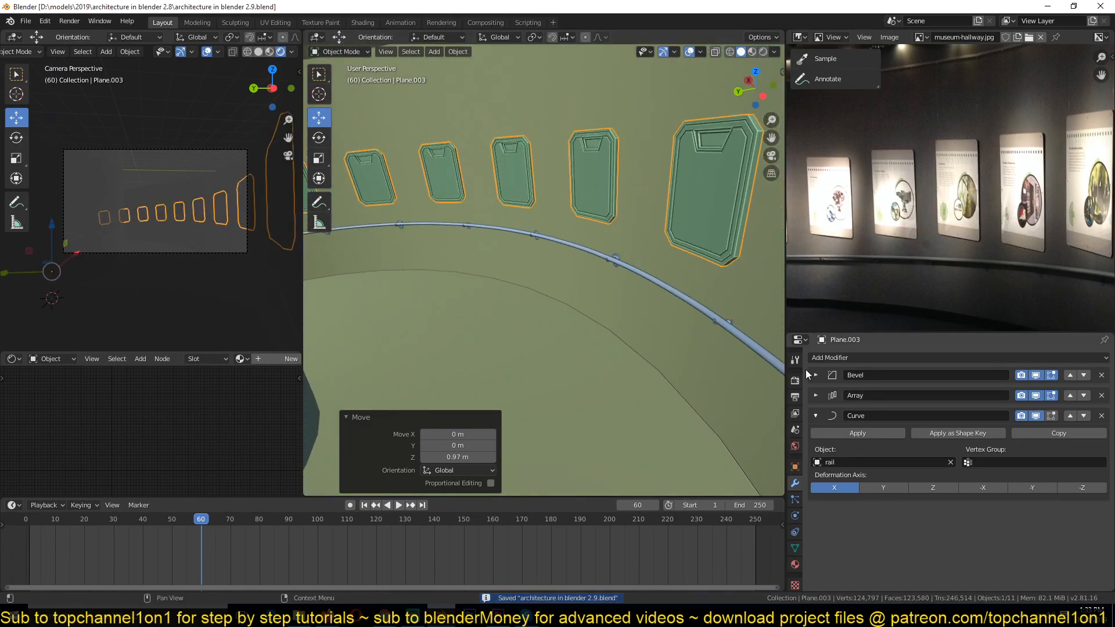
Set the panel Array's relative X offset to 2.7 and its count to 26, following the spacing in the reference photo
{"action": "scroll", "coordinate": [865, 255], "scroll_direction": "down", "scroll_amount": 3}
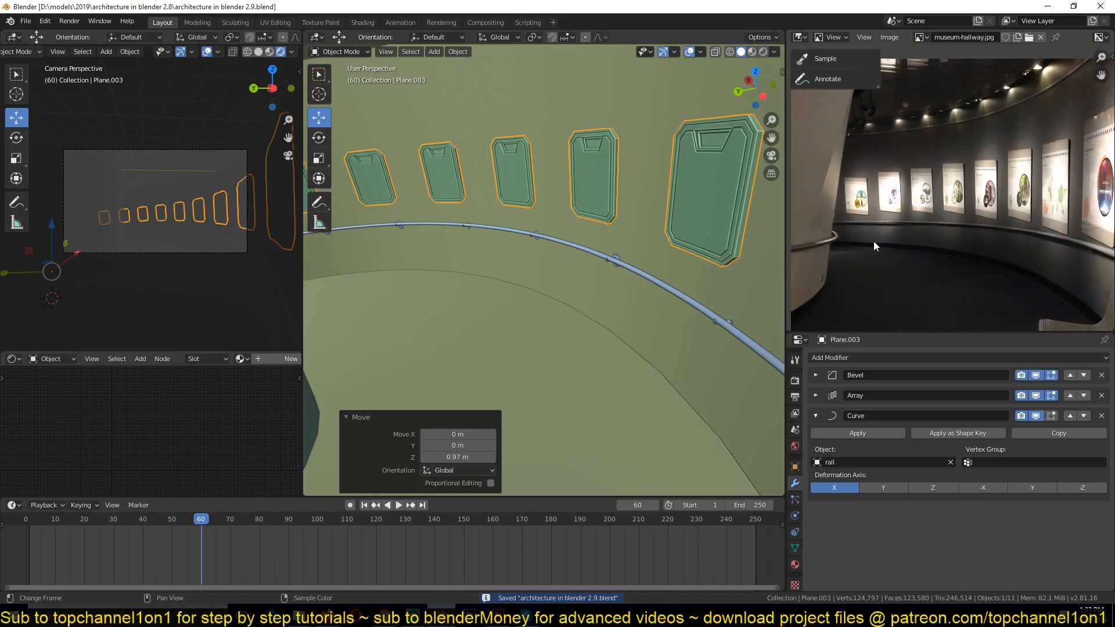
{"action": "scroll", "coordinate": [875, 242], "scroll_direction": "up", "scroll_amount": 2}
{"action": "mouse_move", "coordinate": [660, 246]}
{"action": "middle_mouse_down"}
{"action": "mouse_move", "coordinate": [681, 232]}
{"action": "mouse_move", "coordinate": [635, 243]}
{"action": "mouse_move", "coordinate": [675, 253]}
{"action": "mouse_move", "coordinate": [509, 241]}
{"action": "mouse_move", "coordinate": [540, 255]}
{"action": "middle_mouse_up"}
{"action": "key", "text": "shift+z"}
{"action": "key", "text": "ctrl+s"}
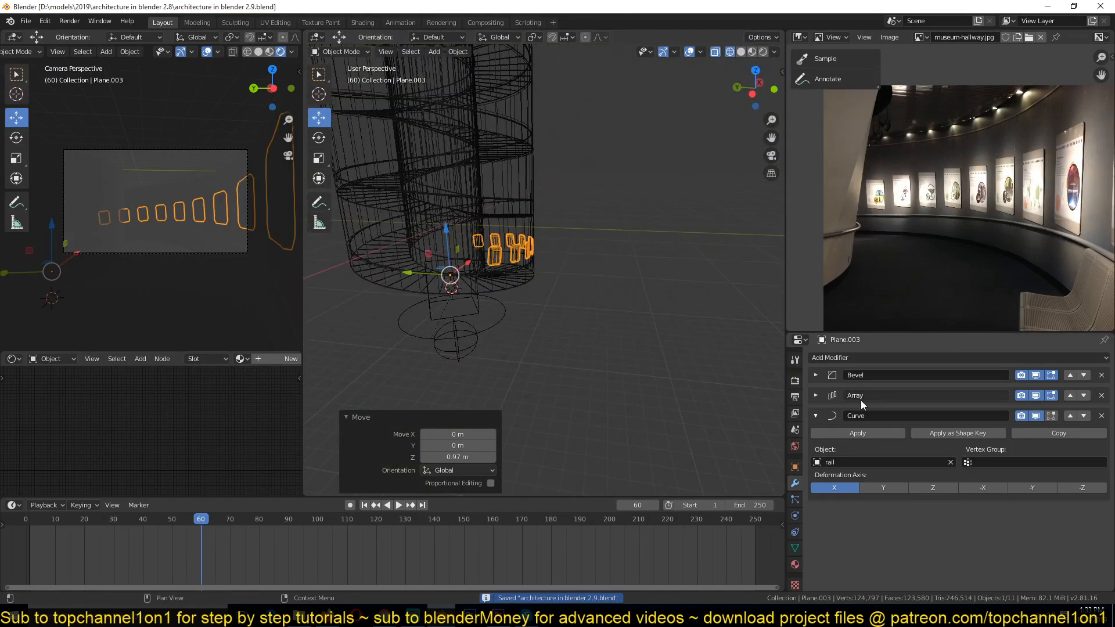
{"action": "left_click", "coordinate": [815, 395]}
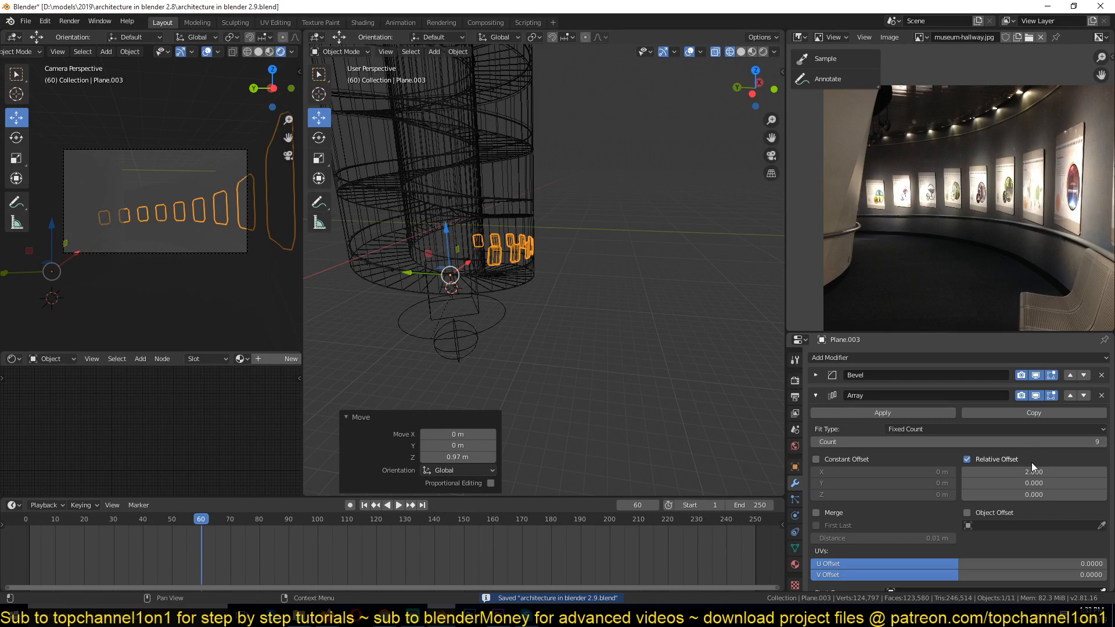
{"action": "left_click_drag", "start_coordinate": [1034, 472], "coordinate": [1051, 442]}
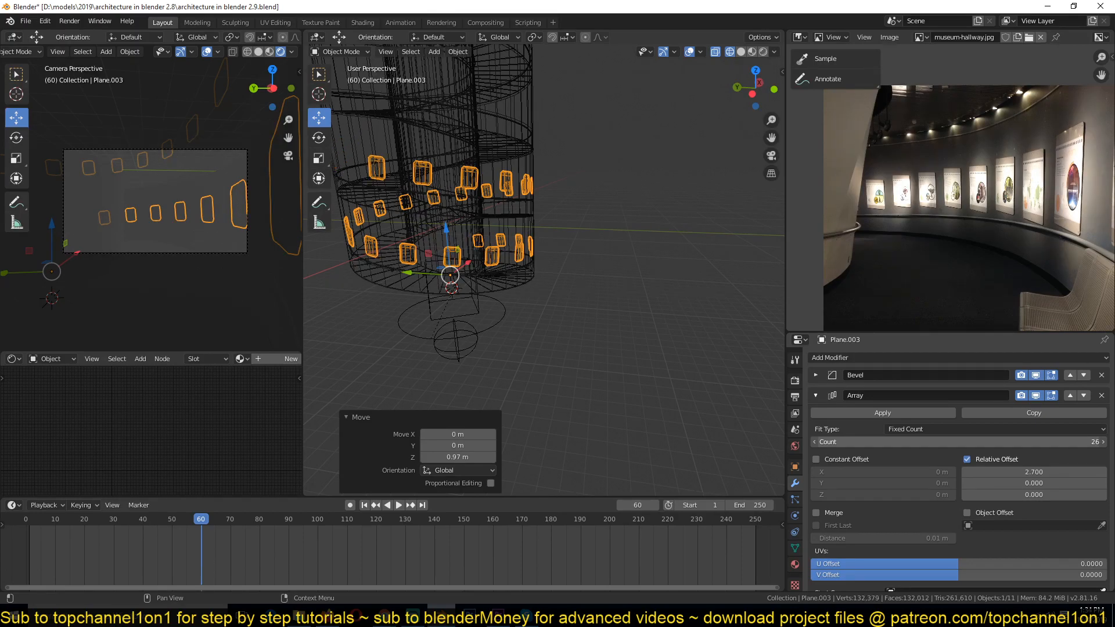
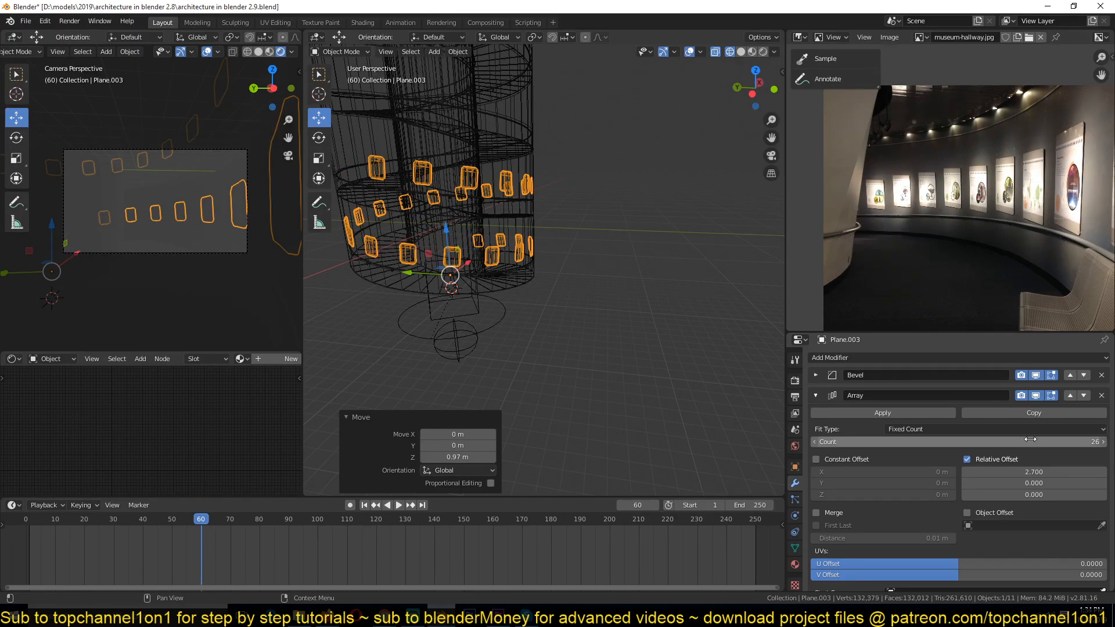
{"action": "left_click", "coordinate": [817, 397]}
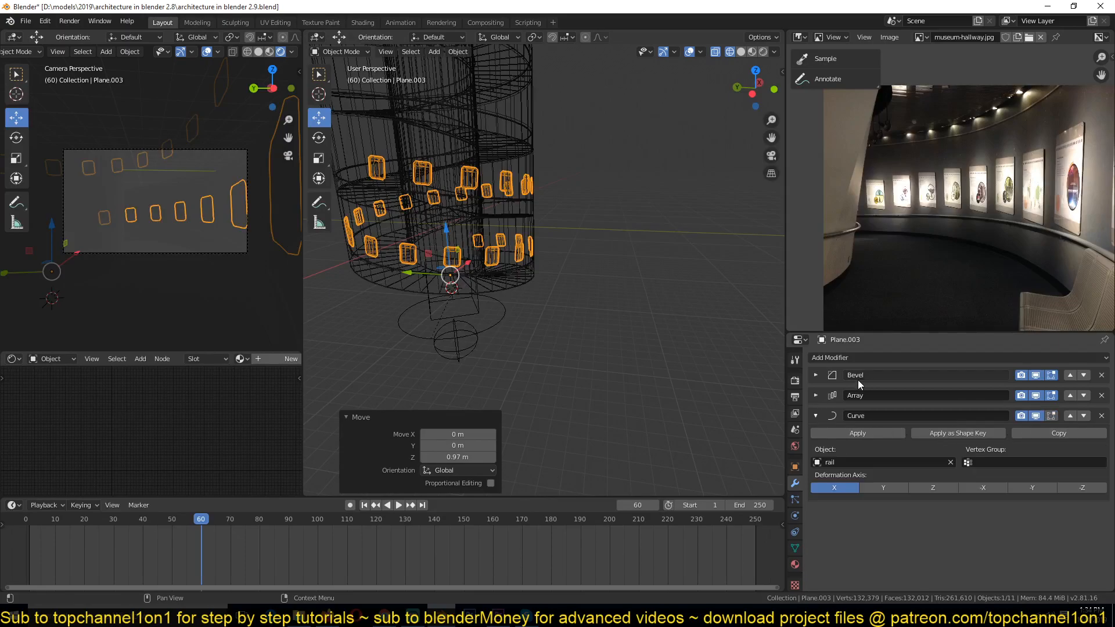
{"action": "left_click", "coordinate": [816, 413]}
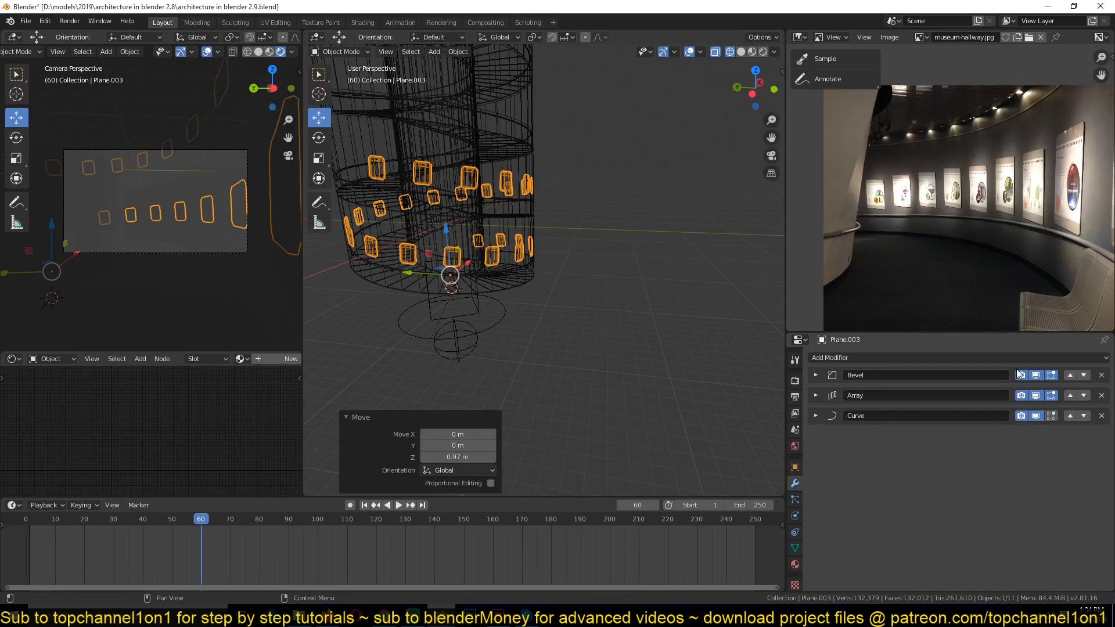
Add a second Array modifier below the Curve modifier and set its relative X offset to 0
{"action": "left_click", "coordinate": [981, 358]}
{"action": "left_click", "coordinate": [906, 381]}
{"action": "scroll", "coordinate": [489, 203], "scroll_direction": "down", "scroll_amount": 4}
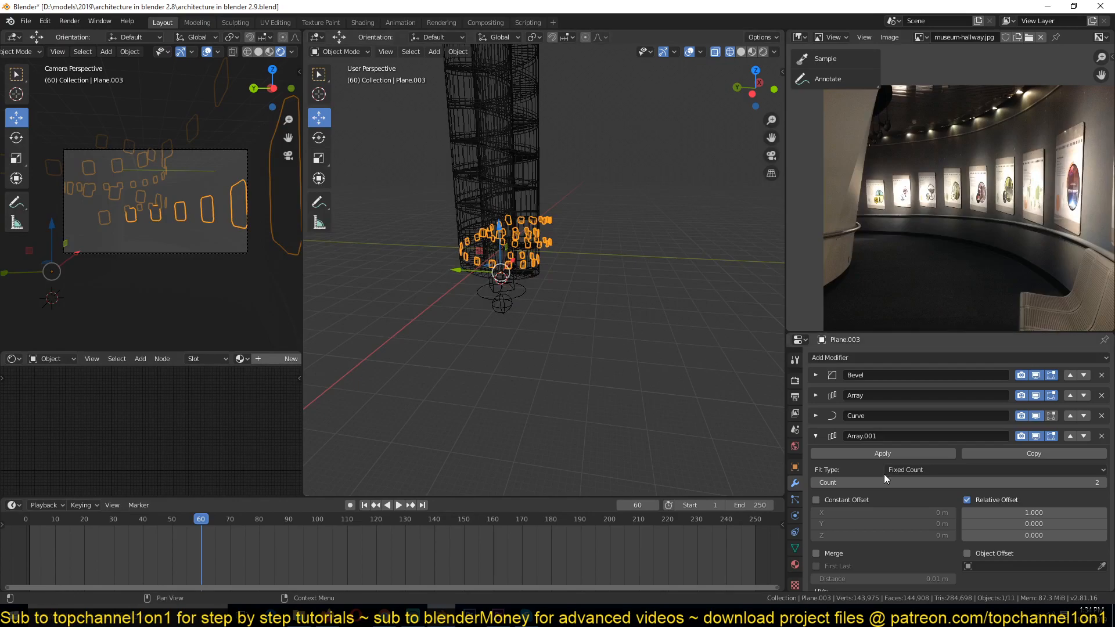
{"action": "left_click", "coordinate": [1038, 513]}
{"action": "key", "text": "Return"}
Try a relative Z offset of 1 on the second Array, and reset Z to 0 and X to 1
{"action": "left_click", "coordinate": [1043, 534]}
{"action": "type", "text": "1"}
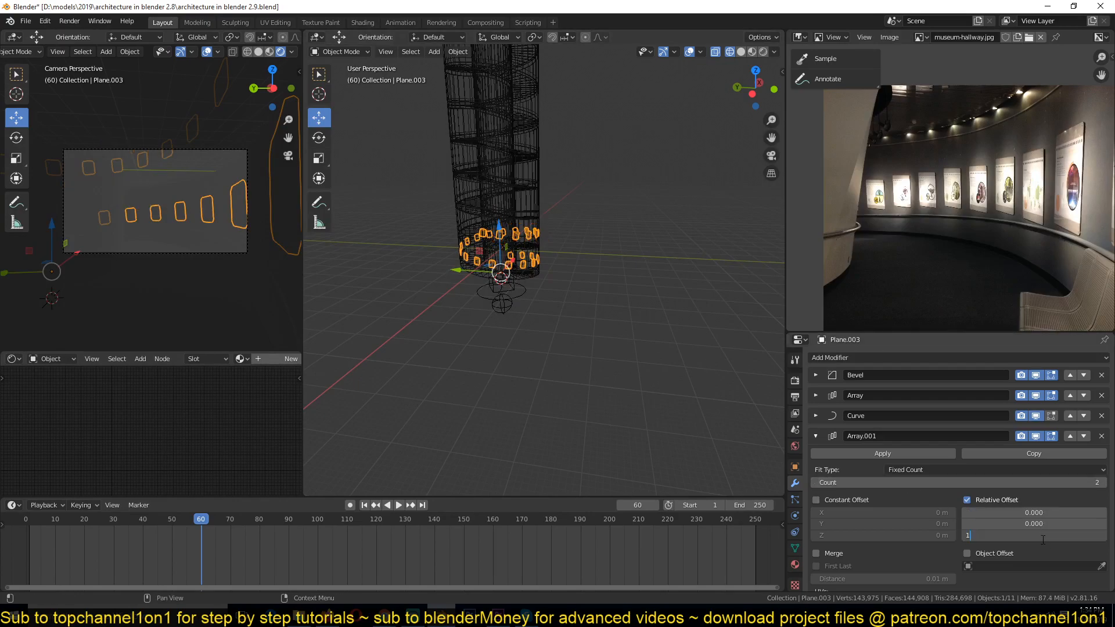
{"action": "key", "text": "Return"}
{"action": "left_click", "coordinate": [1043, 534]}
{"action": "type", "text": "0"}
{"action": "key", "text": "Return"}
{"action": "left_click", "coordinate": [1044, 512]}
{"action": "type", "text": "1"}
{"action": "key", "text": "Return"}
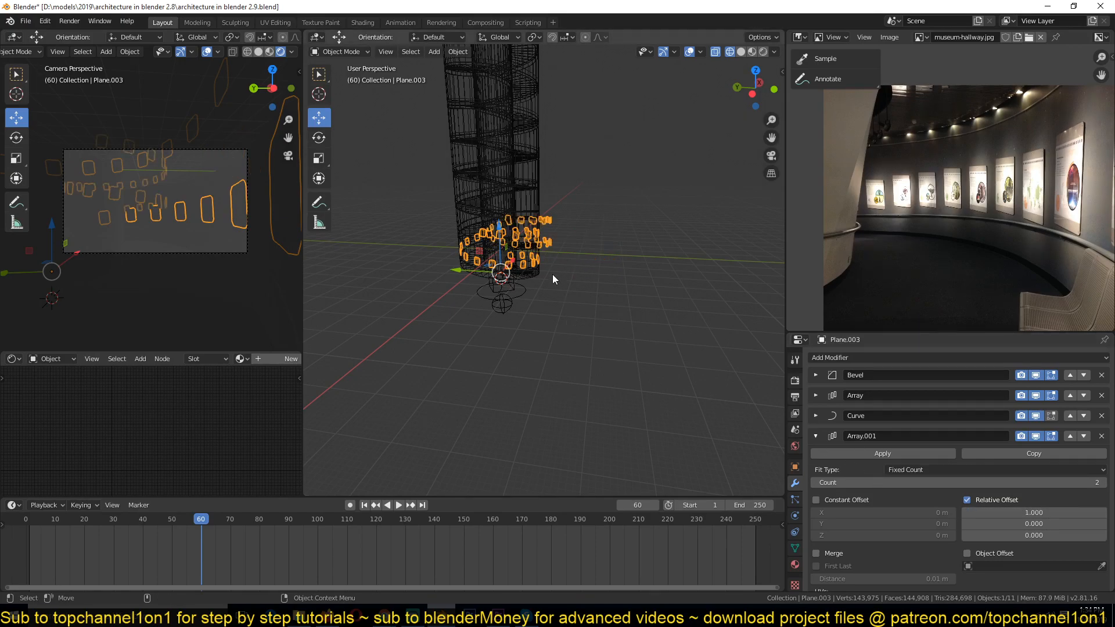
Set the second Array's relative Y offset to 1 and X offset to 0, and save the file
{"action": "key", "text": "KP_1"}
{"action": "left_click", "coordinate": [1033, 523]}
{"action": "type", "text": "1"}
{"action": "key", "text": "Return"}
{"action": "left_click", "coordinate": [1049, 512]}
{"action": "type", "text": "0"}
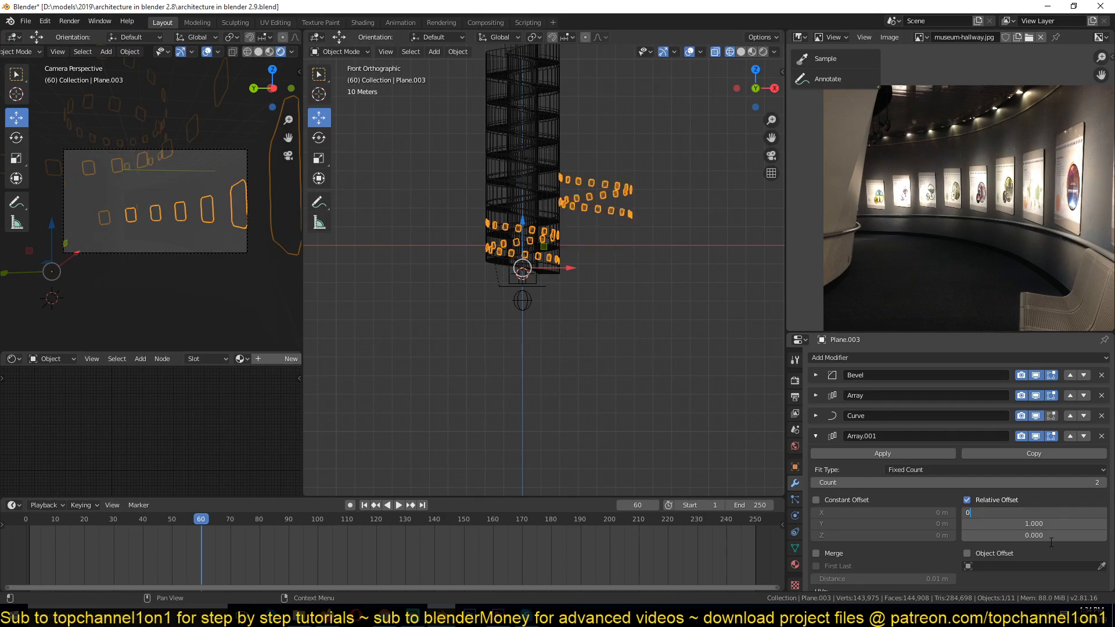
{"action": "key", "text": "Return"}
{"action": "middle_click_drag", "start_coordinate": [514, 277], "coordinate": [719, 313], "text": "shift"}
{"action": "scroll", "coordinate": [683, 307], "scroll_direction": "up", "scroll_amount": 3}
{"action": "key", "text": "ctrl+s"}
Select the spiral rail, save the file and hide all other objects in the front view
{"action": "key", "text": "KP_Decimal"}
{"action": "middle_click_drag", "start_coordinate": [605, 323], "coordinate": [612, 272]}
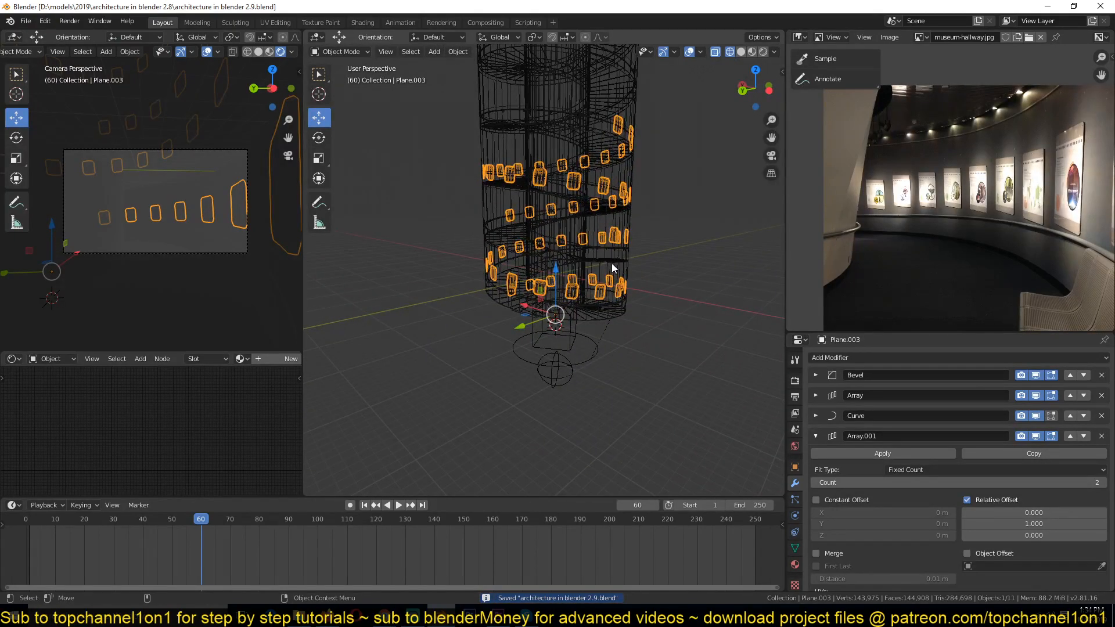
{"action": "scroll", "coordinate": [609, 261], "scroll_direction": "up", "scroll_amount": 5}
{"action": "left_click", "coordinate": [676, 222]}
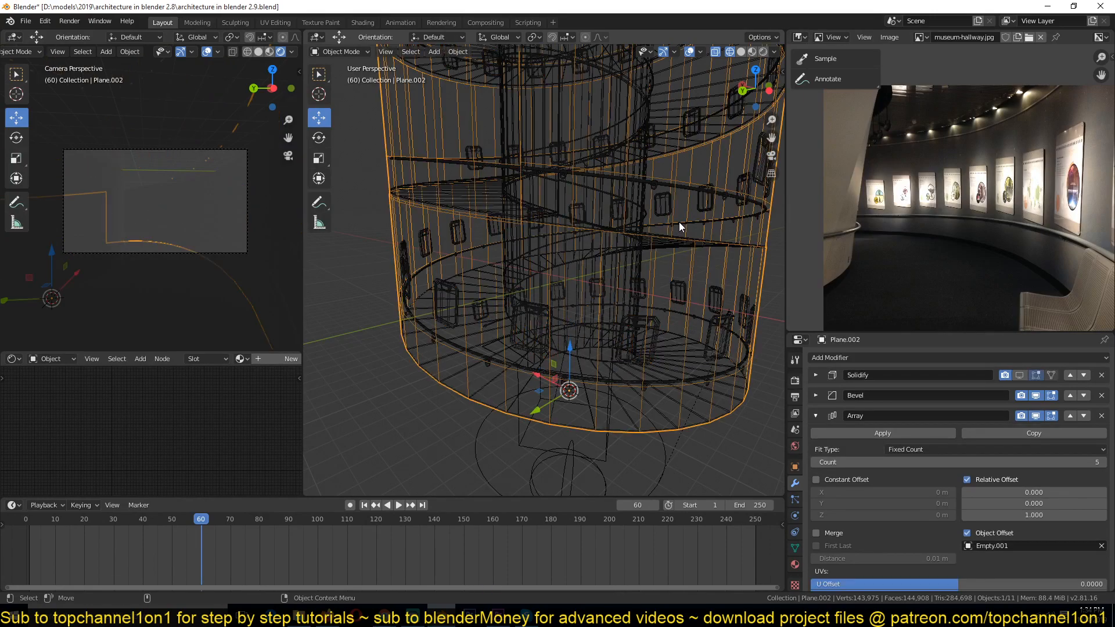
{"action": "left_click", "coordinate": [680, 221]}
{"action": "scroll", "coordinate": [572, 310], "scroll_direction": "down", "scroll_amount": 6}
{"action": "mouse_move", "coordinate": [573, 310]}
{"action": "middle_mouse_down"}
{"action": "mouse_move", "coordinate": [610, 349]}
{"action": "mouse_move", "coordinate": [541, 386]}
{"action": "mouse_move", "coordinate": [500, 295]}
{"action": "mouse_move", "coordinate": [569, 295]}
{"action": "middle_mouse_up"}
{"action": "scroll", "coordinate": [500, 295], "scroll_direction": "up", "scroll_amount": 5}
{"action": "key", "text": "ctrl+s"}
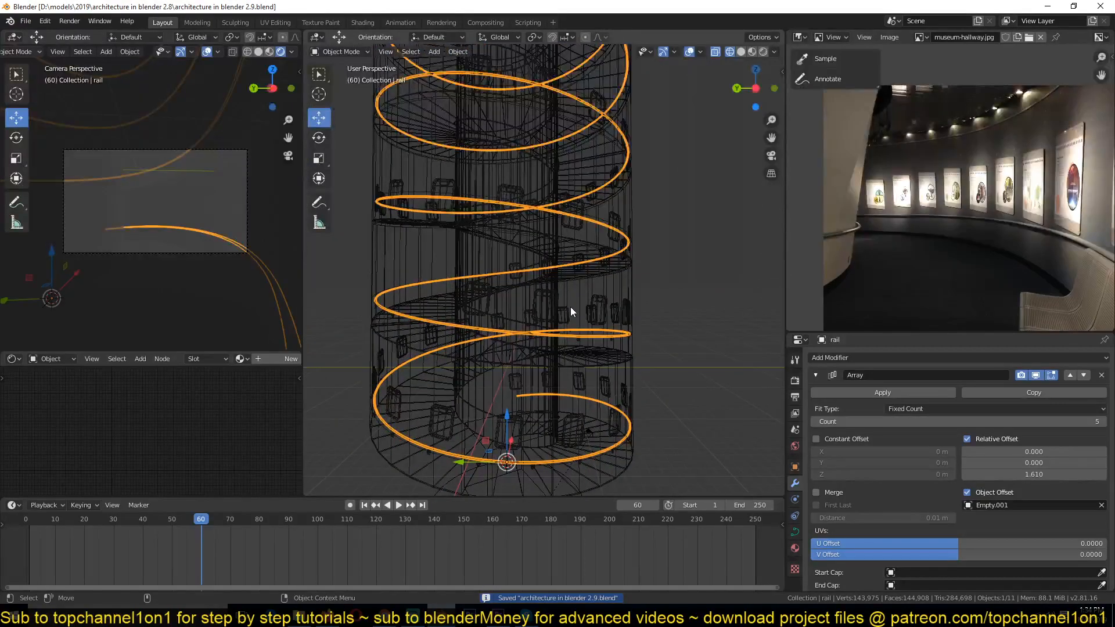
{"action": "key", "text": "KP_7"}
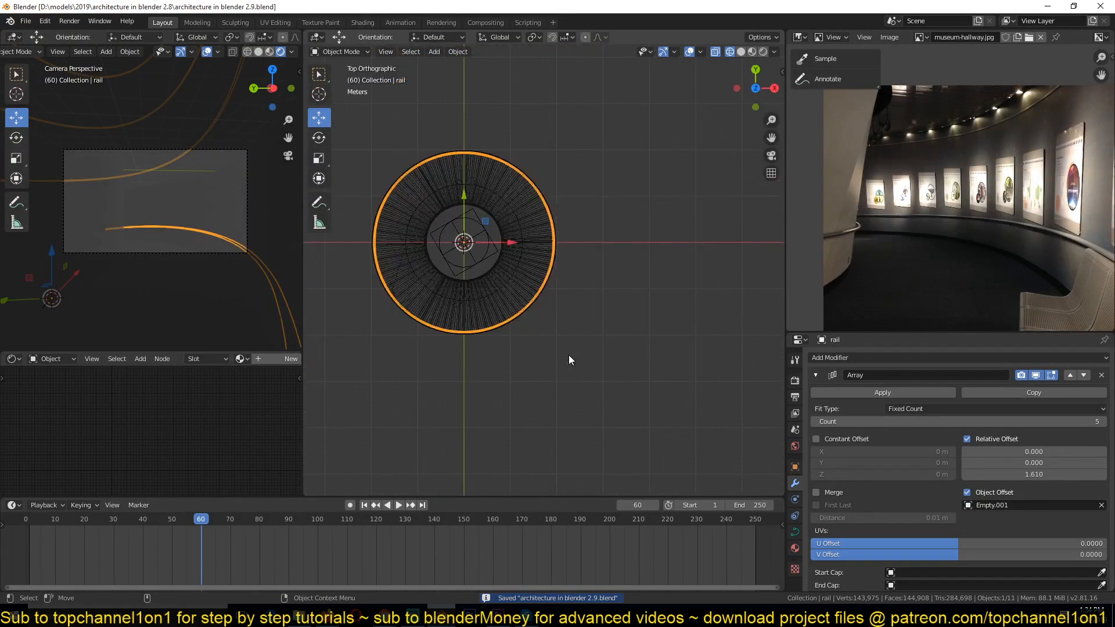
{"action": "key", "text": "KP_1"}
{"action": "middle_click_drag", "start_coordinate": [566, 356], "coordinate": [565, 312], "text": "shift"}
{"action": "key", "text": "shift+h"}
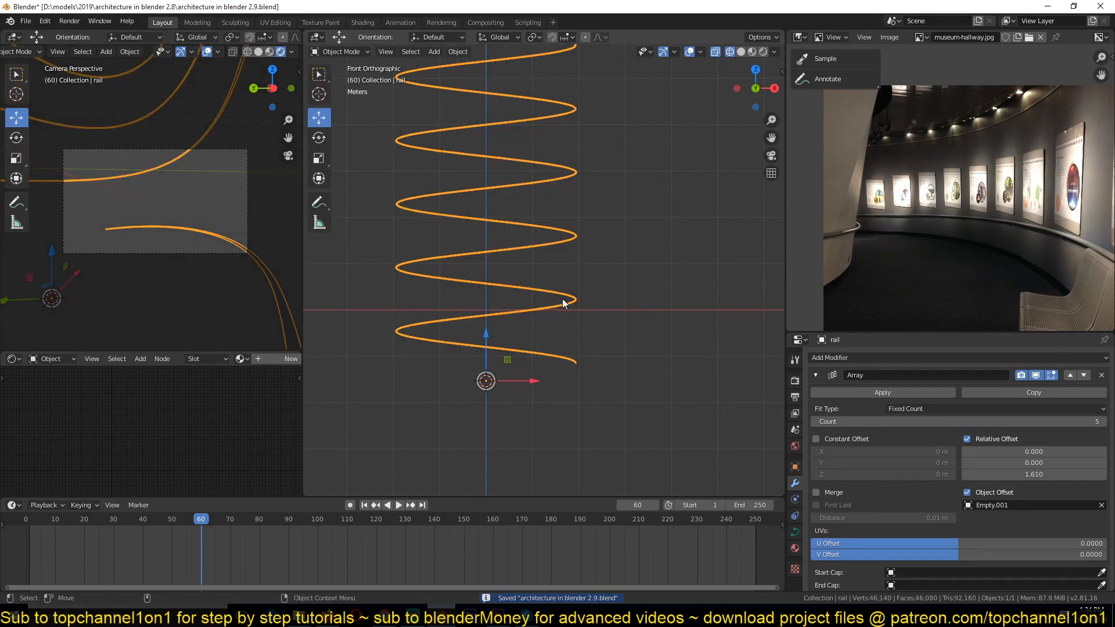
Examine the rail's curve points in Edit Mode from the top and in perspective, selecting the curve's upper end point
{"action": "key", "text": "KP_7"}
{"action": "key", "text": "Tab"}
{"action": "middle_click_drag", "start_coordinate": [552, 319], "coordinate": [590, 221]}
{"action": "key", "text": "KP_7"}
{"action": "scroll", "coordinate": [568, 281], "scroll_direction": "up", "scroll_amount": 4}
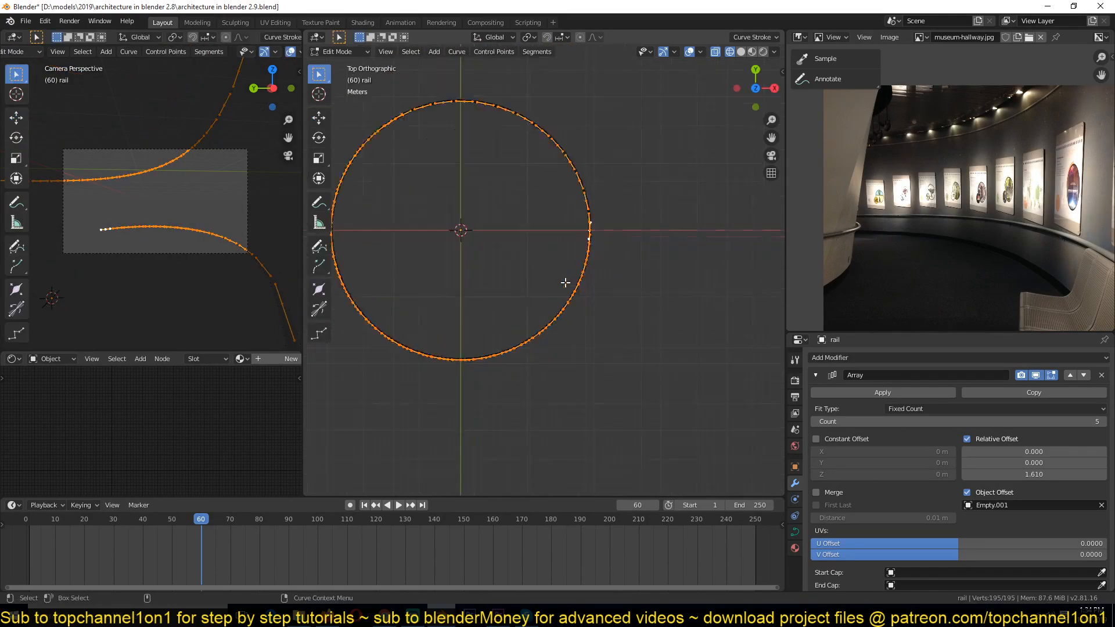
{"action": "middle_click_drag", "start_coordinate": [568, 282], "coordinate": [698, 261], "text": "shift"}
{"action": "left_click", "coordinate": [710, 250]}
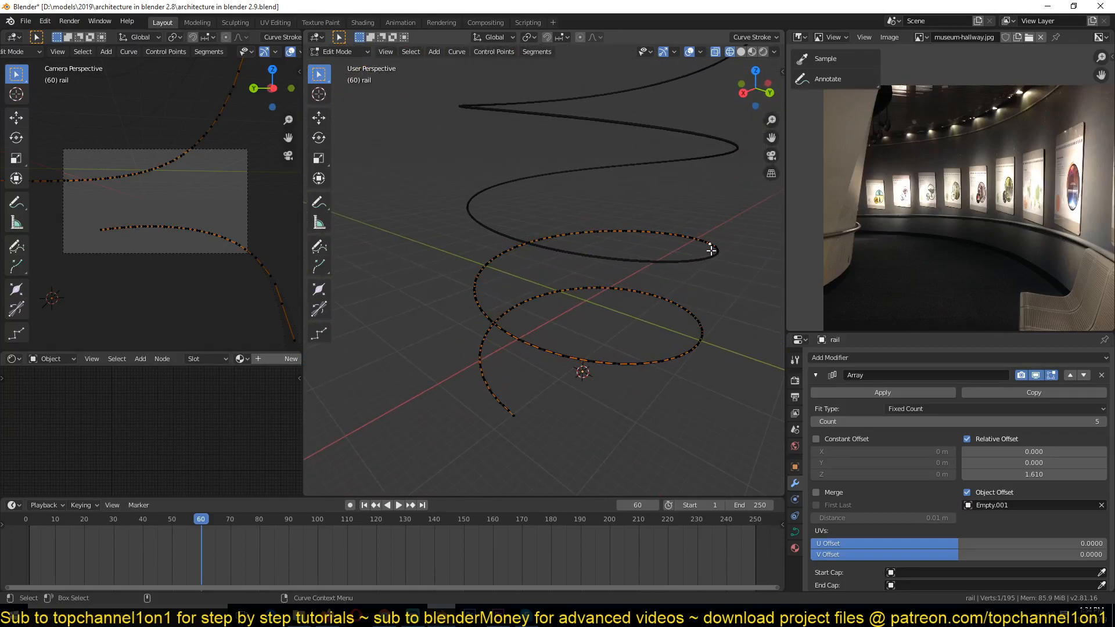
{"action": "middle_click_drag", "start_coordinate": [566, 387], "coordinate": [557, 378]}
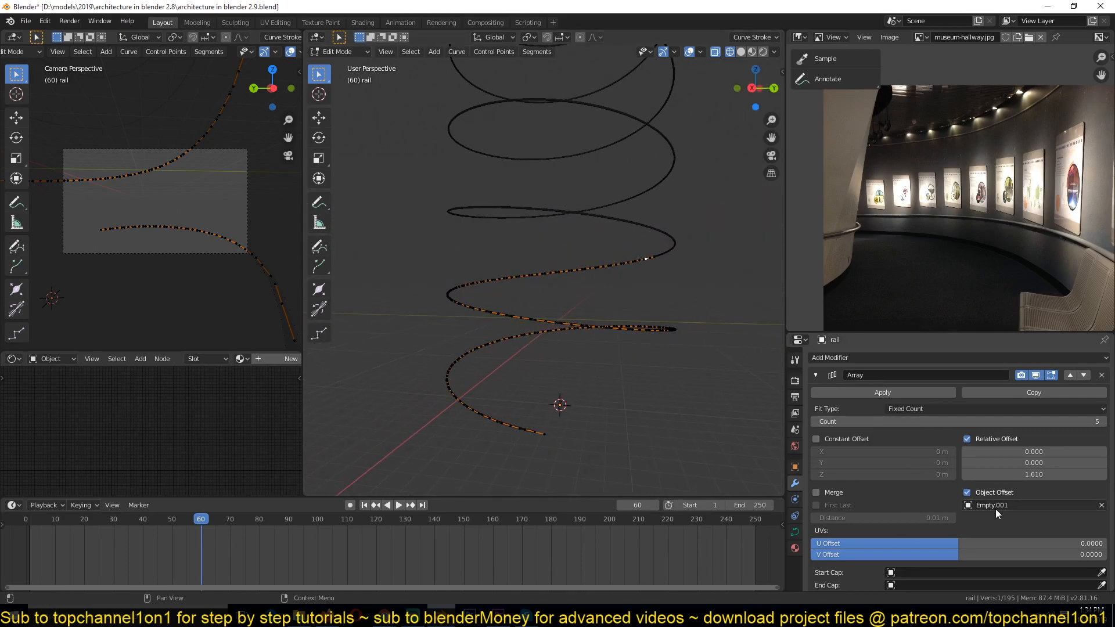
{"action": "scroll", "coordinate": [996, 541], "scroll_direction": "down", "scroll_amount": 1}
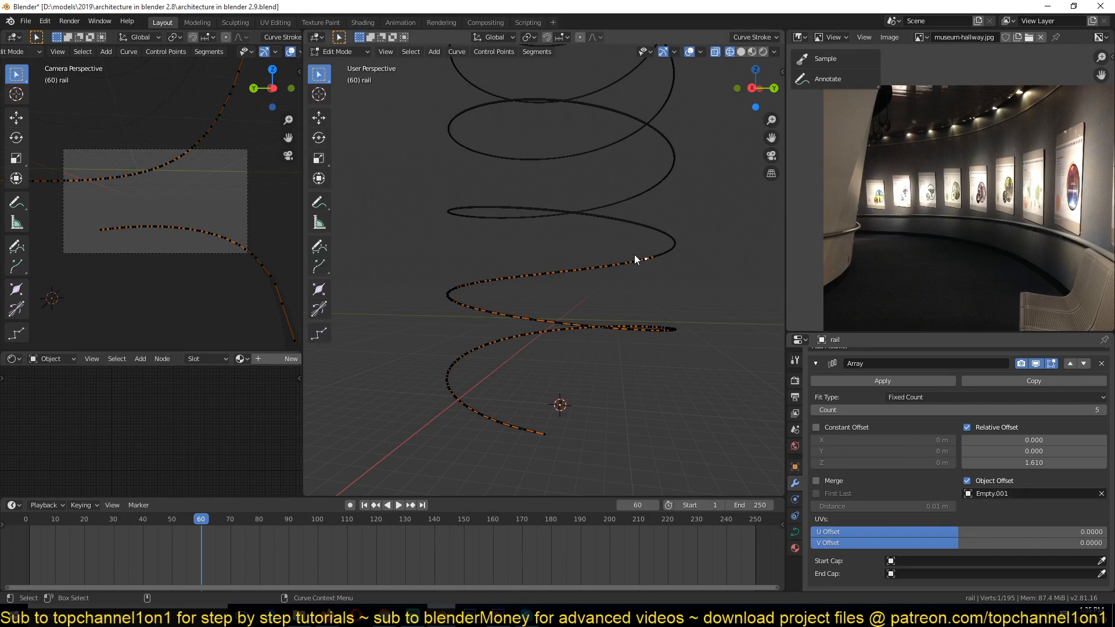
Leave Edit Mode and try to apply the rail's Array modifier
{"action": "key", "text": "Tab"}
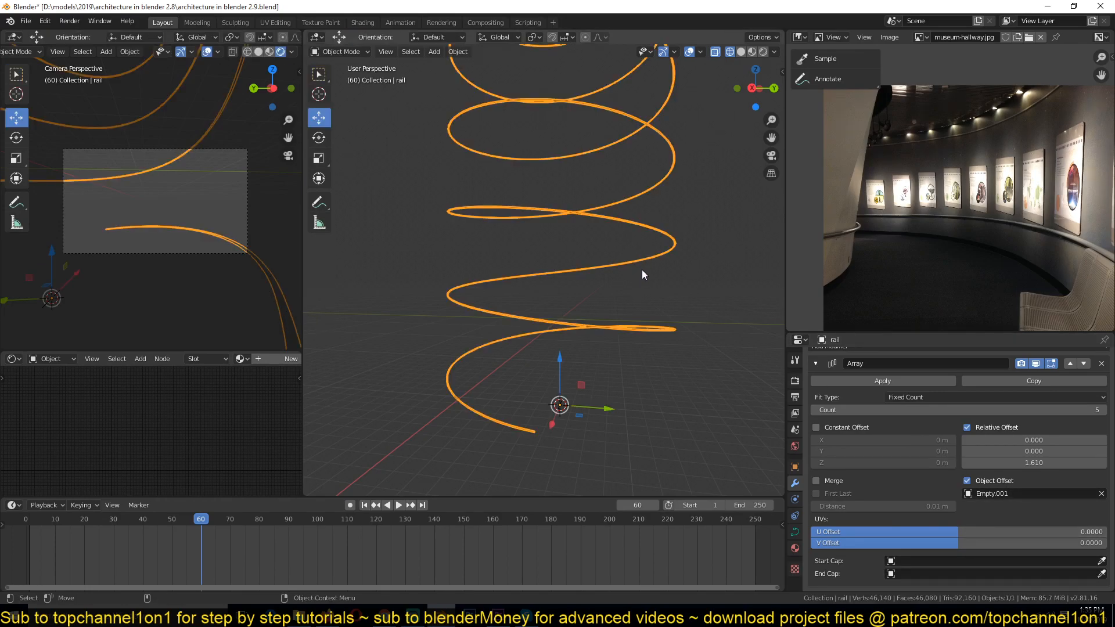
{"action": "scroll", "coordinate": [600, 224], "scroll_direction": "down", "scroll_amount": 6}
{"action": "middle_click_drag", "start_coordinate": [599, 220], "coordinate": [593, 277], "text": "shift"}
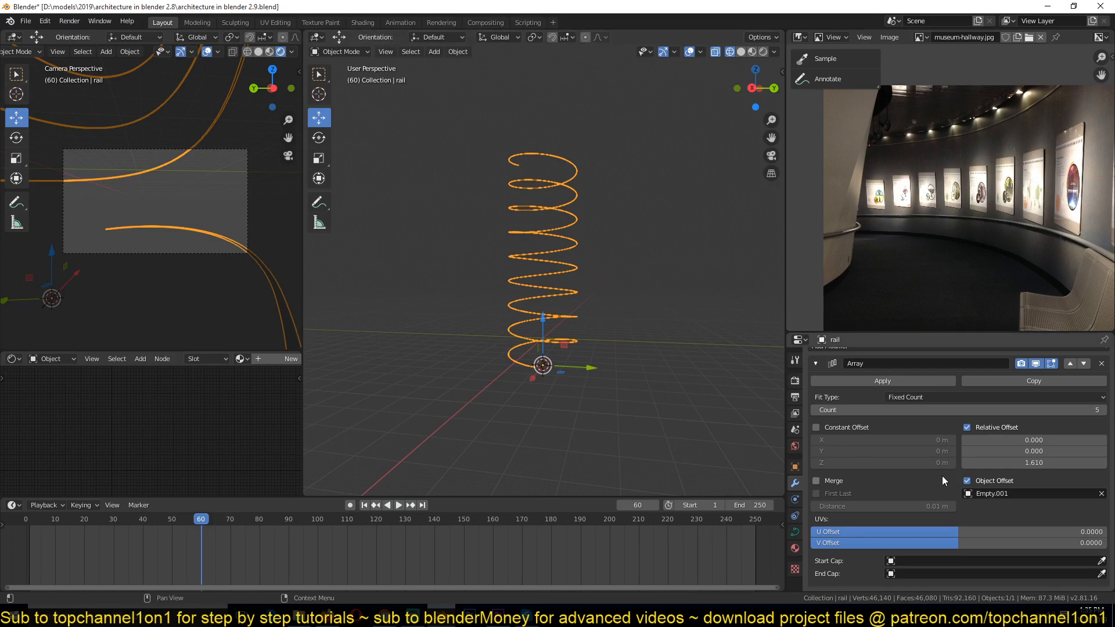
{"action": "left_click", "coordinate": [849, 381]}
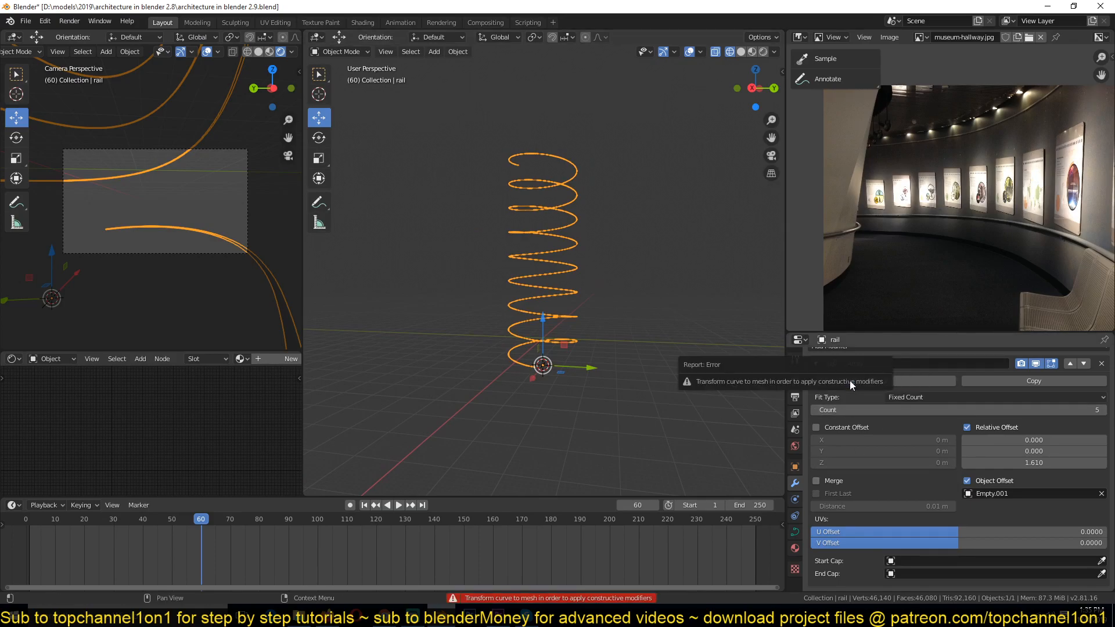
Examine the lowest turns of the spiral rail in the front and right orthographic views
{"action": "scroll", "coordinate": [566, 278], "scroll_direction": "up", "scroll_amount": 5}
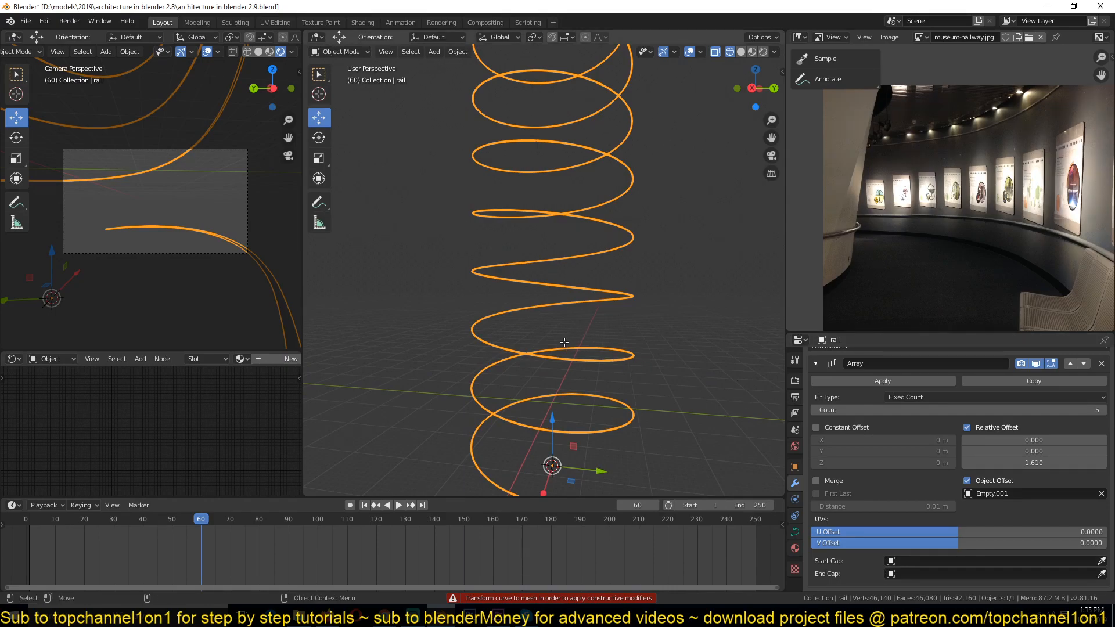
{"action": "key", "text": "Tab"}
{"action": "scroll", "coordinate": [570, 341], "scroll_direction": "up", "scroll_amount": 3}
{"action": "middle_click_drag", "start_coordinate": [577, 413], "coordinate": [577, 313], "text": "shift"}
{"action": "key", "text": "Tab"}
{"action": "middle_click_drag", "start_coordinate": [599, 368], "coordinate": [608, 278], "text": "shift"}
{"action": "key", "text": "KP_1"}
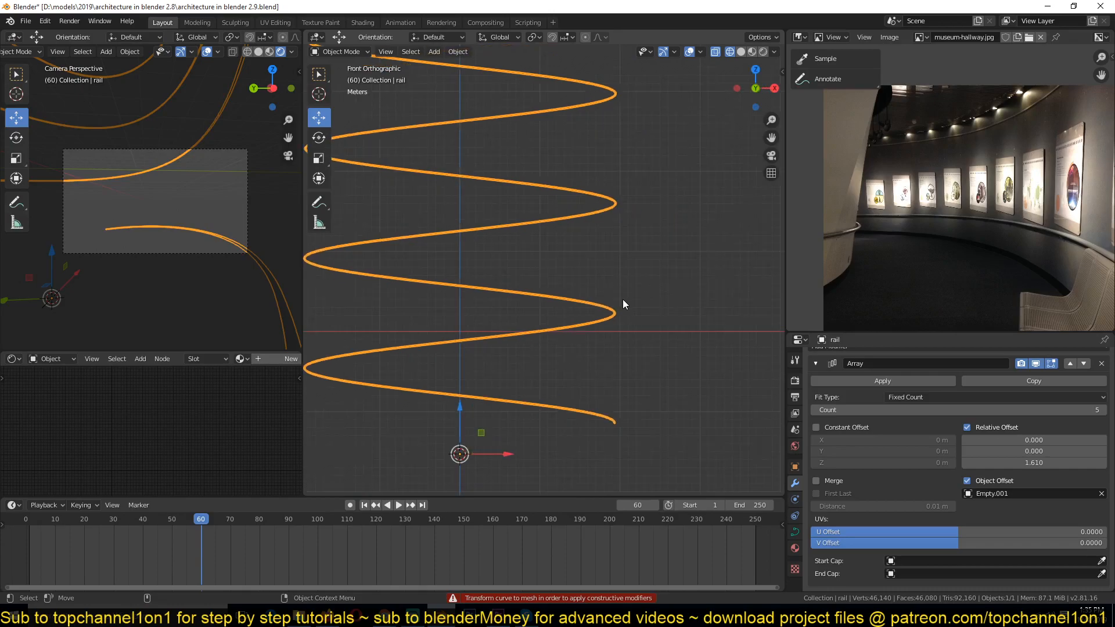
{"action": "middle_click_drag", "start_coordinate": [536, 323], "coordinate": [602, 316], "text": "shift"}
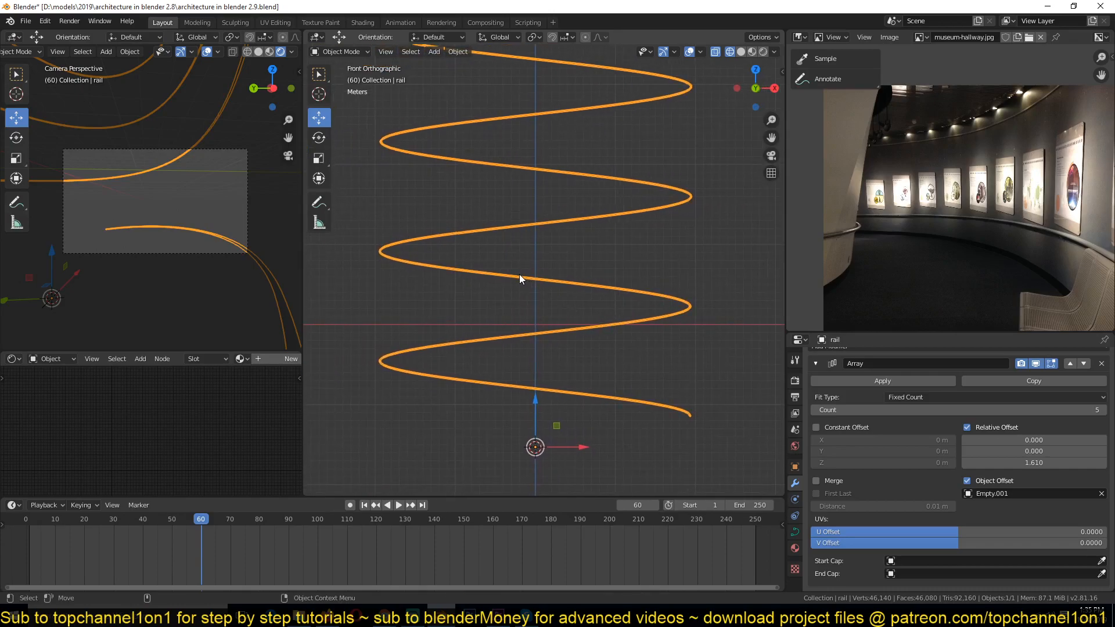
{"action": "key", "text": "KP_3"}
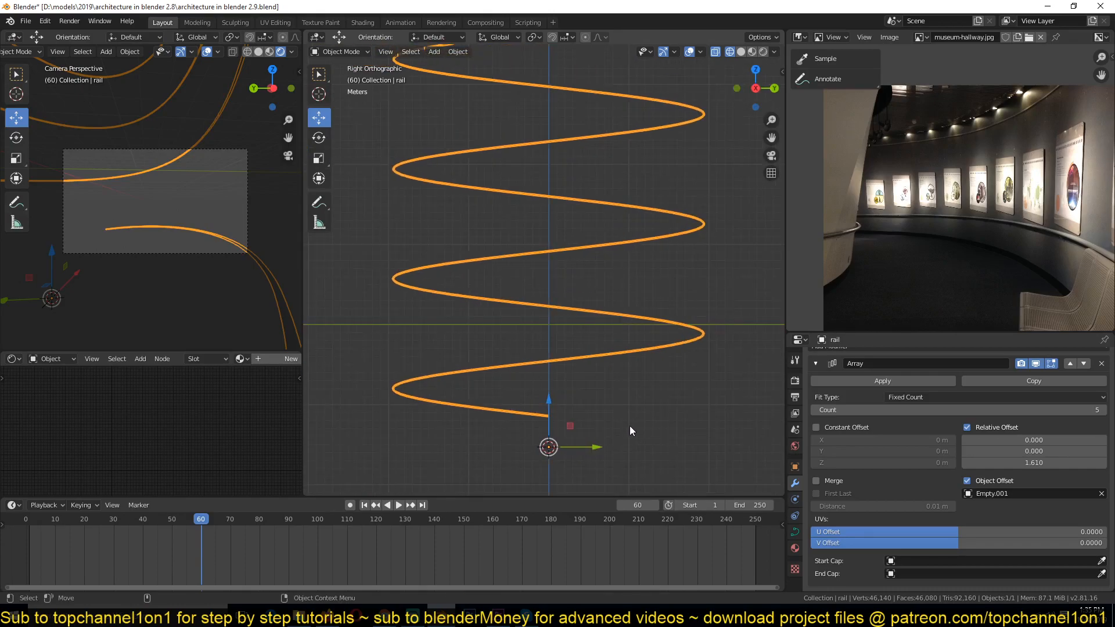
Select the rail curve's lower end point and the point one full turn above it in the right view
{"action": "key", "text": "Tab"}
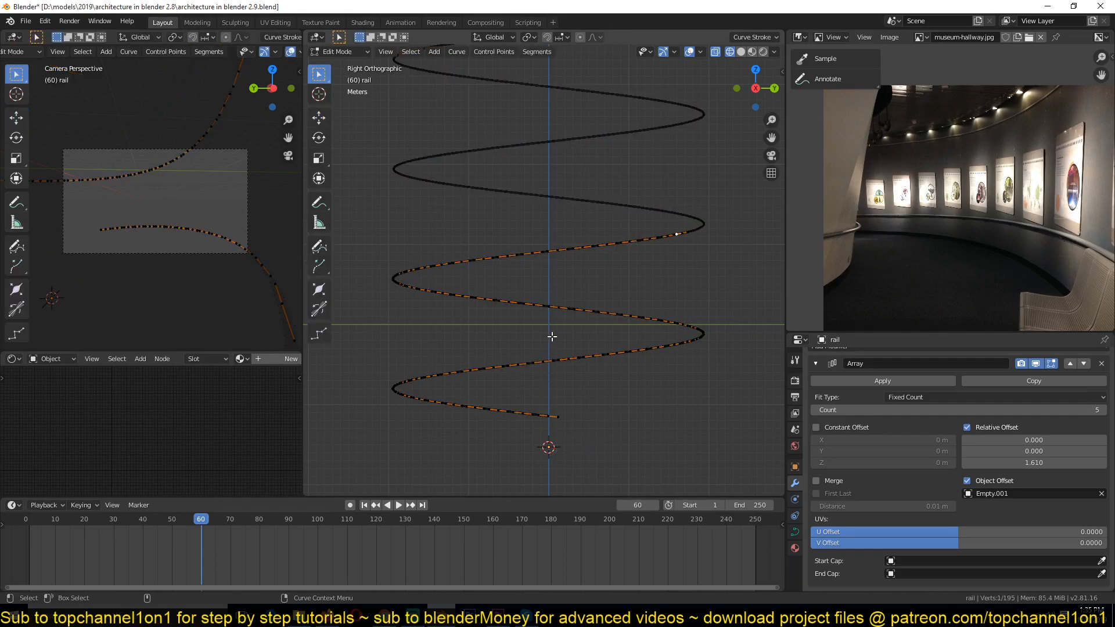
{"action": "scroll", "coordinate": [550, 329], "scroll_direction": "up", "scroll_amount": 1}
{"action": "scroll", "coordinate": [551, 348], "scroll_direction": "up", "scroll_amount": 1}
{"action": "middle_click_drag", "start_coordinate": [548, 412], "coordinate": [543, 313], "text": "shift"}
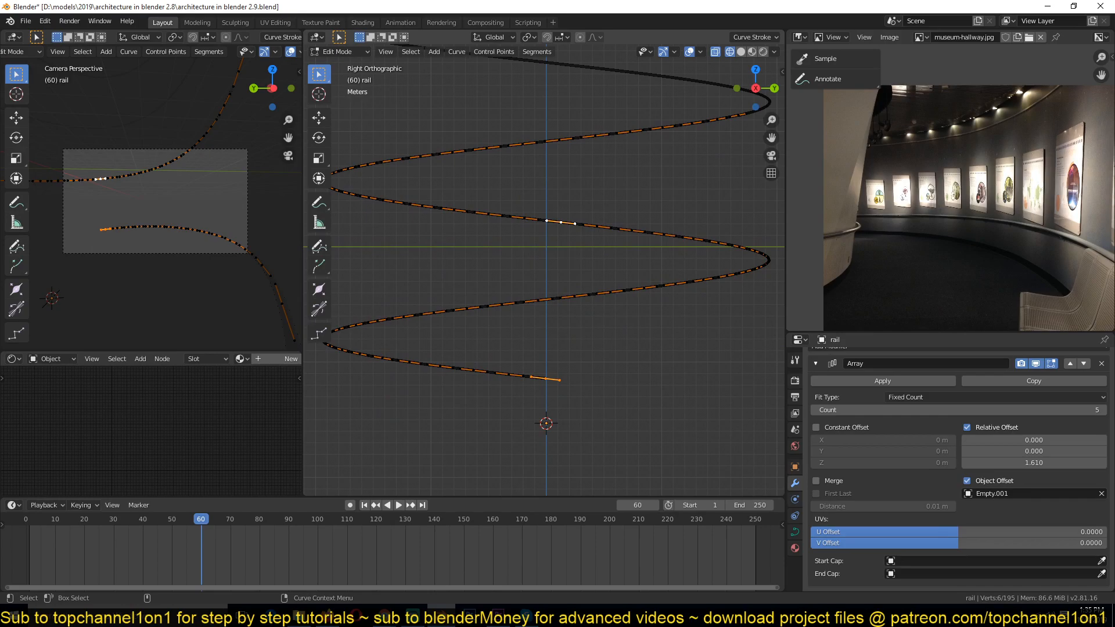
{"action": "key", "text": "s"}
{"action": "key", "text": "x"}
{"action": "key", "text": "Escape"}
Set the transform pivot to the 3D Cursor and keep only the rail point one turn above the lower end selected
{"action": "key", "text": "KP_7"}
{"action": "scroll", "coordinate": [581, 296], "scroll_direction": "up", "scroll_amount": 3}
{"action": "middle_click_drag", "start_coordinate": [625, 322], "coordinate": [350, 319], "text": "shift"}
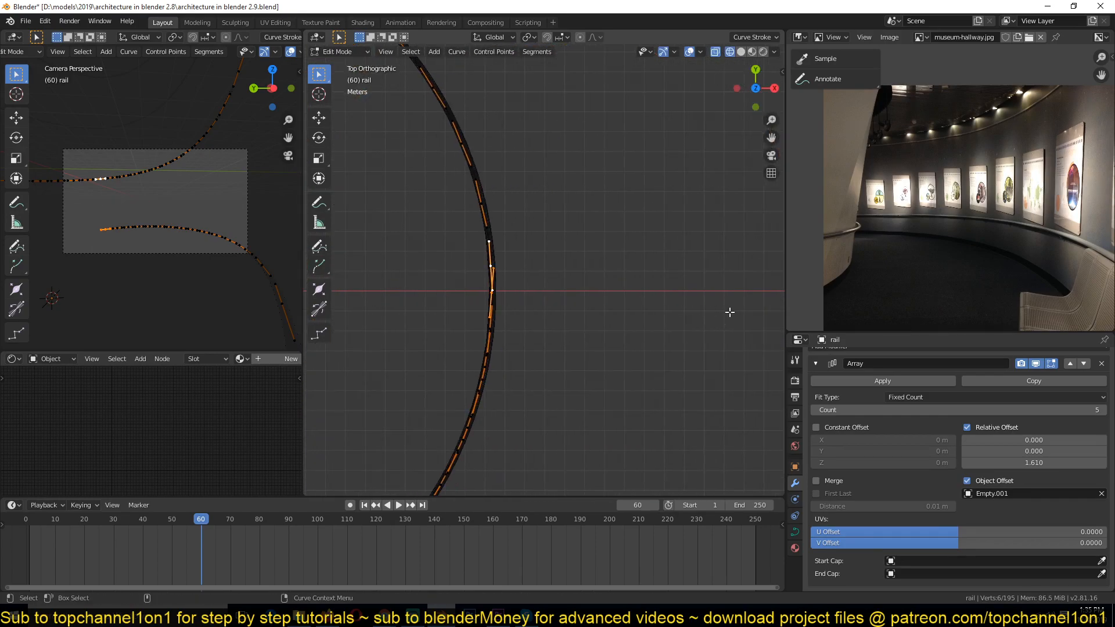
{"action": "scroll", "coordinate": [813, 307], "scroll_direction": "up", "scroll_amount": 1}
{"action": "scroll", "coordinate": [639, 302], "scroll_direction": "down", "scroll_amount": 5}
{"action": "key", "text": "Tab"}
{"action": "key", "text": "period"}
{"action": "left_click", "coordinate": [617, 301]}
{"action": "scroll", "coordinate": [572, 298], "scroll_direction": "up", "scroll_amount": 5}
{"action": "key", "text": "Tab"}
{"action": "middle_click_drag", "start_coordinate": [541, 298], "coordinate": [635, 298], "text": "shift"}
{"action": "scroll", "coordinate": [642, 290], "scroll_direction": "up", "scroll_amount": 2}
{"action": "middle_click_drag", "start_coordinate": [555, 254], "coordinate": [508, 222]}
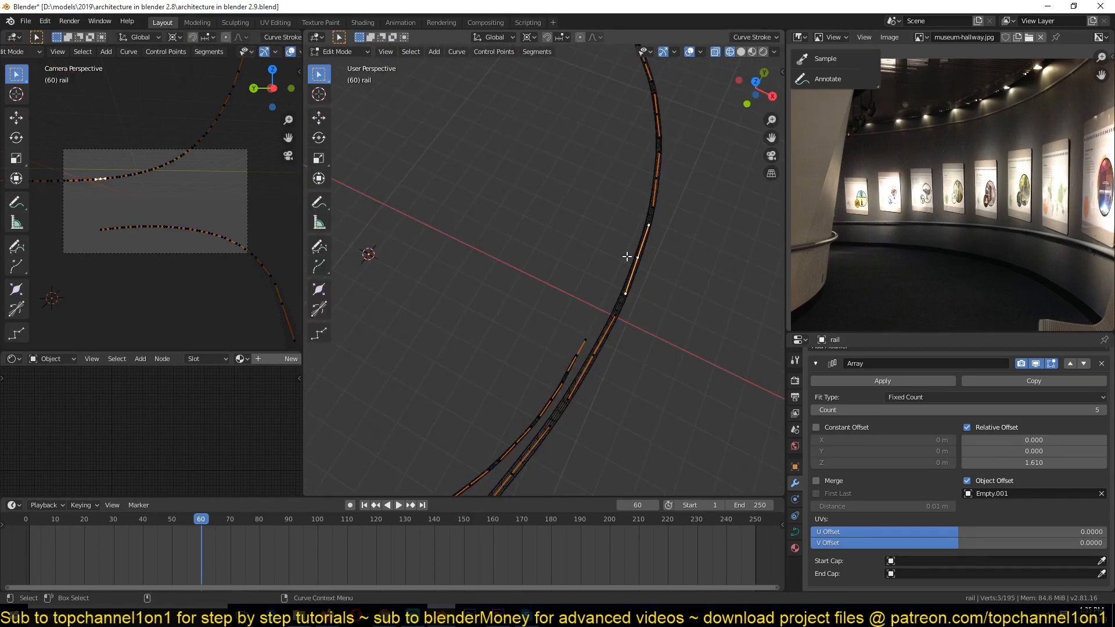
Rotate the selected rail point about 3.99° around the pivot in the top view to align it with the lower end point
{"action": "key", "text": "KP_7"}
{"action": "scroll", "coordinate": [617, 244], "scroll_direction": "up", "scroll_amount": 5}
{"action": "middle_click_drag", "start_coordinate": [634, 294], "coordinate": [533, 399], "text": "shift"}
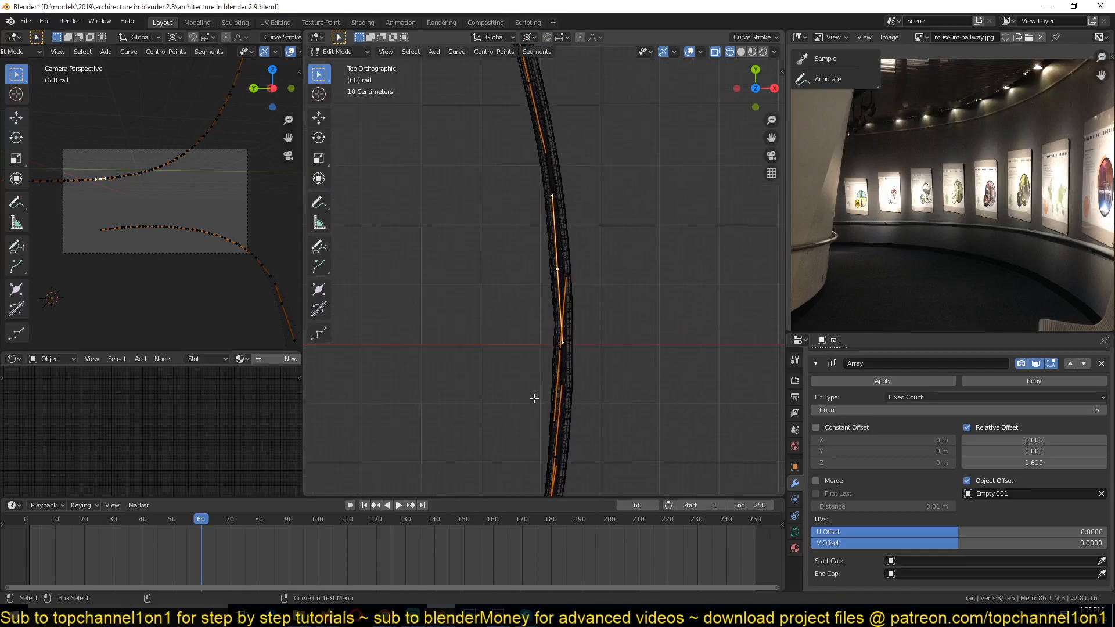
{"action": "key", "text": "r"}
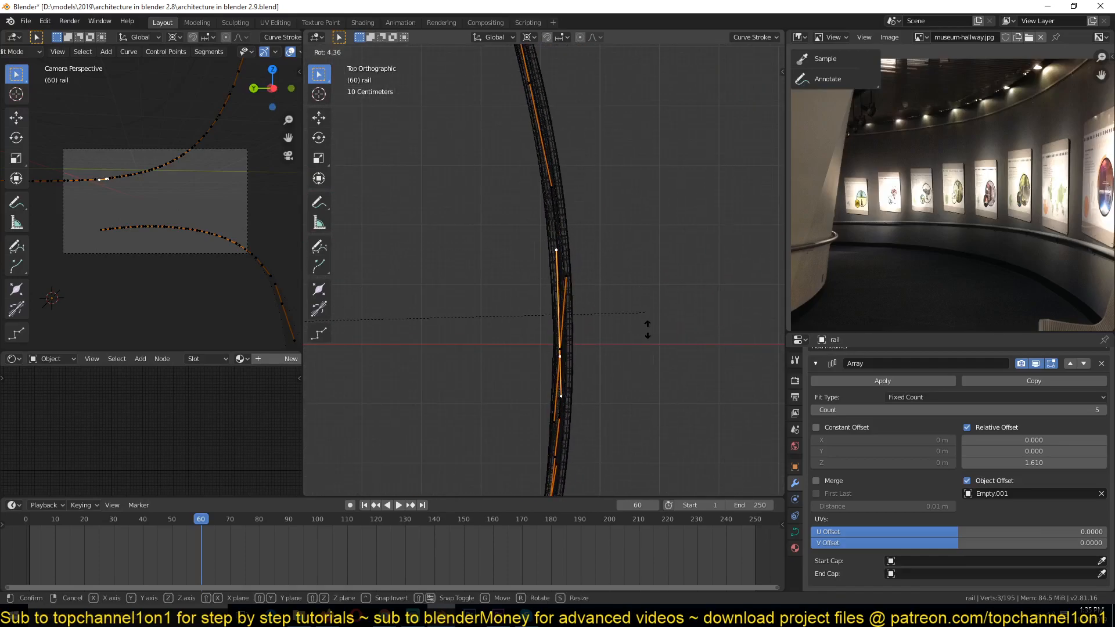
{"action": "left_click", "coordinate": [665, 305]}
{"action": "scroll", "coordinate": [637, 308], "scroll_direction": "up", "scroll_amount": 5}
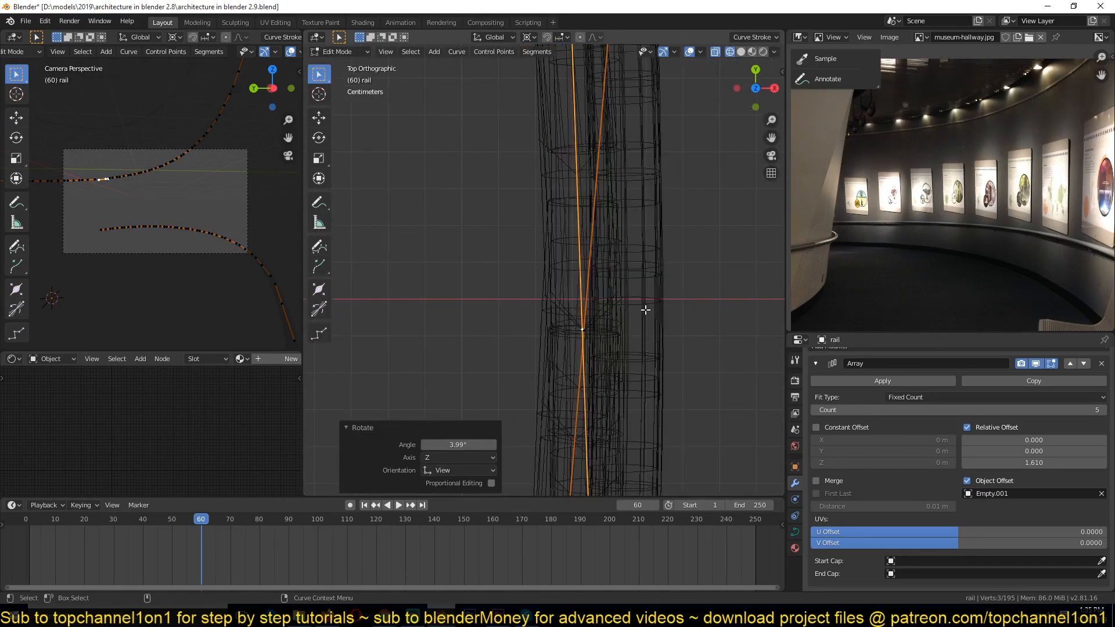
{"action": "key", "text": "r"}
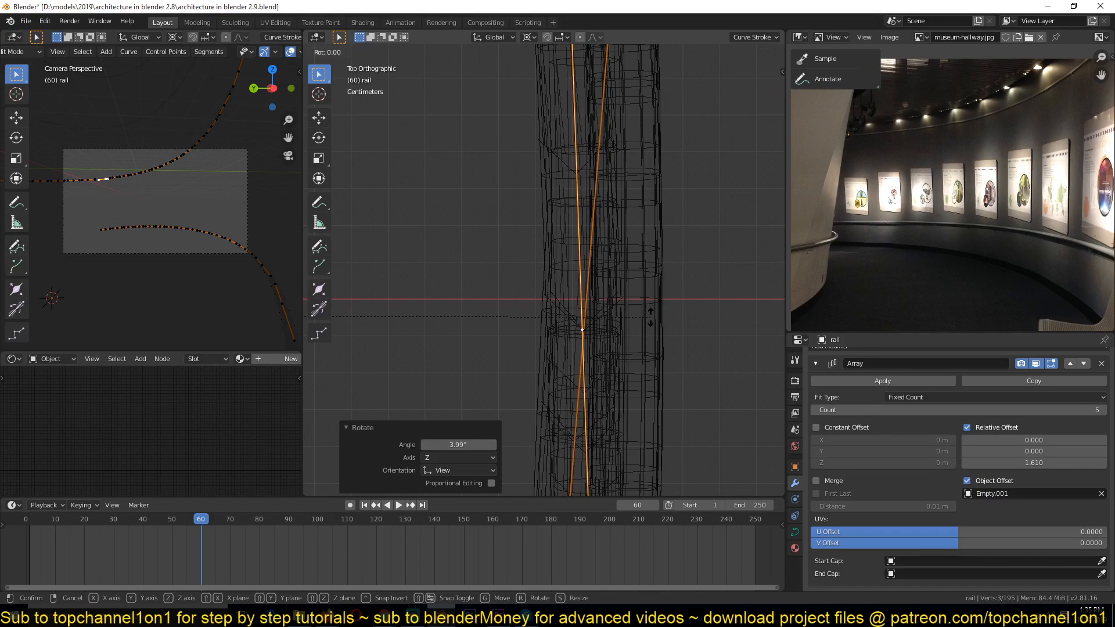
{"action": "left_click", "coordinate": [651, 317]}
{"action": "scroll", "coordinate": [650, 317], "scroll_direction": "down", "scroll_amount": 8}
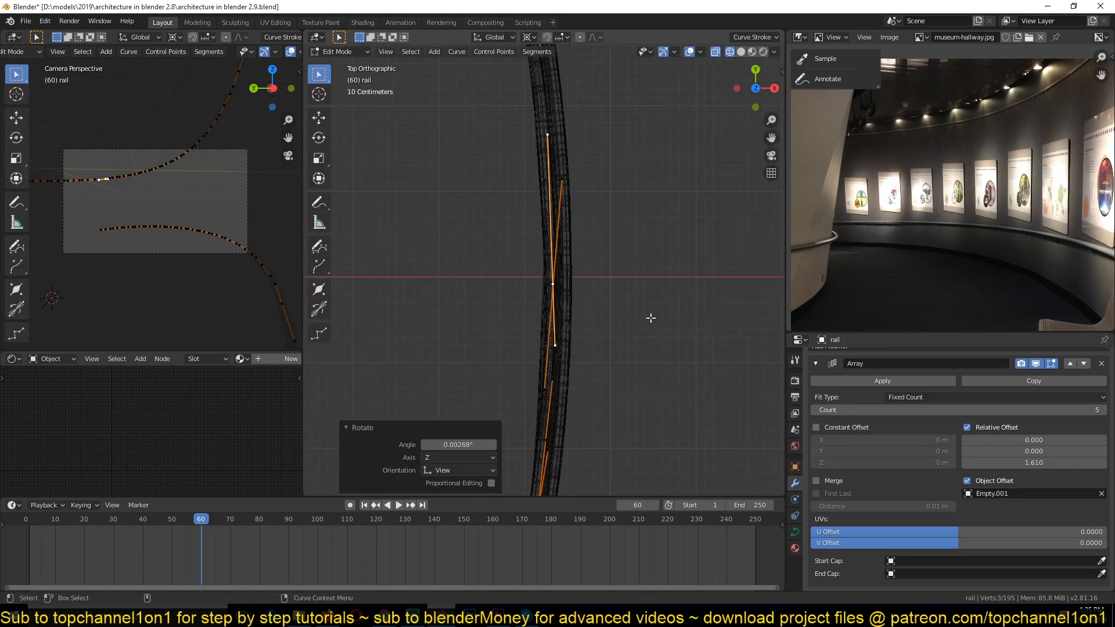
Delete all rail curve points above the first full turn, working in the right view
{"action": "key", "text": "KP_3"}
{"action": "scroll", "coordinate": [630, 344], "scroll_direction": "down", "scroll_amount": 8}
{"action": "scroll", "coordinate": [629, 344], "scroll_direction": "down", "scroll_amount": 4}
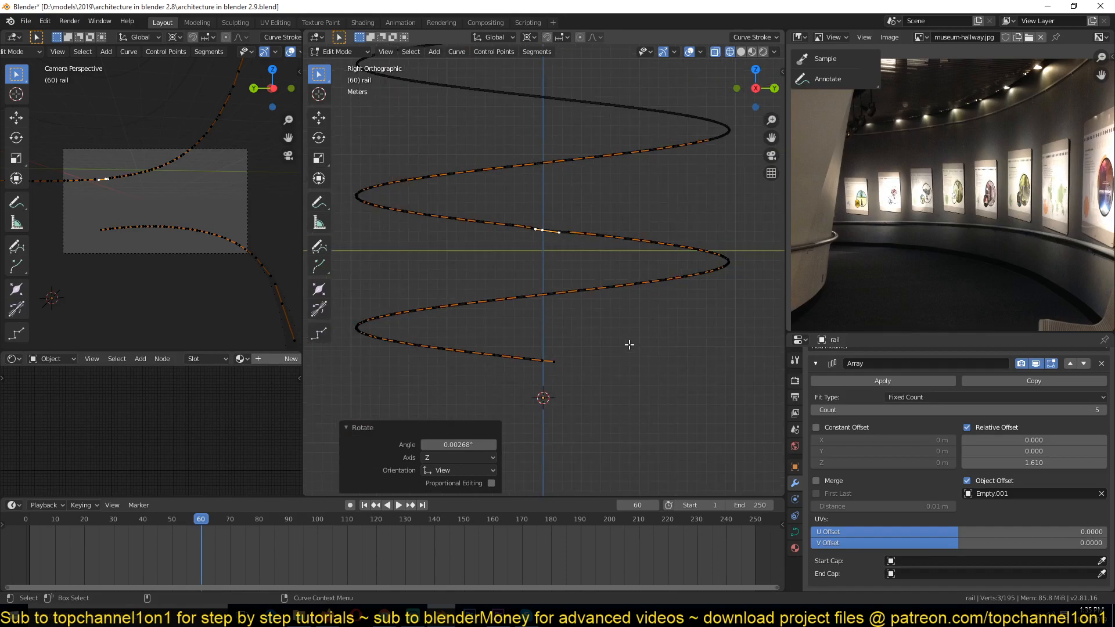
{"action": "middle_click_drag", "start_coordinate": [580, 263], "coordinate": [589, 296], "text": "shift"}
{"action": "left_click", "coordinate": [541, 259]}
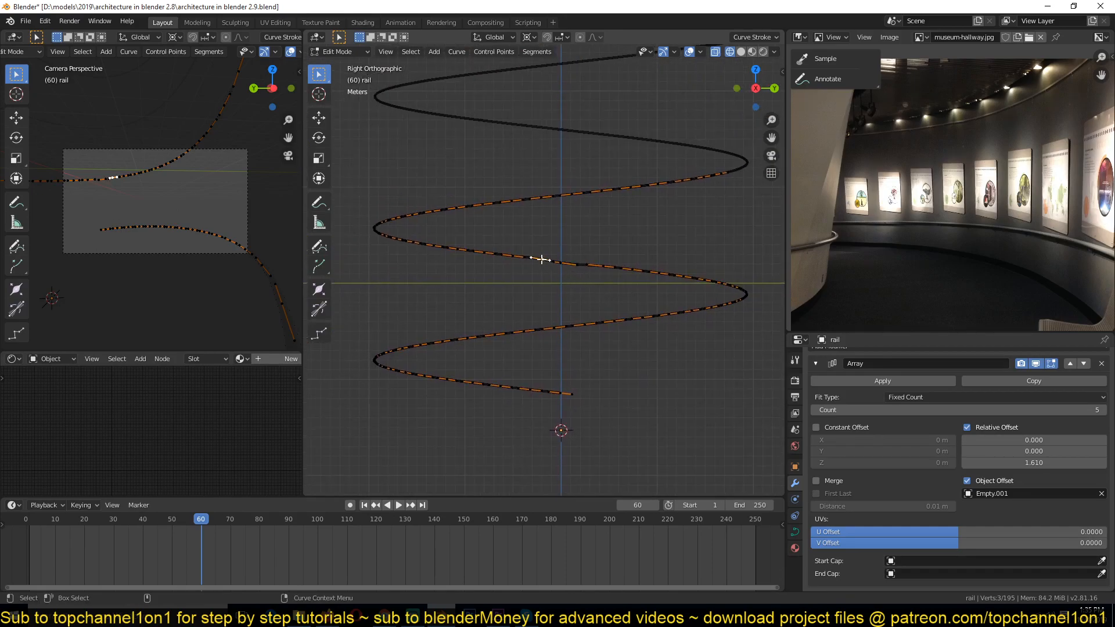
{"action": "key", "text": "c"}
{"action": "mouse_move", "coordinate": [535, 237]}
{"action": "left_mouse_down"}
{"action": "mouse_move", "coordinate": [451, 215]}
{"action": "mouse_move", "coordinate": [653, 137]}
{"action": "left_mouse_up"}
{"action": "right_click", "coordinate": [653, 136]}
{"action": "key", "text": "x"}
{"action": "left_click", "coordinate": [651, 137]}
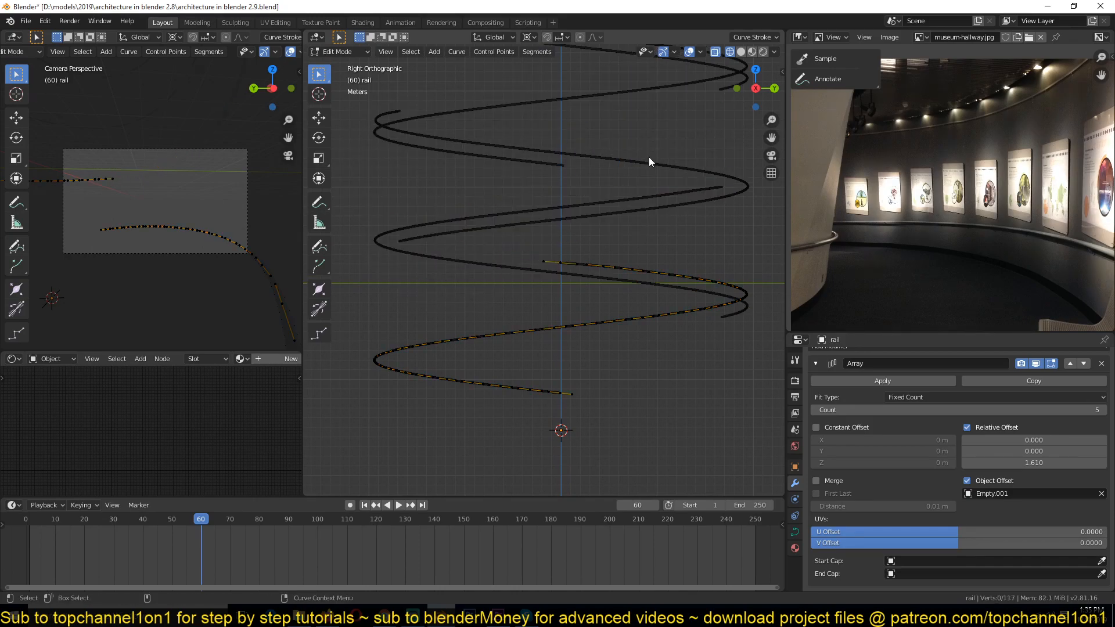
Set the rail Array's relative Z offset to 1 and turn off its object offset
{"action": "key", "text": "Tab"}
{"action": "left_click", "coordinate": [1034, 463]}
{"action": "type", "text": "1"}
{"action": "key", "text": "Return"}
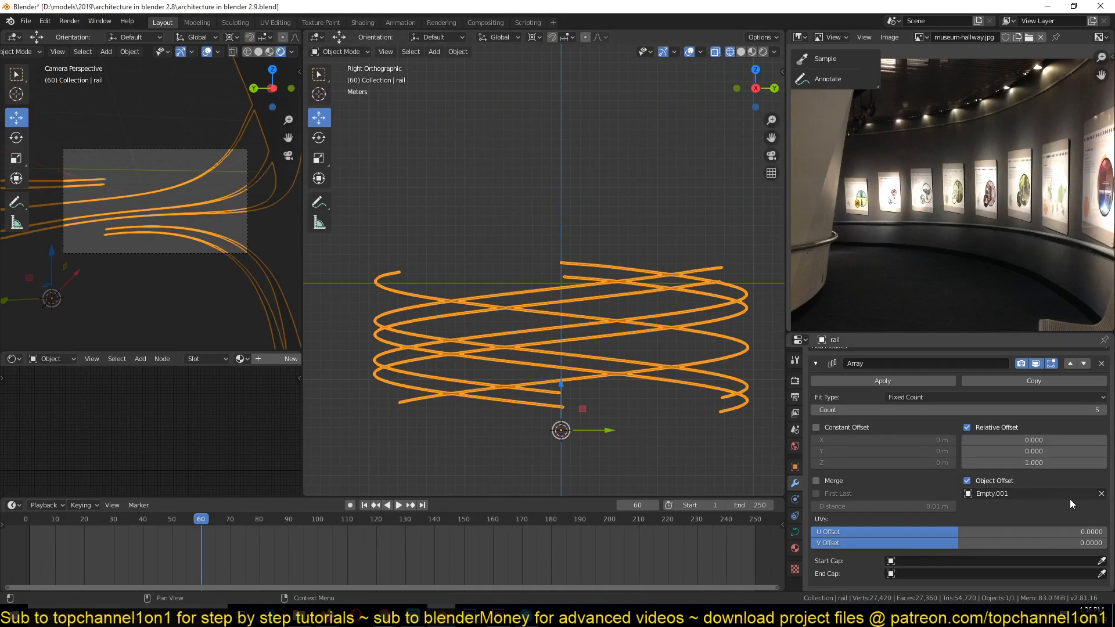
{"action": "left_click", "coordinate": [967, 480]}
Try relative Z offsets of 0.95 and 0.99 on the rail's Array while checking the joint between copies up close
{"action": "scroll", "coordinate": [557, 320], "scroll_direction": "up", "scroll_amount": 8}
{"action": "scroll", "coordinate": [540, 270], "scroll_direction": "up", "scroll_amount": 6}
{"action": "scroll", "coordinate": [619, 264], "scroll_direction": "up", "scroll_amount": 5}
{"action": "mouse_move", "coordinate": [1043, 460]}
{"action": "left_mouse_down"}
{"action": "mouse_move", "coordinate": [1021, 460]}
{"action": "mouse_move", "coordinate": [1032, 459]}
{"action": "left_mouse_up"}
{"action": "left_click", "coordinate": [1043, 462]}
{"action": "type", "text": "0.95"}
{"action": "key", "text": "Return"}
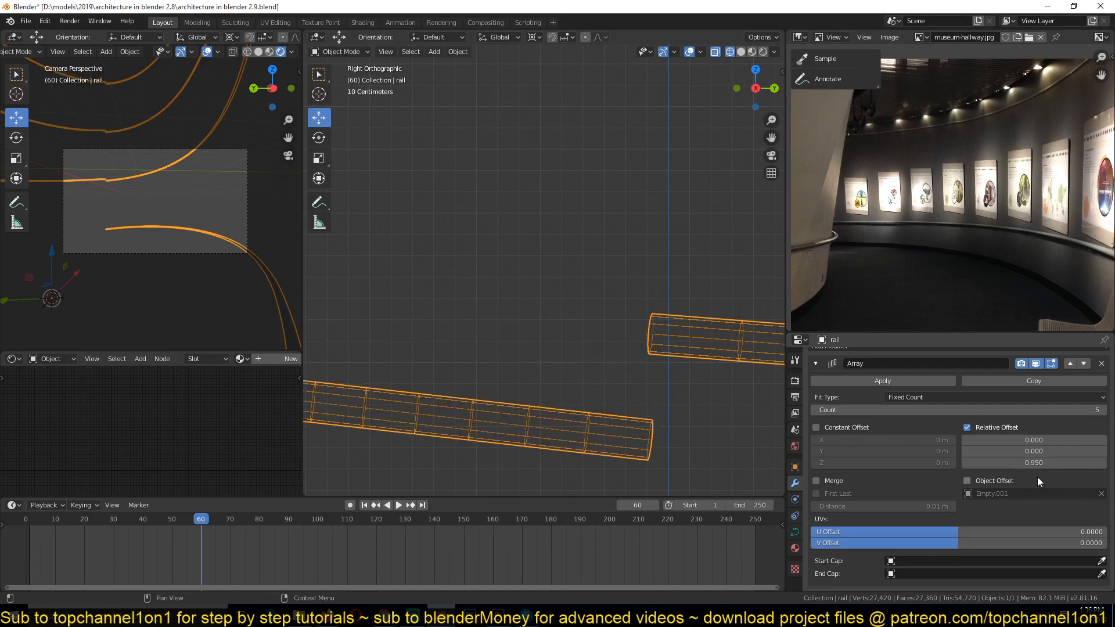
{"action": "left_click", "coordinate": [1039, 462]}
{"action": "type", "text": "0.99"}
{"action": "key", "text": "Return"}
Try finer relative Z offsets of 0.985, 0.984, 0.986 and 0.987 on the rail's Array
{"action": "left_click", "coordinate": [1042, 463]}
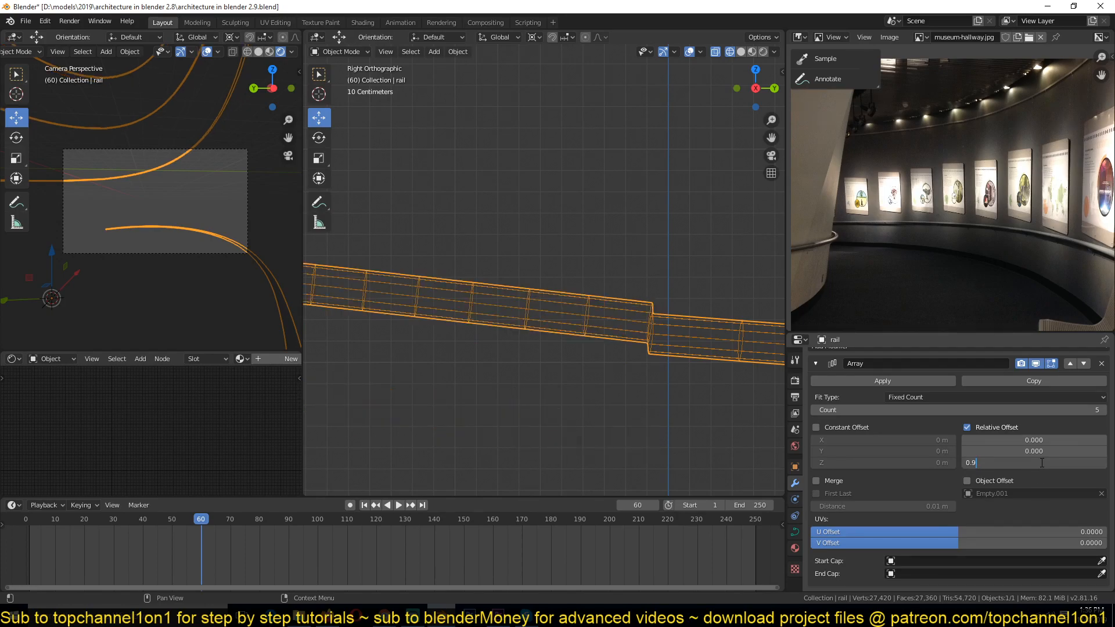
{"action": "type", "text": "0.985"}
{"action": "key", "text": "Return"}
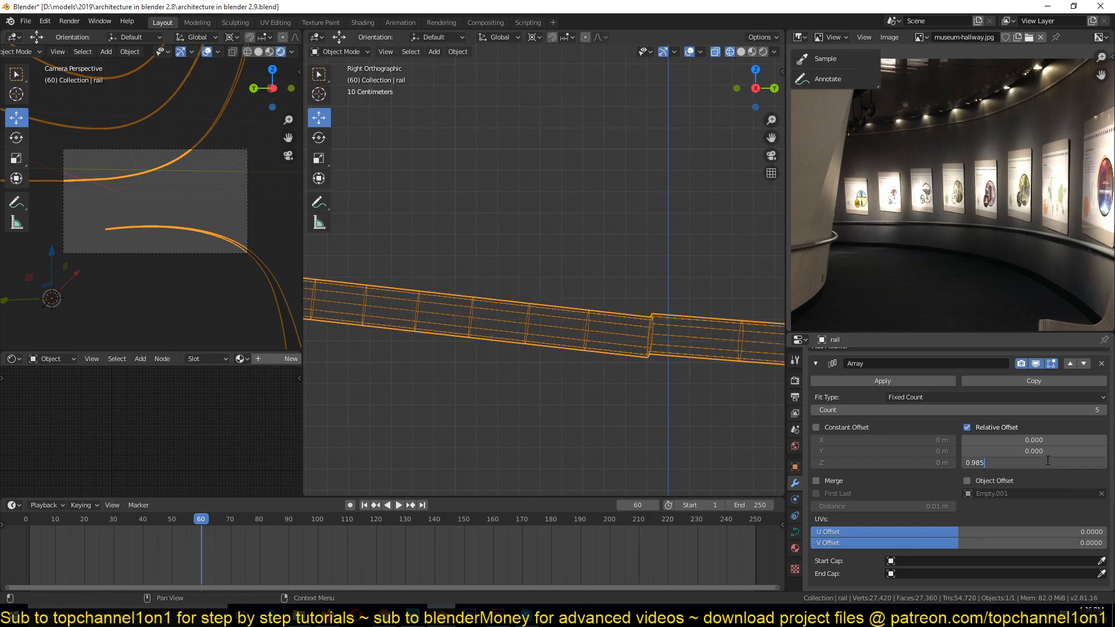
{"action": "type", "text": "4"}
{"action": "key", "text": "Return"}
{"action": "double_click", "coordinate": [1047, 463]}
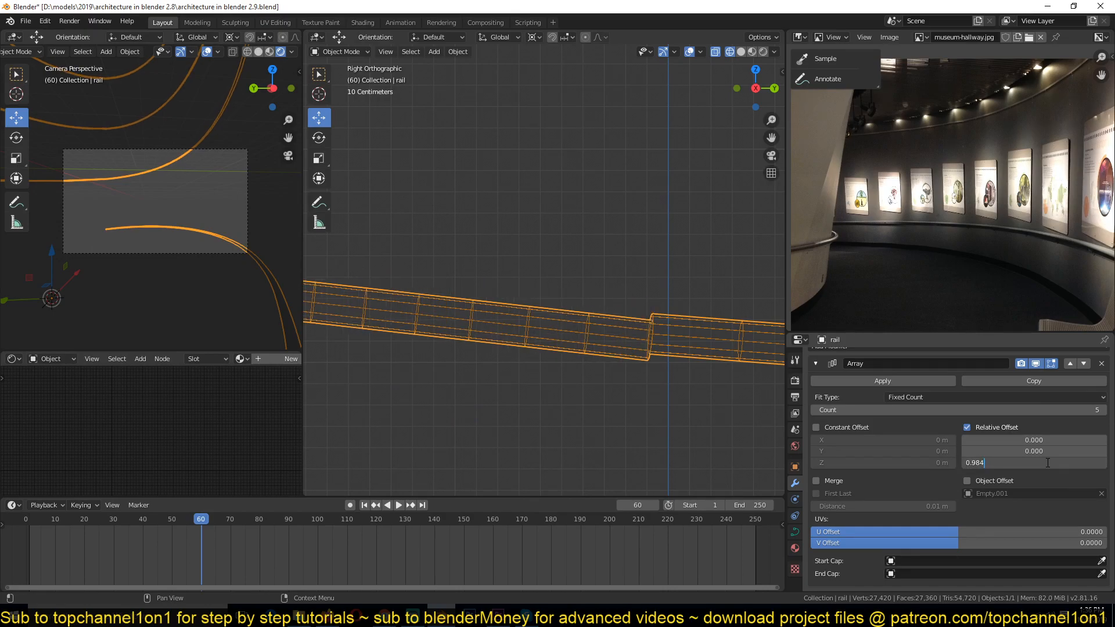
{"action": "type", "text": "6"}
{"action": "key", "text": "Return"}
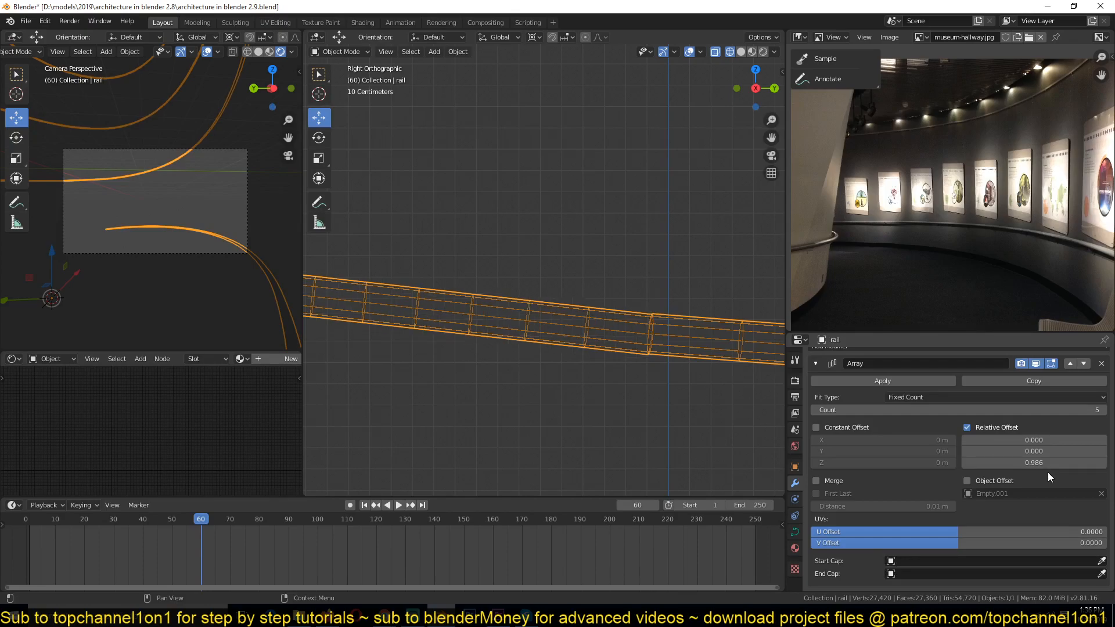
{"action": "double_click", "coordinate": [1055, 464]}
{"action": "key", "text": "Return"}
Enable Merge and First Last on the rail's Array and set its relative Z offset to 0.986
{"action": "left_click", "coordinate": [819, 480]}
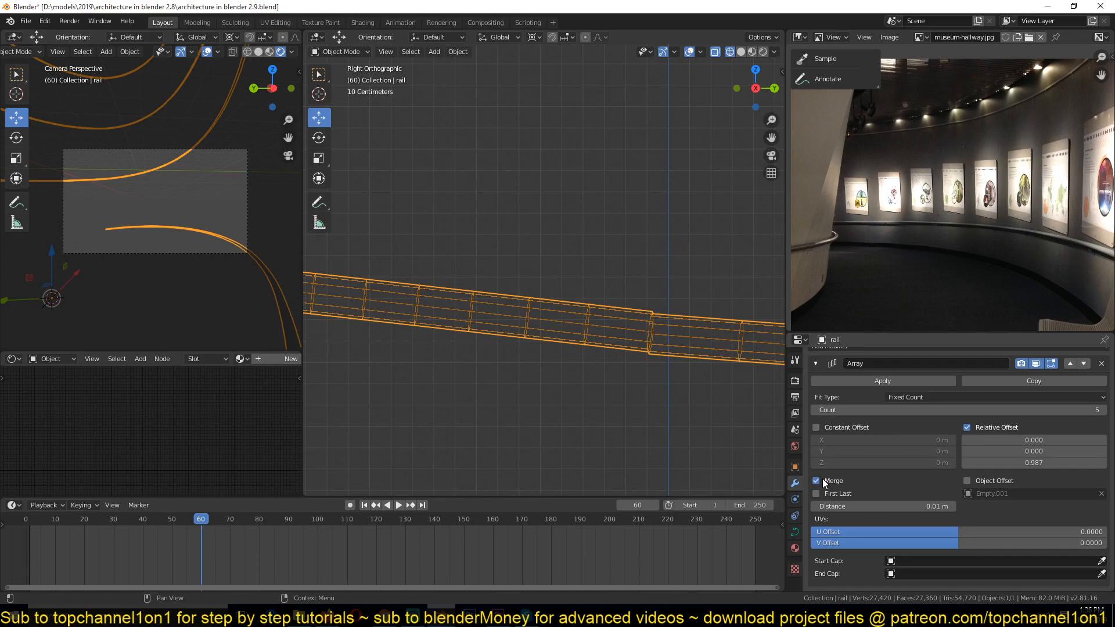
{"action": "left_click", "coordinate": [817, 493]}
{"action": "double_click", "coordinate": [1057, 463]}
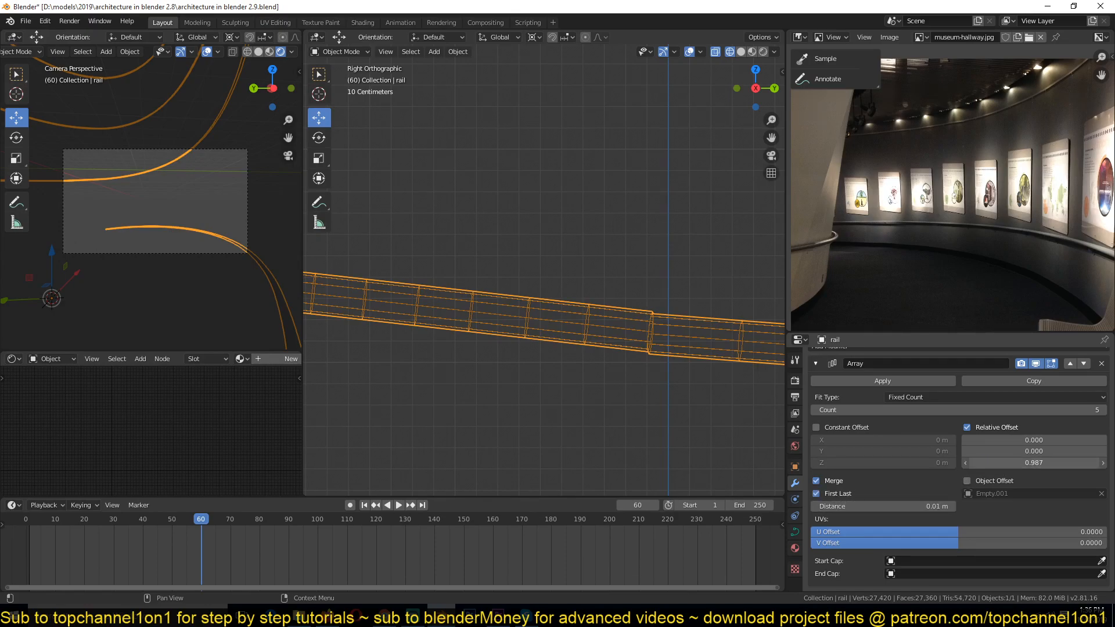
{"action": "key", "text": "Return"}
{"action": "double_click", "coordinate": [1056, 463]}
{"action": "type", "text": "5"}
{"action": "key", "text": "Return"}
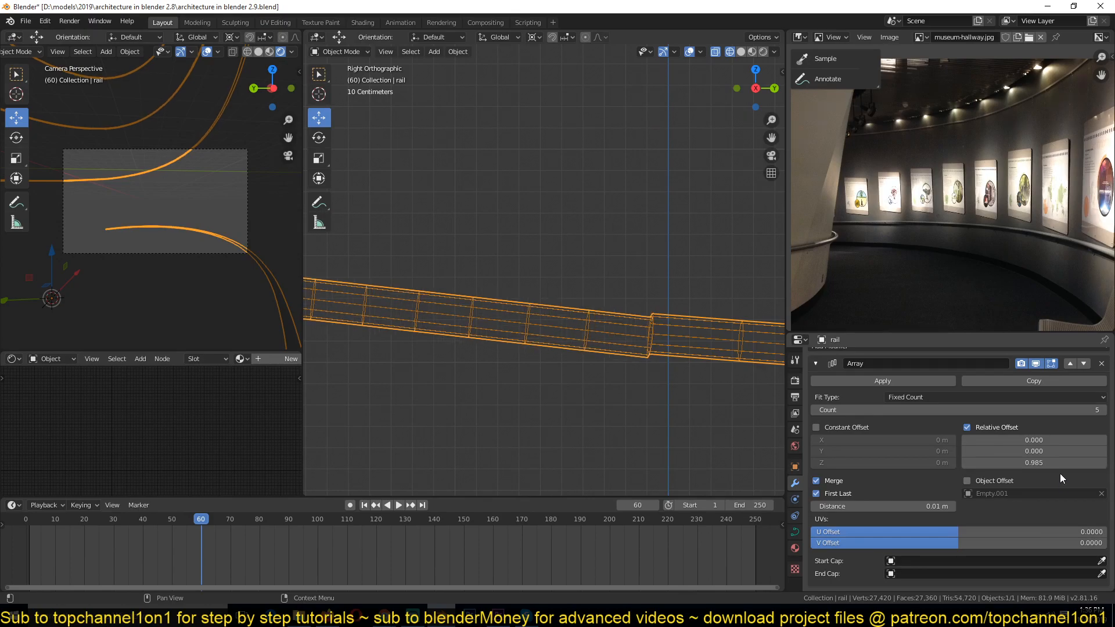
{"action": "double_click", "coordinate": [1061, 464]}
{"action": "type", "text": "6"}
{"action": "key", "text": "Return"}
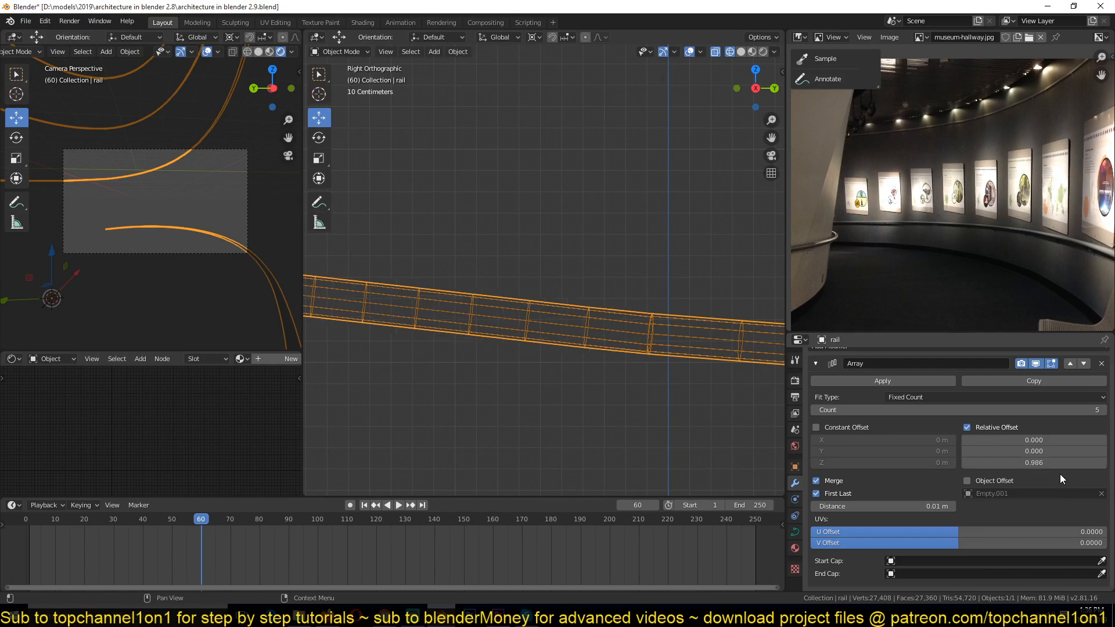
Increase the rail Array's count to 8 and save the file
{"action": "scroll", "coordinate": [510, 385], "scroll_direction": "down", "scroll_amount": 8}
{"action": "scroll", "coordinate": [687, 341], "scroll_direction": "down", "scroll_amount": 6}
{"action": "middle_click_drag", "start_coordinate": [559, 282], "coordinate": [592, 345]}
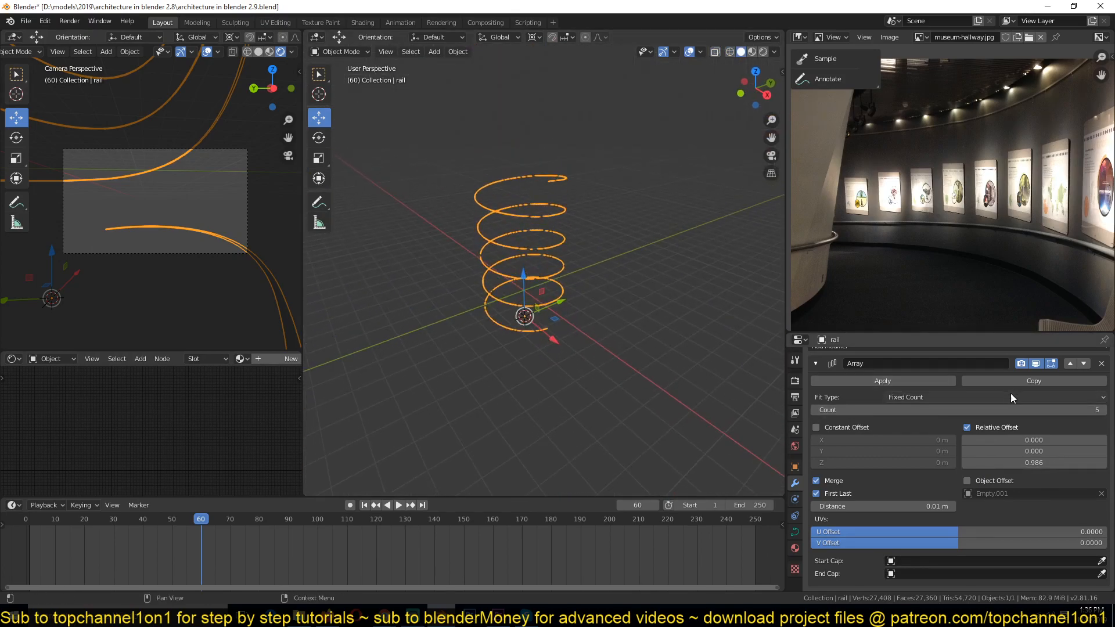
{"action": "left_click", "coordinate": [1103, 410]}
{"action": "left_click", "coordinate": [1102, 410]}
{"action": "middle_click_drag", "start_coordinate": [525, 256], "coordinate": [510, 218]}
{"action": "left_click", "coordinate": [1102, 409]}
{"action": "middle_click_drag", "start_coordinate": [603, 279], "coordinate": [578, 281], "text": "shift"}
{"action": "key", "text": "ctrl+s"}
{"action": "scroll", "coordinate": [578, 281], "scroll_direction": "up", "scroll_amount": 2}
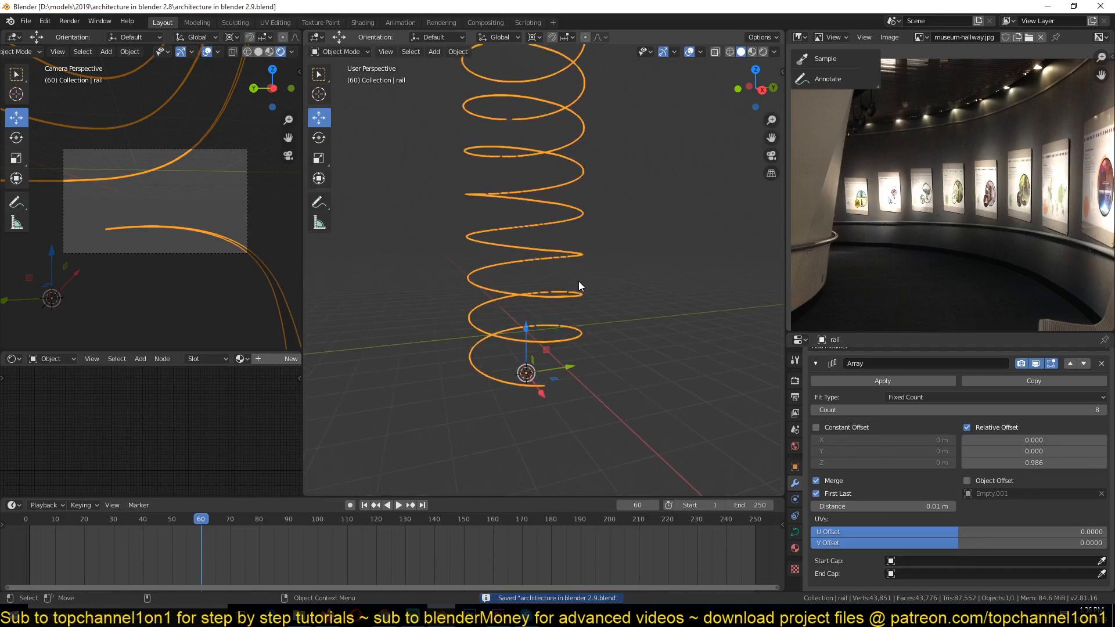
{"action": "scroll", "coordinate": [578, 281], "scroll_direction": "up", "scroll_amount": 2}
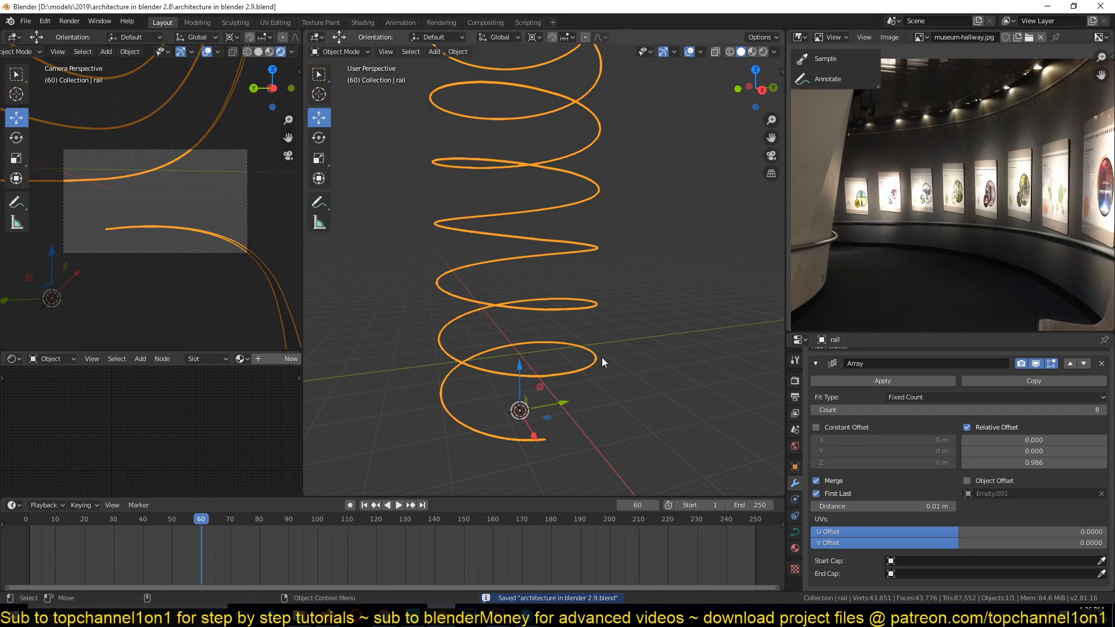
{"action": "scroll", "coordinate": [588, 324], "scroll_direction": "up", "scroll_amount": 5}
{"action": "key", "text": "Tab"}
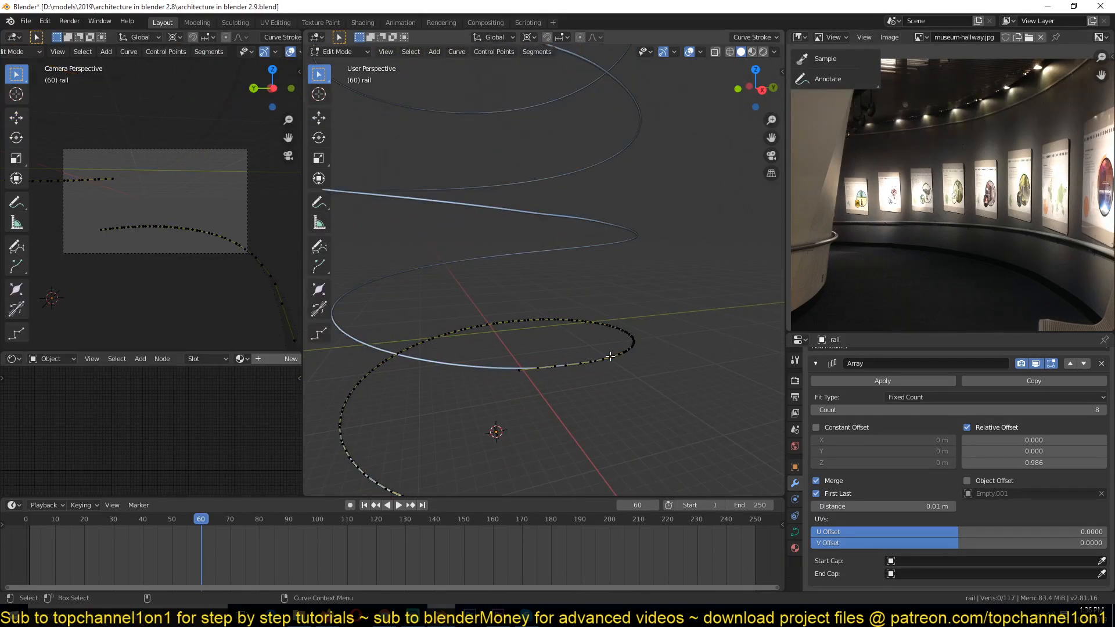
{"action": "key", "text": "Tab"}
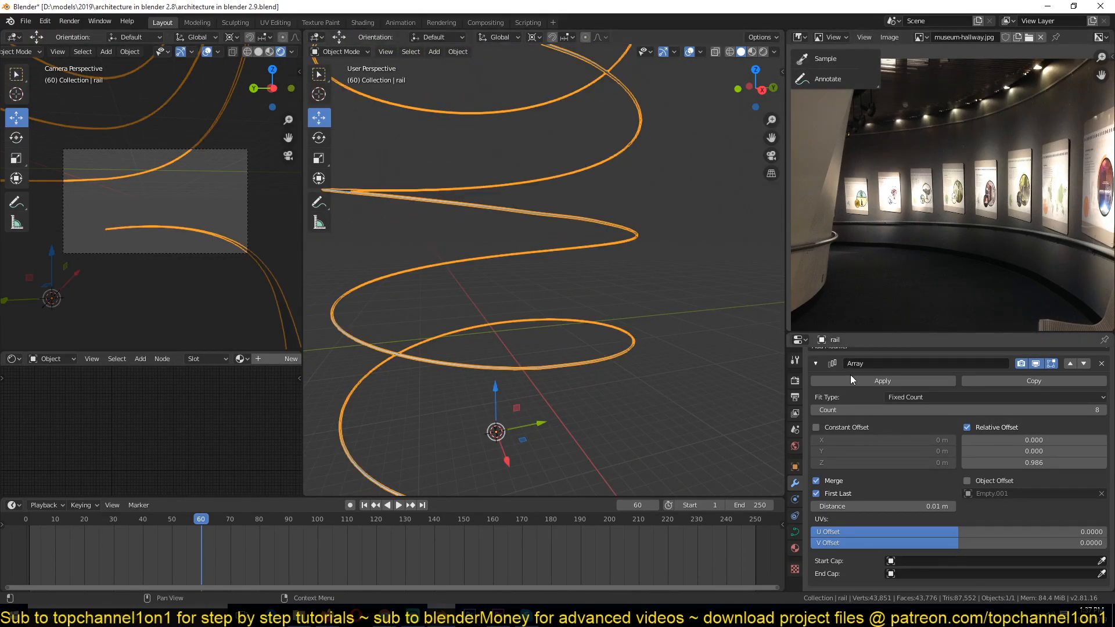
{"action": "scroll", "coordinate": [538, 365], "scroll_direction": "up", "scroll_amount": 2}
{"action": "scroll", "coordinate": [1016, 383], "scroll_direction": "up", "scroll_amount": 1}
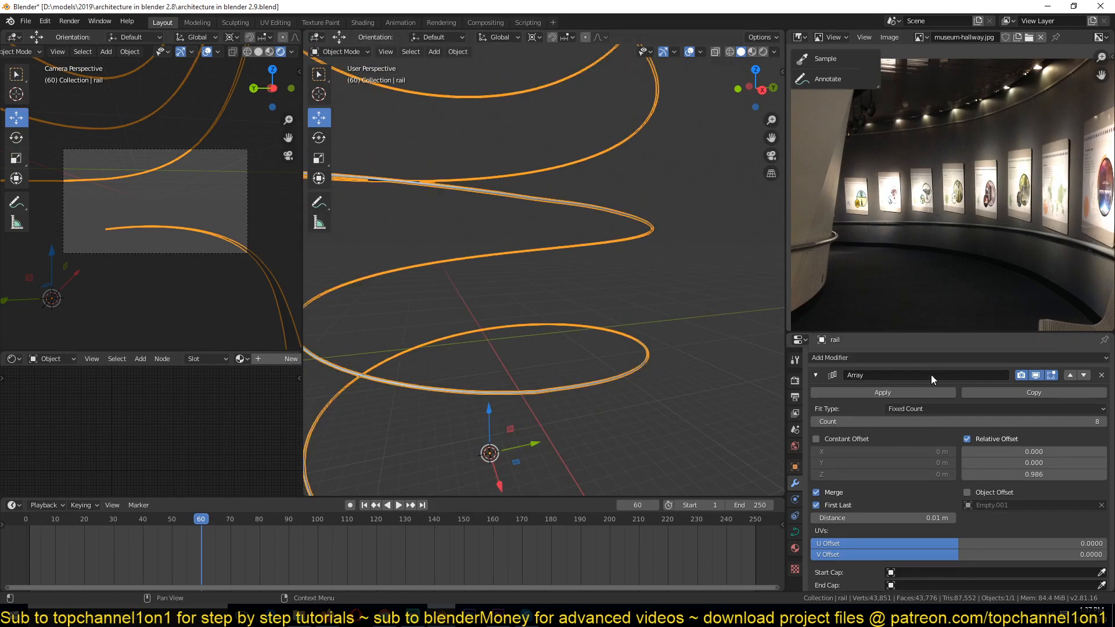
{"action": "left_click", "coordinate": [1101, 376]}
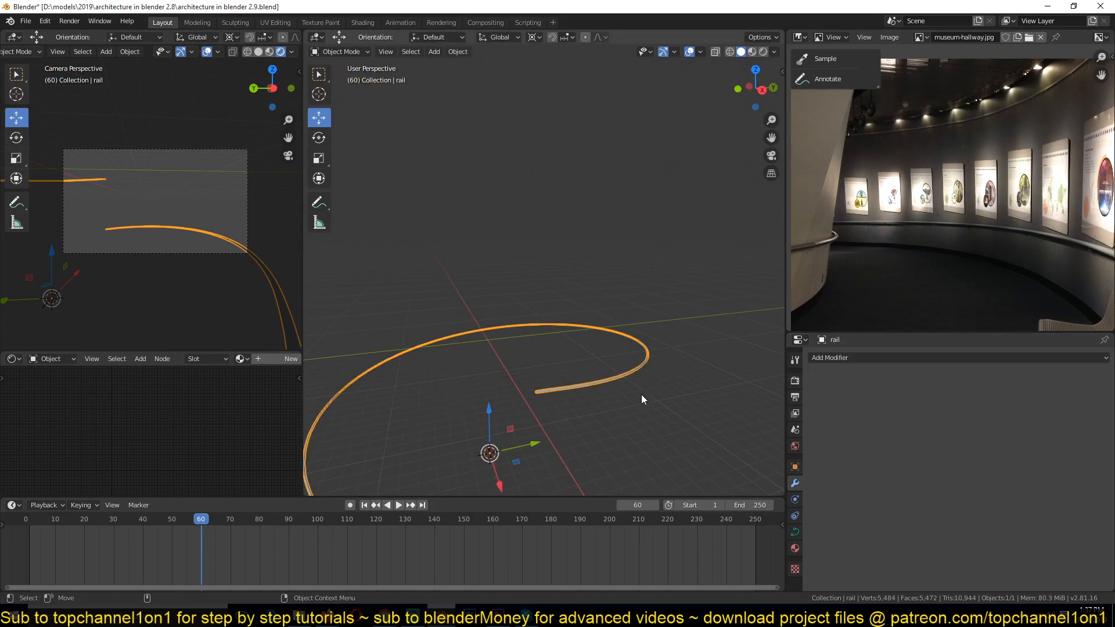
{"action": "key", "text": "ctrl+z"}
{"action": "right_click", "coordinate": [605, 382]}
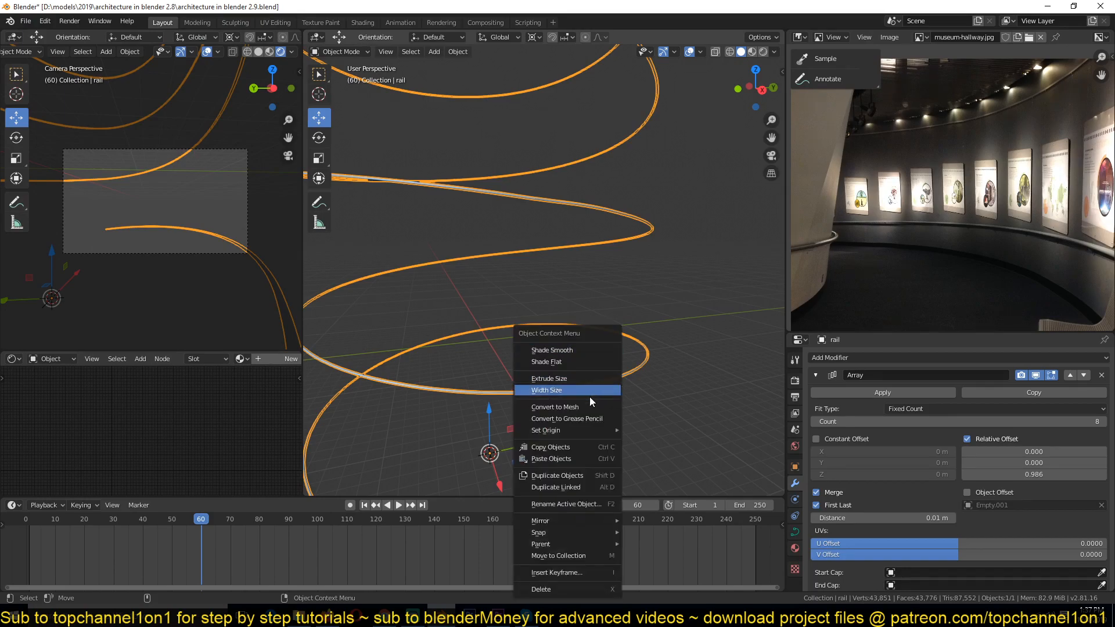
{"action": "middle_click_drag", "start_coordinate": [566, 346], "coordinate": [776, 392]}
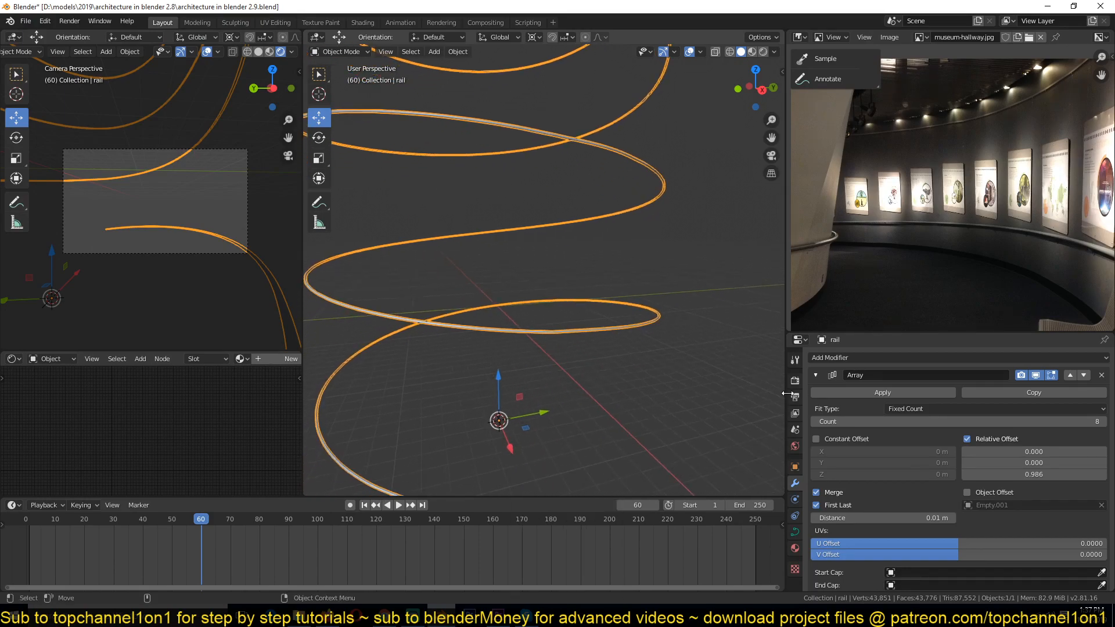
Set the bevel depth of the rail curve to 0 m, leaving its shape in 3D
{"action": "left_click", "coordinate": [794, 537]}
{"action": "scroll", "coordinate": [885, 473], "scroll_direction": "down", "scroll_amount": 2}
{"action": "scroll", "coordinate": [886, 464], "scroll_direction": "up", "scroll_amount": 2}
{"action": "left_click", "coordinate": [890, 392]}
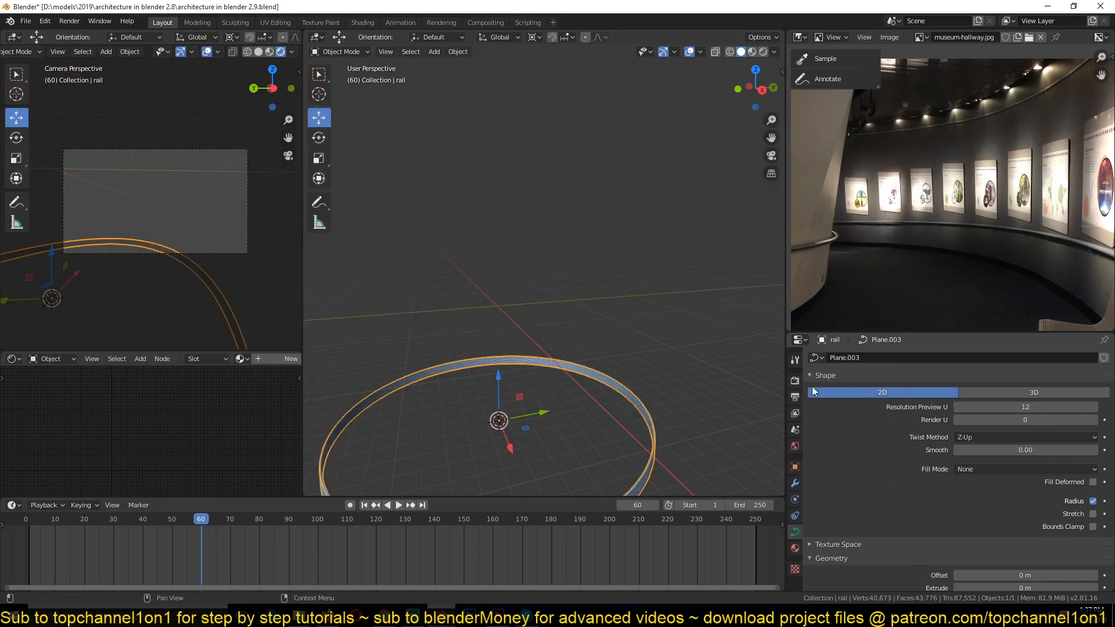
{"action": "key", "text": "ctrl+z"}
{"action": "scroll", "coordinate": [901, 493], "scroll_direction": "down", "scroll_amount": 5}
{"action": "scroll", "coordinate": [894, 494], "scroll_direction": "down", "scroll_amount": 4}
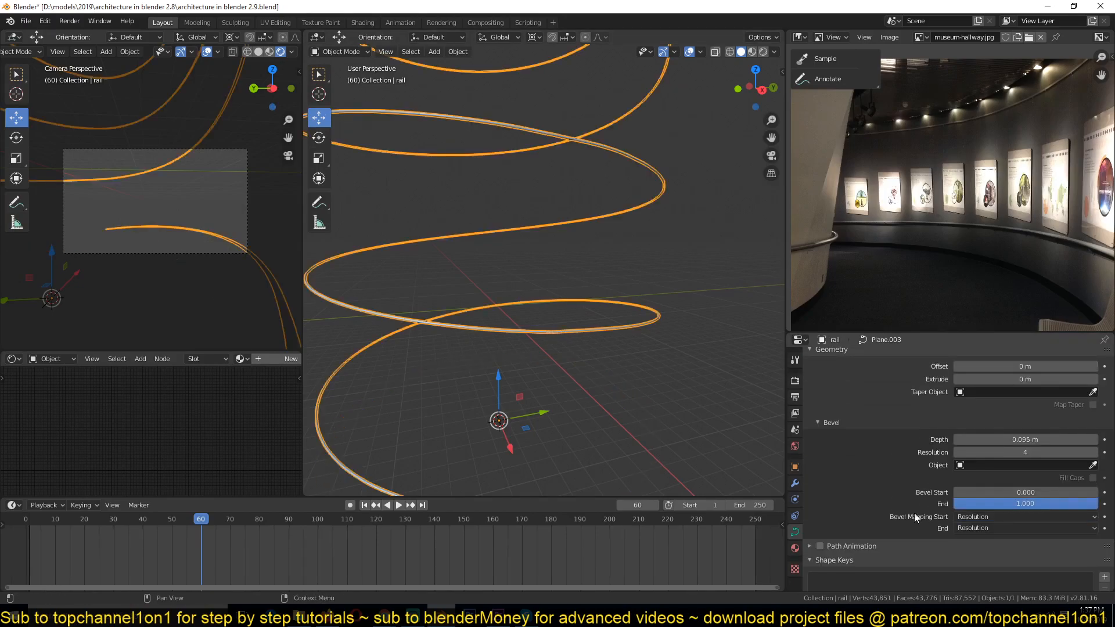
{"action": "left_click", "coordinate": [1029, 441]}
{"action": "type", "text": "0"}
{"action": "key", "text": "Return"}
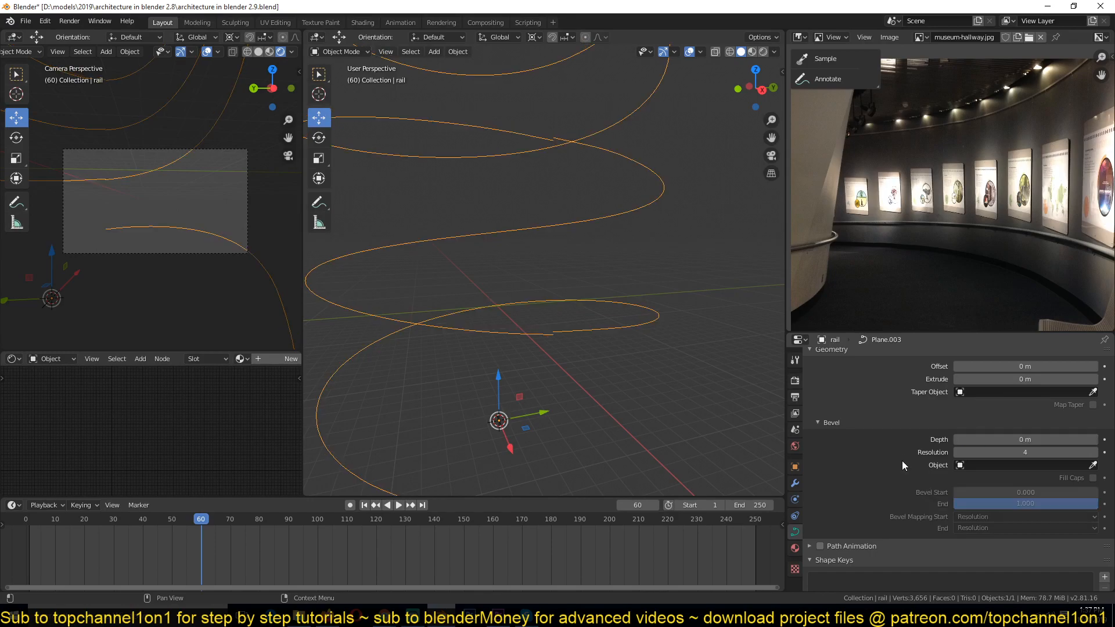
Check the unbevelled spiral from the front and right views, and remove the rail's Array modifier
{"action": "key", "text": "KP_1"}
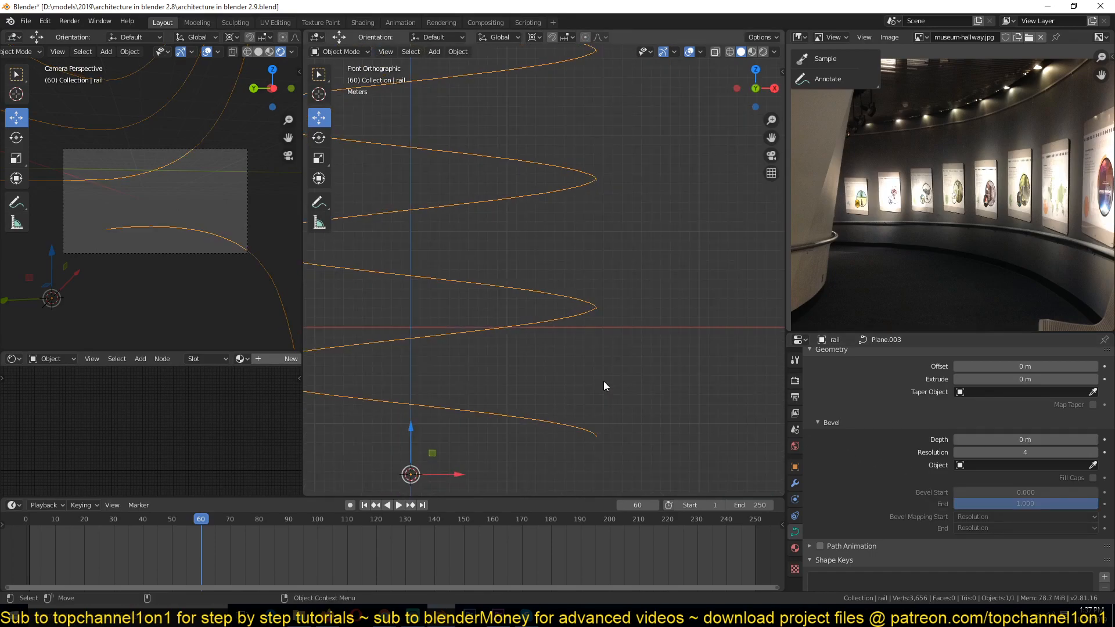
{"action": "key", "text": "KP_Decimal"}
{"action": "middle_click_drag", "start_coordinate": [654, 403], "coordinate": [561, 344]}
{"action": "middle_click_drag", "start_coordinate": [562, 398], "coordinate": [575, 373]}
{"action": "key", "text": "KP_3"}
{"action": "scroll", "coordinate": [576, 373], "scroll_direction": "down", "scroll_amount": 1}
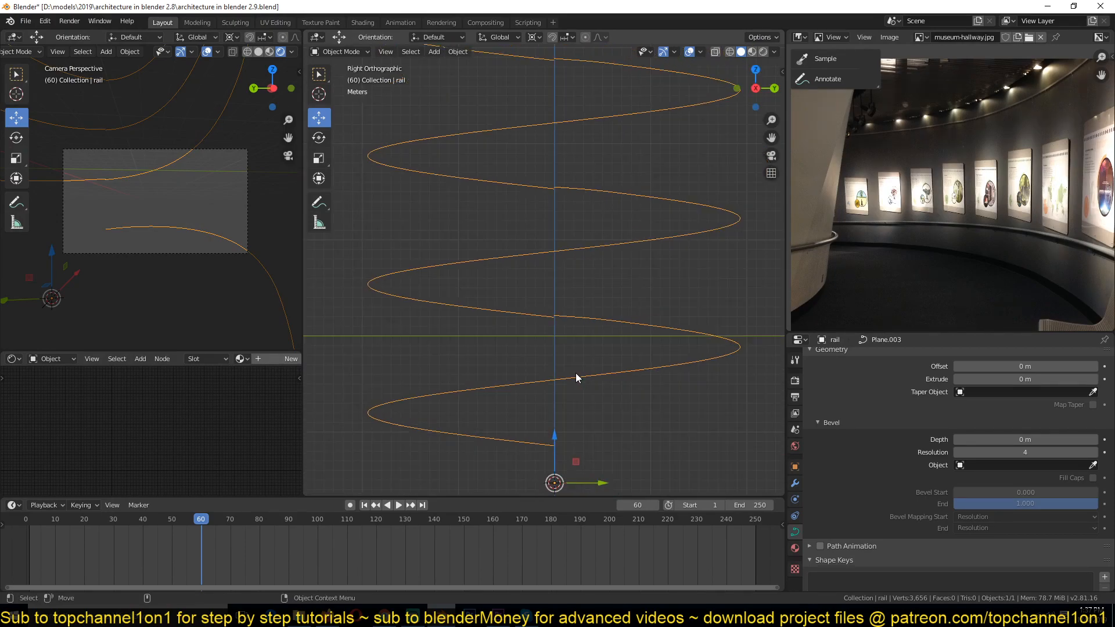
{"action": "left_click", "coordinate": [795, 483]}
{"action": "left_click", "coordinate": [1101, 375]}
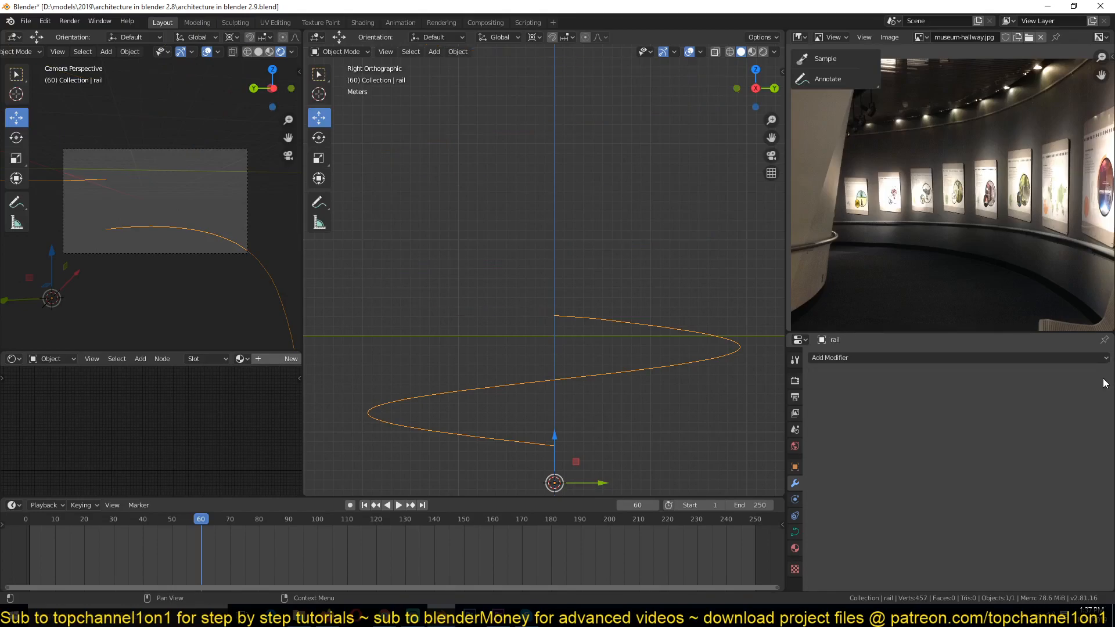
Convert the rail curve to a mesh and check its vertices in Edit Mode
{"action": "left_click", "coordinate": [458, 51]}
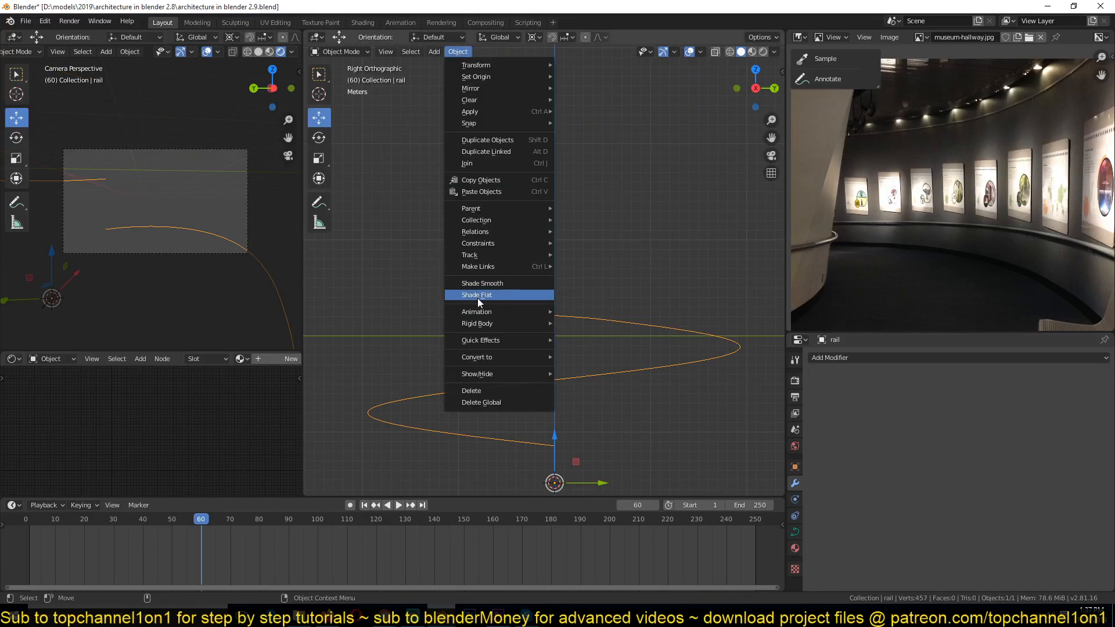
{"action": "mouse_move", "coordinate": [505, 356]}
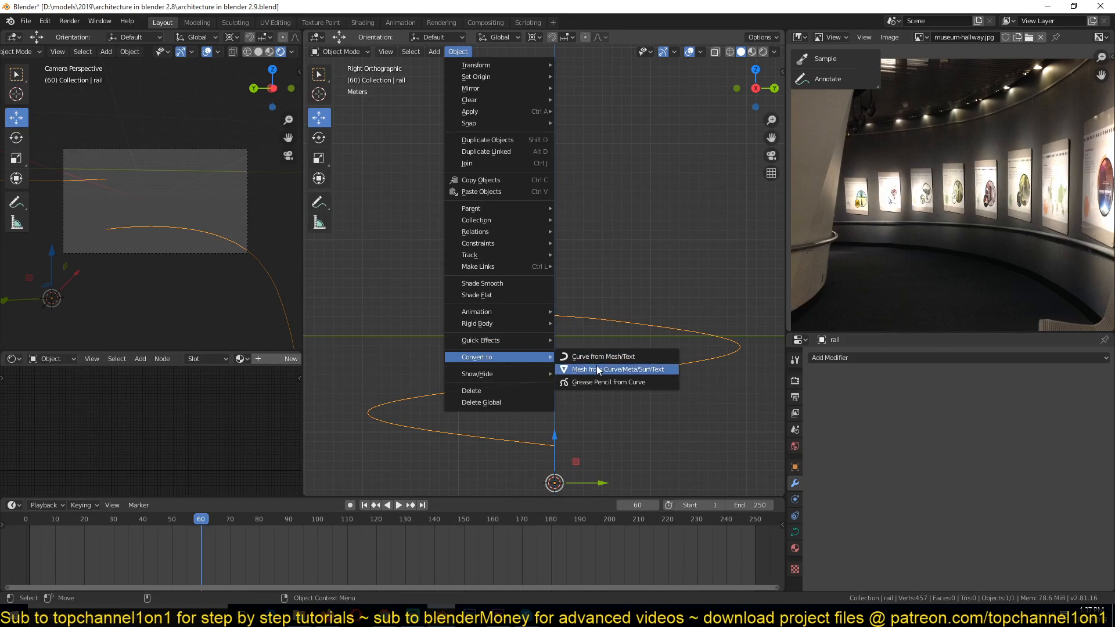
{"action": "left_click", "coordinate": [614, 368]}
{"action": "key", "text": "Tab"}
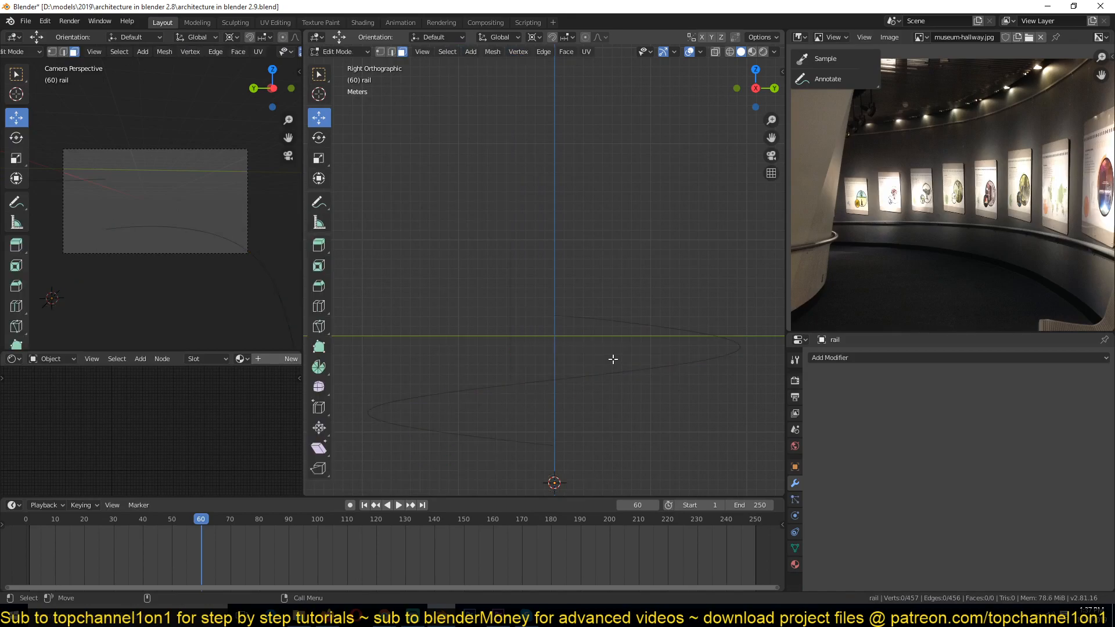
{"action": "key", "text": "Tab"}
{"action": "key", "text": "Tab"}
{"action": "key", "text": "Tab"}
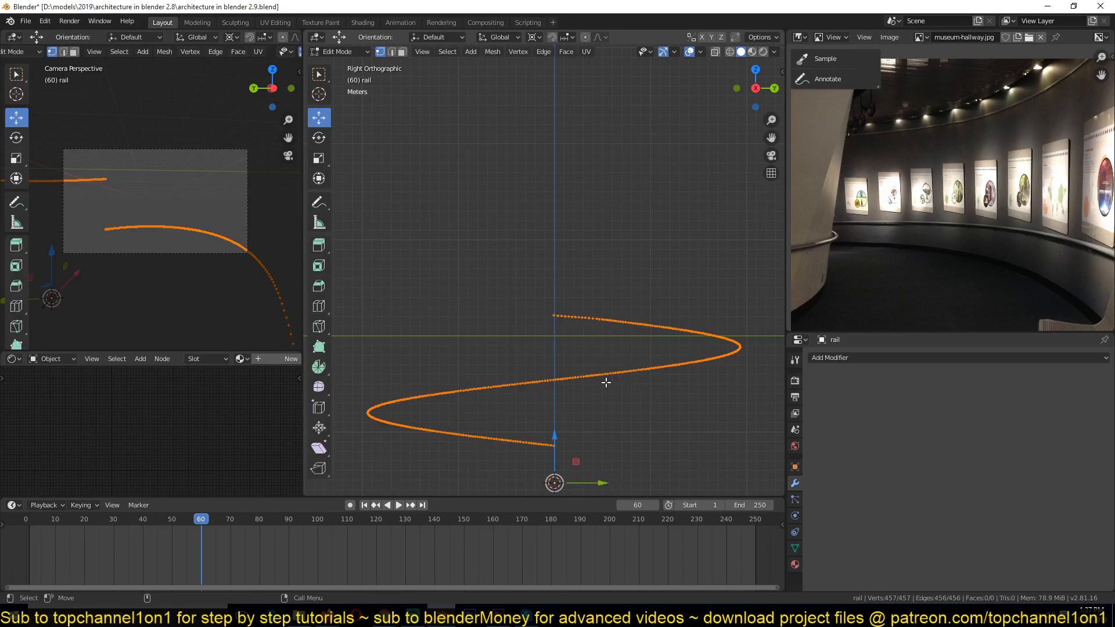
Add an Array modifier to the rail mesh and set its relative X offset to 0
{"action": "middle_click_drag", "start_coordinate": [577, 361], "coordinate": [627, 412]}
{"action": "left_click", "coordinate": [884, 357]}
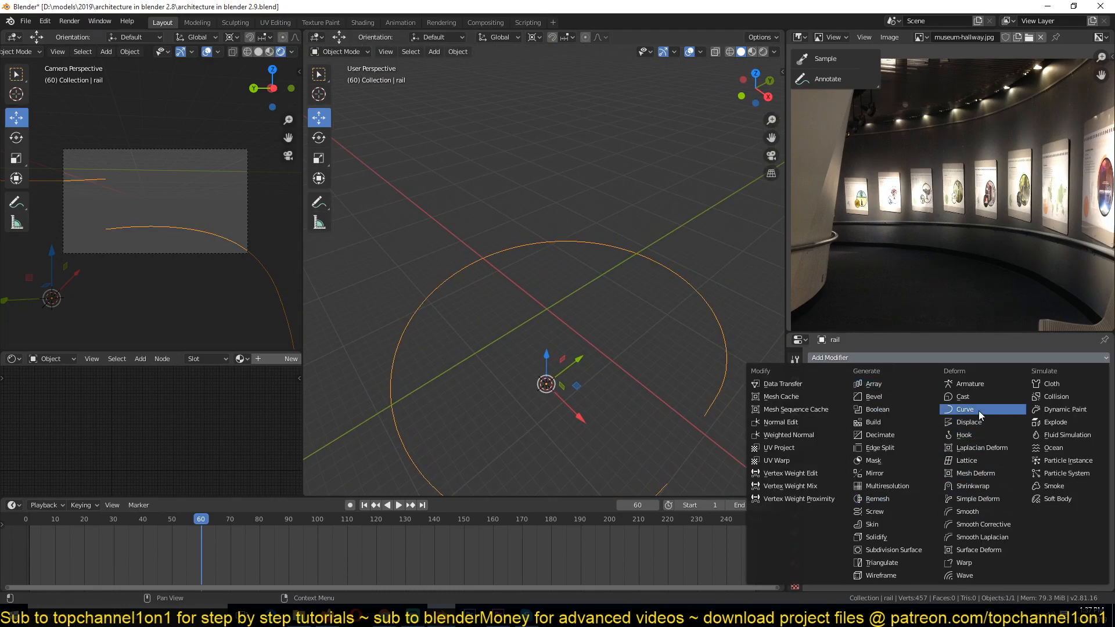
{"action": "left_click", "coordinate": [869, 384]}
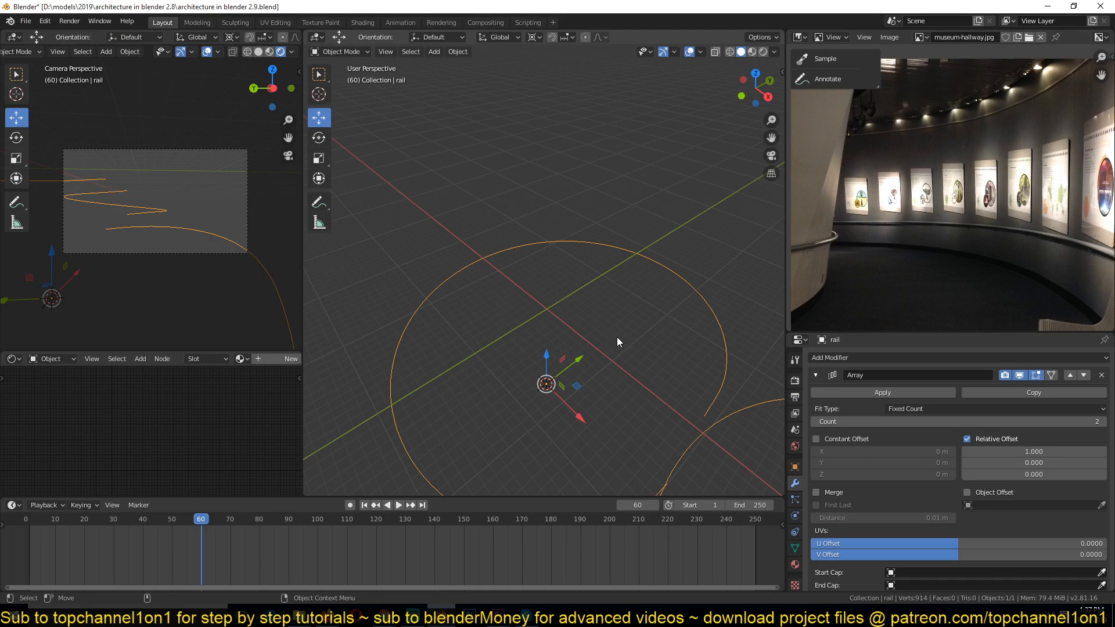
{"action": "double_click", "coordinate": [1033, 451]}
{"action": "type", "text": "0"}
{"action": "key", "text": "Return"}
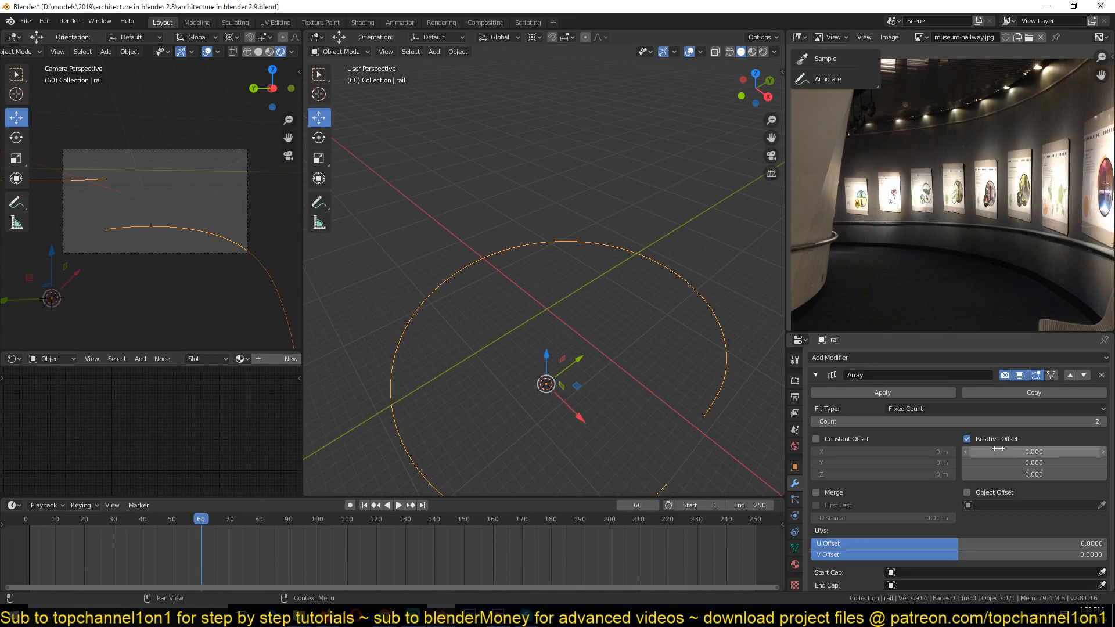
Set the relative Z offset of the rail's Array to 1 and check the stacked turns from the front
{"action": "key", "text": "KP_1"}
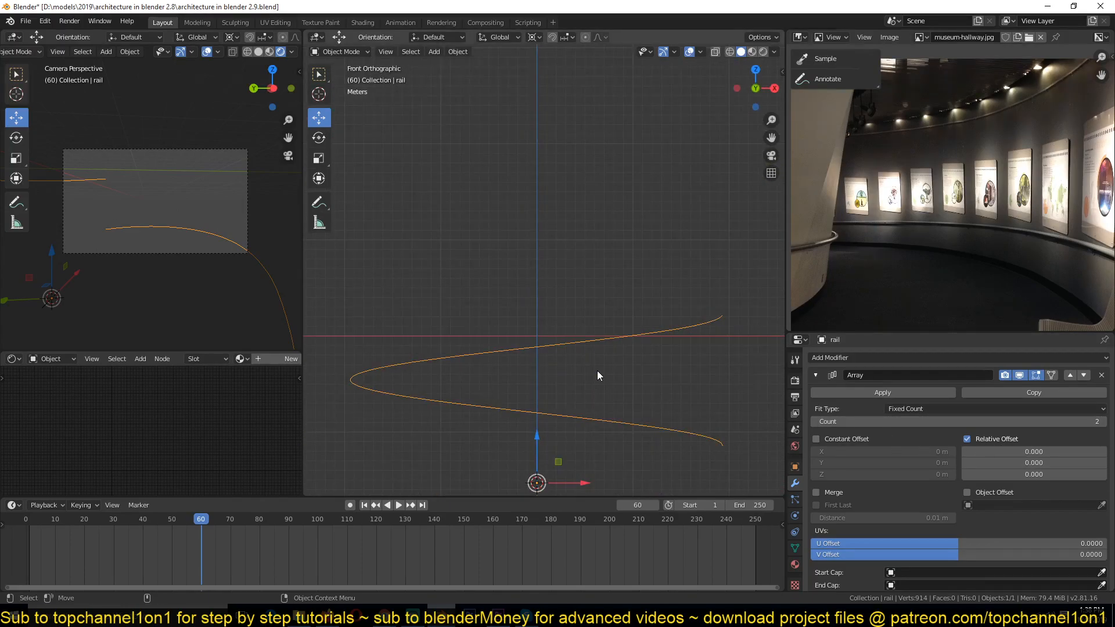
{"action": "left_click", "coordinate": [1077, 469]}
{"action": "type", "text": "1"}
{"action": "key", "text": "Return"}
{"action": "key", "text": "KP_3"}
{"action": "key", "text": "KP_1"}
{"action": "middle_click_drag", "start_coordinate": [653, 391], "coordinate": [596, 360], "text": "shift"}
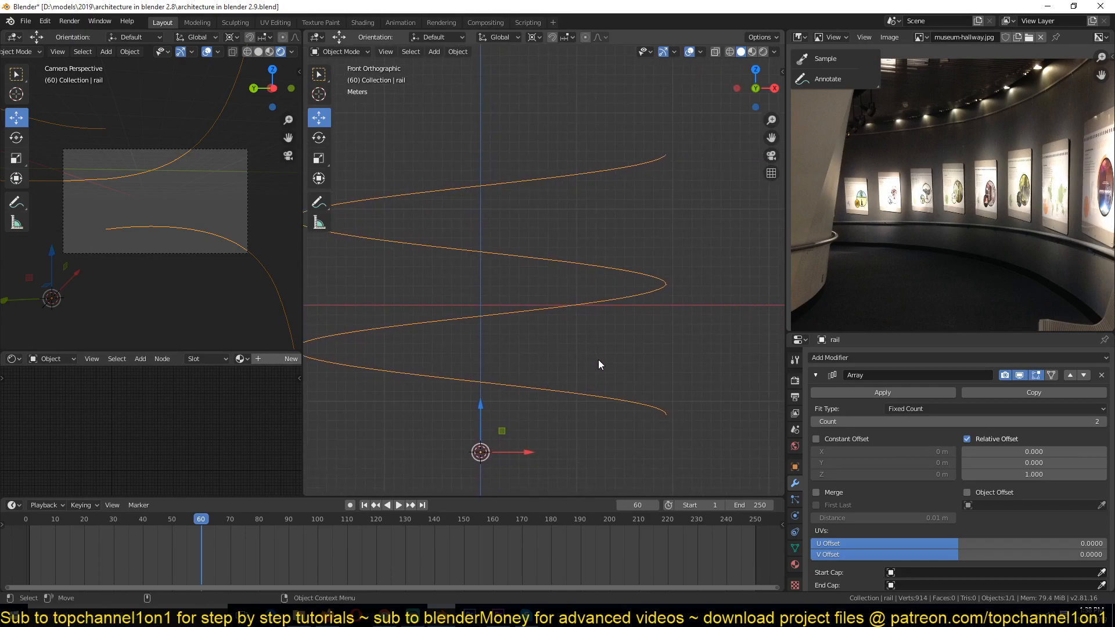
Enable Merge on the rail's Array and inspect the joint between the two turns up close
{"action": "left_click", "coordinate": [818, 492]}
{"action": "middle_click_drag", "start_coordinate": [749, 401], "coordinate": [636, 354]}
{"action": "scroll", "coordinate": [612, 351], "scroll_direction": "down", "scroll_amount": 2}
{"action": "key", "text": "Tab"}
{"action": "left_click", "coordinate": [646, 323]}
{"action": "key", "text": "Tab"}
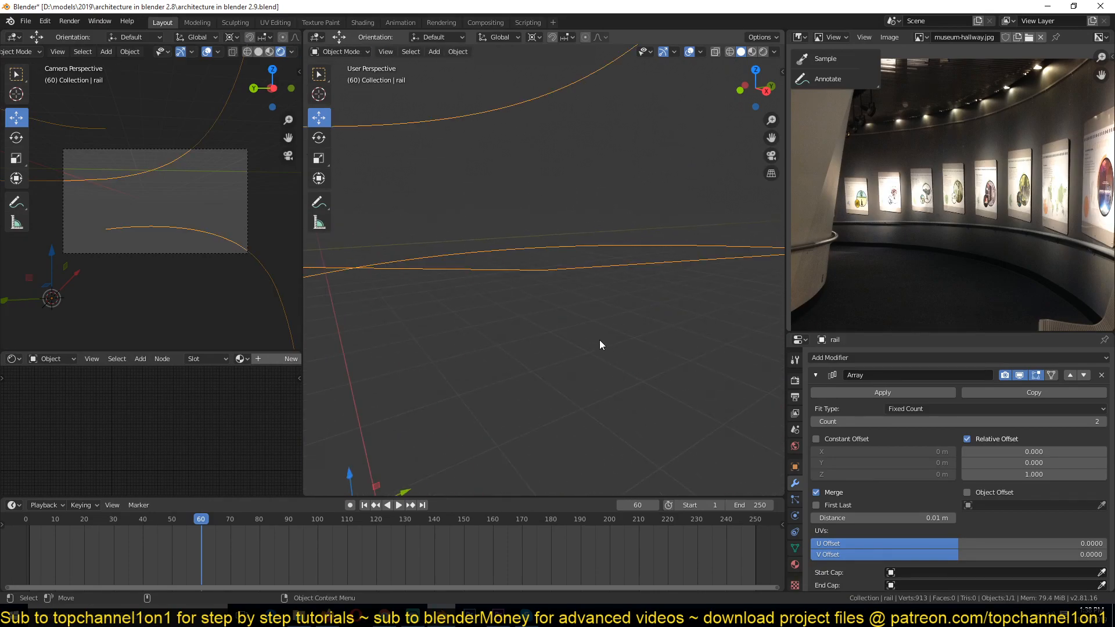
{"action": "mouse_move", "coordinate": [574, 372]}
{"action": "middle_mouse_down"}
{"action": "mouse_move", "coordinate": [562, 383]}
{"action": "mouse_move", "coordinate": [580, 390]}
{"action": "middle_mouse_up"}
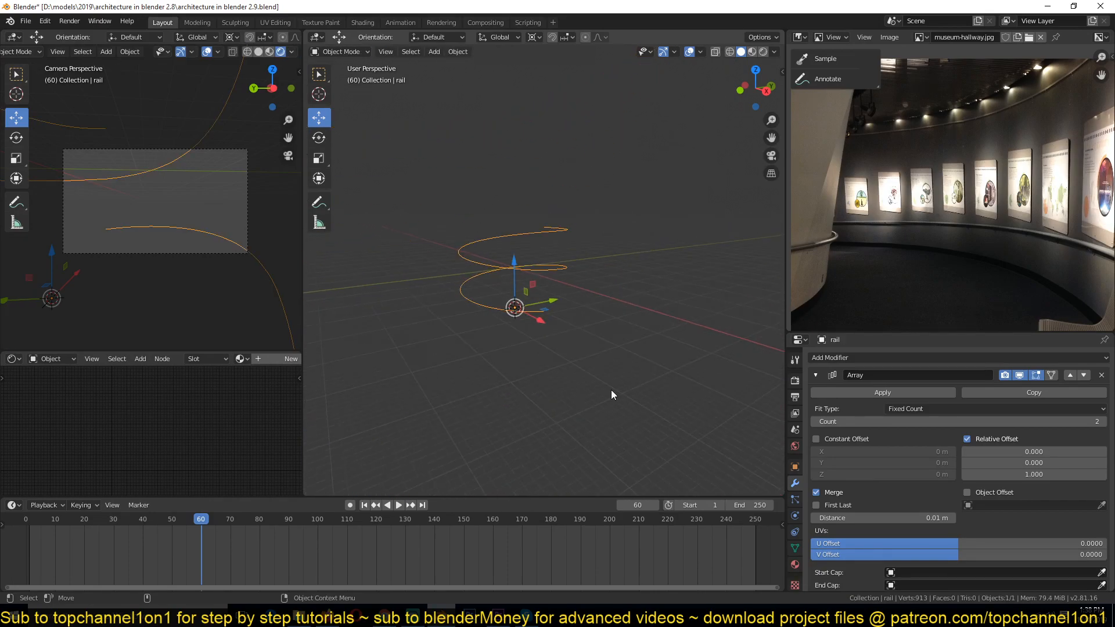
Increase the count of the rail's Array to 32
{"action": "left_click_drag", "start_coordinate": [929, 421], "coordinate": [948, 422]}
{"action": "scroll", "coordinate": [653, 283], "scroll_direction": "down", "scroll_amount": 5}
{"action": "middle_click_drag", "start_coordinate": [652, 285], "coordinate": [663, 452], "text": "shift"}
{"action": "left_click_drag", "start_coordinate": [952, 422], "coordinate": [987, 422]}
{"action": "scroll", "coordinate": [538, 264], "scroll_direction": "down", "scroll_amount": 5}
{"action": "scroll", "coordinate": [538, 264], "scroll_direction": "up", "scroll_amount": 4}
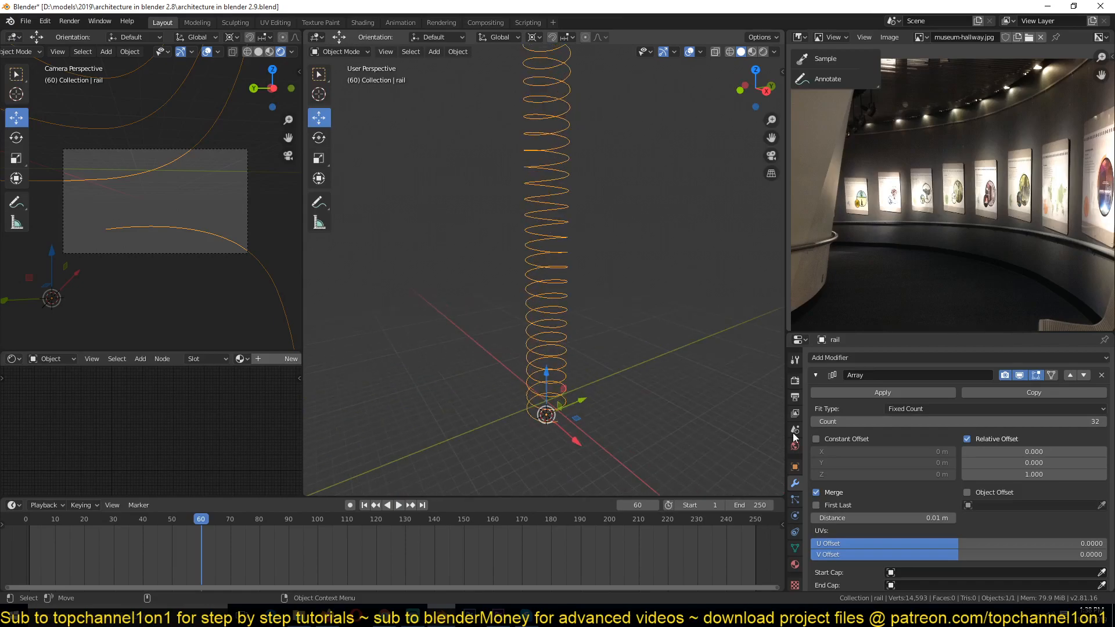
Apply the rail's Array modifier and convert the mesh back to a curve
{"action": "left_click", "coordinate": [876, 392]}
{"action": "right_click", "coordinate": [538, 266]}
{"action": "left_click", "coordinate": [458, 52]}
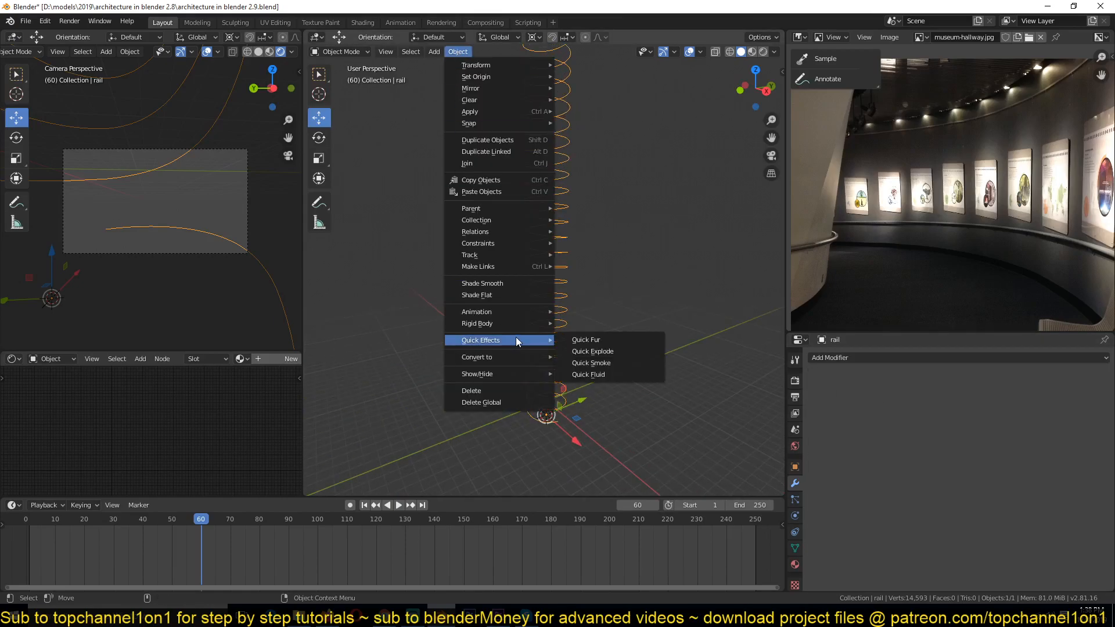
{"action": "mouse_move", "coordinate": [520, 356]}
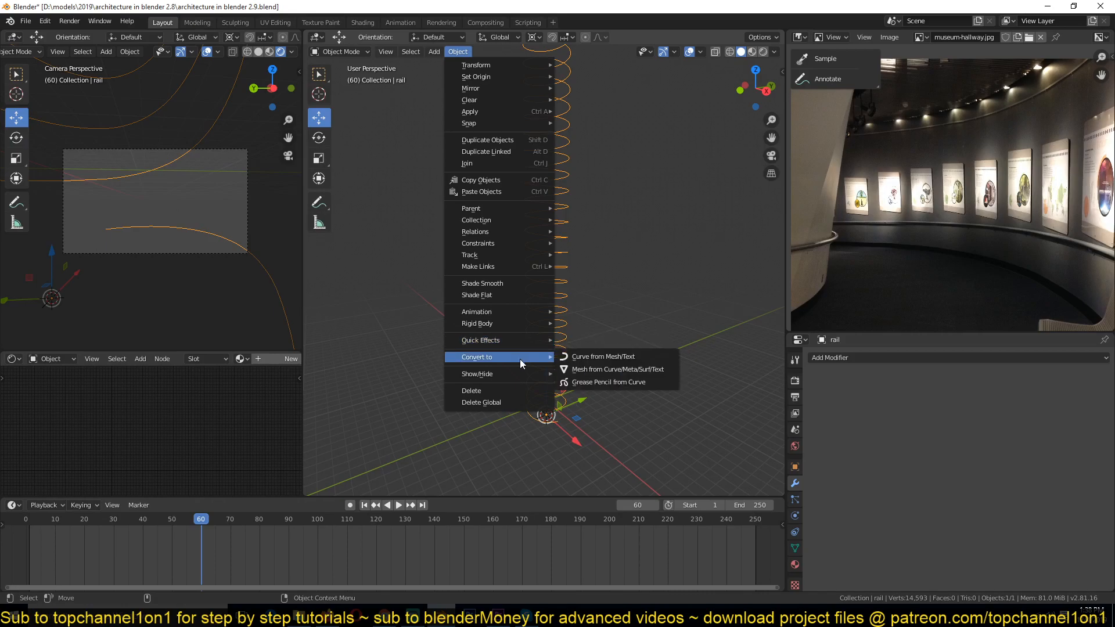
{"action": "left_click", "coordinate": [614, 359]}
Examine the converted rail's control points and their spline type options in Edit Mode
{"action": "key", "text": "Tab"}
{"action": "scroll", "coordinate": [604, 404], "scroll_direction": "up", "scroll_amount": 5}
{"action": "middle_click_drag", "start_coordinate": [602, 404], "coordinate": [646, 306]}
{"action": "key", "text": "Tab"}
{"action": "scroll", "coordinate": [720, 384], "scroll_direction": "down", "scroll_amount": 8}
{"action": "scroll", "coordinate": [662, 370], "scroll_direction": "up", "scroll_amount": 3}
{"action": "scroll", "coordinate": [639, 364], "scroll_direction": "up", "scroll_amount": 4}
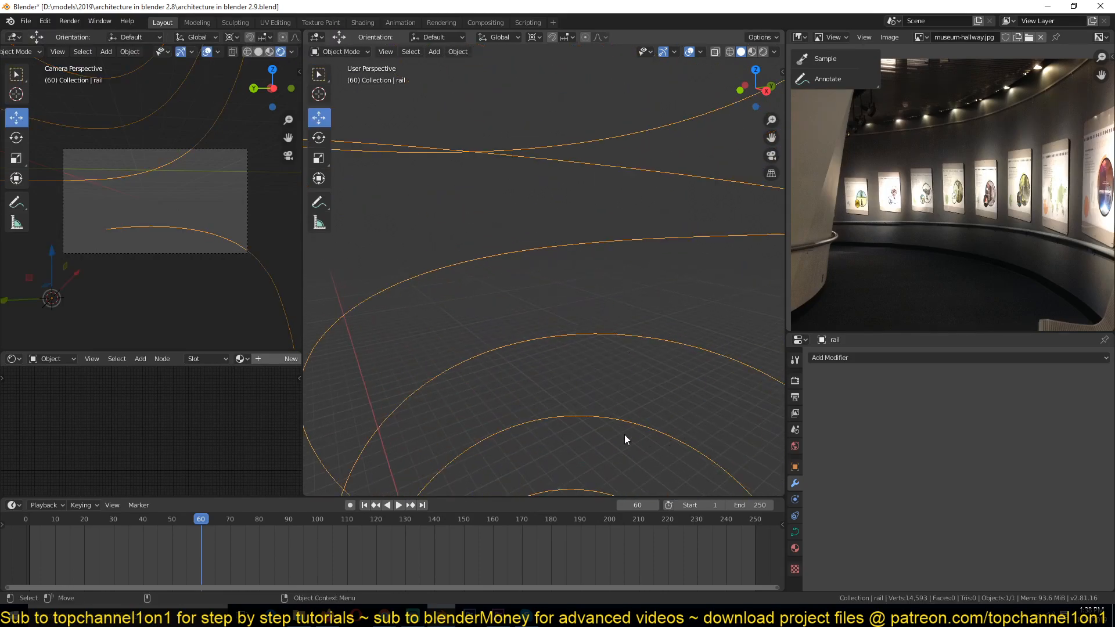
{"action": "key", "text": "Tab"}
{"action": "right_click", "coordinate": [592, 343]}
{"action": "mouse_move", "coordinate": [570, 452]}
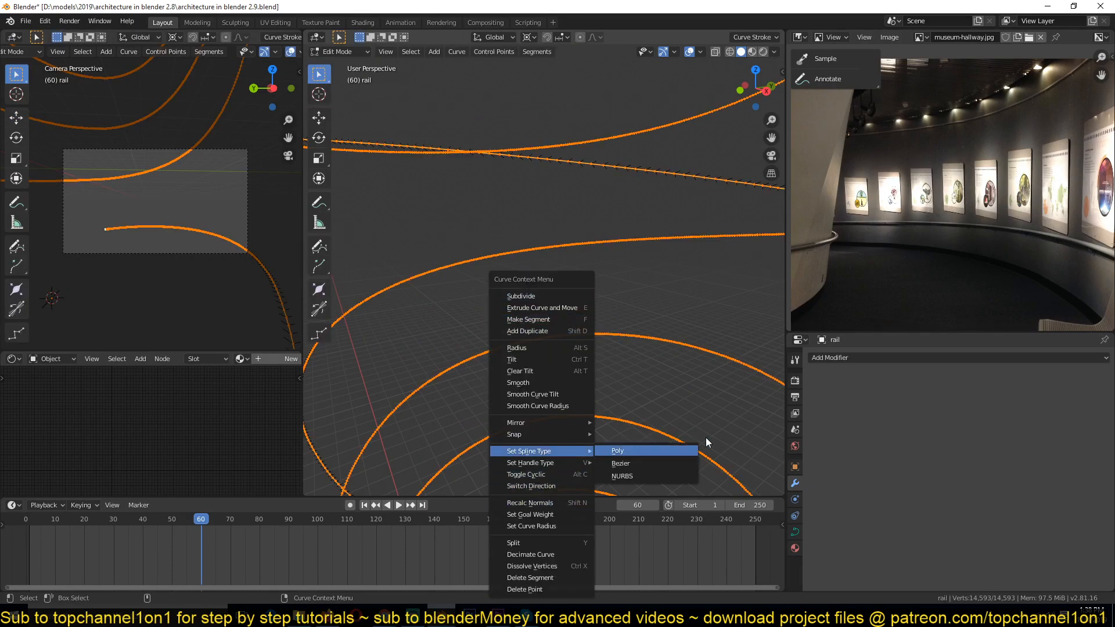
{"action": "left_click", "coordinate": [636, 463]}
{"action": "key", "text": "Tab"}
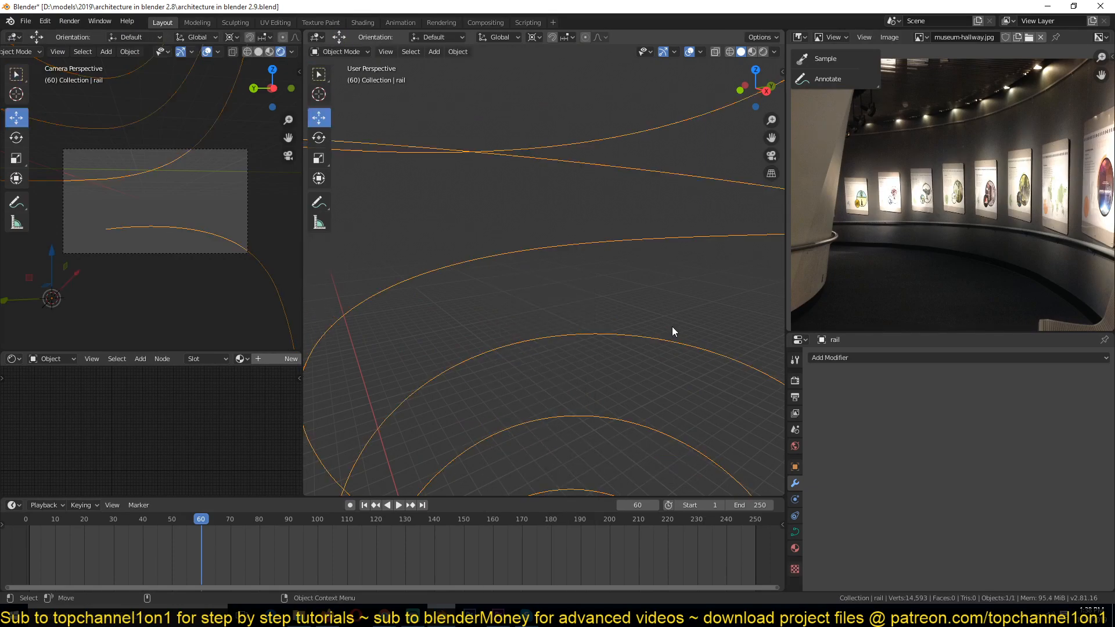
Set the bevel depth of the rail curve to 0.049 m
{"action": "left_click", "coordinate": [794, 531]}
{"action": "scroll", "coordinate": [977, 467], "scroll_direction": "up", "scroll_amount": 4}
{"action": "left_click_drag", "start_coordinate": [1009, 509], "coordinate": [1043, 509]}
Reveal all hidden objects of the museum model and deselect everything
{"action": "left_click", "coordinate": [601, 349]}
{"action": "scroll", "coordinate": [601, 364], "scroll_direction": "down", "scroll_amount": 6}
{"action": "key", "text": "alt+h"}
{"action": "middle_click_drag", "start_coordinate": [601, 363], "coordinate": [601, 276], "text": "shift"}
{"action": "key", "text": "alt+a"}
{"action": "middle_click_drag", "start_coordinate": [611, 395], "coordinate": [616, 292], "text": "shift"}
{"action": "scroll", "coordinate": [616, 291], "scroll_direction": "down", "scroll_amount": 3}
{"action": "middle_click_drag", "start_coordinate": [616, 335], "coordinate": [617, 271], "text": "shift"}
{"action": "scroll", "coordinate": [618, 273], "scroll_direction": "up", "scroll_amount": 2}
View the whole model in wireframe and return to solid shading
{"action": "key", "text": "z"}
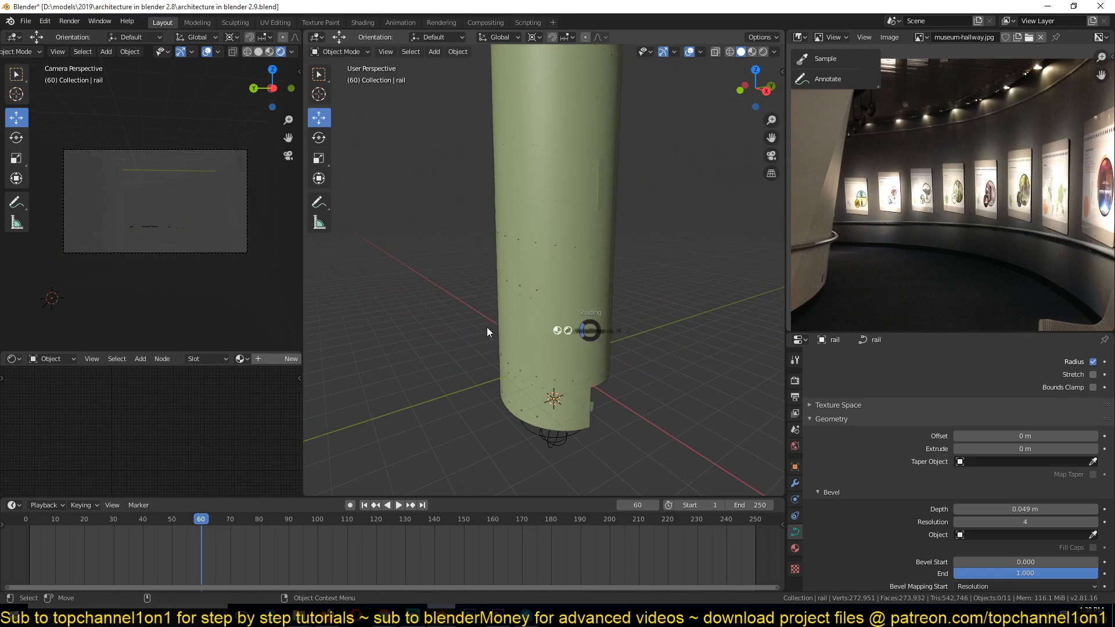
{"action": "left_click", "coordinate": [525, 328]}
{"action": "key", "text": "z"}
{"action": "mouse_move", "coordinate": [557, 385]}
{"action": "middle_mouse_down", "text": "shift"}
{"action": "mouse_move", "coordinate": [553, 365]}
{"action": "mouse_move", "coordinate": [572, 347]}
{"action": "mouse_move", "coordinate": [483, 319]}
{"action": "middle_mouse_up", "text": "shift"}
{"action": "left_click", "coordinate": [602, 370]}
Examine the display panels and the rail curve's shape settings inside the hallway at close range
{"action": "scroll", "coordinate": [571, 347], "scroll_direction": "up", "scroll_amount": 3}
{"action": "scroll", "coordinate": [553, 270], "scroll_direction": "up", "scroll_amount": 4}
{"action": "mouse_move", "coordinate": [566, 406]}
{"action": "middle_mouse_down", "text": "shift"}
{"action": "mouse_move", "coordinate": [553, 269]}
{"action": "mouse_move", "coordinate": [486, 294]}
{"action": "middle_mouse_up", "text": "shift"}
{"action": "scroll", "coordinate": [539, 277], "scroll_direction": "up", "scroll_amount": 4}
{"action": "scroll", "coordinate": [486, 294], "scroll_direction": "up", "scroll_amount": 2}
{"action": "left_click", "coordinate": [447, 174]}
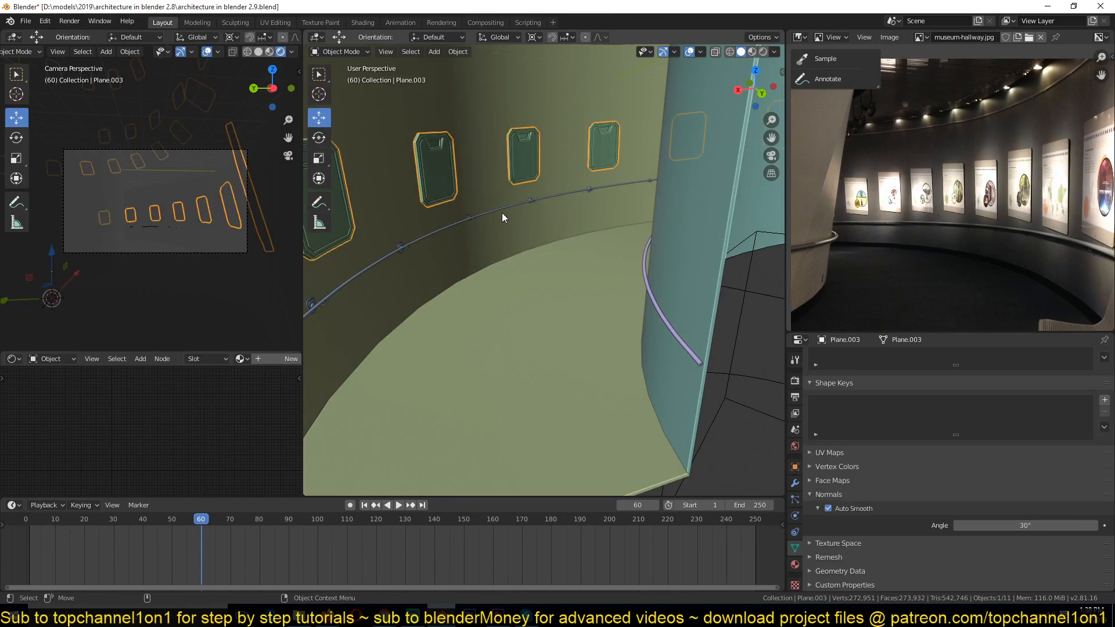
{"action": "left_click", "coordinate": [563, 195]}
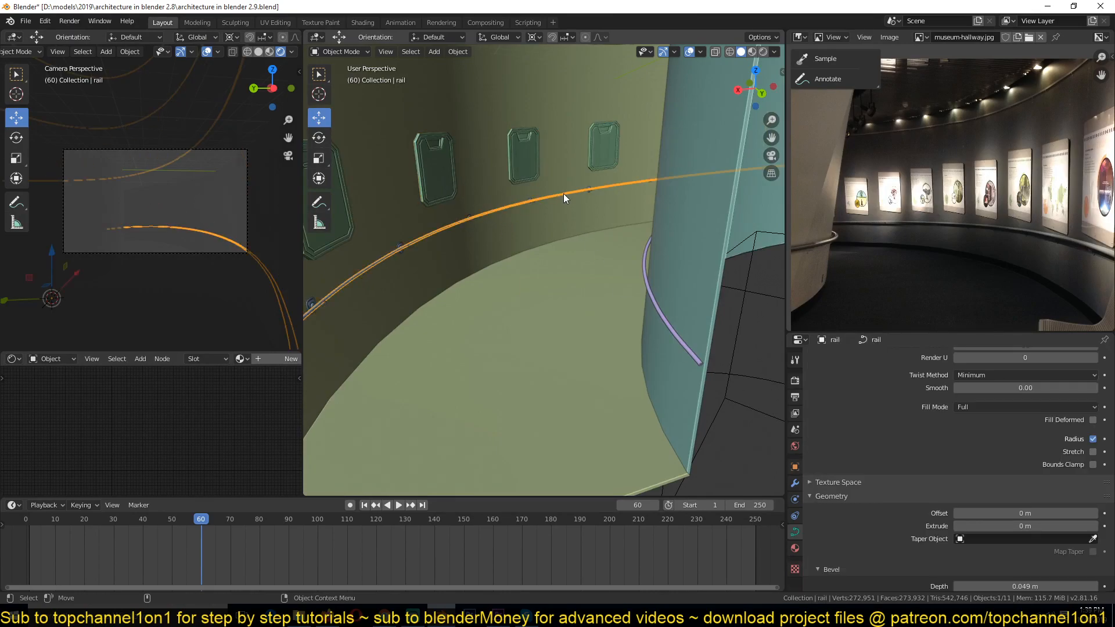
{"action": "scroll", "coordinate": [854, 409], "scroll_direction": "up", "scroll_amount": 3}
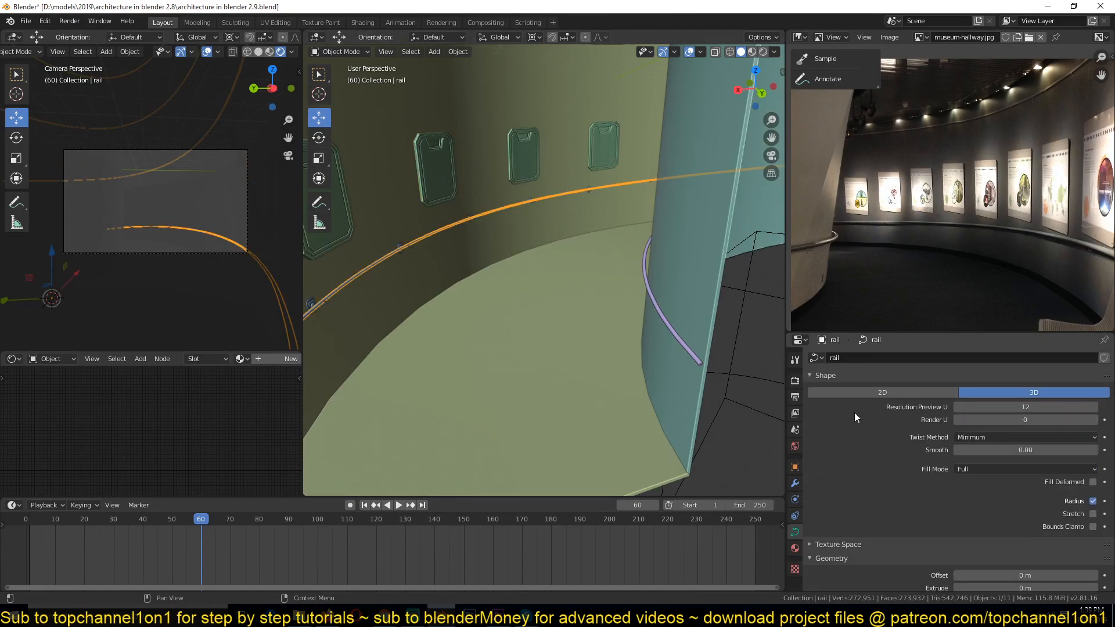
Delete the second array modifier, Array.001, from the display panels
{"action": "left_click", "coordinate": [518, 162]}
{"action": "left_click", "coordinate": [795, 484]}
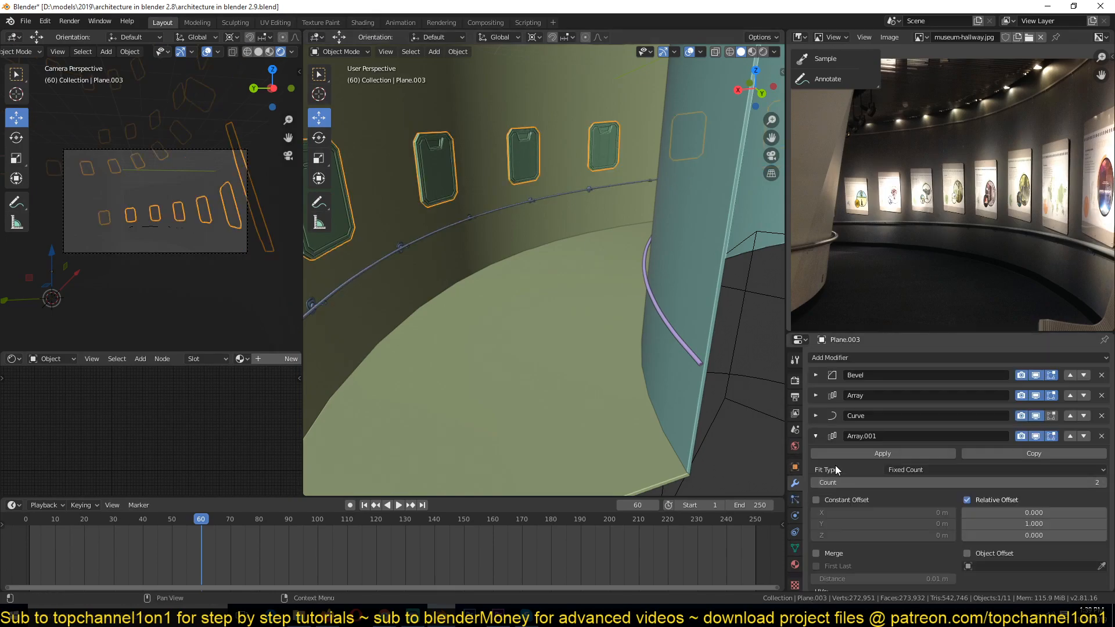
{"action": "left_click", "coordinate": [815, 395]}
{"action": "left_click", "coordinate": [815, 396]}
{"action": "left_click", "coordinate": [1031, 438]}
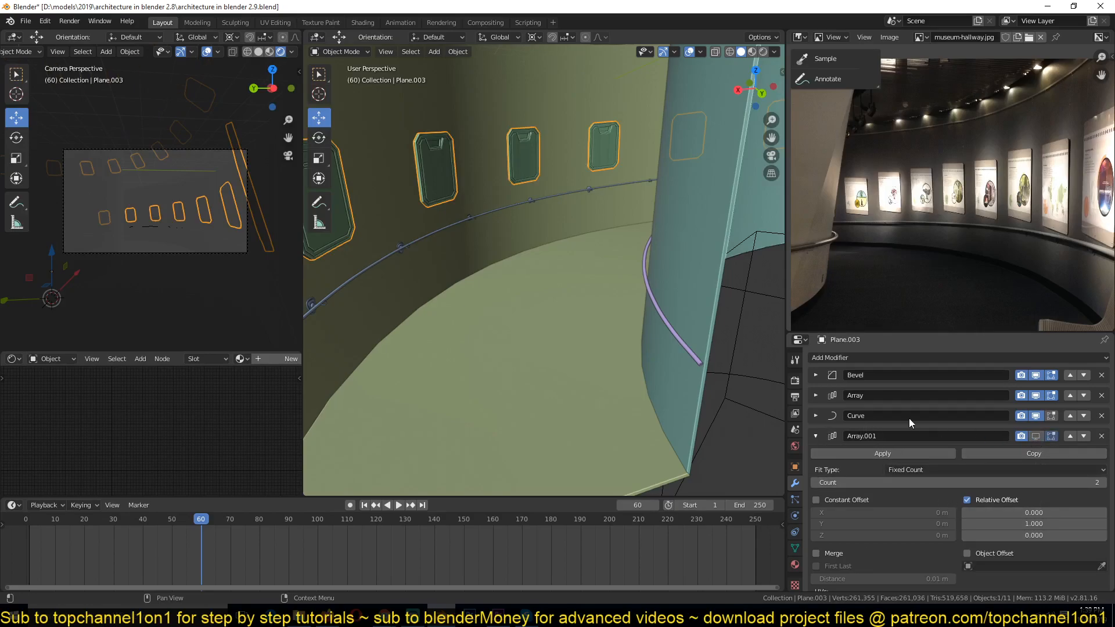
{"action": "left_click", "coordinate": [815, 436]}
{"action": "left_click", "coordinate": [1102, 436]}
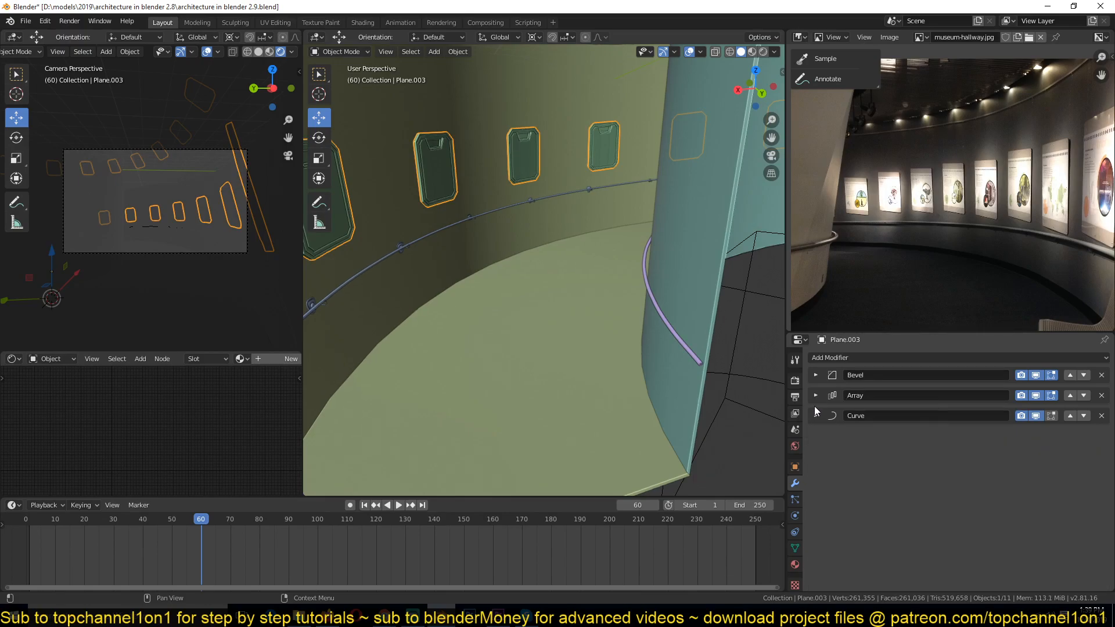
Inspect the panels' remaining Array modifier in wireframe by switching its viewport display off and back on
{"action": "left_click", "coordinate": [1035, 395]}
{"action": "left_click", "coordinate": [1035, 395]}
{"action": "scroll", "coordinate": [678, 343], "scroll_direction": "down", "scroll_amount": 5}
{"action": "key", "text": "shift+z"}
{"action": "scroll", "coordinate": [580, 288], "scroll_direction": "down", "scroll_amount": 8}
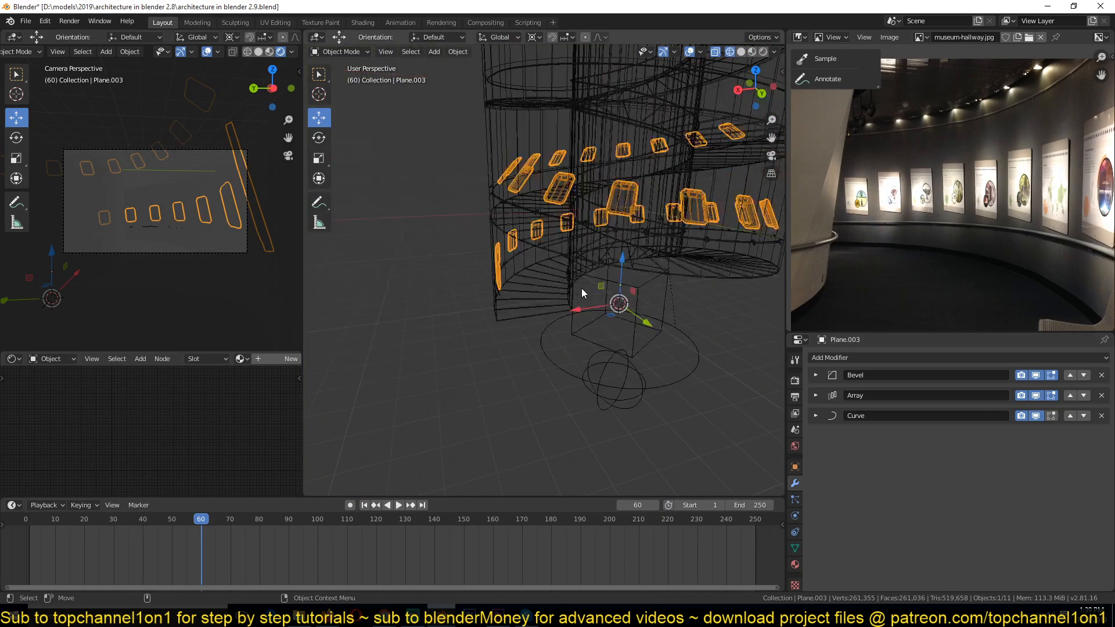
{"action": "scroll", "coordinate": [580, 288], "scroll_direction": "up", "scroll_amount": 3}
{"action": "middle_click_drag", "start_coordinate": [580, 288], "coordinate": [702, 349]}
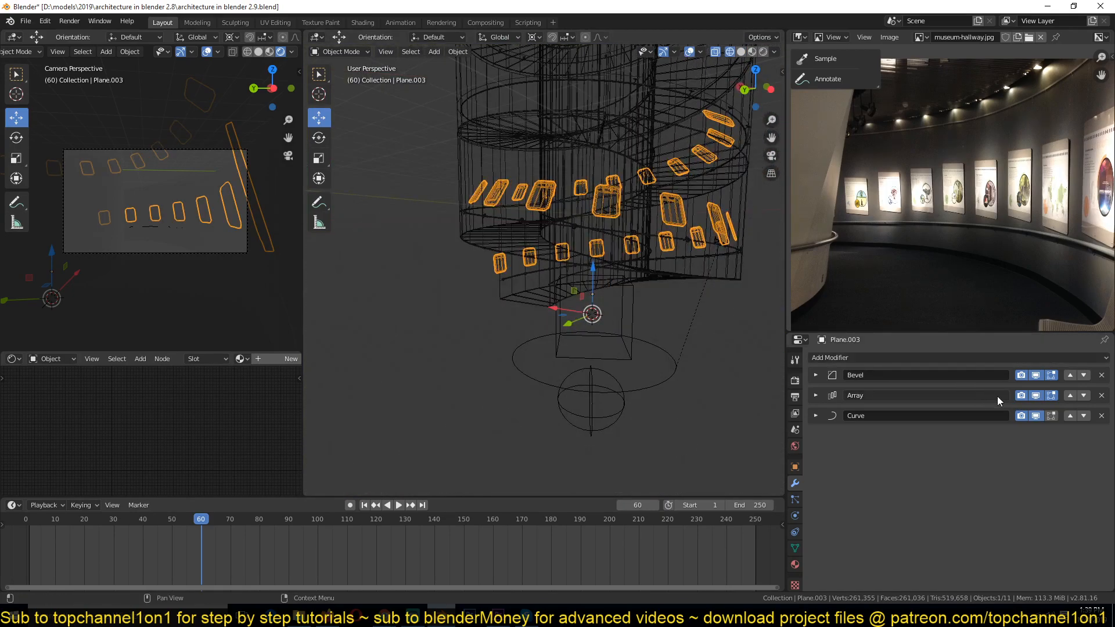
{"action": "left_click", "coordinate": [1035, 395]}
{"action": "middle_click_drag", "start_coordinate": [745, 378], "coordinate": [567, 326]}
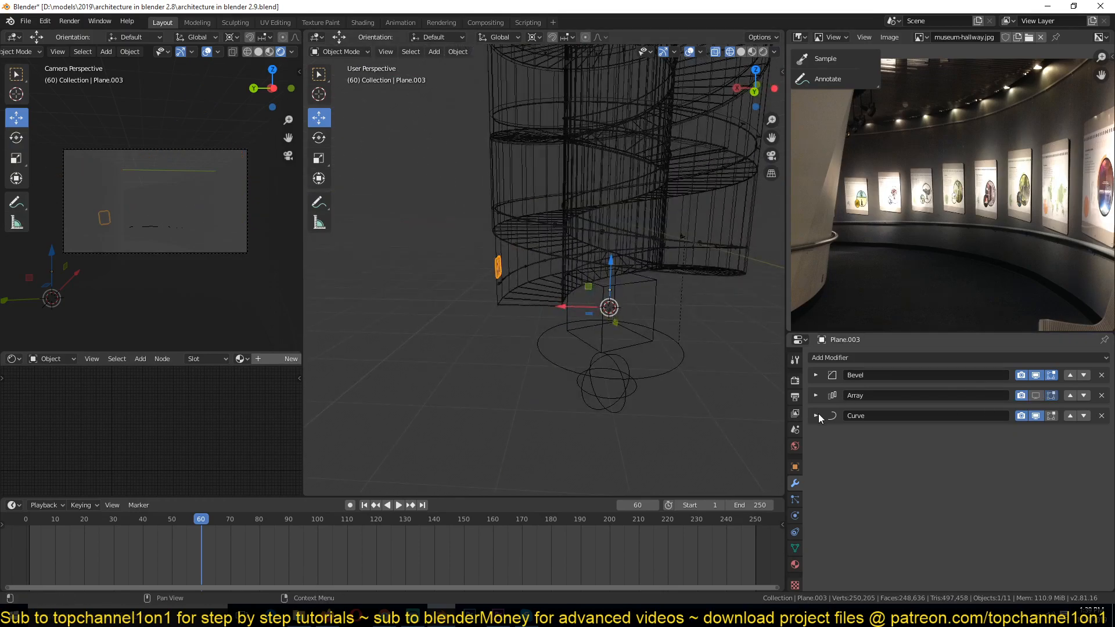
{"action": "left_click", "coordinate": [816, 396]}
{"action": "left_click", "coordinate": [815, 395]}
{"action": "left_click", "coordinate": [1035, 395]}
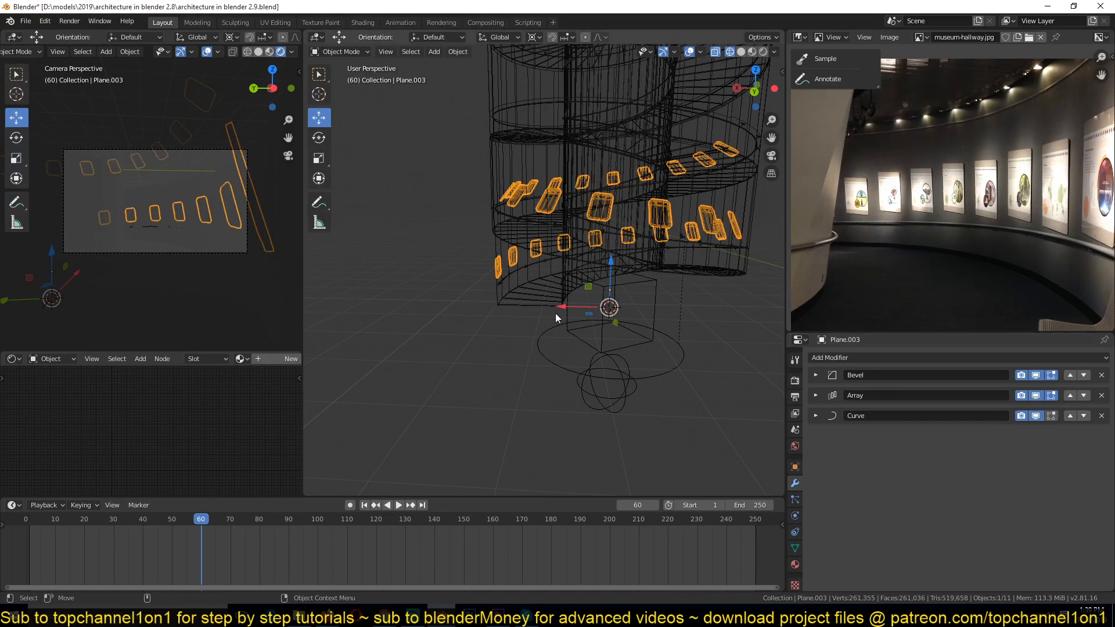
Apply the display panels' rotation while their Curve modifier is temporarily disabled in the viewport
{"action": "left_click", "coordinate": [1039, 415]}
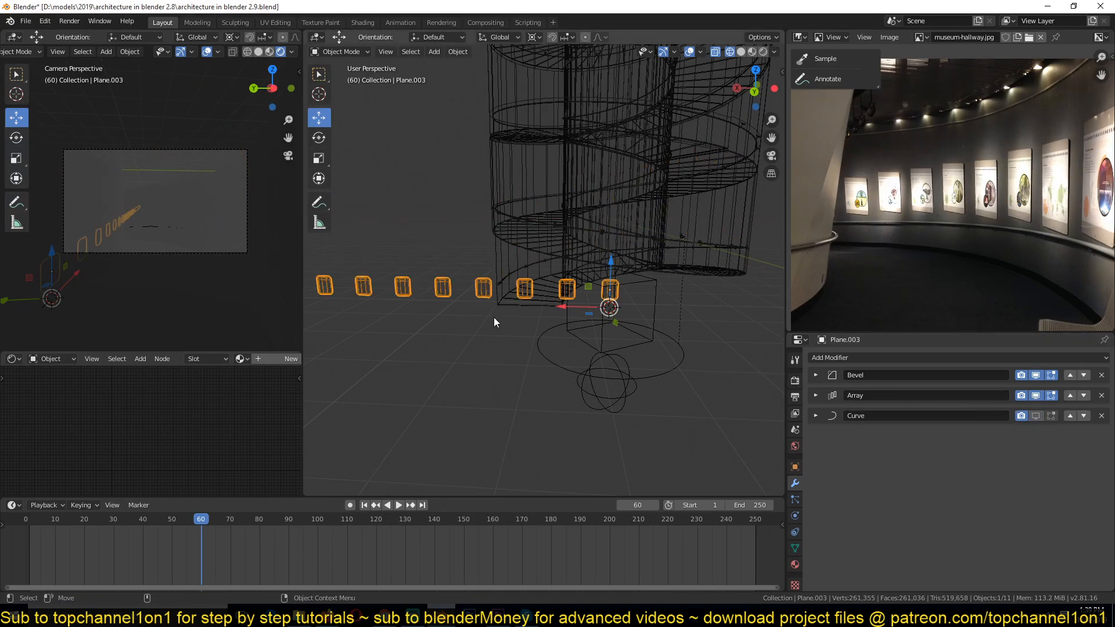
{"action": "left_click", "coordinate": [815, 416]}
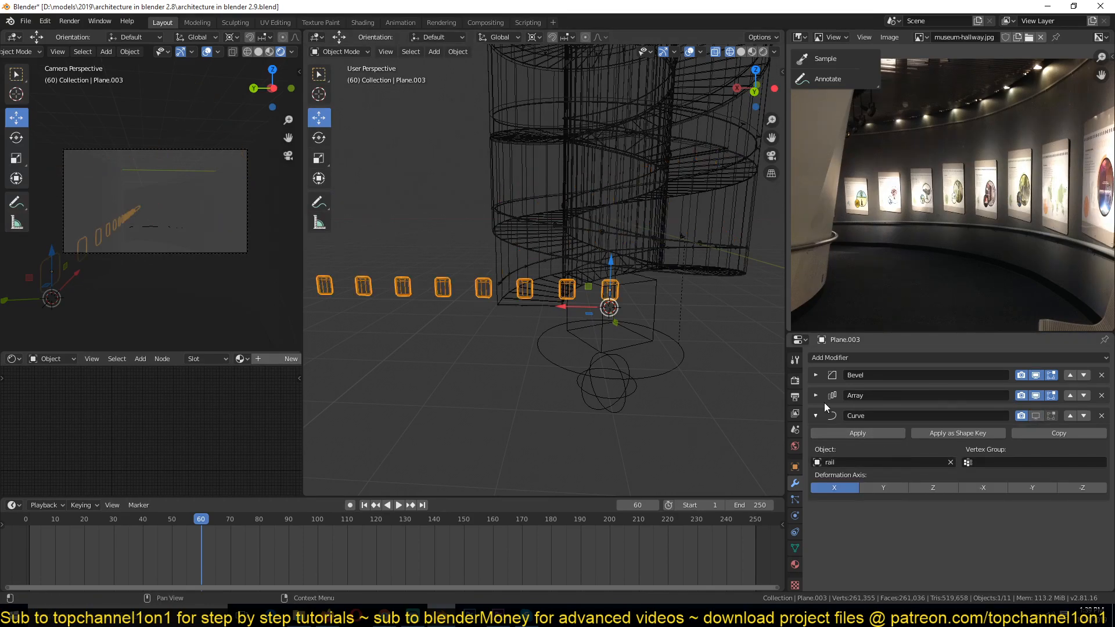
{"action": "key", "text": "ctrl+a"}
{"action": "left_click", "coordinate": [507, 349]}
{"action": "key", "text": "ctrl+a"}
{"action": "left_click", "coordinate": [512, 331]}
{"action": "middle_click_drag", "start_coordinate": [563, 323], "coordinate": [668, 346]}
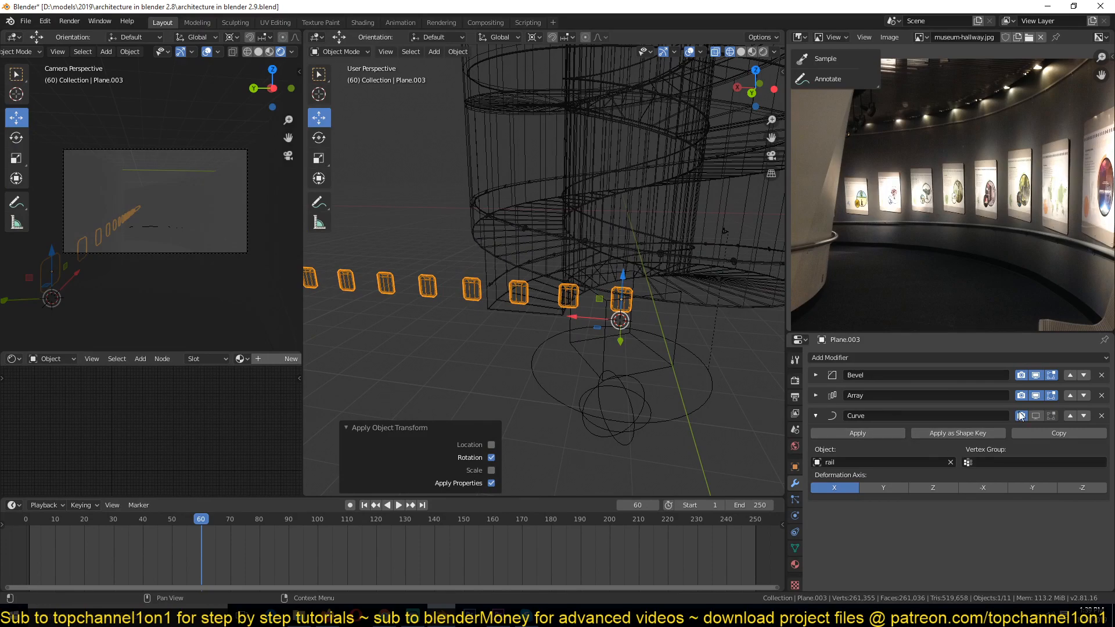
{"action": "left_click", "coordinate": [1035, 415]}
Examine the panels' orientation along the spiral rail in solid and wireframe shading
{"action": "mouse_move", "coordinate": [634, 331]}
{"action": "middle_mouse_down"}
{"action": "mouse_move", "coordinate": [597, 311]}
{"action": "mouse_move", "coordinate": [594, 367]}
{"action": "mouse_move", "coordinate": [603, 374]}
{"action": "middle_mouse_up"}
{"action": "key", "text": "z"}
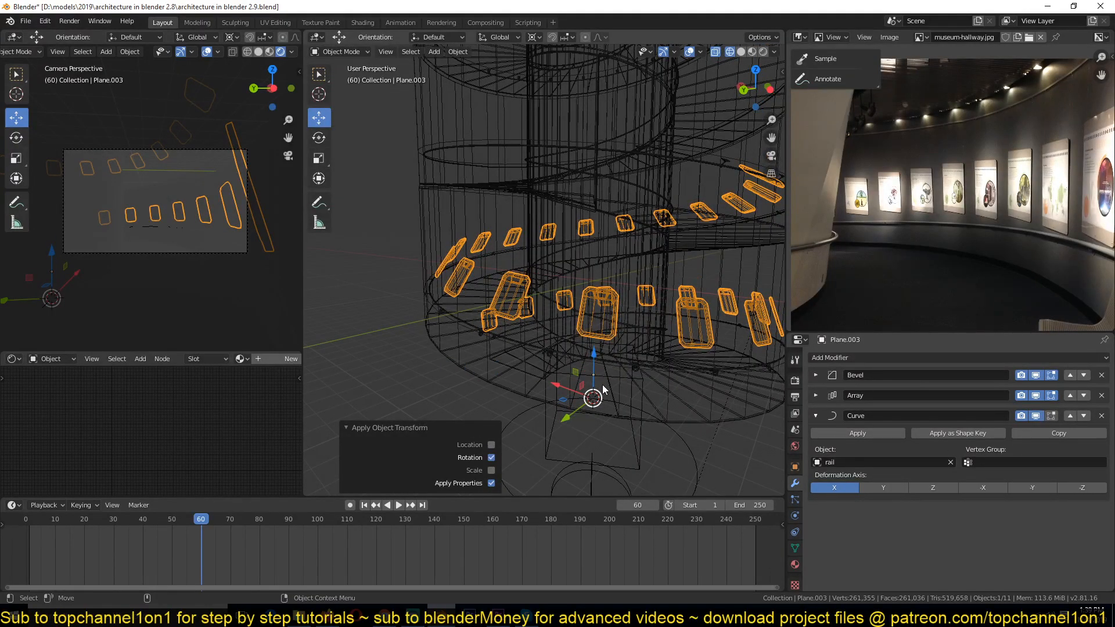
{"action": "middle_click_drag", "start_coordinate": [588, 397], "coordinate": [646, 340]}
{"action": "key", "text": "shift+z"}
{"action": "middle_click_drag", "start_coordinate": [565, 356], "coordinate": [611, 366]}
{"action": "key", "text": "shift+z"}
{"action": "middle_click_drag", "start_coordinate": [504, 308], "coordinate": [507, 242]}
{"action": "middle_click_drag", "start_coordinate": [521, 356], "coordinate": [518, 307]}
Set the rail curve's twist method to Z-Up and inspect the panels along the spiral
{"action": "left_click", "coordinate": [518, 308]}
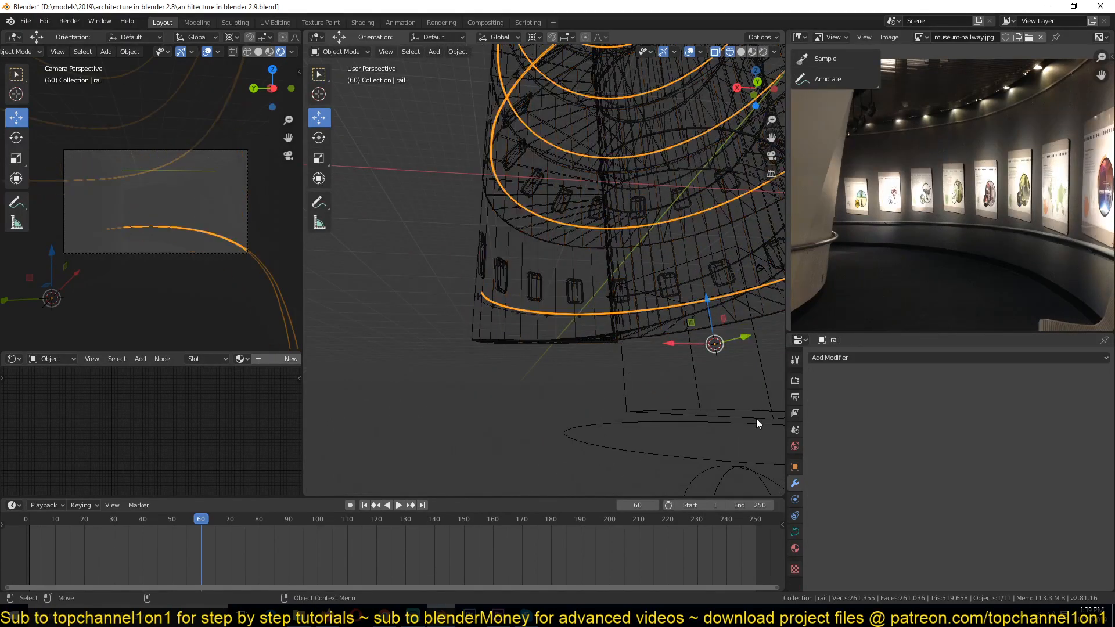
{"action": "key", "text": "Tab"}
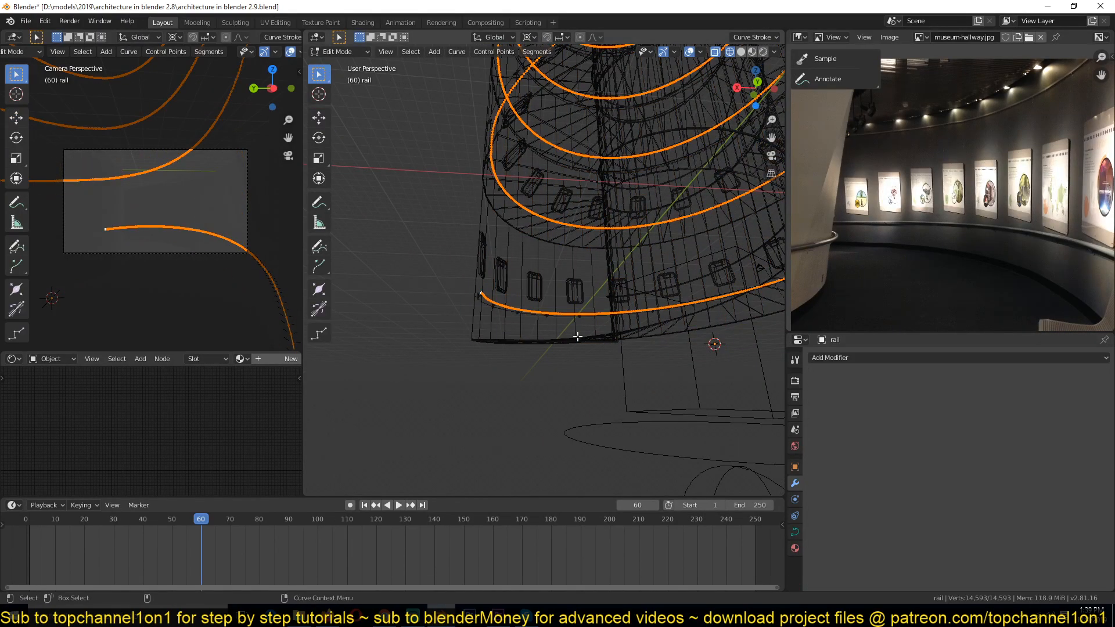
{"action": "left_click", "coordinate": [795, 531]}
{"action": "left_click", "coordinate": [973, 437]}
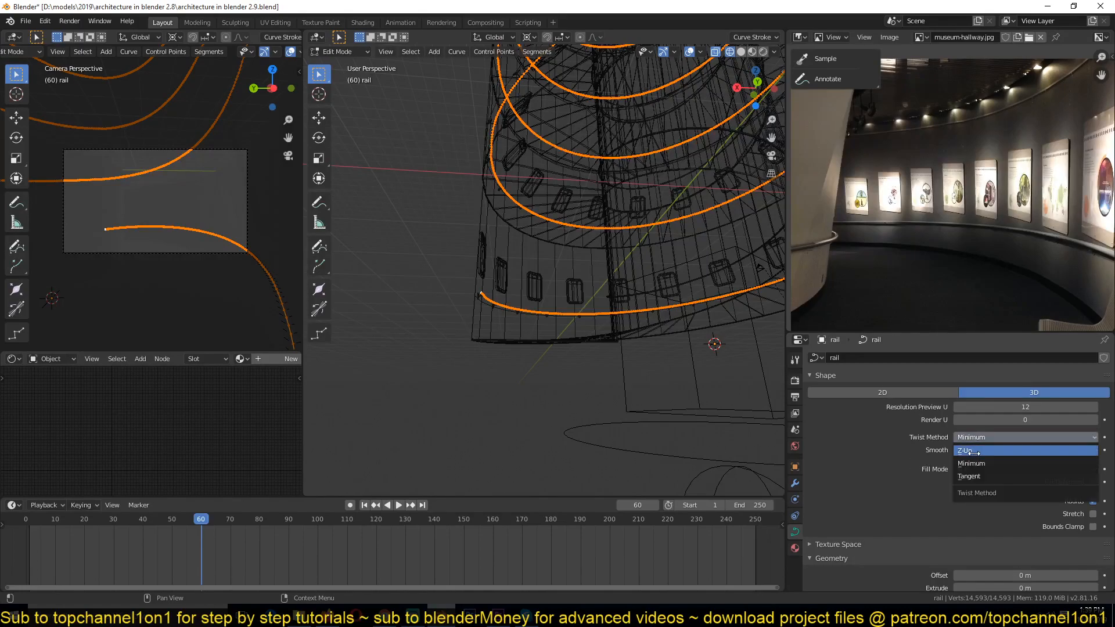
{"action": "left_click", "coordinate": [977, 455]}
{"action": "key", "text": "Tab"}
{"action": "mouse_move", "coordinate": [549, 259]}
{"action": "middle_mouse_down"}
{"action": "mouse_move", "coordinate": [548, 319]}
{"action": "mouse_move", "coordinate": [518, 413]}
{"action": "mouse_move", "coordinate": [434, 381]}
{"action": "middle_mouse_up"}
{"action": "key", "text": "z"}
{"action": "left_click", "coordinate": [477, 328]}
{"action": "scroll", "coordinate": [477, 328], "scroll_direction": "up", "scroll_amount": 5}
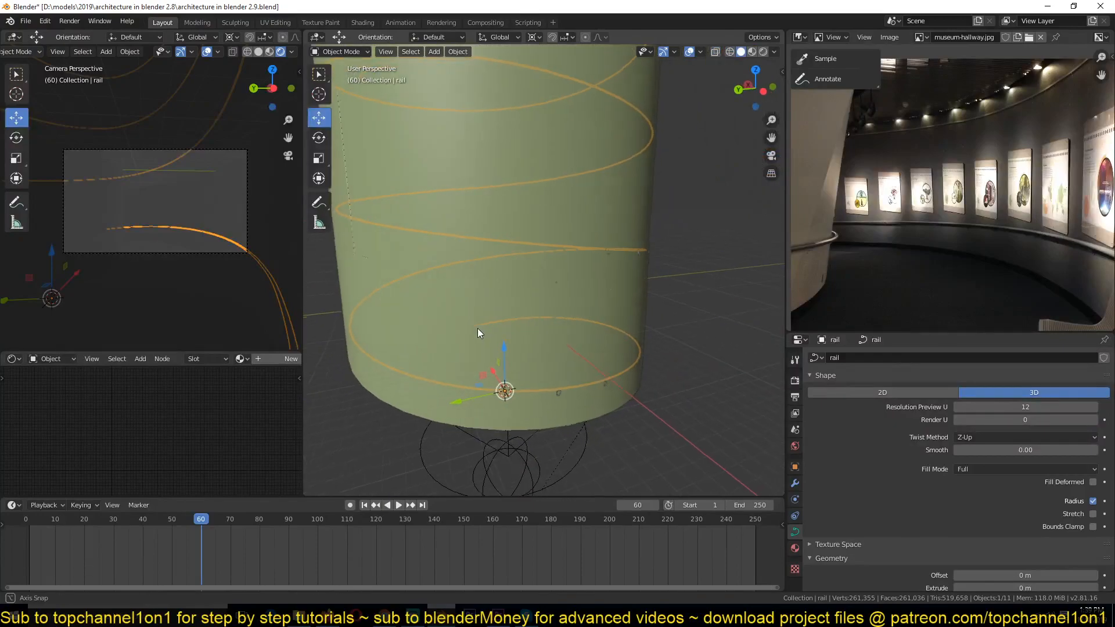
{"action": "key", "text": "shift+z"}
{"action": "scroll", "coordinate": [487, 331], "scroll_direction": "down", "scroll_amount": 4}
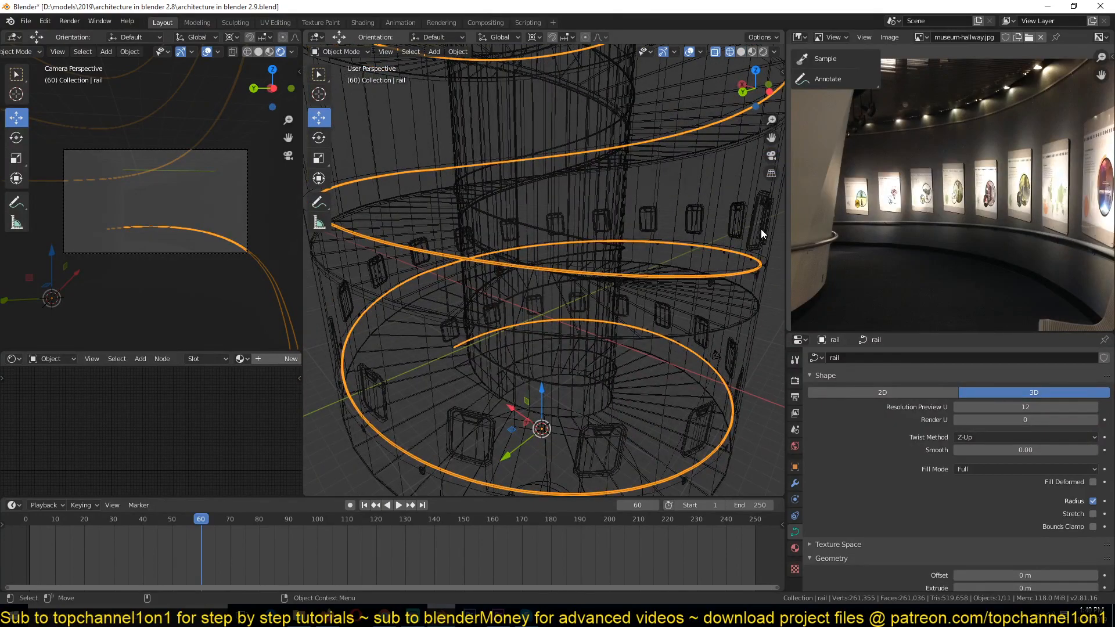
Set the display panels' Array count to 150, after trying 174 and 100, to fill the tower's levels
{"action": "left_click", "coordinate": [754, 229]}
{"action": "left_click", "coordinate": [795, 483]}
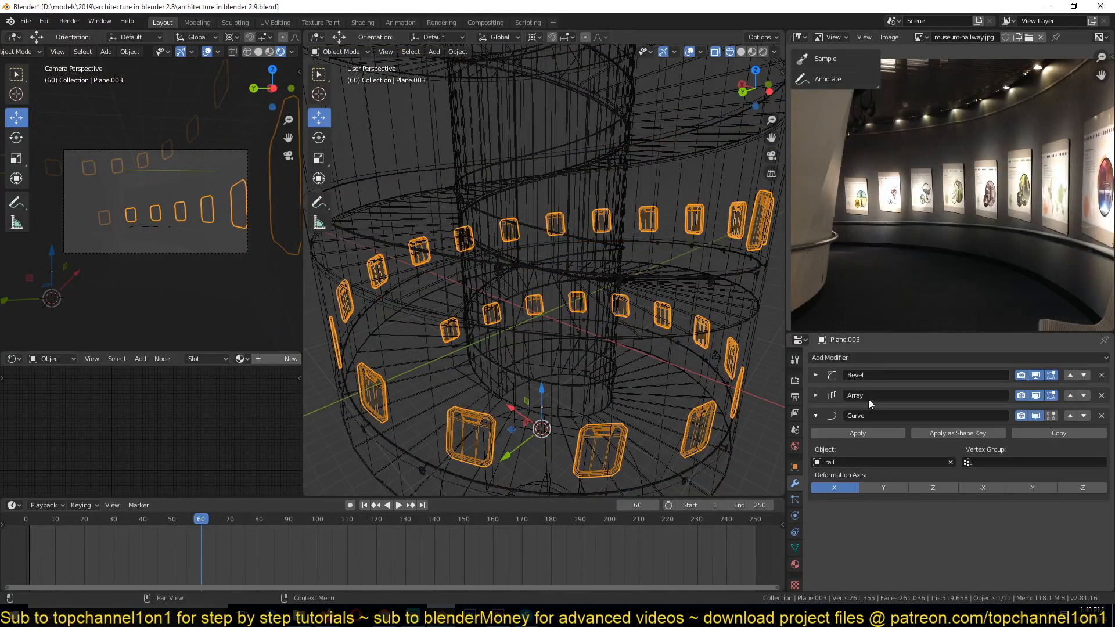
{"action": "left_click", "coordinate": [815, 395]}
{"action": "scroll", "coordinate": [659, 271], "scroll_direction": "down", "scroll_amount": 10}
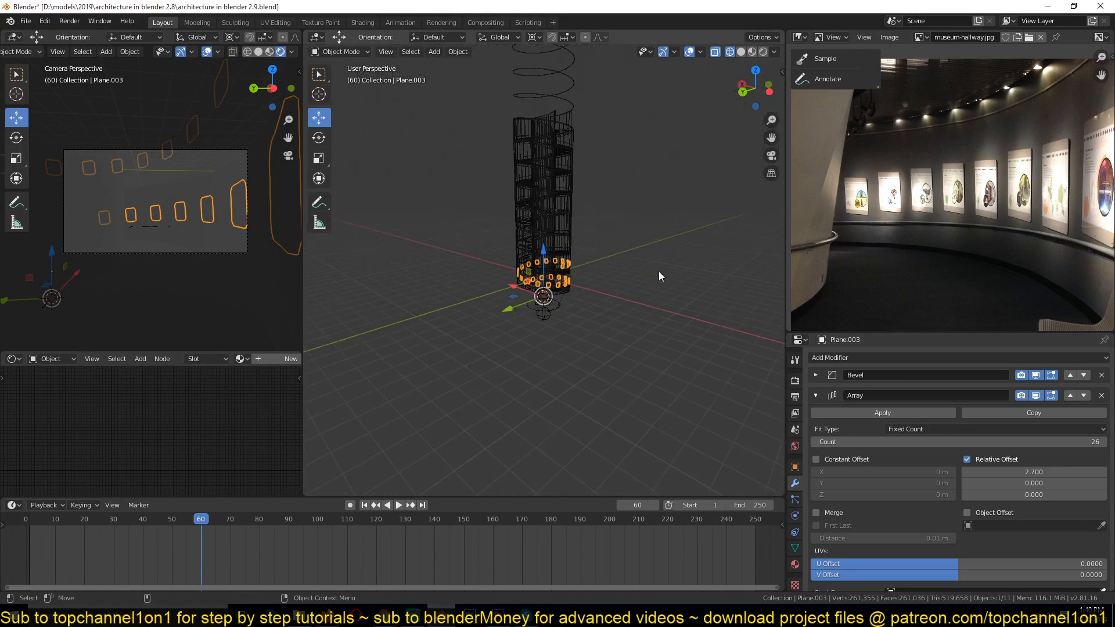
{"action": "left_click_drag", "start_coordinate": [993, 438], "coordinate": [1076, 441]}
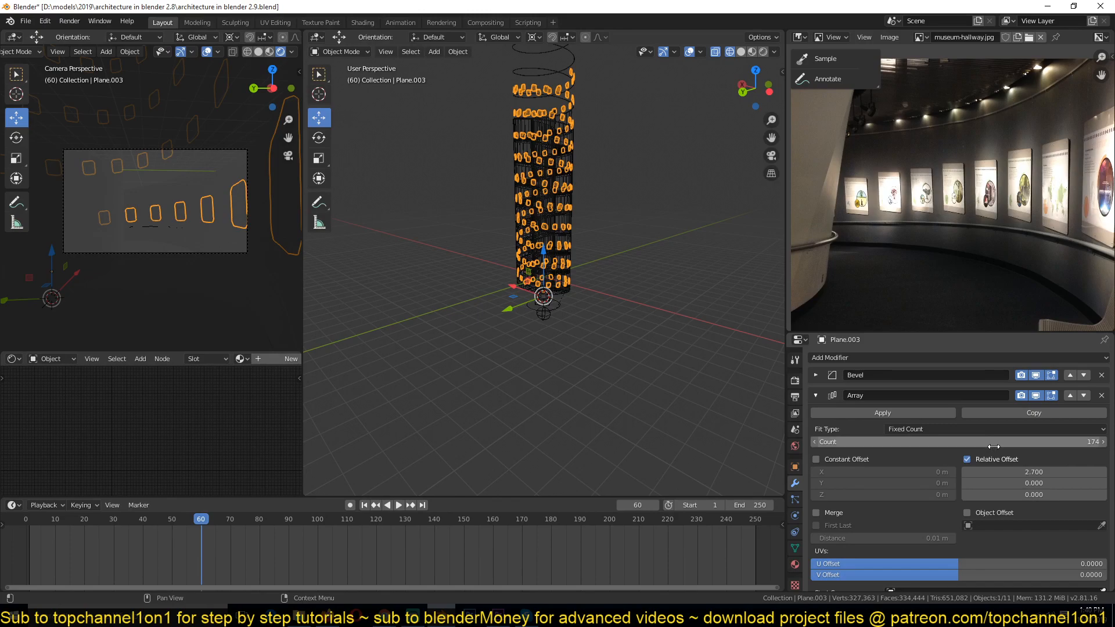
{"action": "left_click", "coordinate": [1019, 443]}
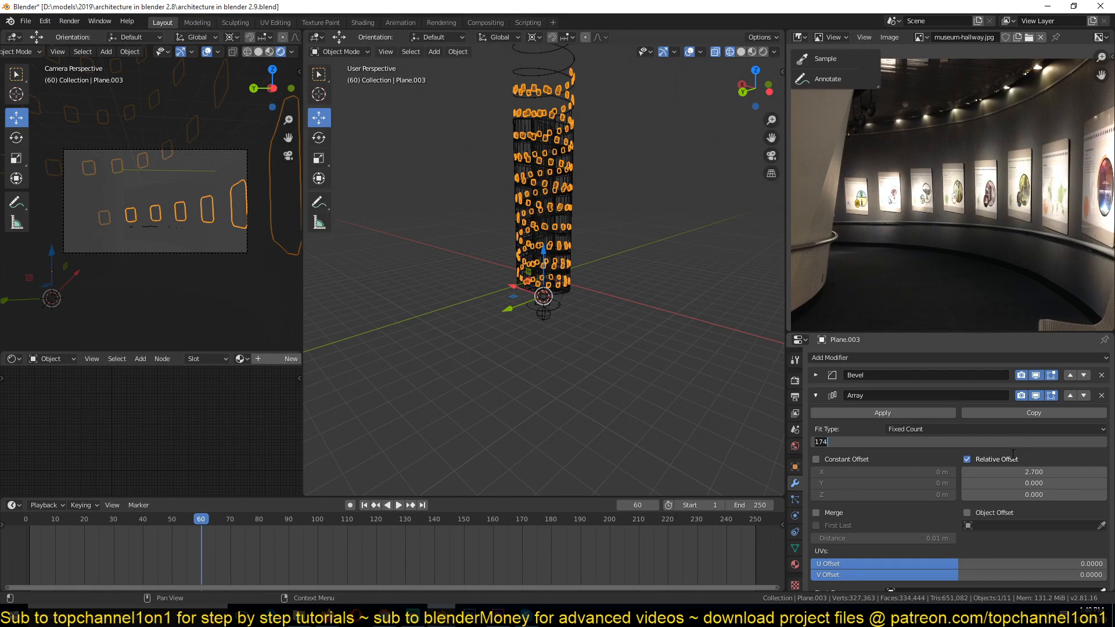
{"action": "type", "text": "100"}
{"action": "key", "text": "Return"}
{"action": "left_click", "coordinate": [1059, 444]}
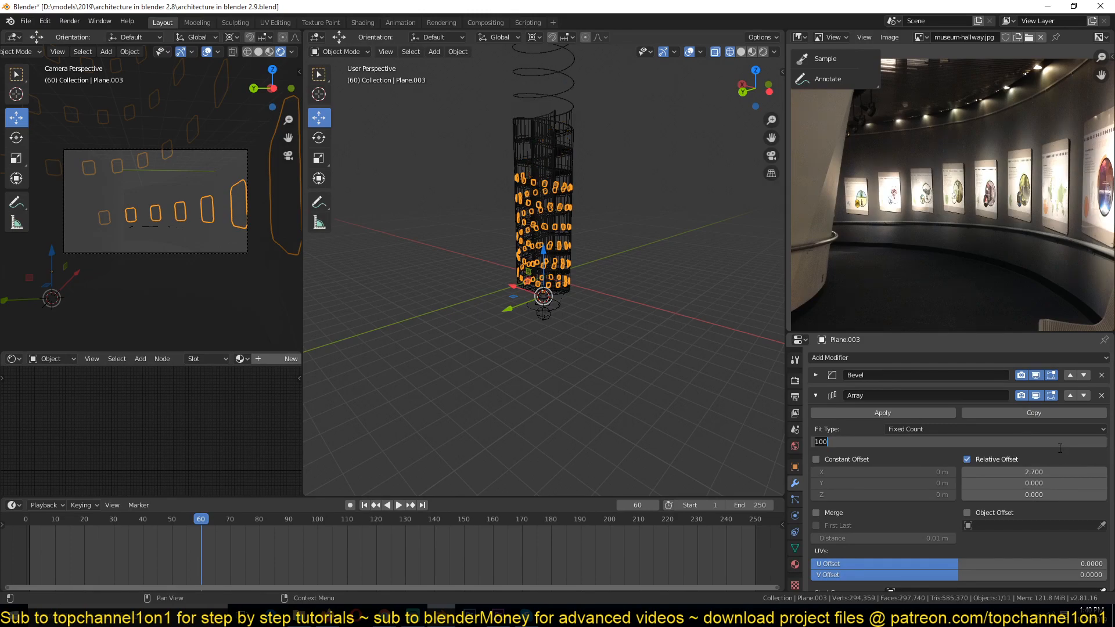
{"action": "key", "text": "Return"}
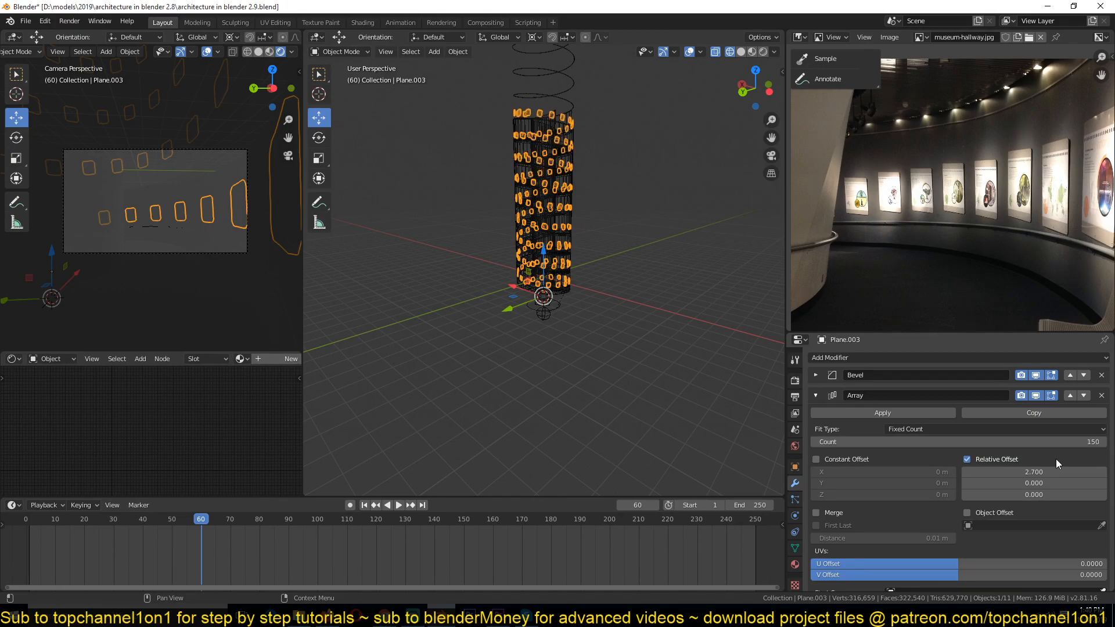
Delete the Array.001 modifier from the brackets that hold the rail to the wall
{"action": "scroll", "coordinate": [561, 362], "scroll_direction": "up", "scroll_amount": 5}
{"action": "key", "text": "alt+a"}
{"action": "key", "text": "z"}
{"action": "scroll", "coordinate": [665, 301], "scroll_direction": "up", "scroll_amount": 5}
{"action": "middle_click_drag", "start_coordinate": [665, 301], "coordinate": [510, 280]}
{"action": "left_click", "coordinate": [495, 299]}
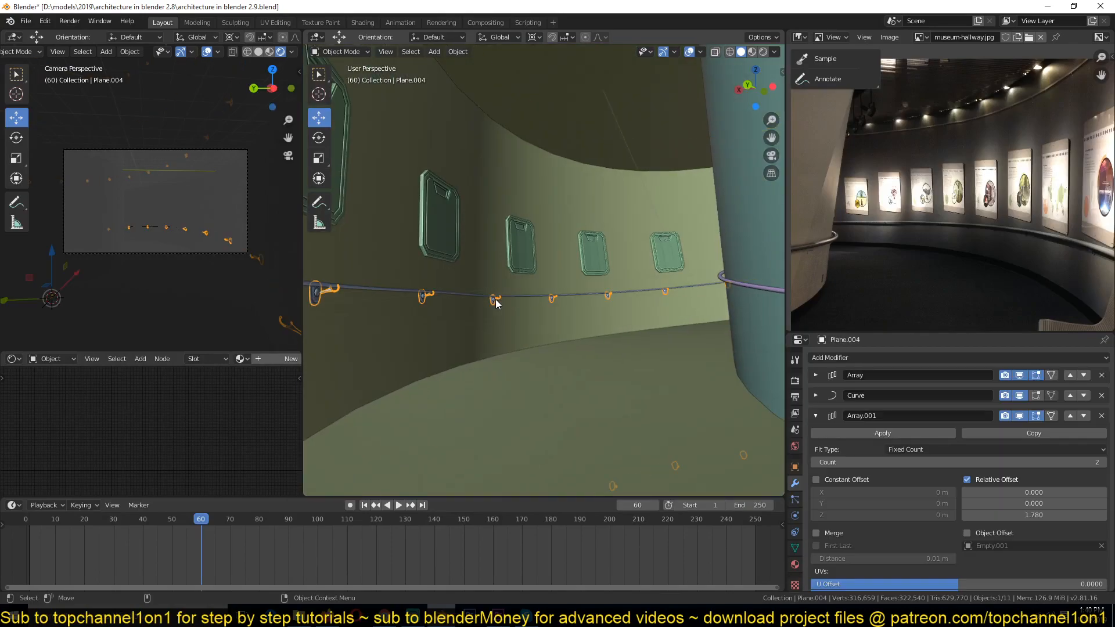
{"action": "scroll", "coordinate": [489, 303], "scroll_direction": "down", "scroll_amount": 6}
{"action": "key", "text": "shift+z"}
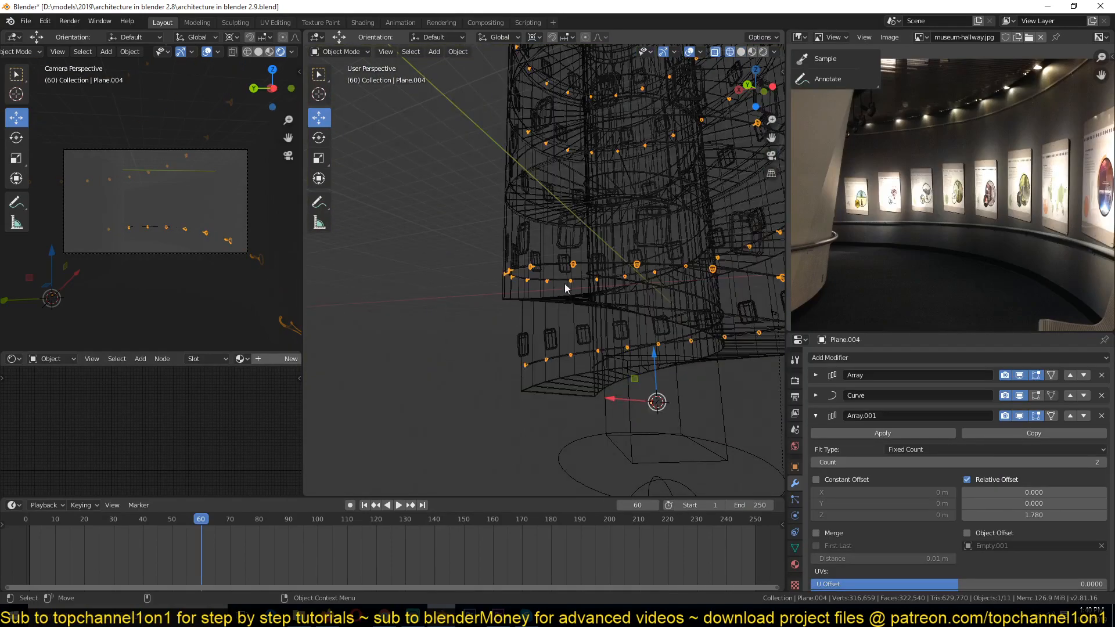
{"action": "scroll", "coordinate": [553, 350], "scroll_direction": "down", "scroll_amount": 3}
{"action": "middle_click_drag", "start_coordinate": [552, 351], "coordinate": [639, 337]}
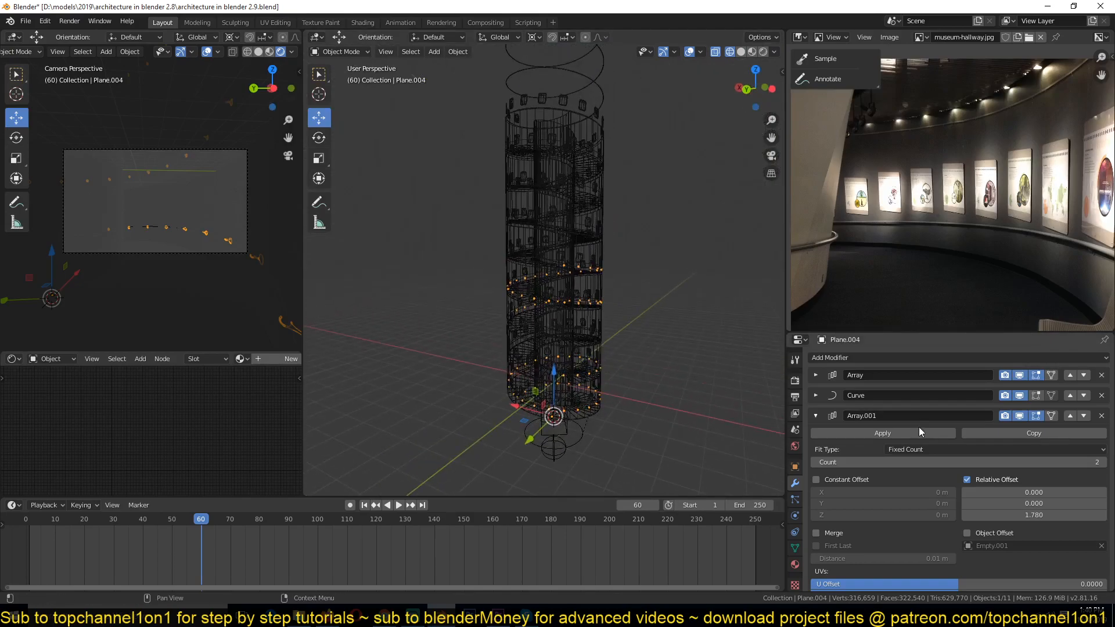
{"action": "left_click", "coordinate": [1102, 416]}
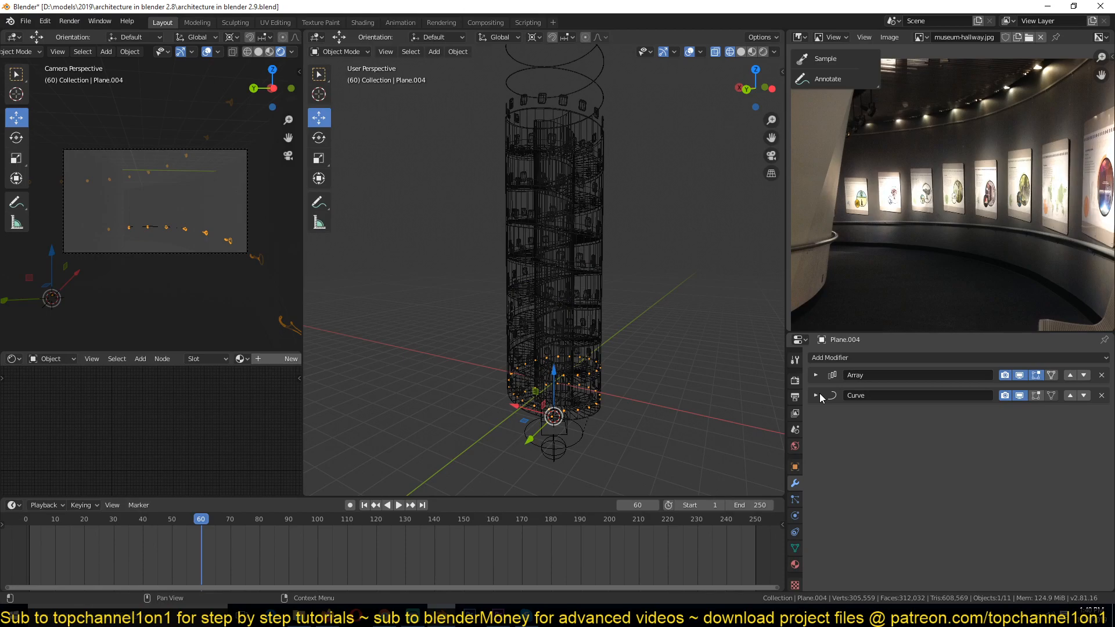
Set the rail brackets' Array count to 192, then deselect them in solid shading
{"action": "left_click", "coordinate": [815, 376]}
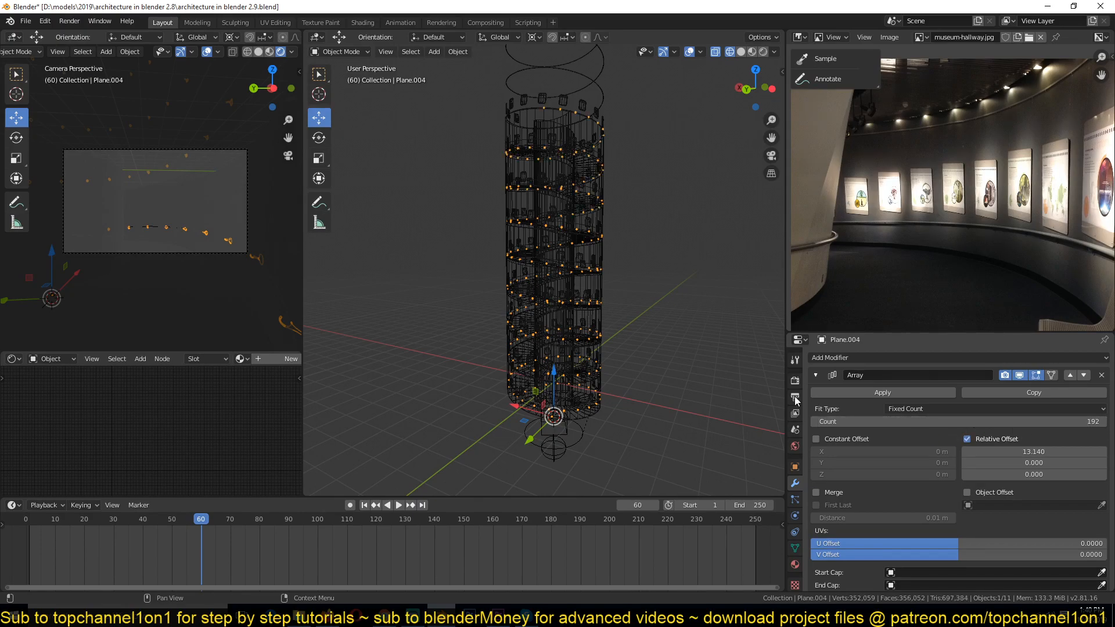
{"action": "key", "text": "shift+z"}
{"action": "left_click", "coordinate": [680, 361]}
{"action": "middle_click_drag", "start_coordinate": [628, 364], "coordinate": [614, 316], "text": "shift"}
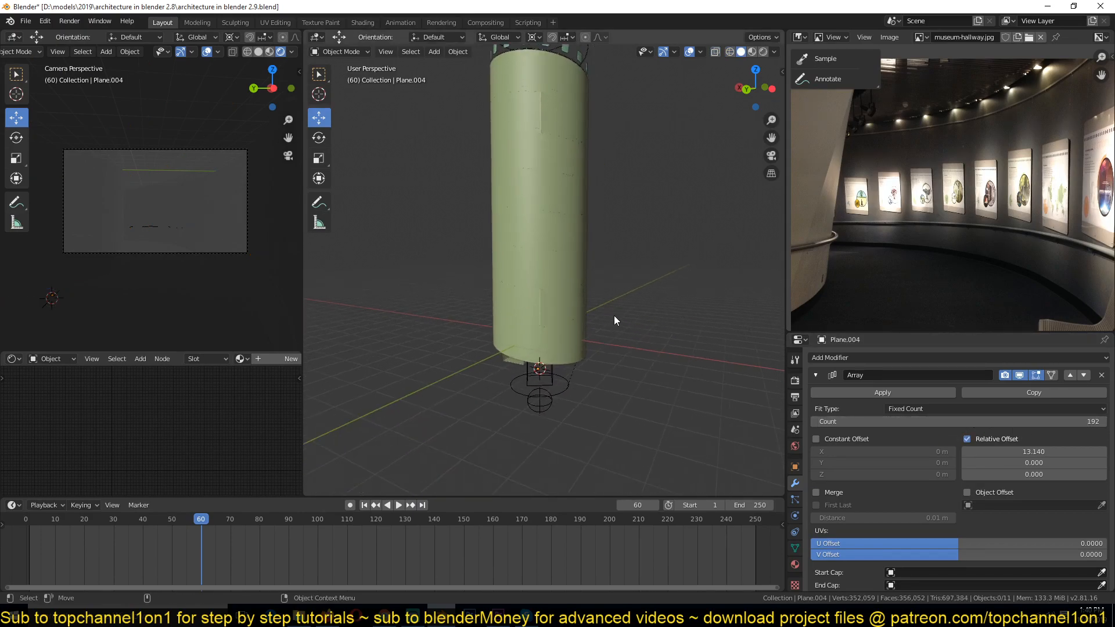
Save the file and play the animation from the camera's view
{"action": "key", "text": "KP_0"}
{"action": "key", "text": "ctrl+s"}
{"action": "key", "text": "space"}
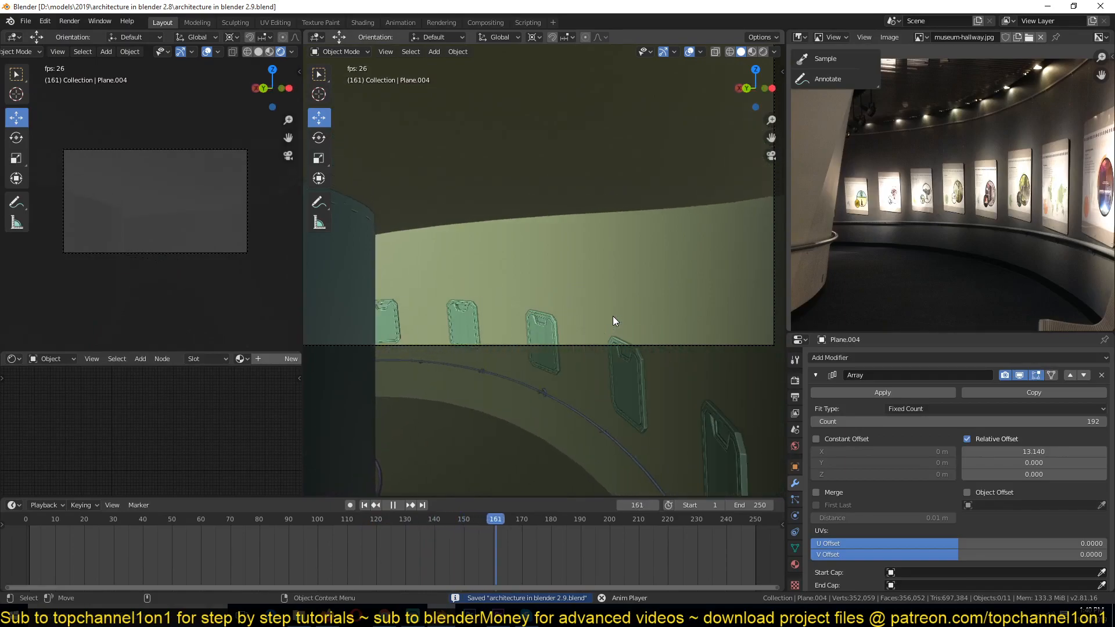
{"action": "key", "text": "Escape"}
Straighten the camera's animation curves in the Graph Editor so it moves at constant speed between its keyframes
{"action": "left_click", "coordinate": [539, 346]}
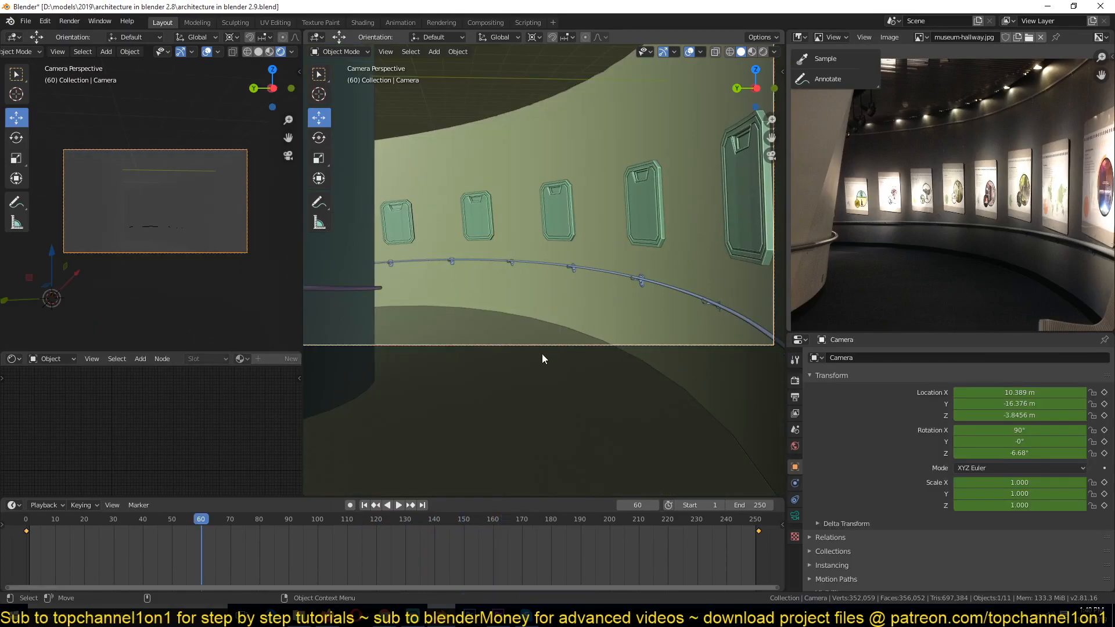
{"action": "key", "text": "ctrl+Tab"}
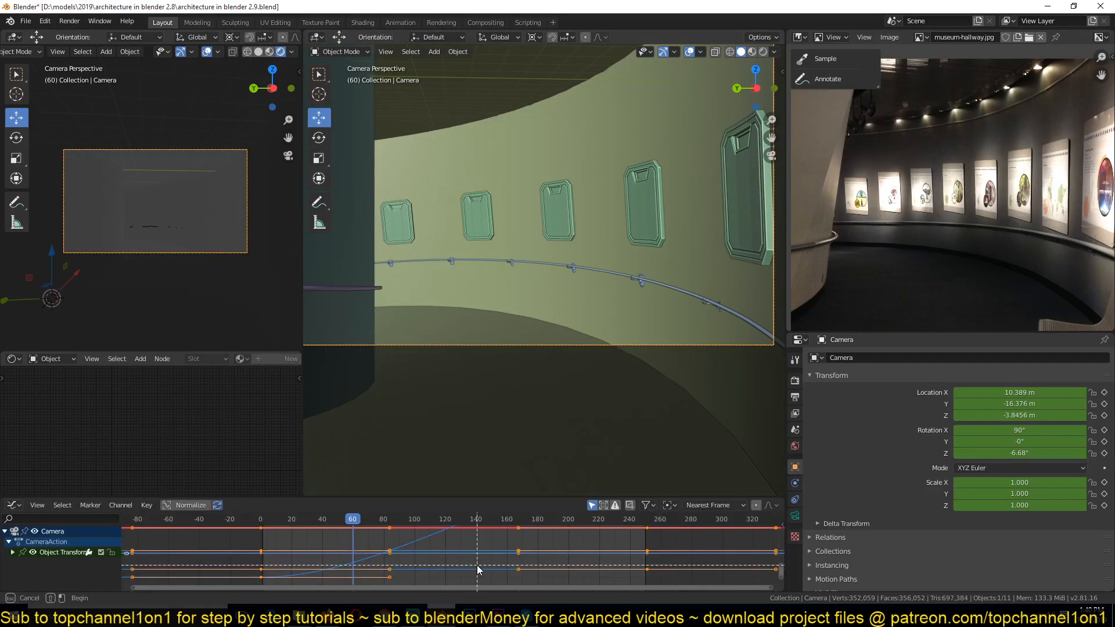
{"action": "key", "text": "t"}
{"action": "left_click", "coordinate": [476, 564]}
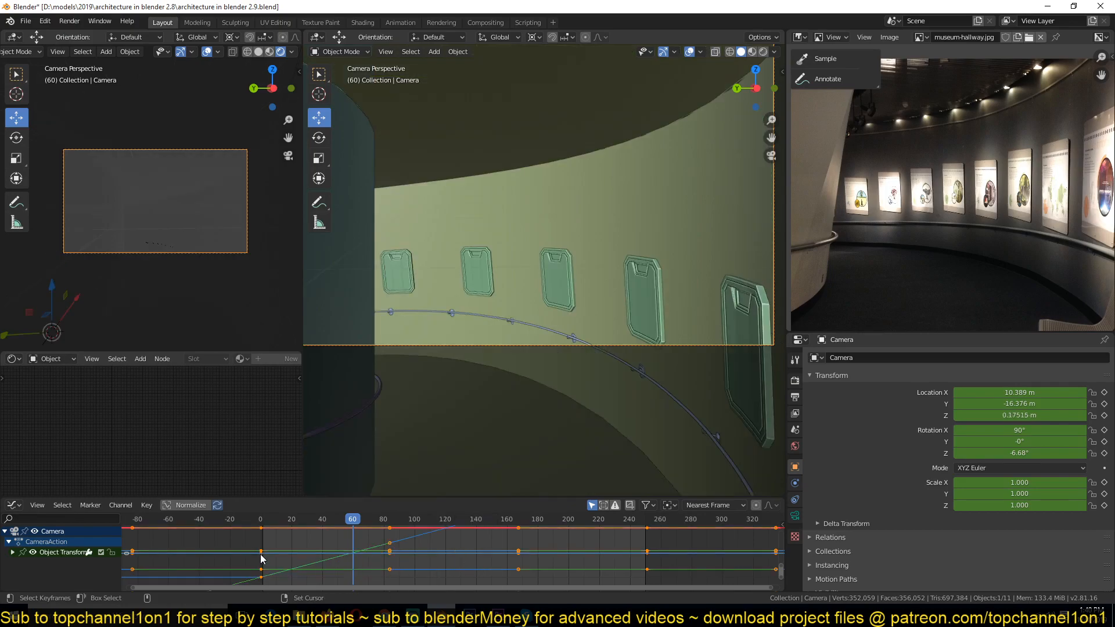
Play the camera animation, then enlarge the Graph Editor and show only the camera's Z Location curve
{"action": "key", "text": "space"}
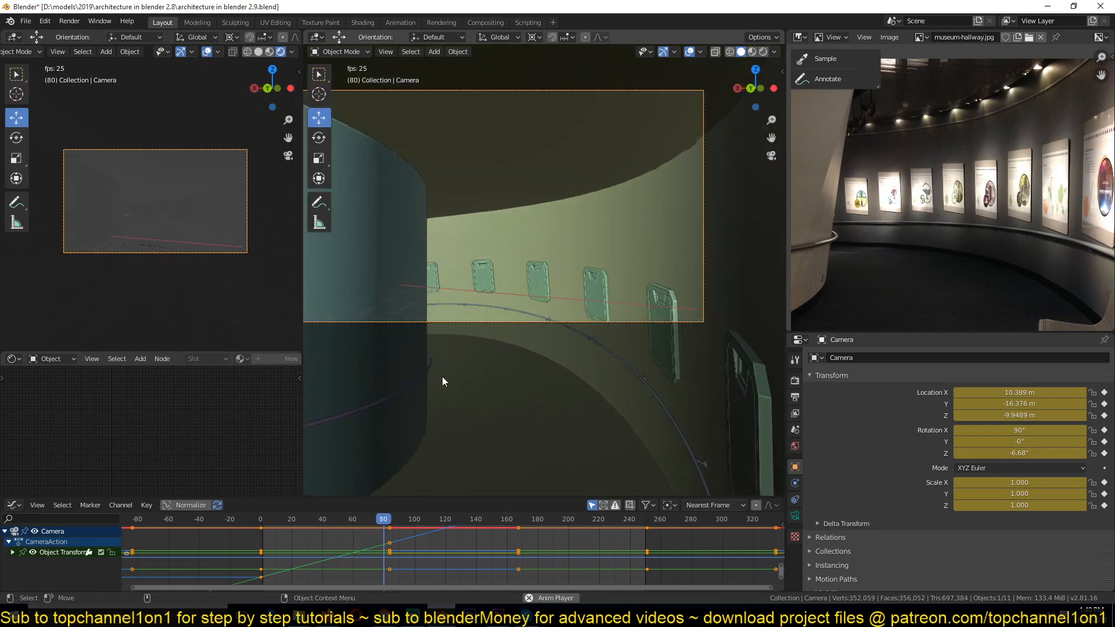
{"action": "key", "text": "space"}
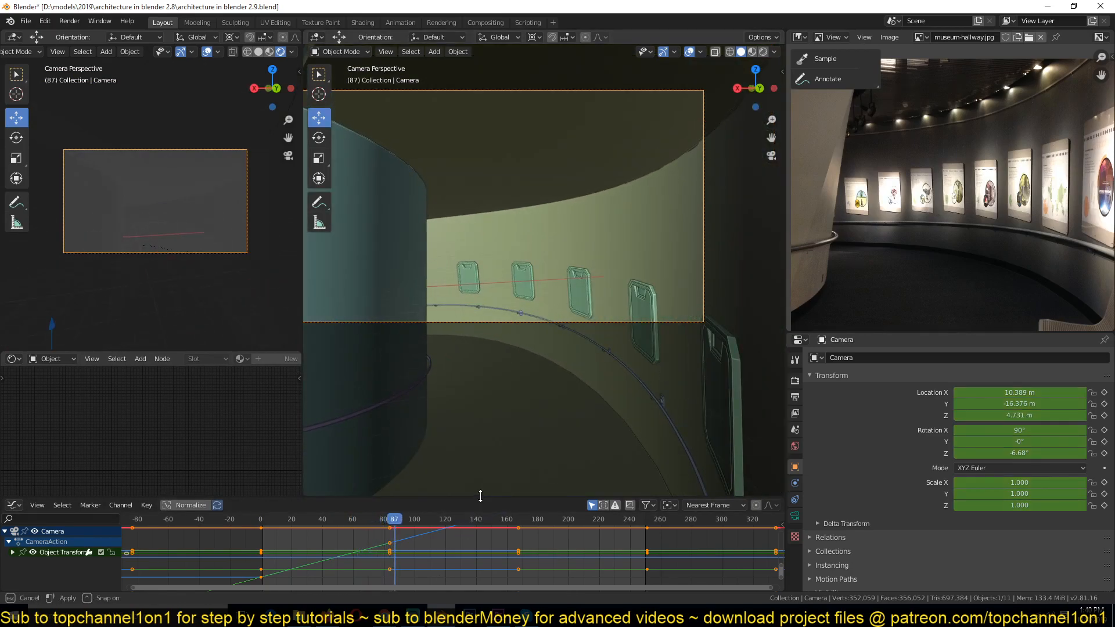
{"action": "left_click_drag", "start_coordinate": [479, 498], "coordinate": [500, 430]}
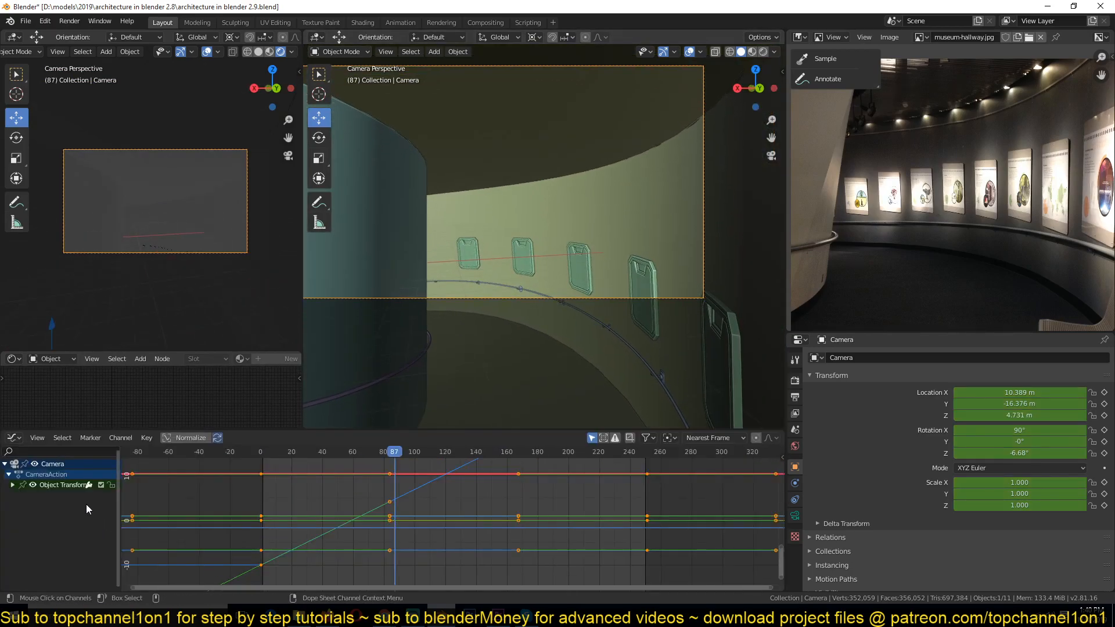
{"action": "left_click", "coordinate": [13, 485]}
{"action": "left_click", "coordinate": [41, 516]}
{"action": "key", "text": "shift+h"}
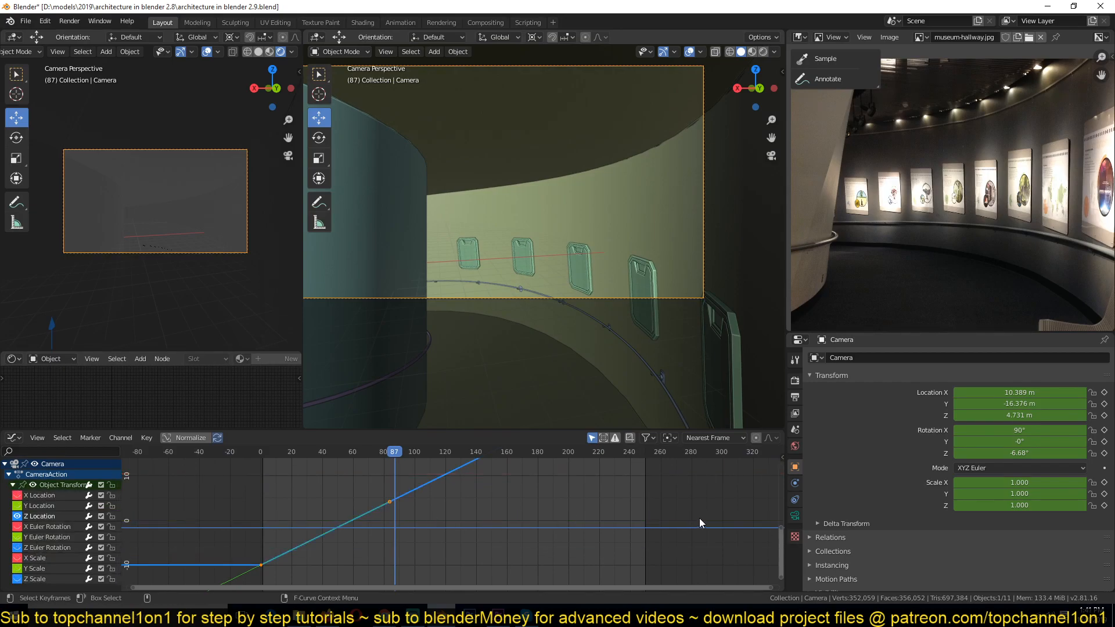
Lower the camera's whole Z Location curve to about 0.96 m at frame 87 and play the animation
{"action": "scroll", "coordinate": [691, 515], "scroll_direction": "down", "scroll_amount": 10}
{"action": "key", "text": "Home"}
{"action": "scroll", "coordinate": [660, 511], "scroll_direction": "down", "scroll_amount": 2}
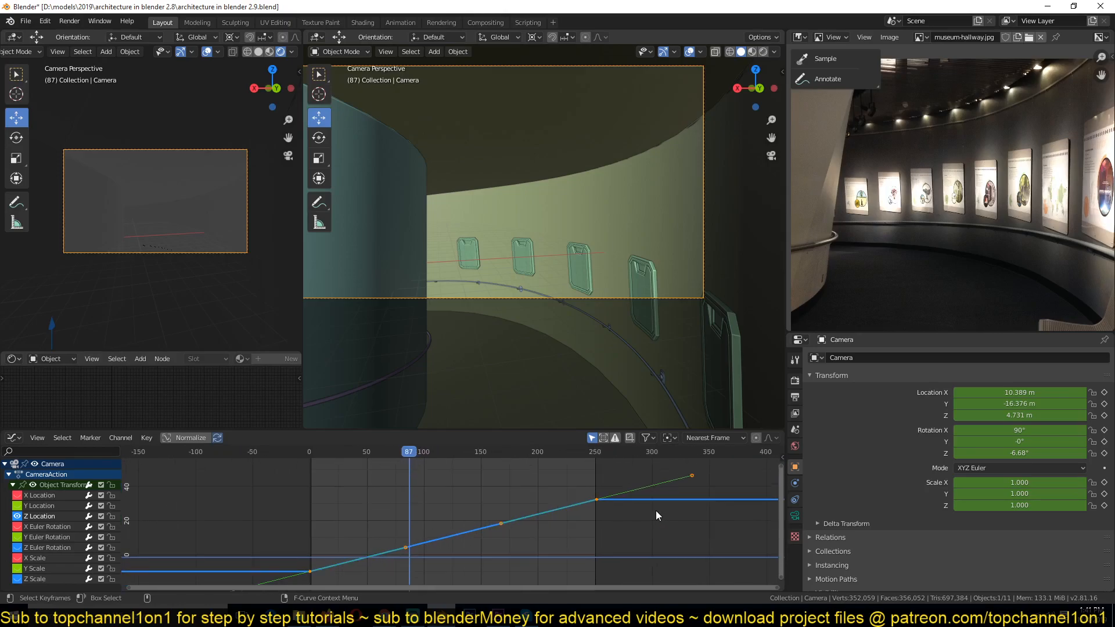
{"action": "key", "text": "g"}
{"action": "key", "text": "y"}
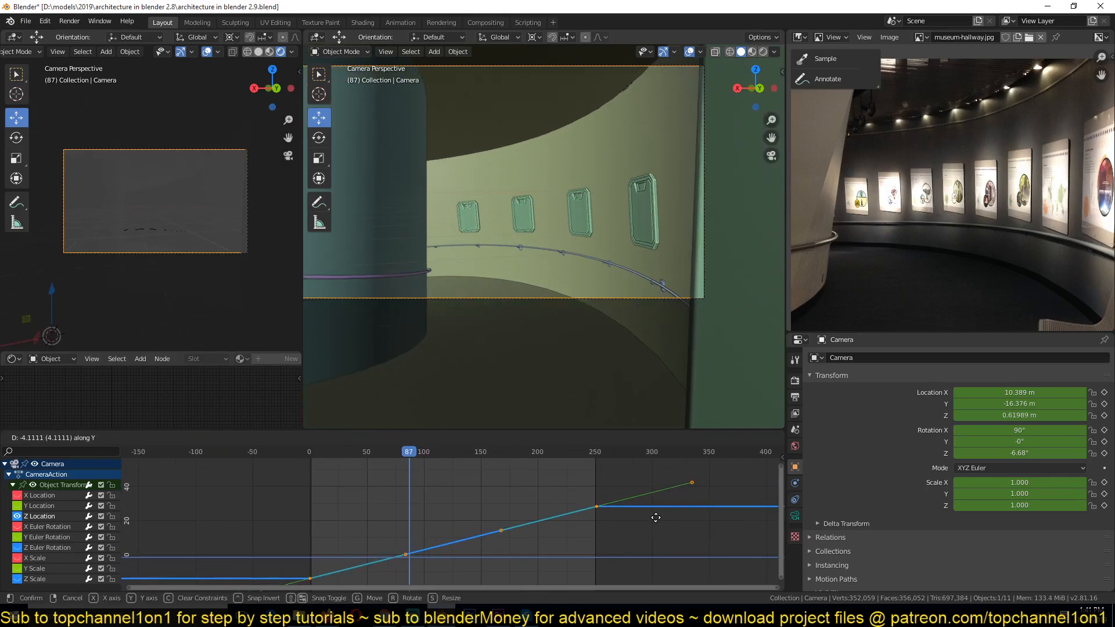
{"action": "left_click", "coordinate": [659, 514]}
{"action": "key", "text": "space"}
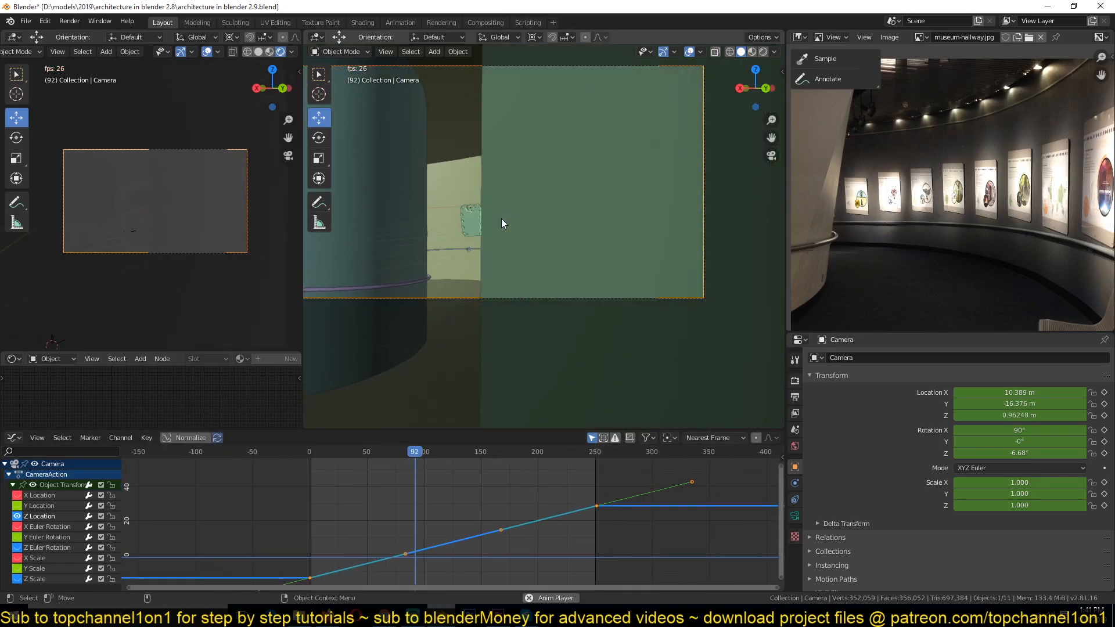
{"action": "key", "text": "space"}
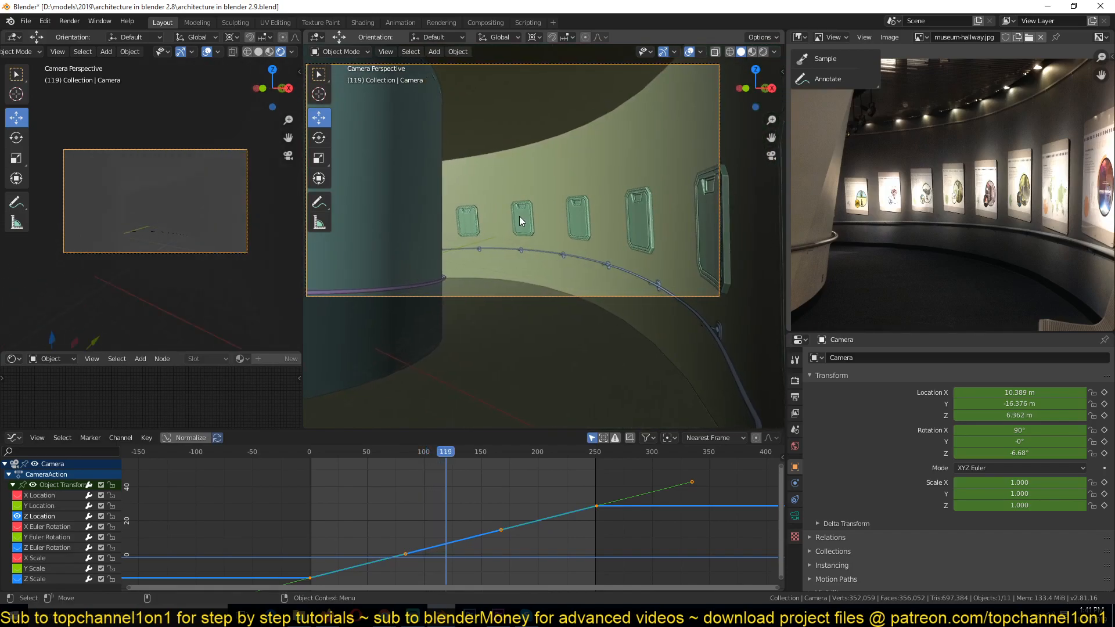
{"action": "left_click", "coordinate": [20, 505]}
{"action": "left_click", "coordinate": [38, 508]}
{"action": "key", "text": "shift+h"}
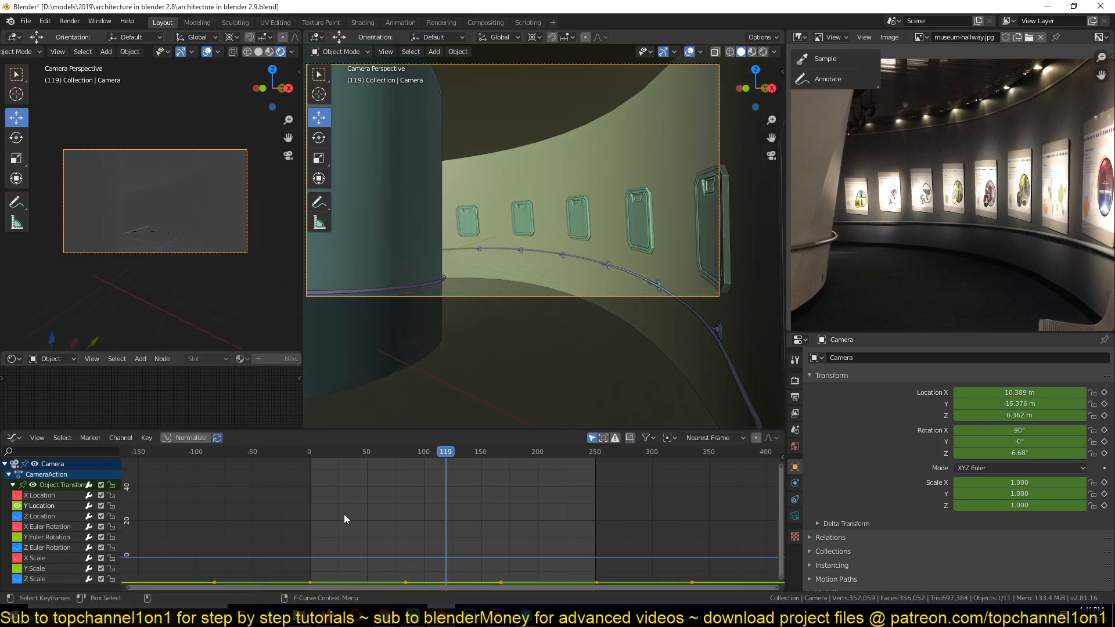
{"action": "left_click", "coordinate": [18, 505]}
{"action": "left_click", "coordinate": [36, 497]}
{"action": "key", "text": "g"}
{"action": "key", "text": "y"}
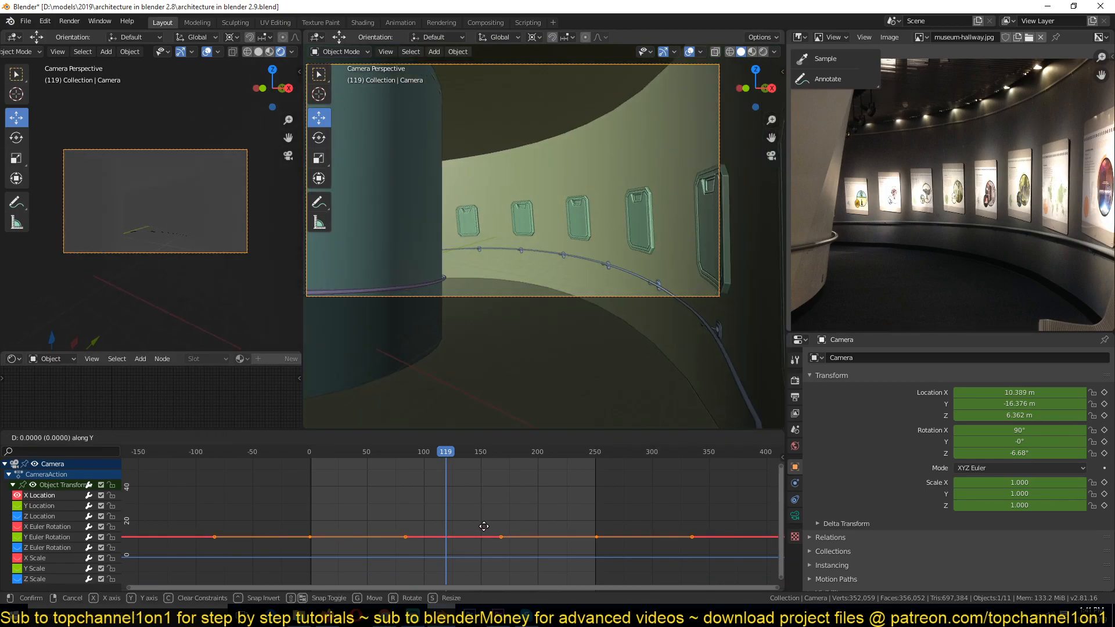
{"action": "right_click", "coordinate": [483, 524]}
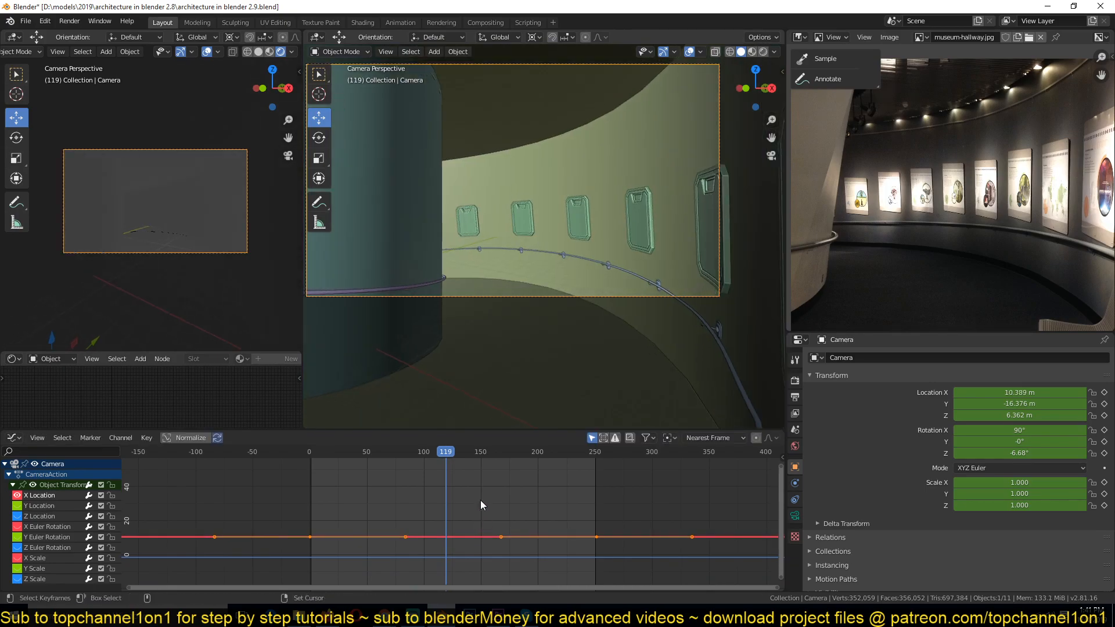
Isolate the Z Location curve again, lower it to about 5.68 m at frame 119, and play the animation
{"action": "left_click", "coordinate": [26, 516]}
{"action": "left_click", "coordinate": [19, 495]}
{"action": "key", "text": "g"}
{"action": "key", "text": "y"}
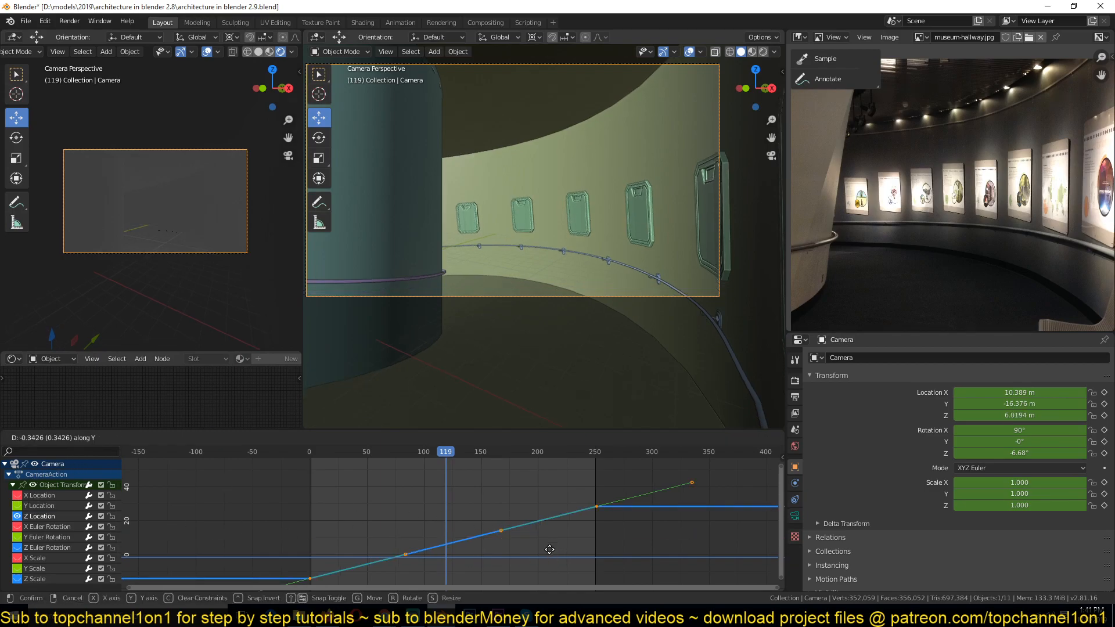
{"action": "left_click", "coordinate": [551, 558]}
{"action": "key", "text": "space"}
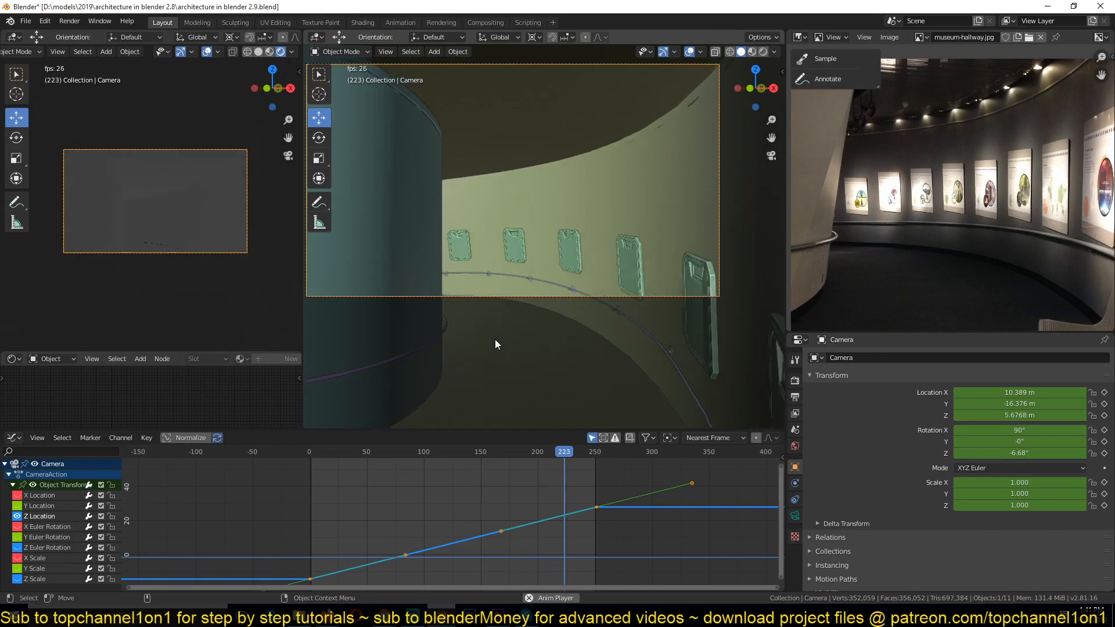
{"action": "key", "text": "Escape"}
Select the Bezier circle below the building and set its animation keyframes to linear interpolation
{"action": "middle_click_drag", "start_coordinate": [494, 339], "coordinate": [545, 337]}
{"action": "left_click", "coordinate": [547, 340]}
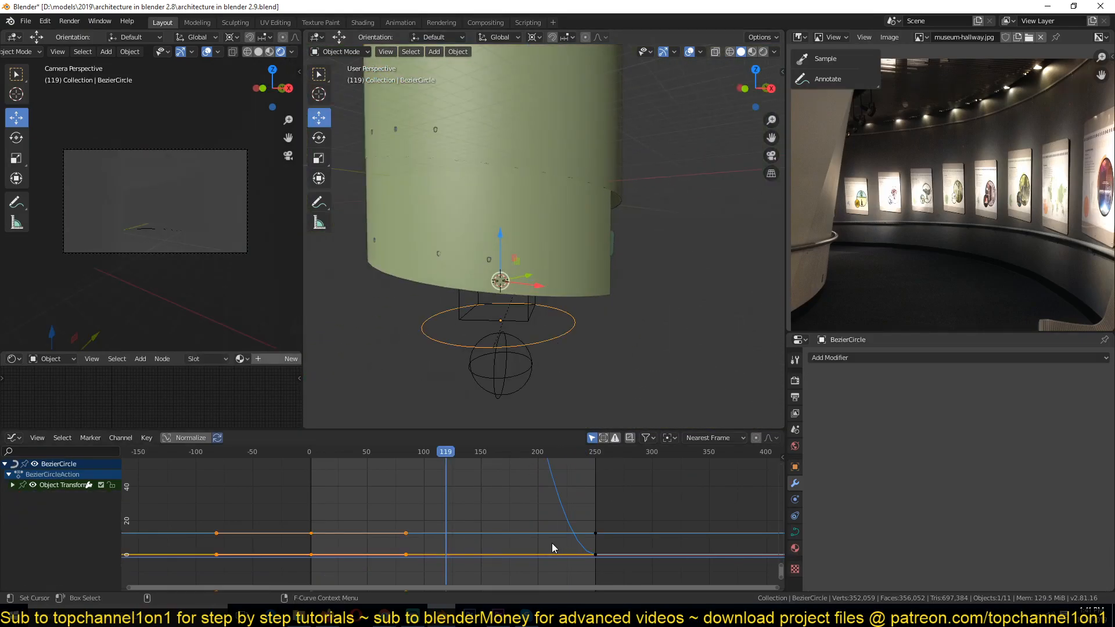
{"action": "scroll", "coordinate": [552, 540], "scroll_direction": "down", "scroll_amount": 5}
{"action": "key", "text": "Home"}
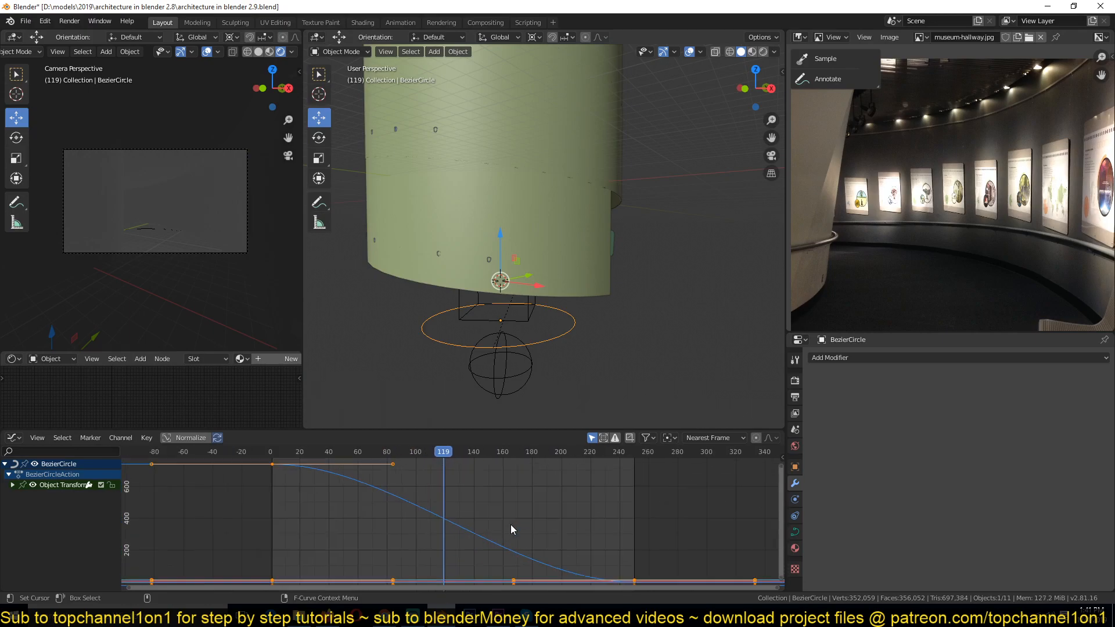
{"action": "key", "text": "t"}
{"action": "left_click", "coordinate": [472, 524]}
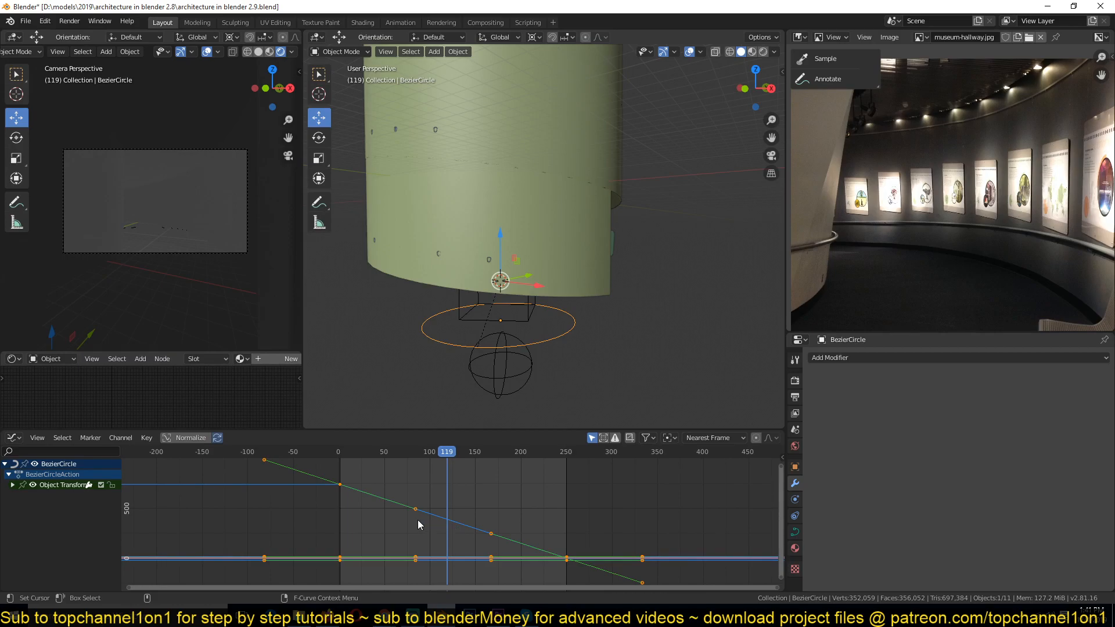
Select the circle's descending curve at frame 0 and play the animation from the camera's view
{"action": "left_click", "coordinate": [338, 490]}
{"action": "key", "text": "KP_0"}
{"action": "scroll", "coordinate": [457, 288], "scroll_direction": "up", "scroll_amount": 3}
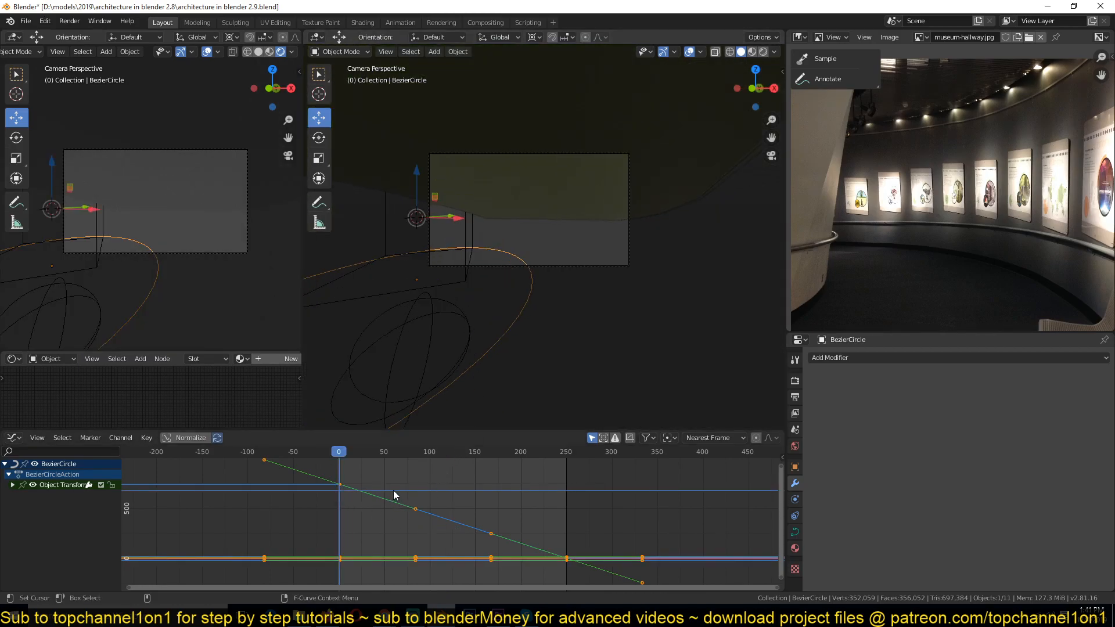
{"action": "left_click", "coordinate": [330, 486]}
{"action": "left_click", "coordinate": [342, 486]}
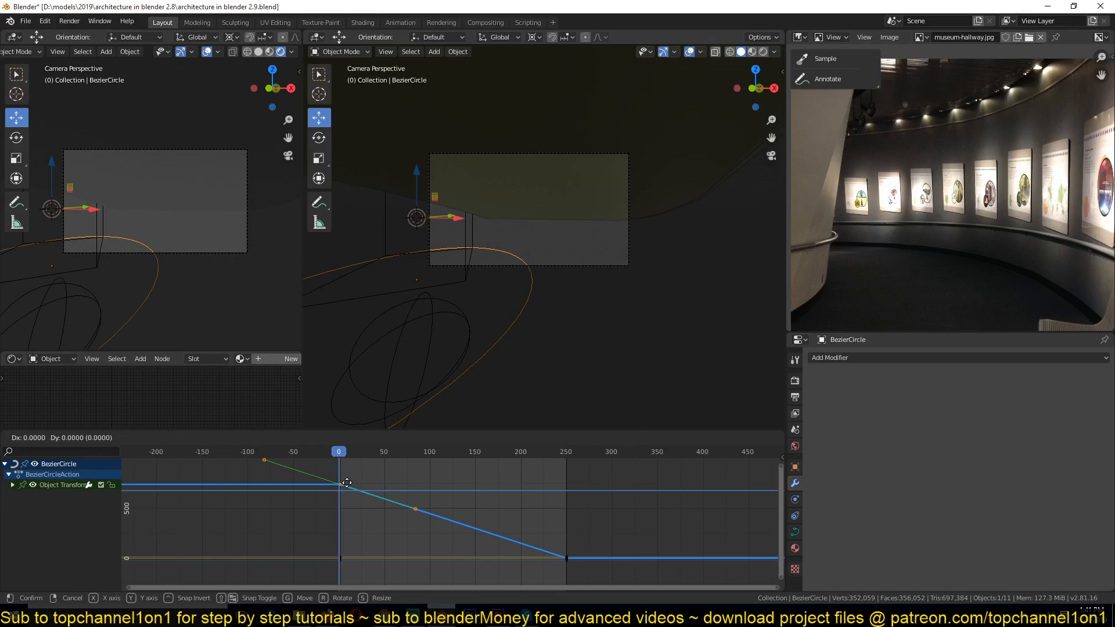
{"action": "key", "text": "space"}
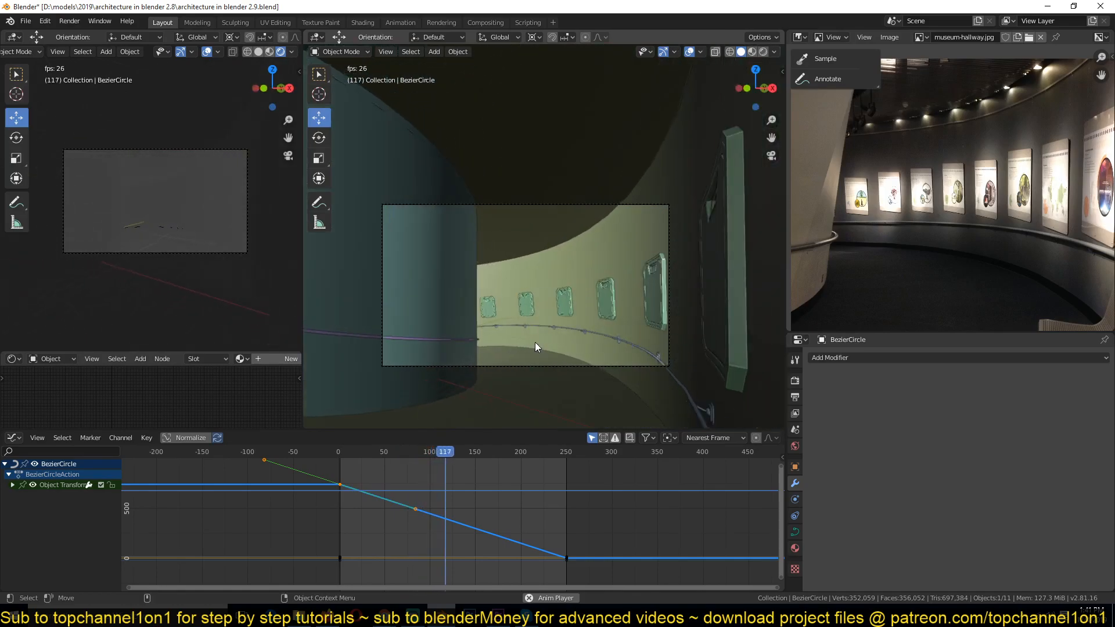
{"action": "key", "text": "Escape"}
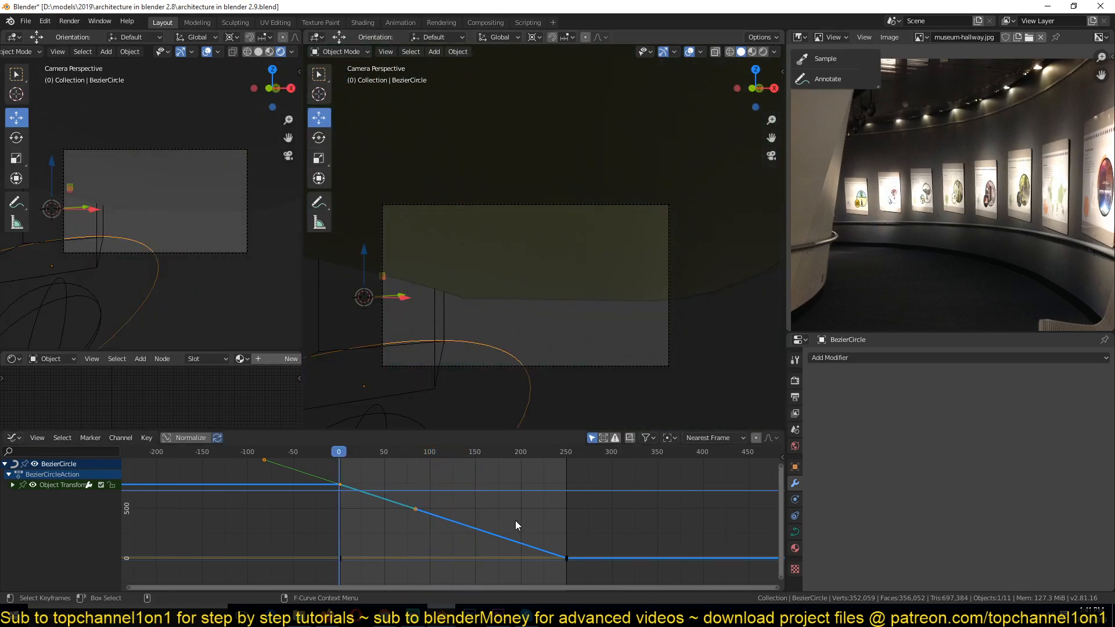
At frame 136, lower the camera's Z Location curve by about 1.9 m and save the file
{"action": "right_click", "coordinate": [461, 492]}
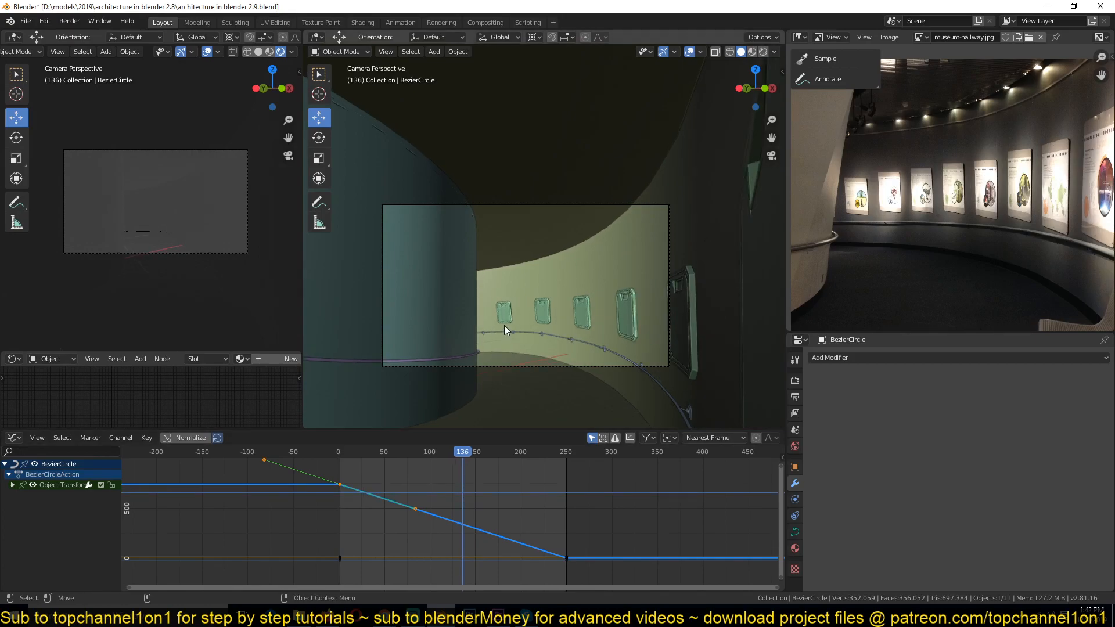
{"action": "left_click", "coordinate": [535, 201]}
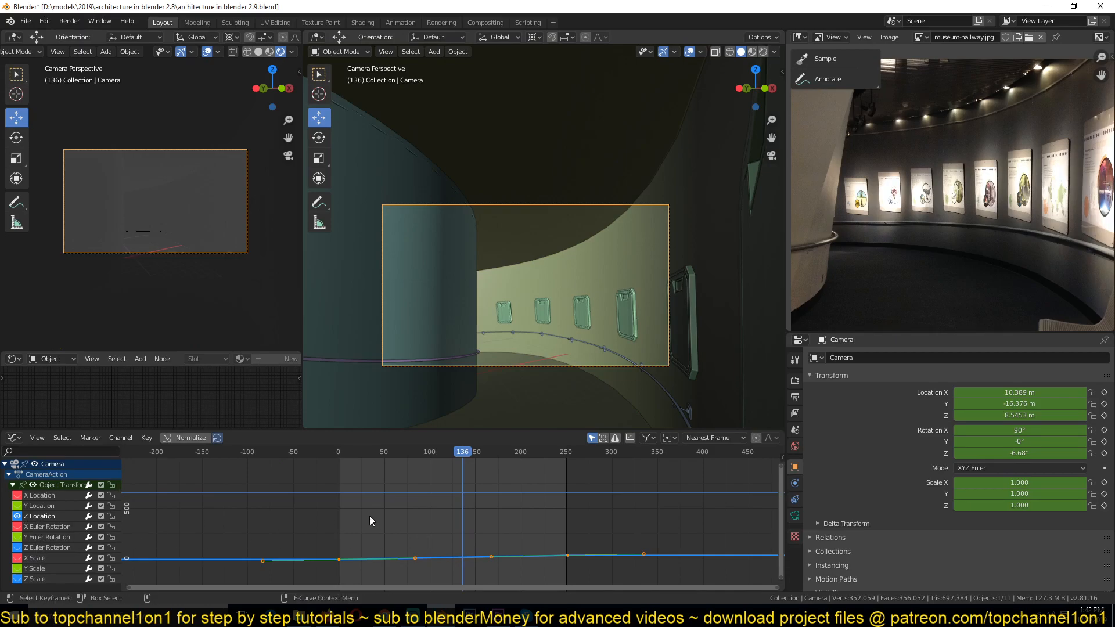
{"action": "key", "text": "Home"}
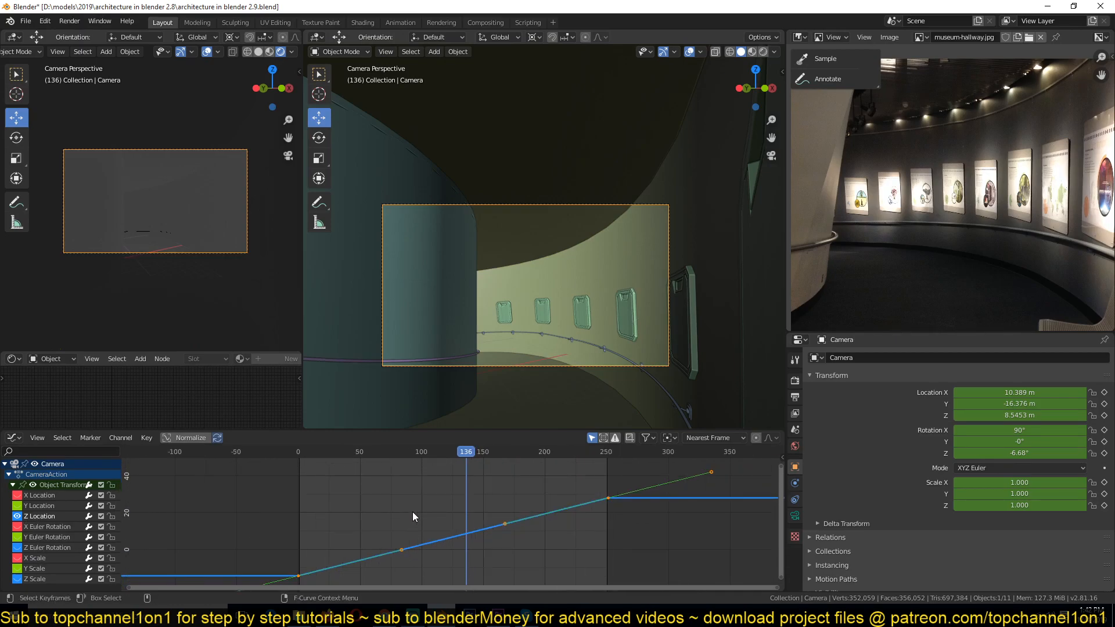
{"action": "key", "text": "g"}
{"action": "key", "text": "y"}
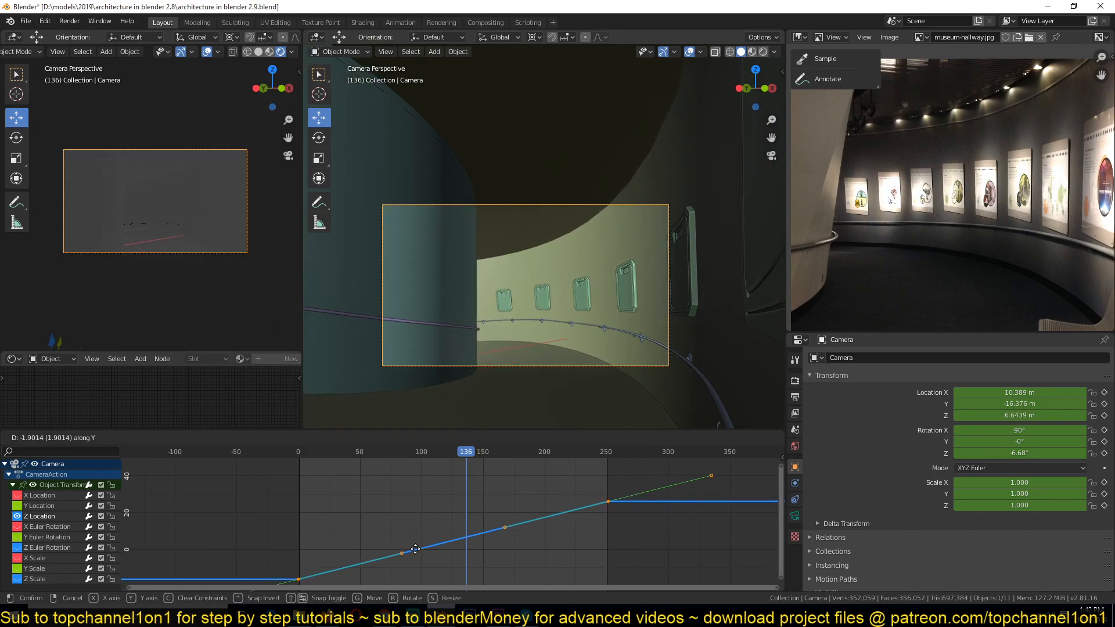
{"action": "left_click", "coordinate": [415, 550]}
{"action": "key", "text": "ctrl+s"}
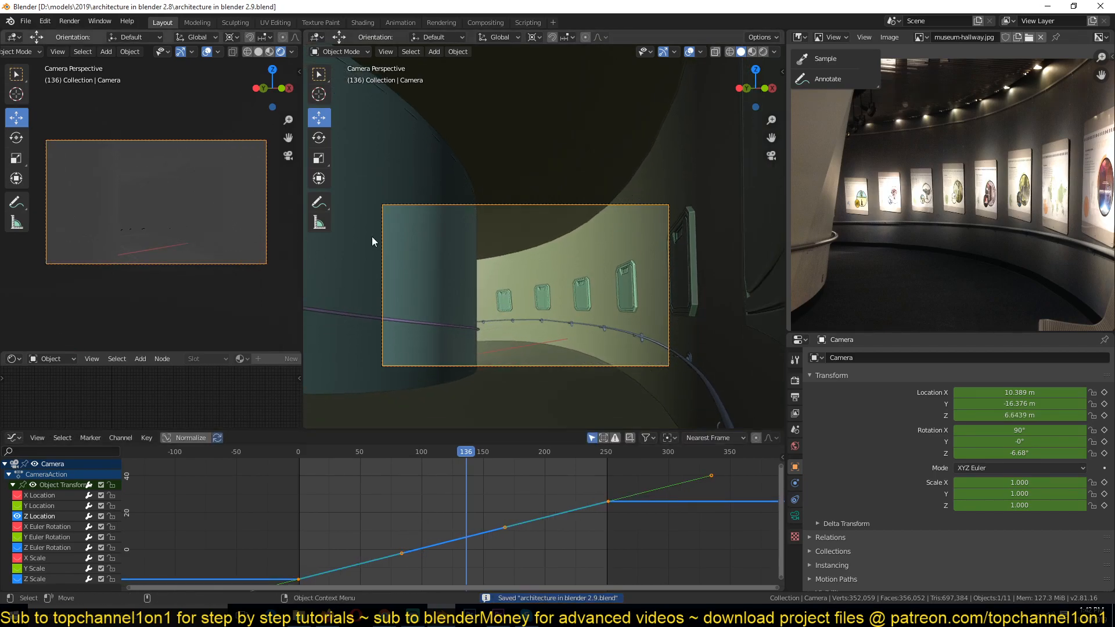
Enlarge the Shader Editor area upward and save the file
{"action": "scroll", "coordinate": [624, 291], "scroll_direction": "up", "scroll_amount": 1}
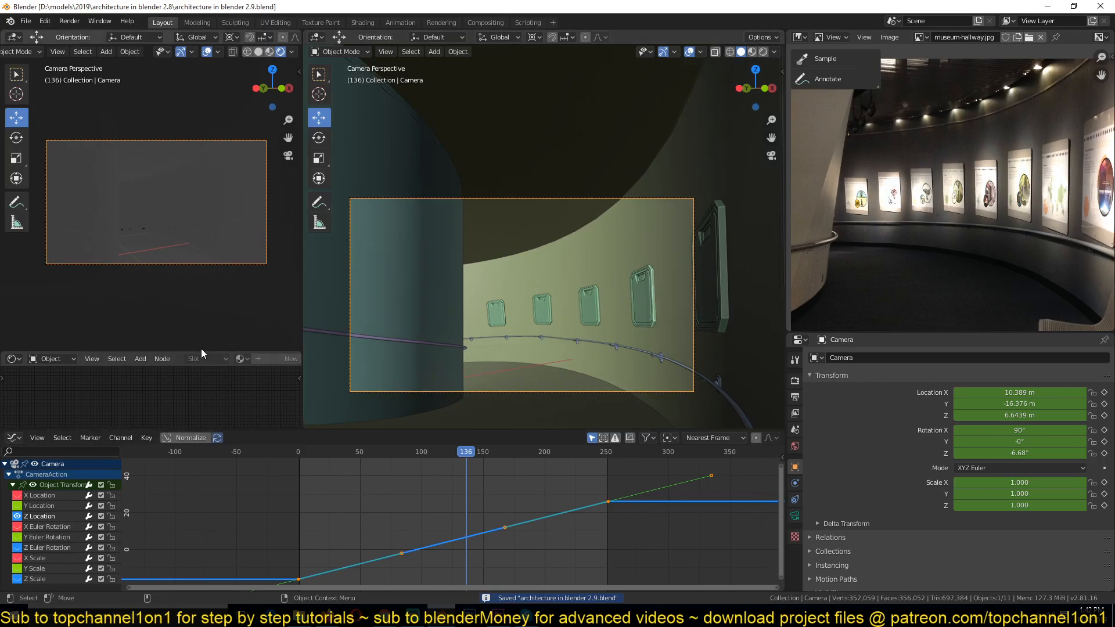
{"action": "left_click_drag", "start_coordinate": [202, 352], "coordinate": [209, 298]}
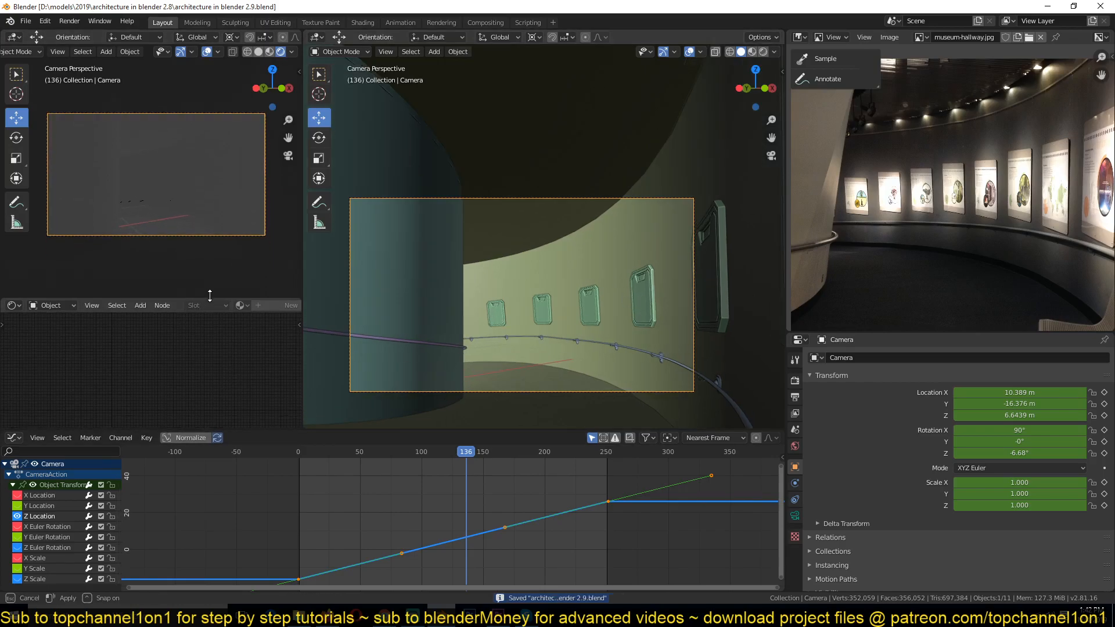
{"action": "key", "text": "ctrl+s"}
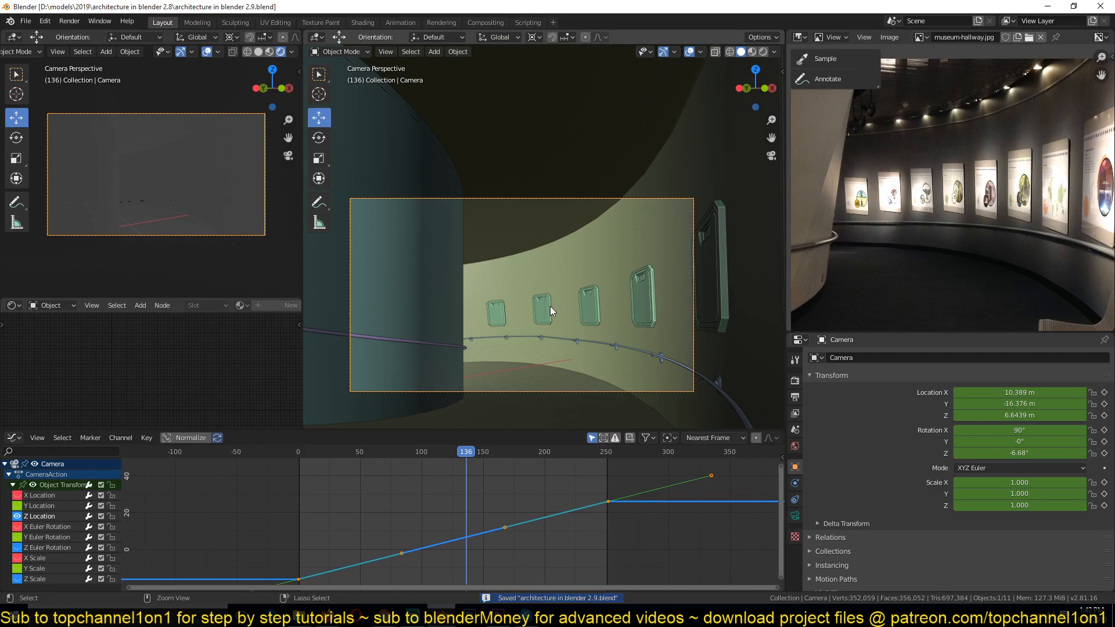